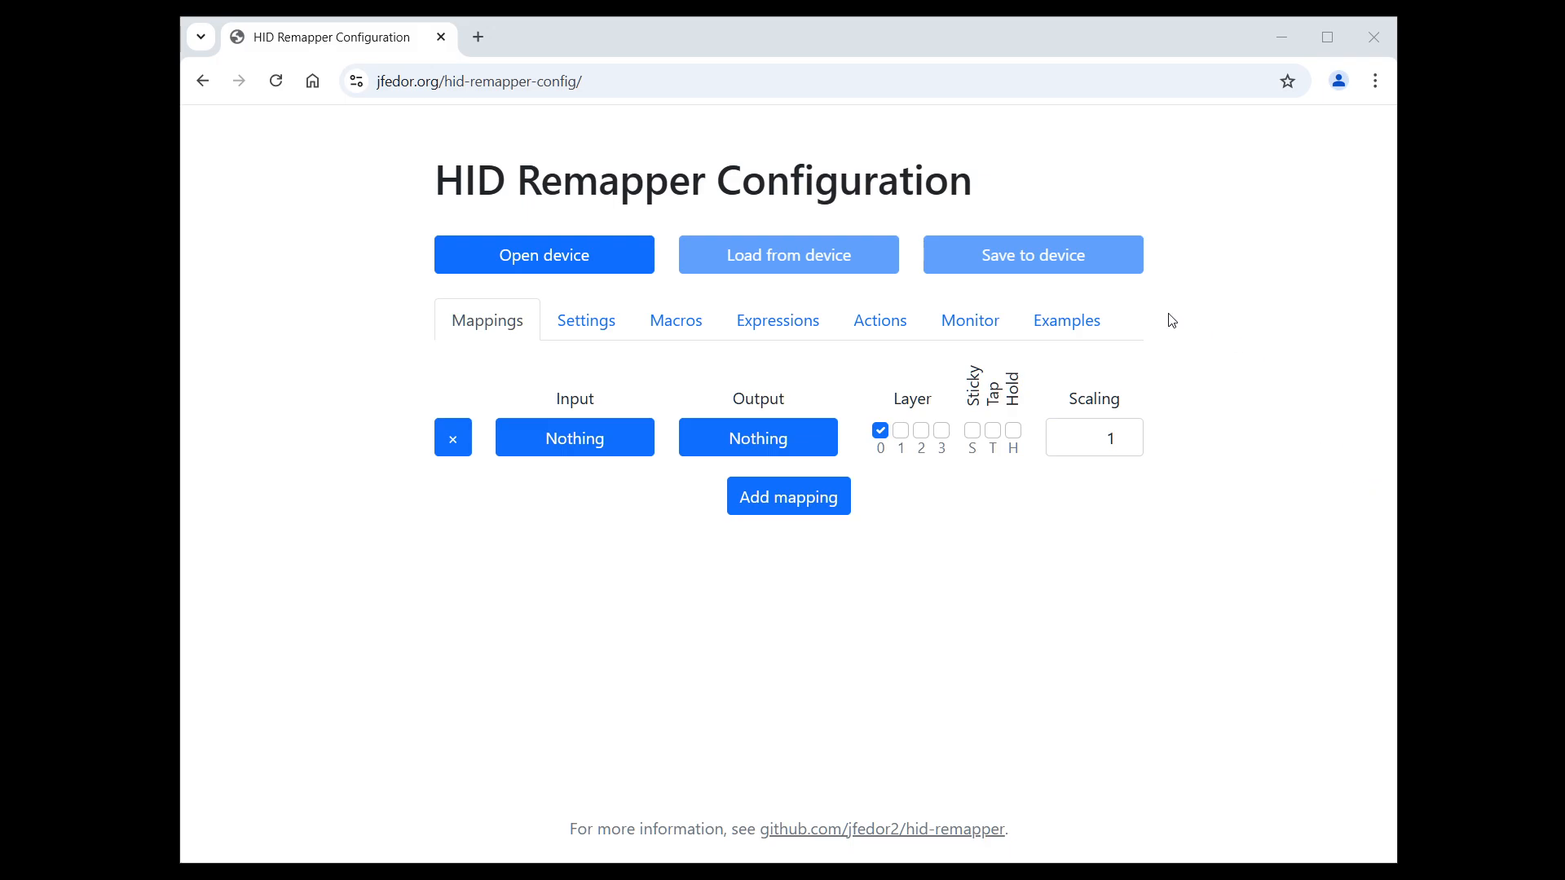
Open the HID Remapper QV9H device and connect the configuration page to it.
{"action": "left_click", "coordinate": [587, 273]}
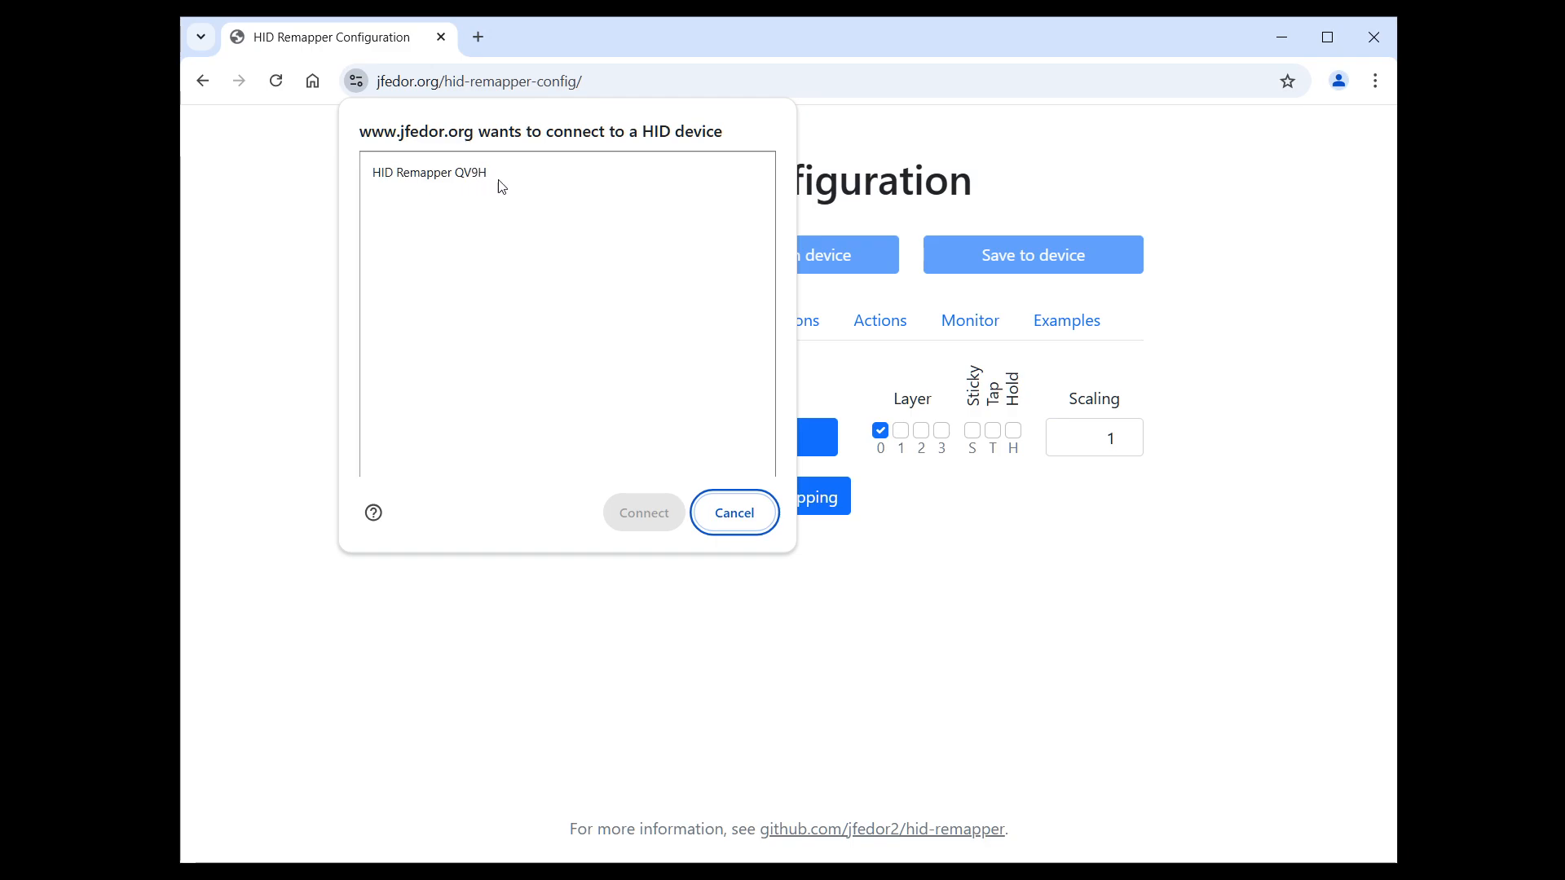
{"action": "left_click", "coordinate": [546, 176]}
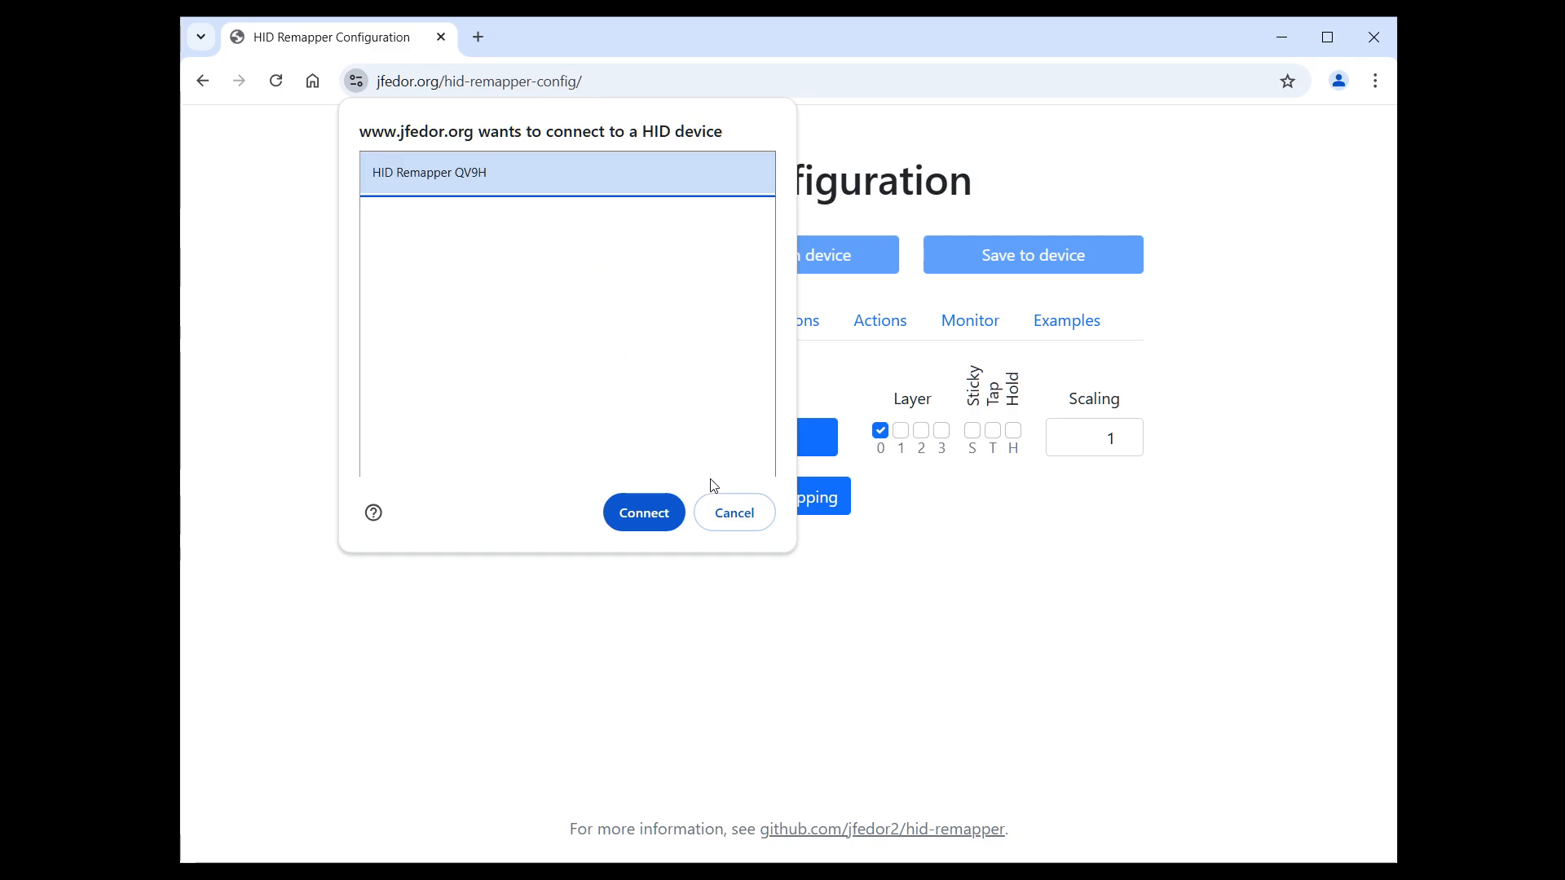
{"action": "left_click", "coordinate": [660, 524]}
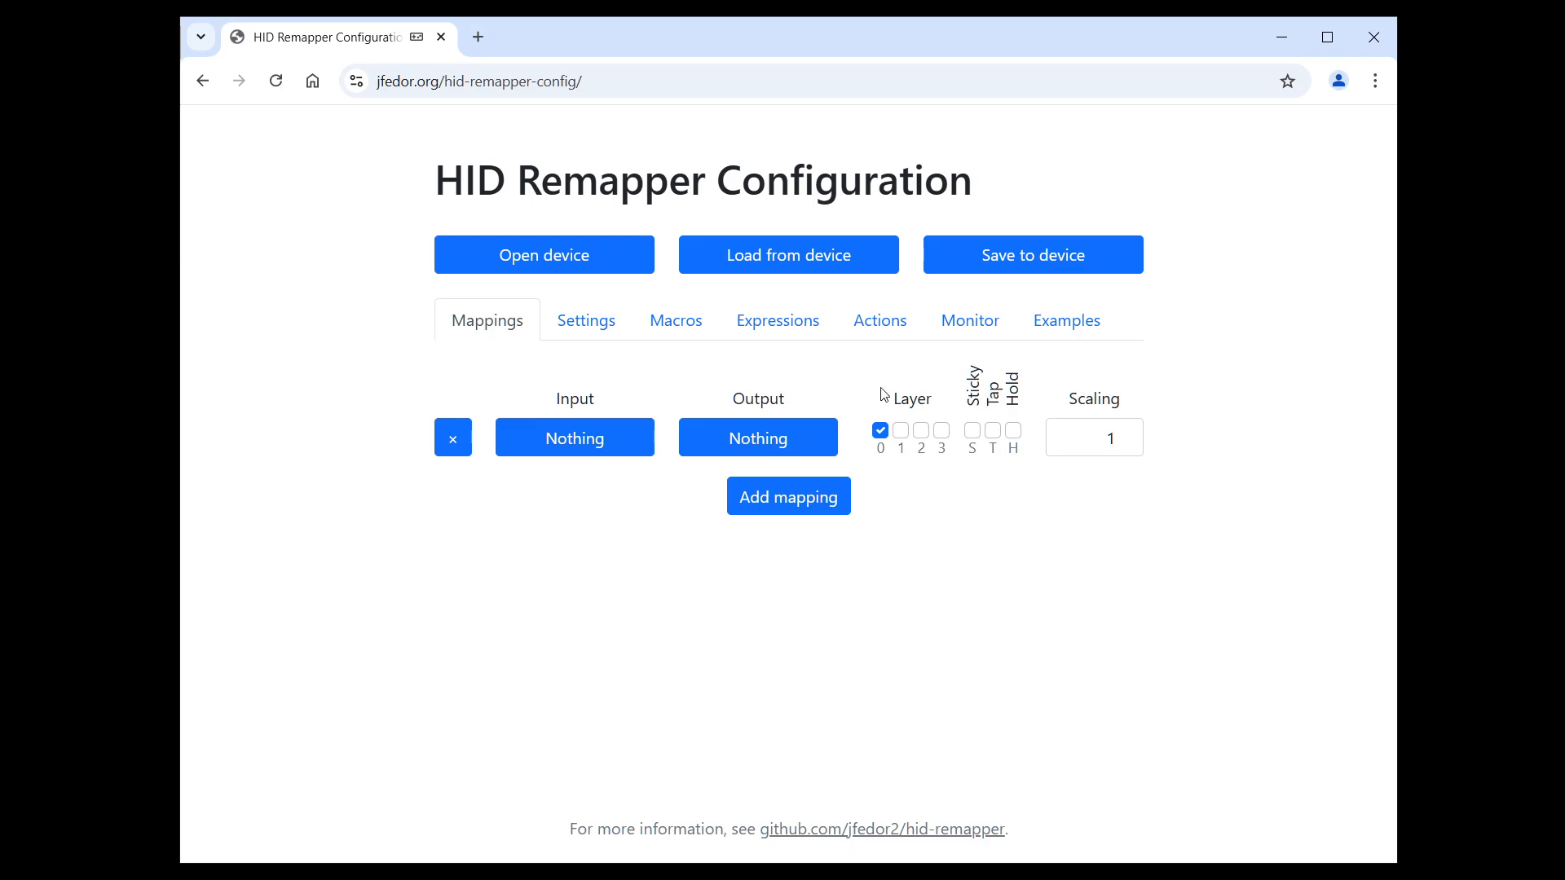
Add a second empty mapping and delete both empty mappings from the list.
{"action": "left_click", "coordinate": [754, 509]}
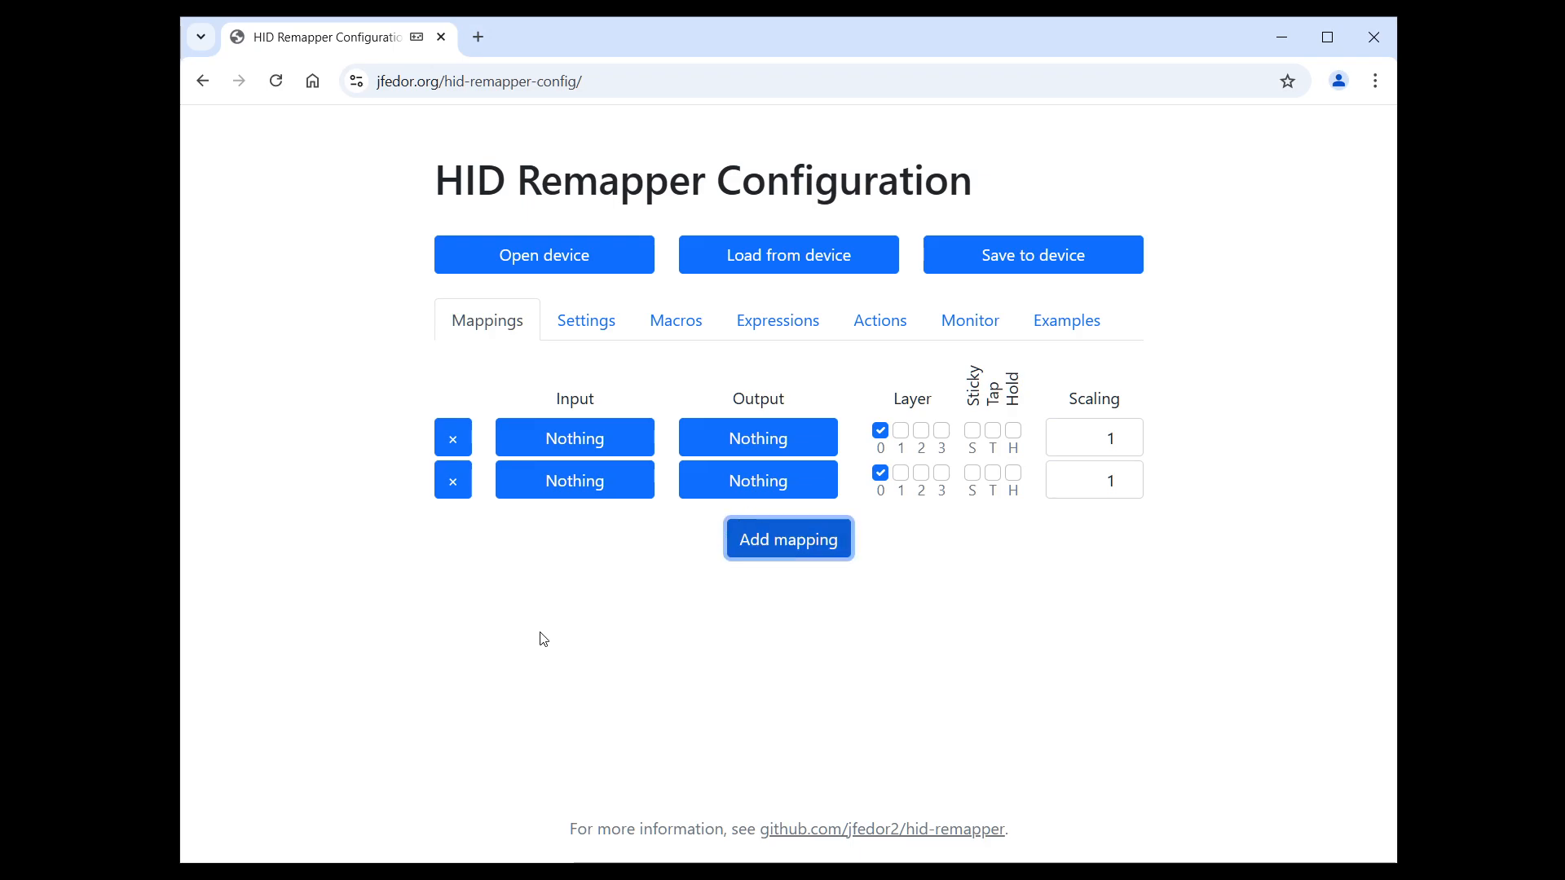
{"action": "left_click", "coordinate": [453, 481]}
{"action": "left_click", "coordinate": [454, 447]}
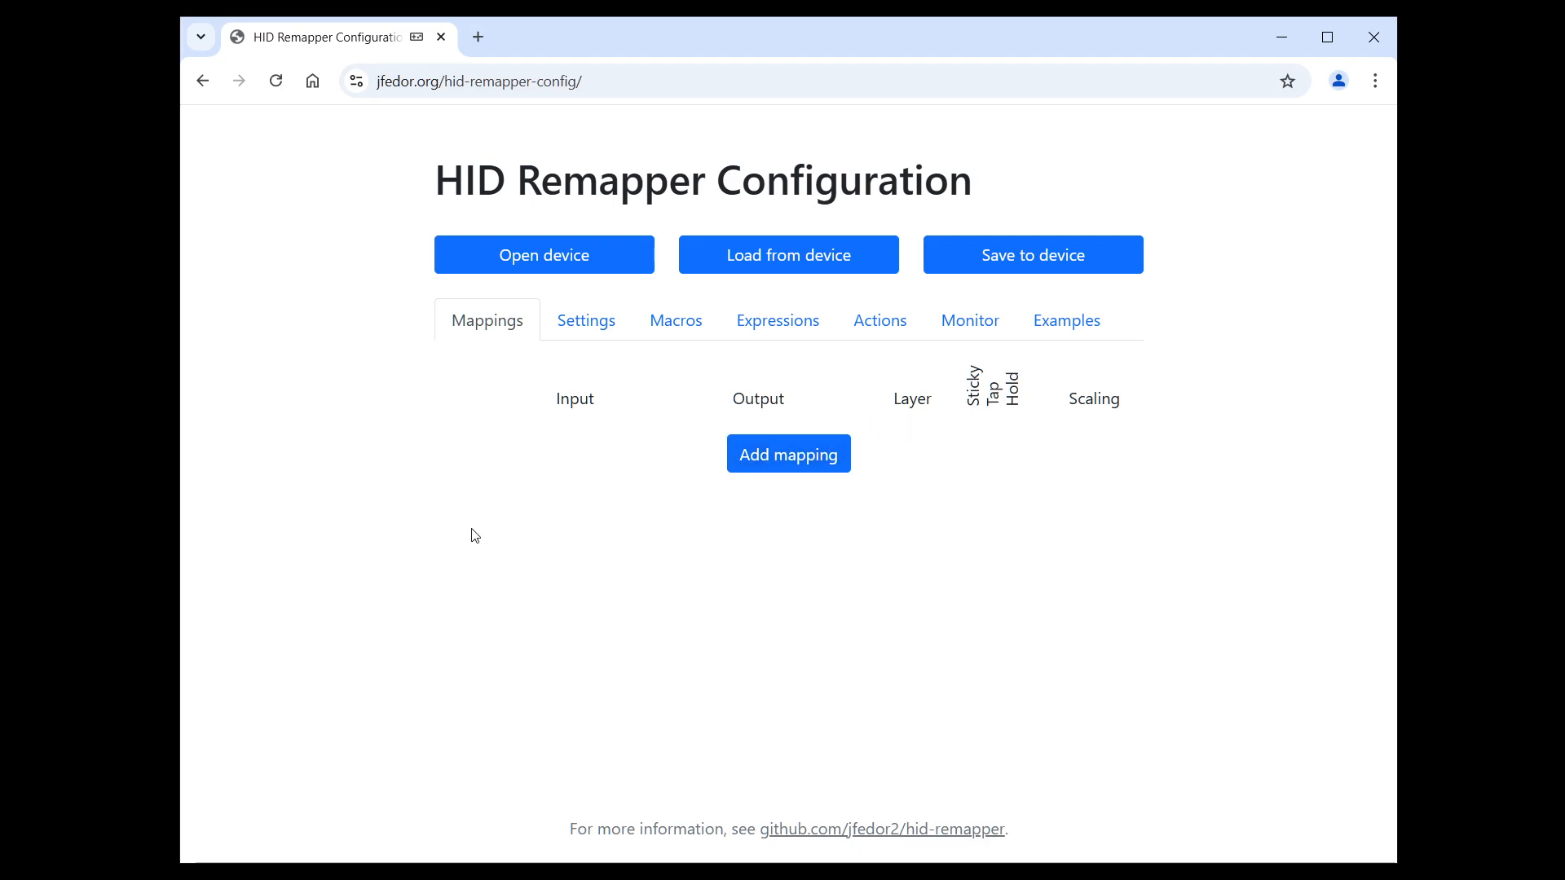
Add a mapping with Left button as the input and Right button as the output.
{"action": "left_click", "coordinate": [754, 468]}
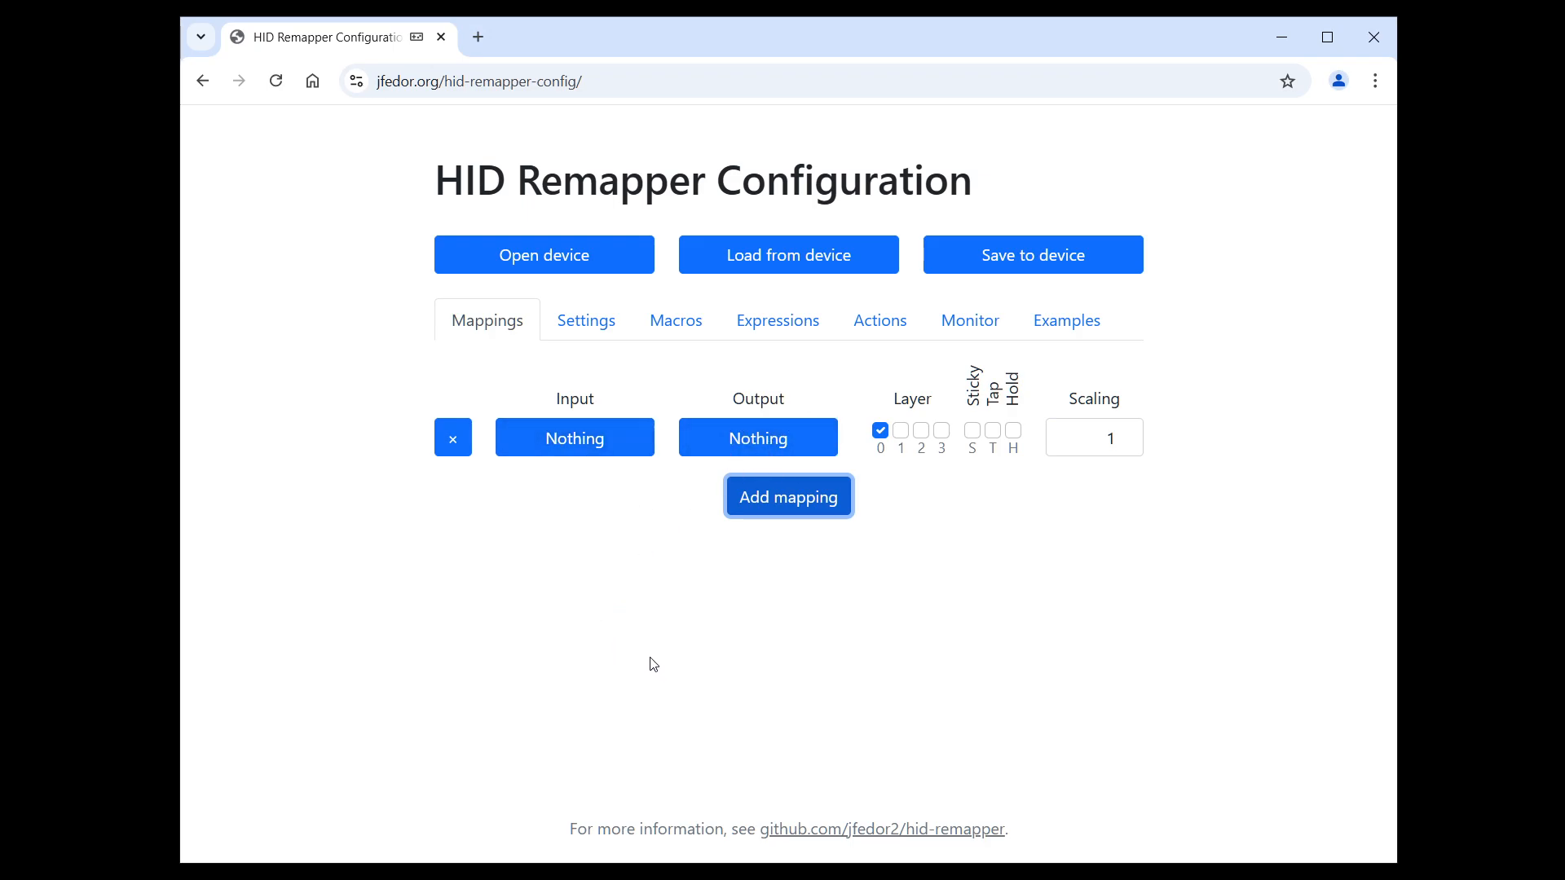
{"action": "left_click", "coordinate": [551, 450]}
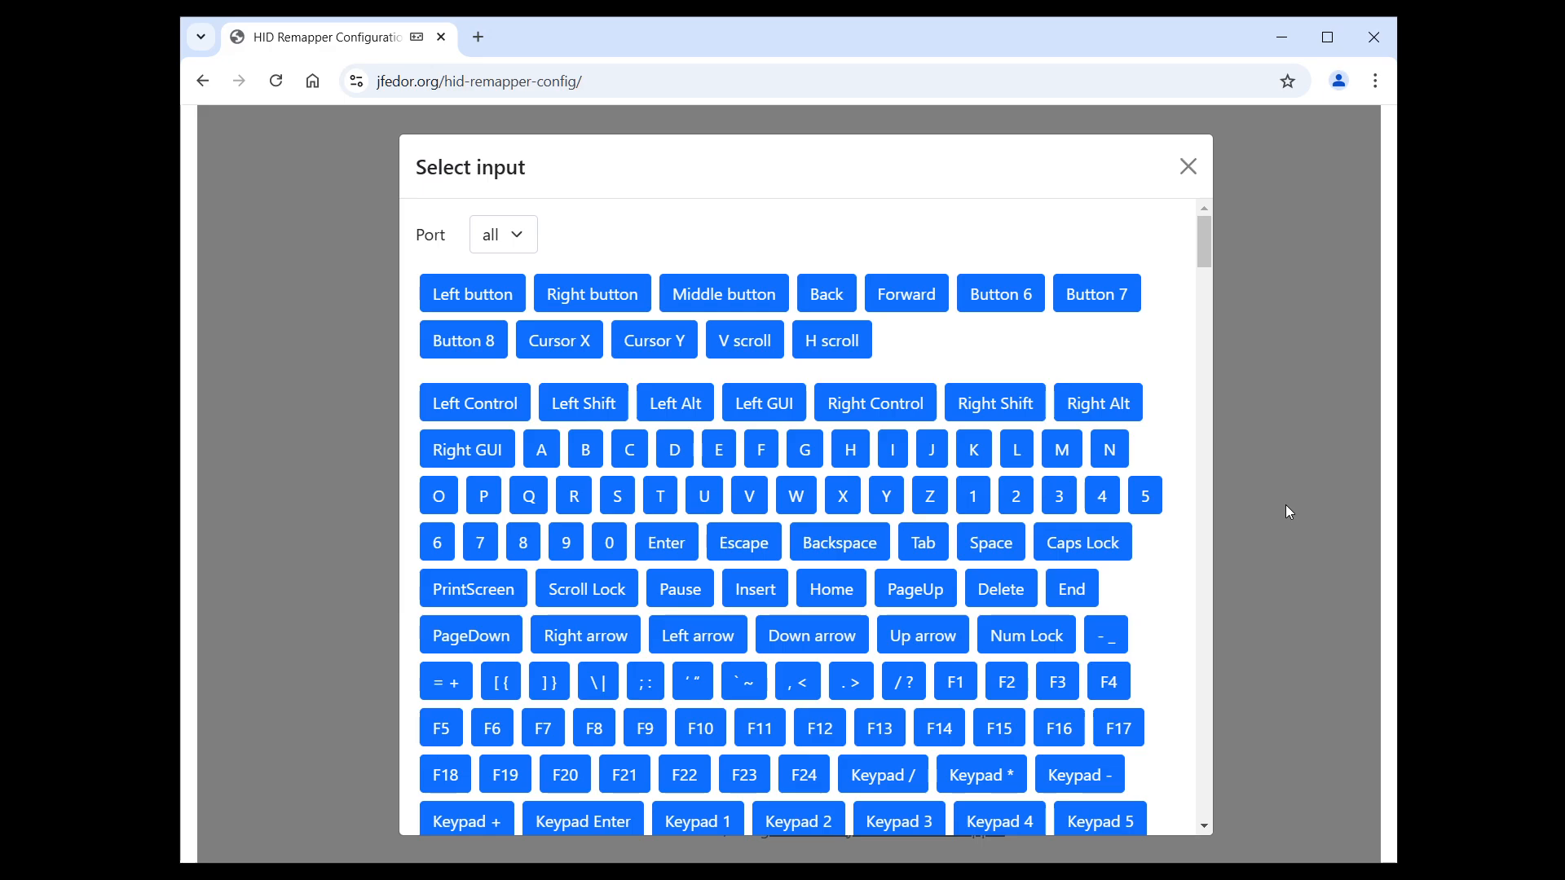
{"action": "left_click", "coordinate": [472, 289]}
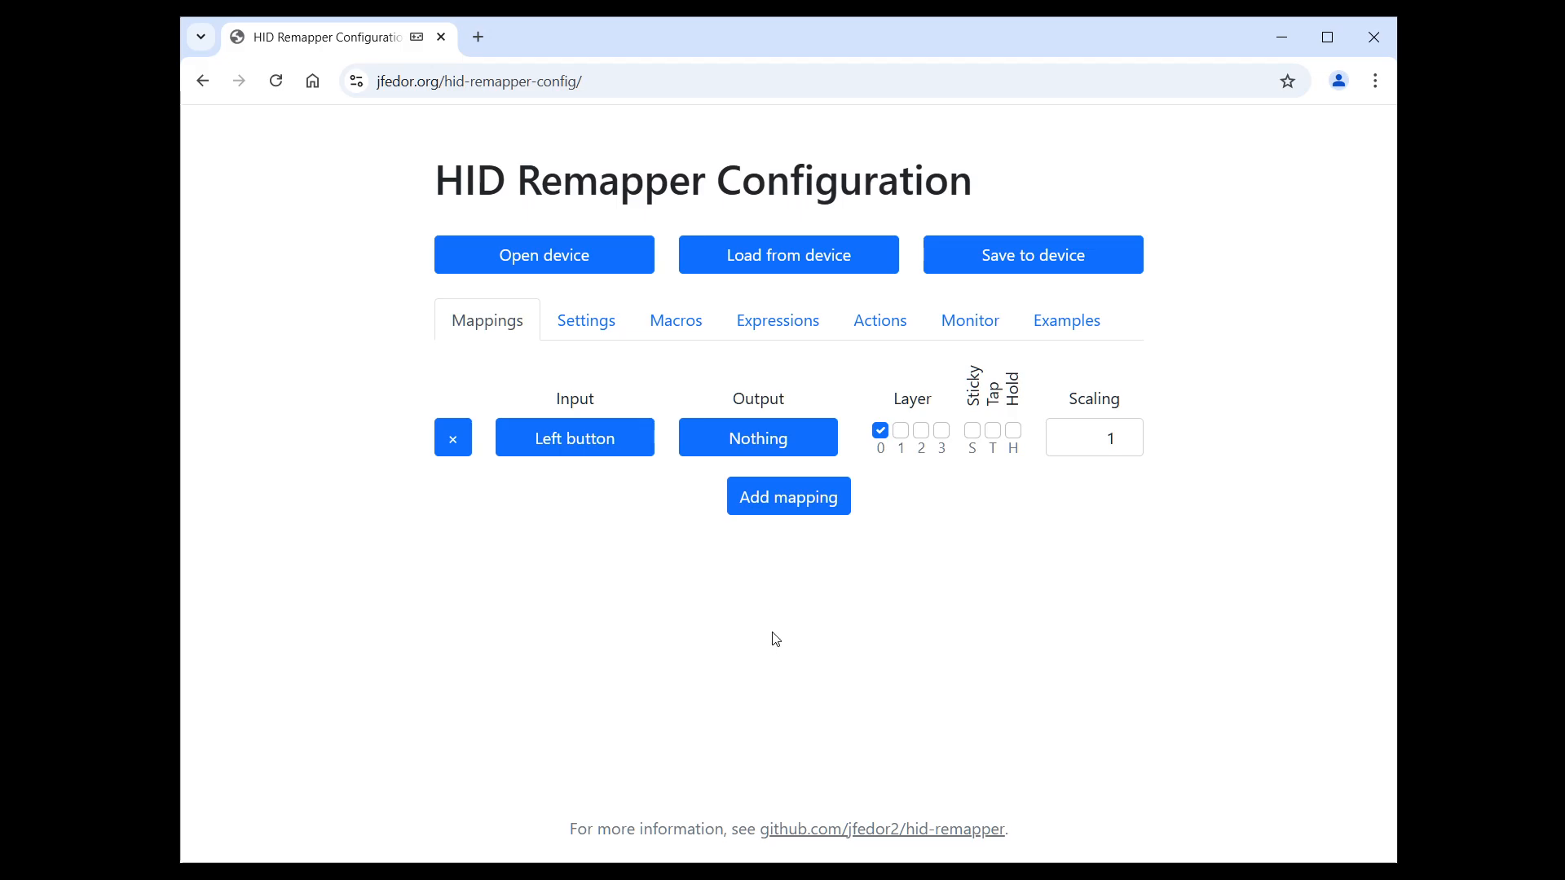
{"action": "left_click", "coordinate": [758, 440]}
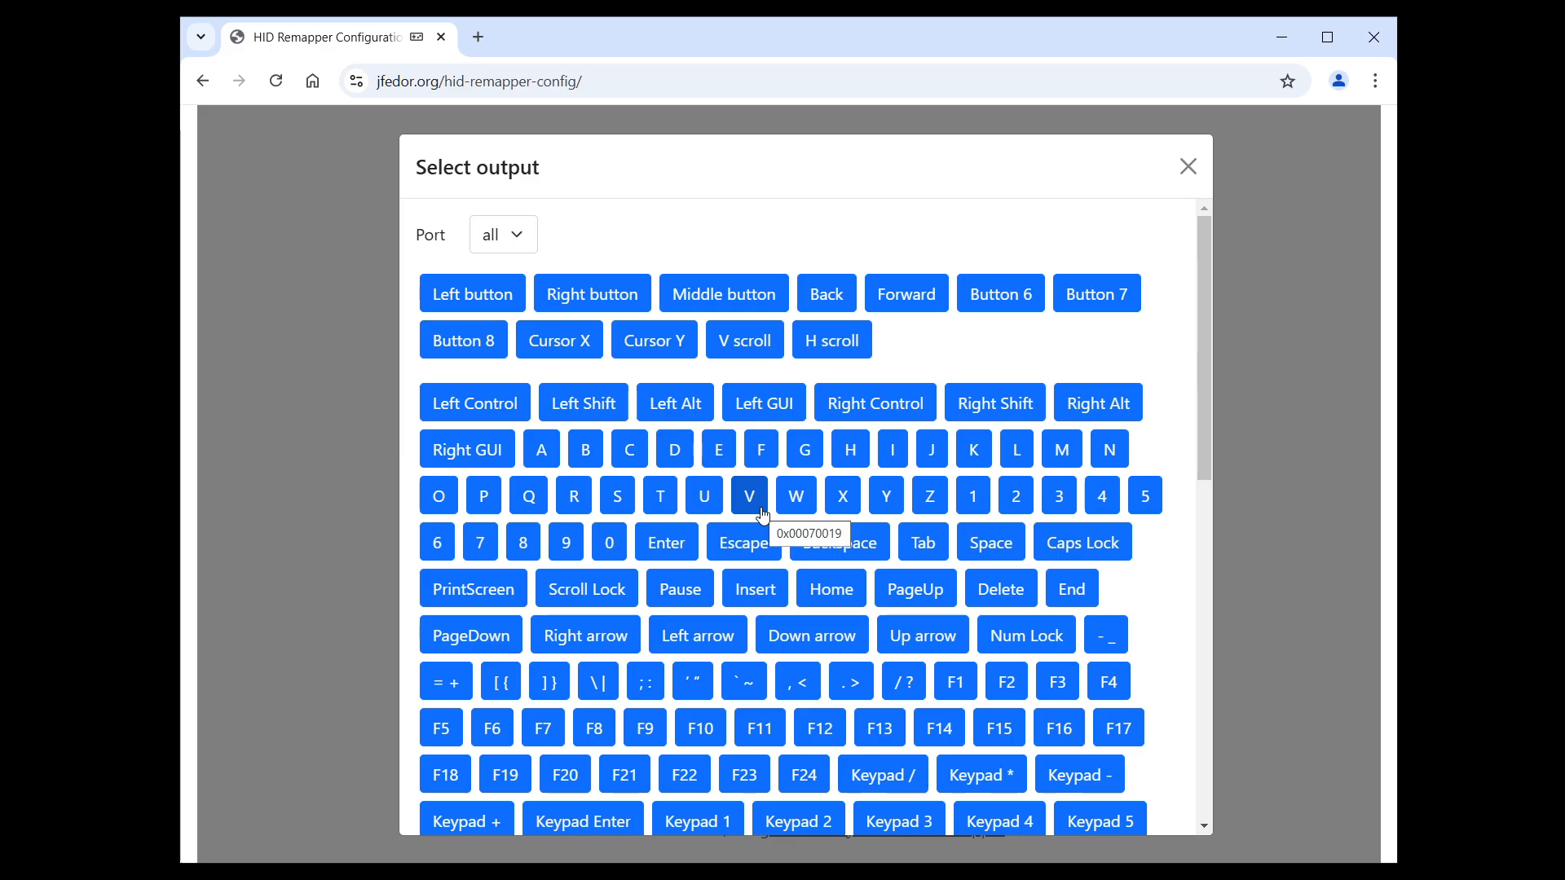
{"action": "left_click", "coordinate": [613, 295]}
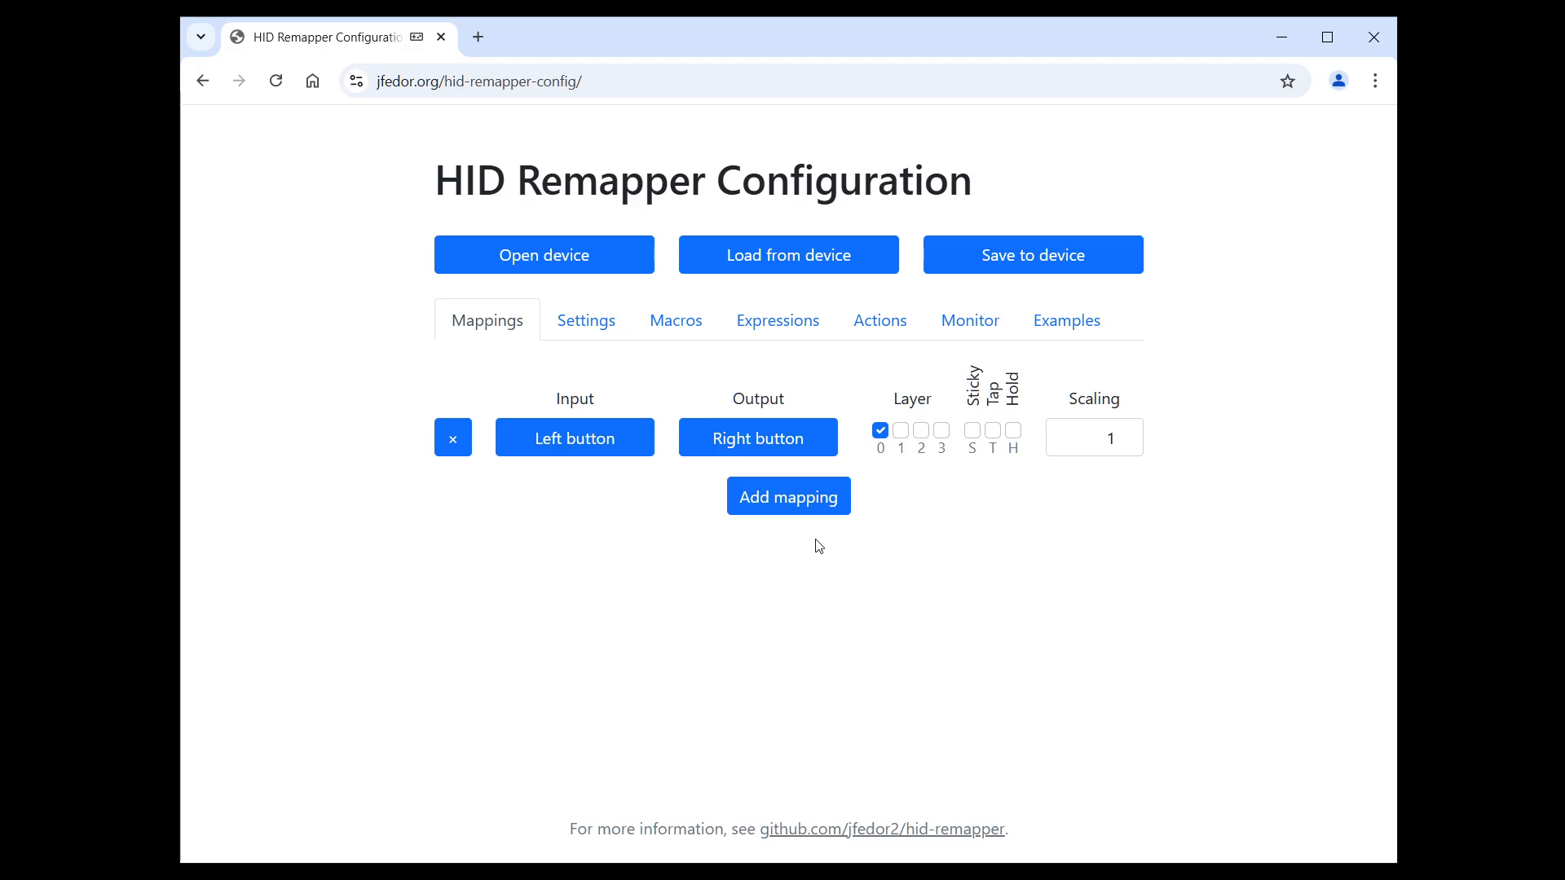
Add a second mapping with Left button as the input and Middle button as the output.
{"action": "left_click", "coordinate": [822, 499]}
{"action": "left_click", "coordinate": [615, 484]}
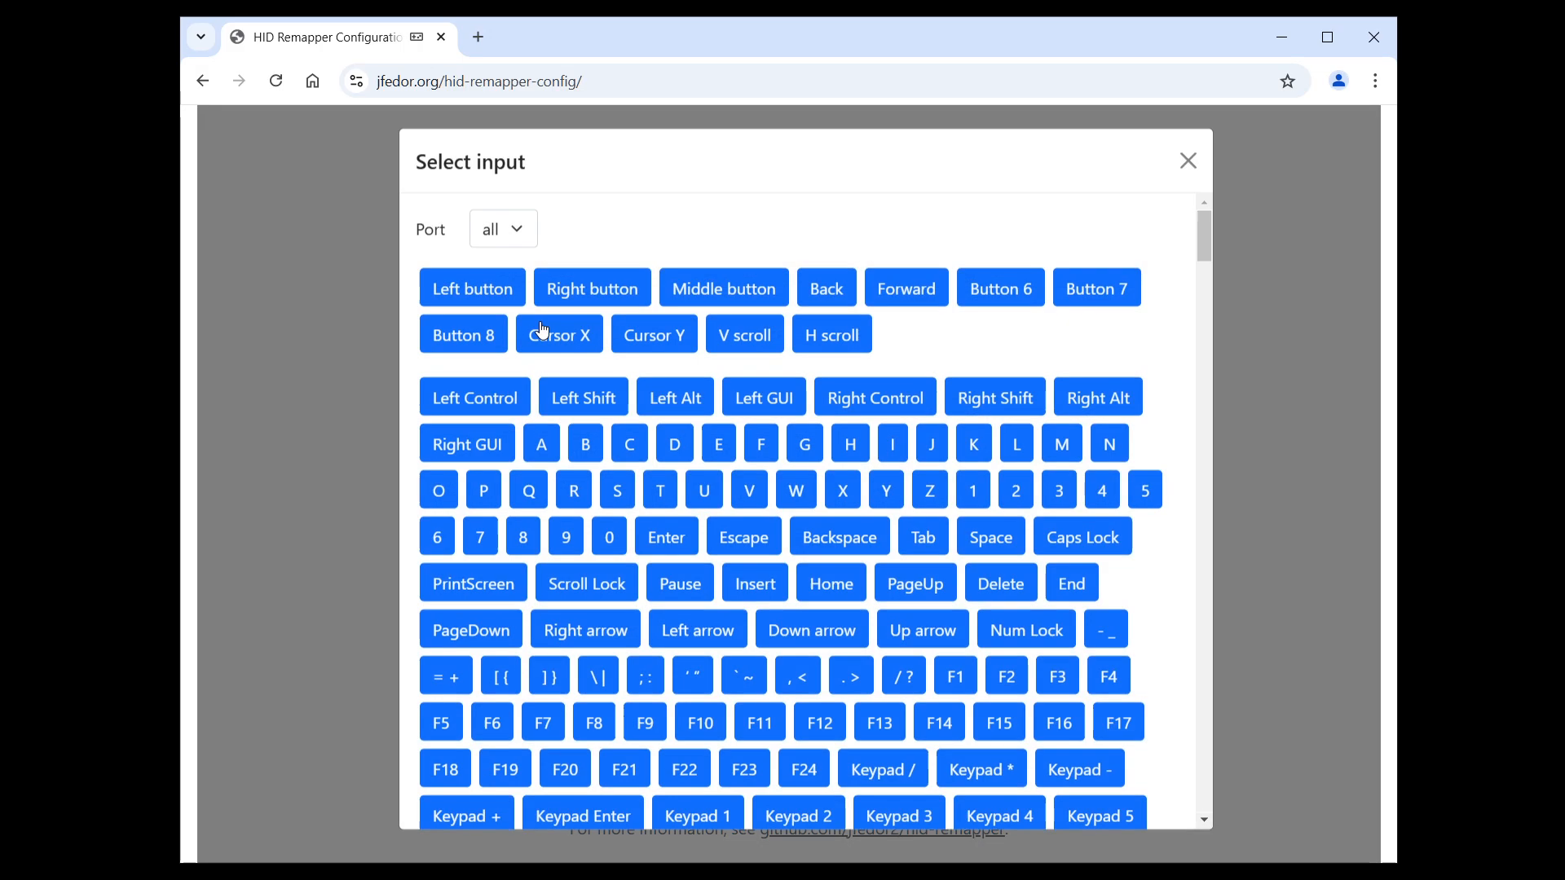
{"action": "left_click", "coordinate": [479, 299]}
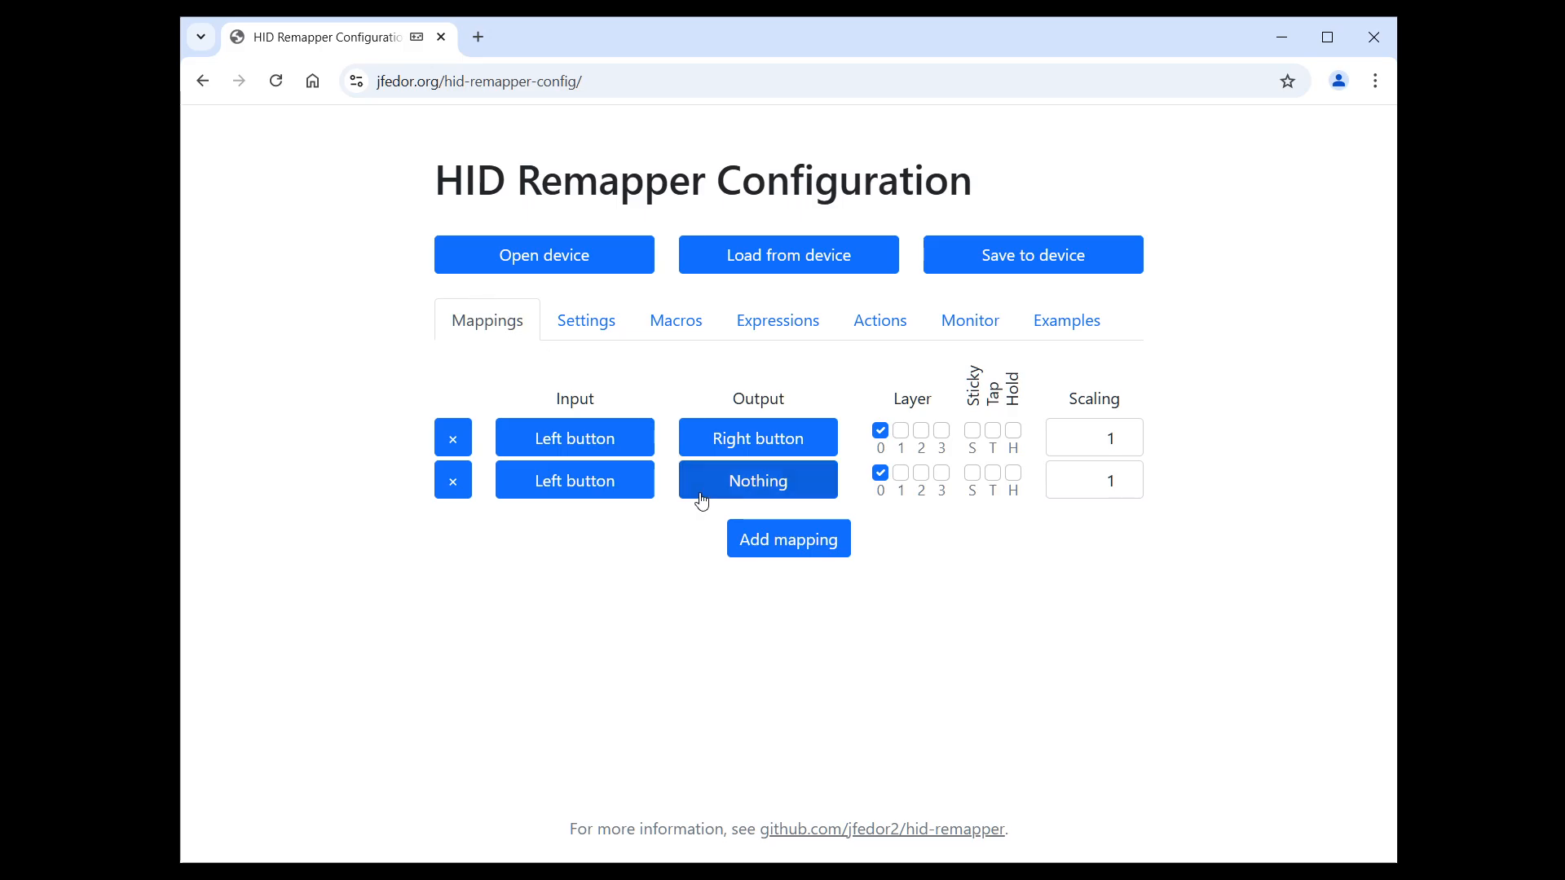
{"action": "left_click", "coordinate": [699, 492]}
{"action": "left_click", "coordinate": [695, 296]}
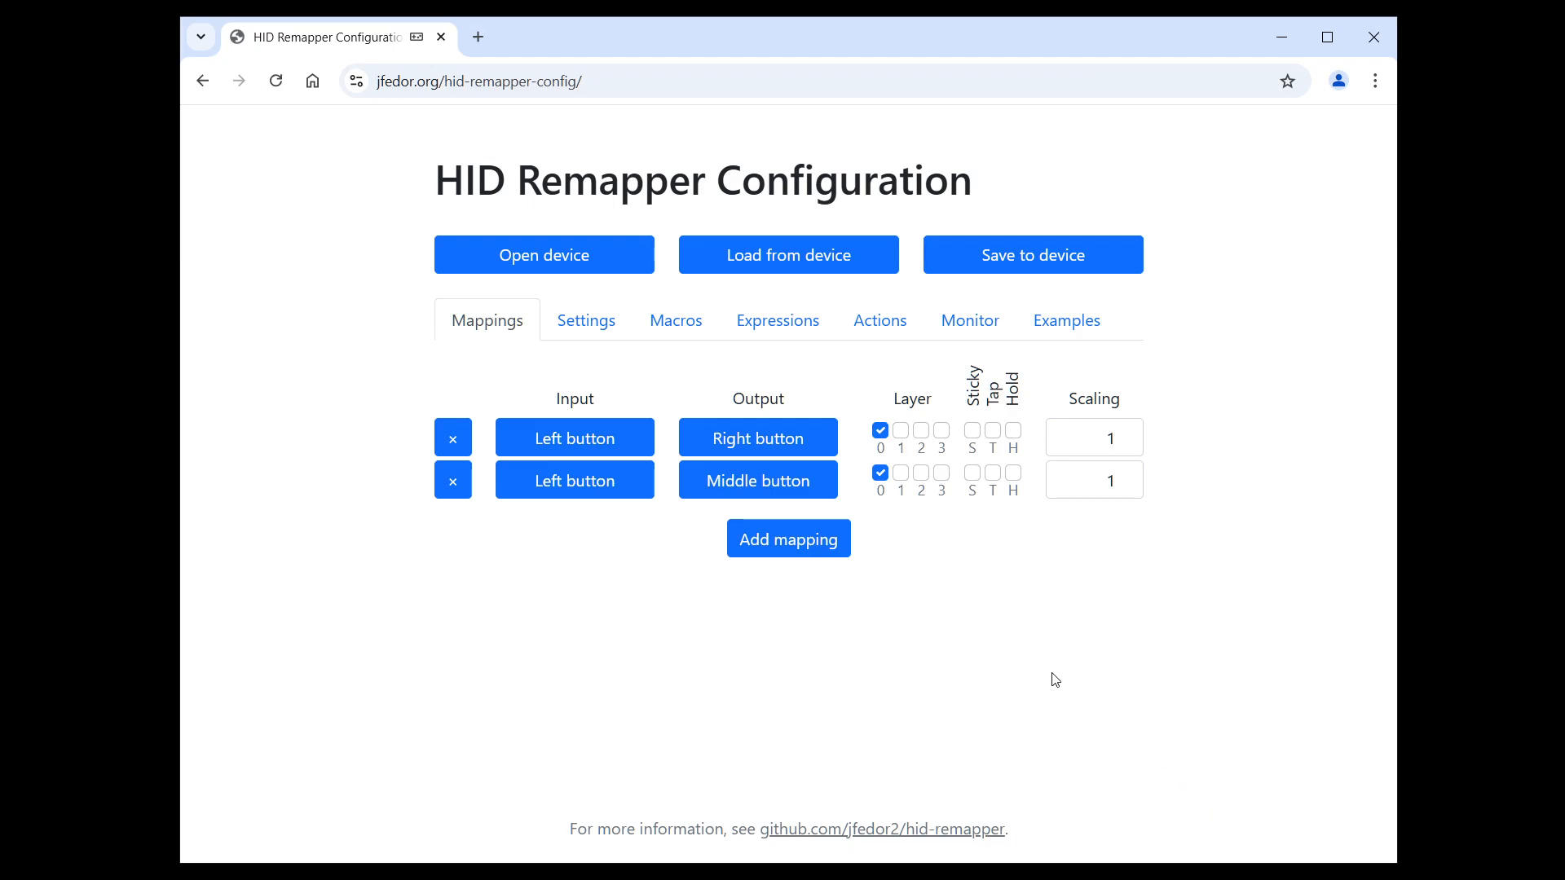
Replace the two Left button mappings with a new mapping from F1 to C.
{"action": "left_click", "coordinate": [443, 438]}
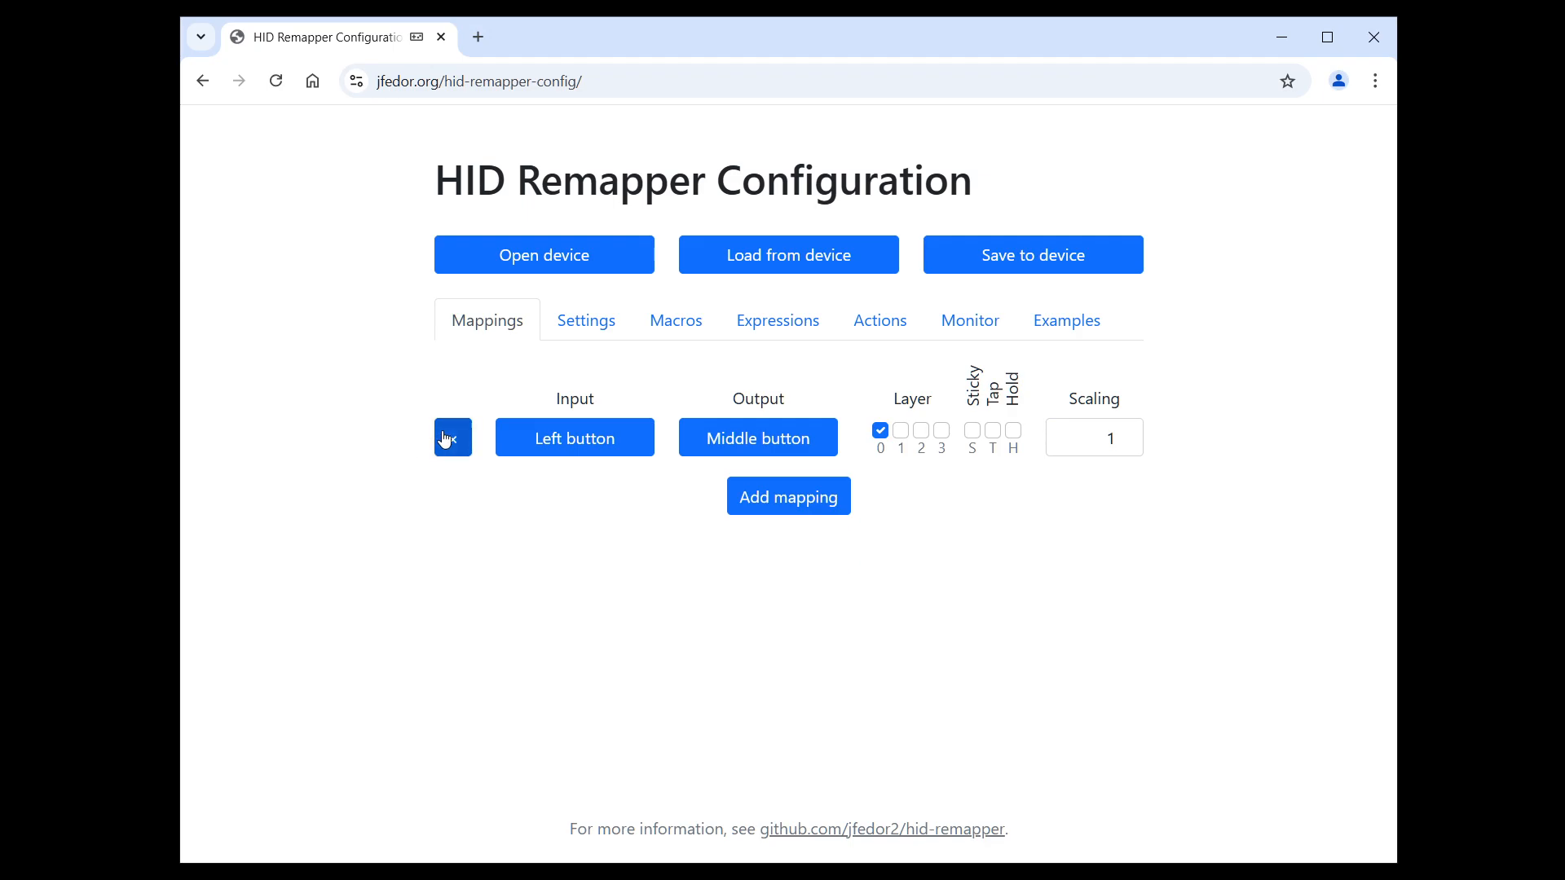
{"action": "left_click", "coordinate": [448, 436]}
{"action": "left_click", "coordinate": [805, 461]}
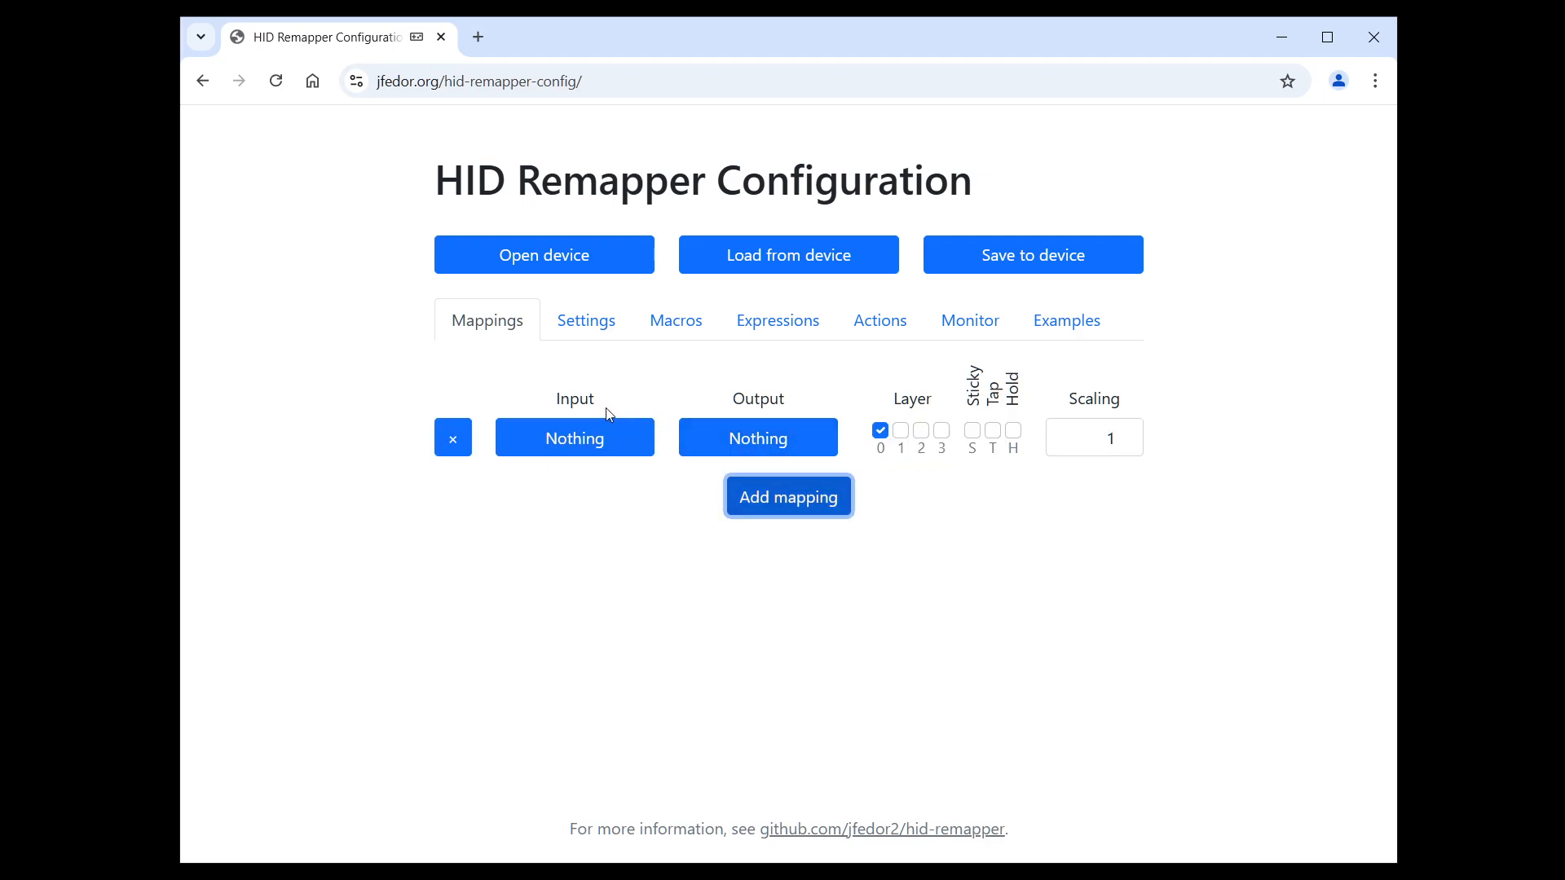
{"action": "left_click", "coordinate": [573, 443]}
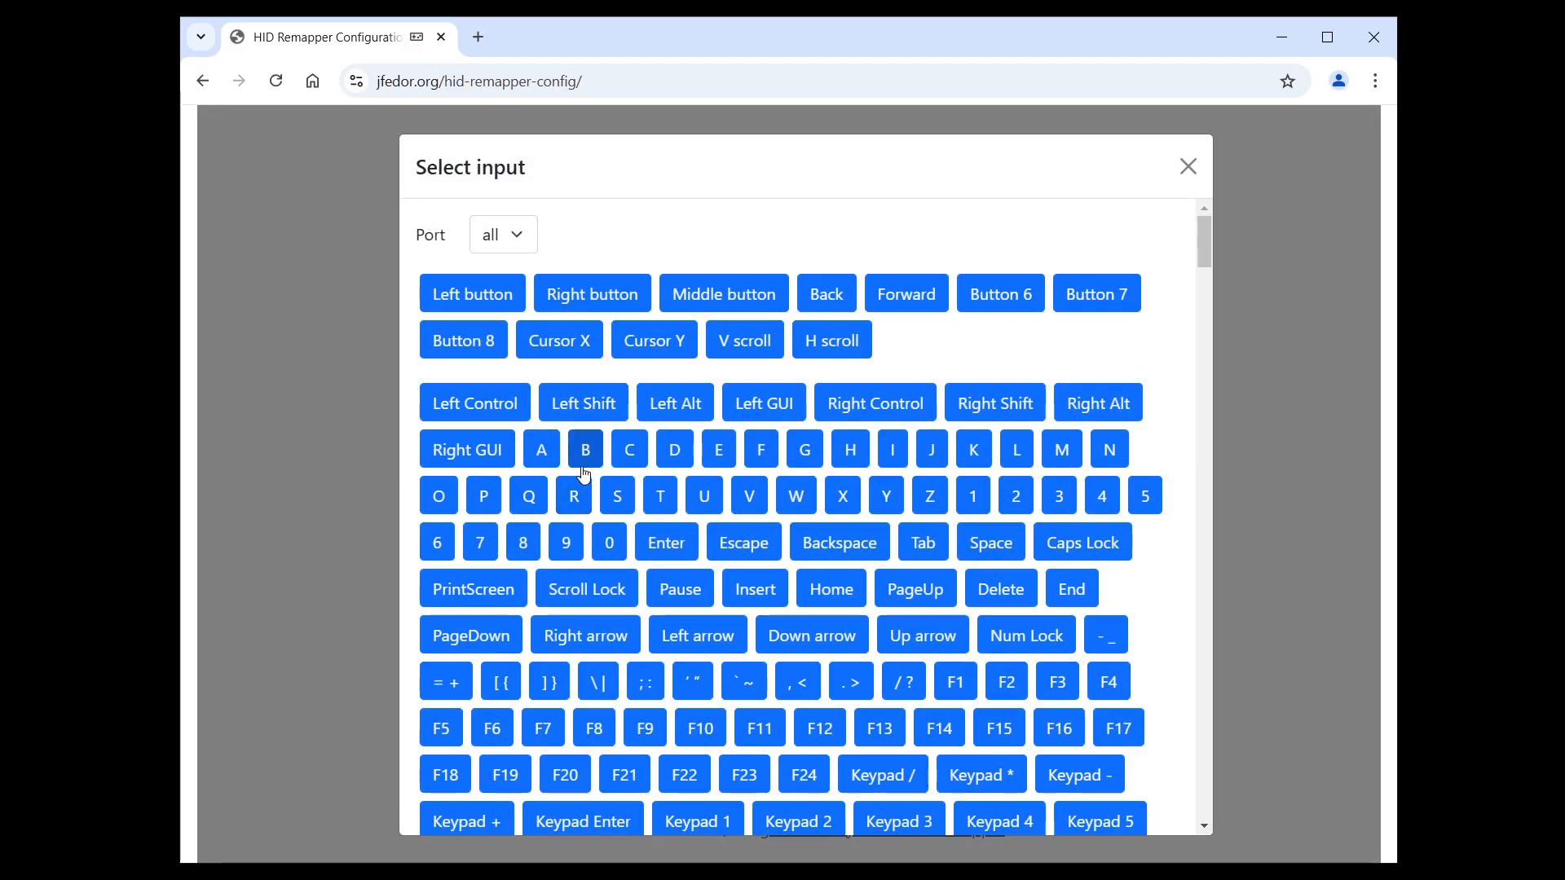
{"action": "left_click", "coordinate": [960, 692]}
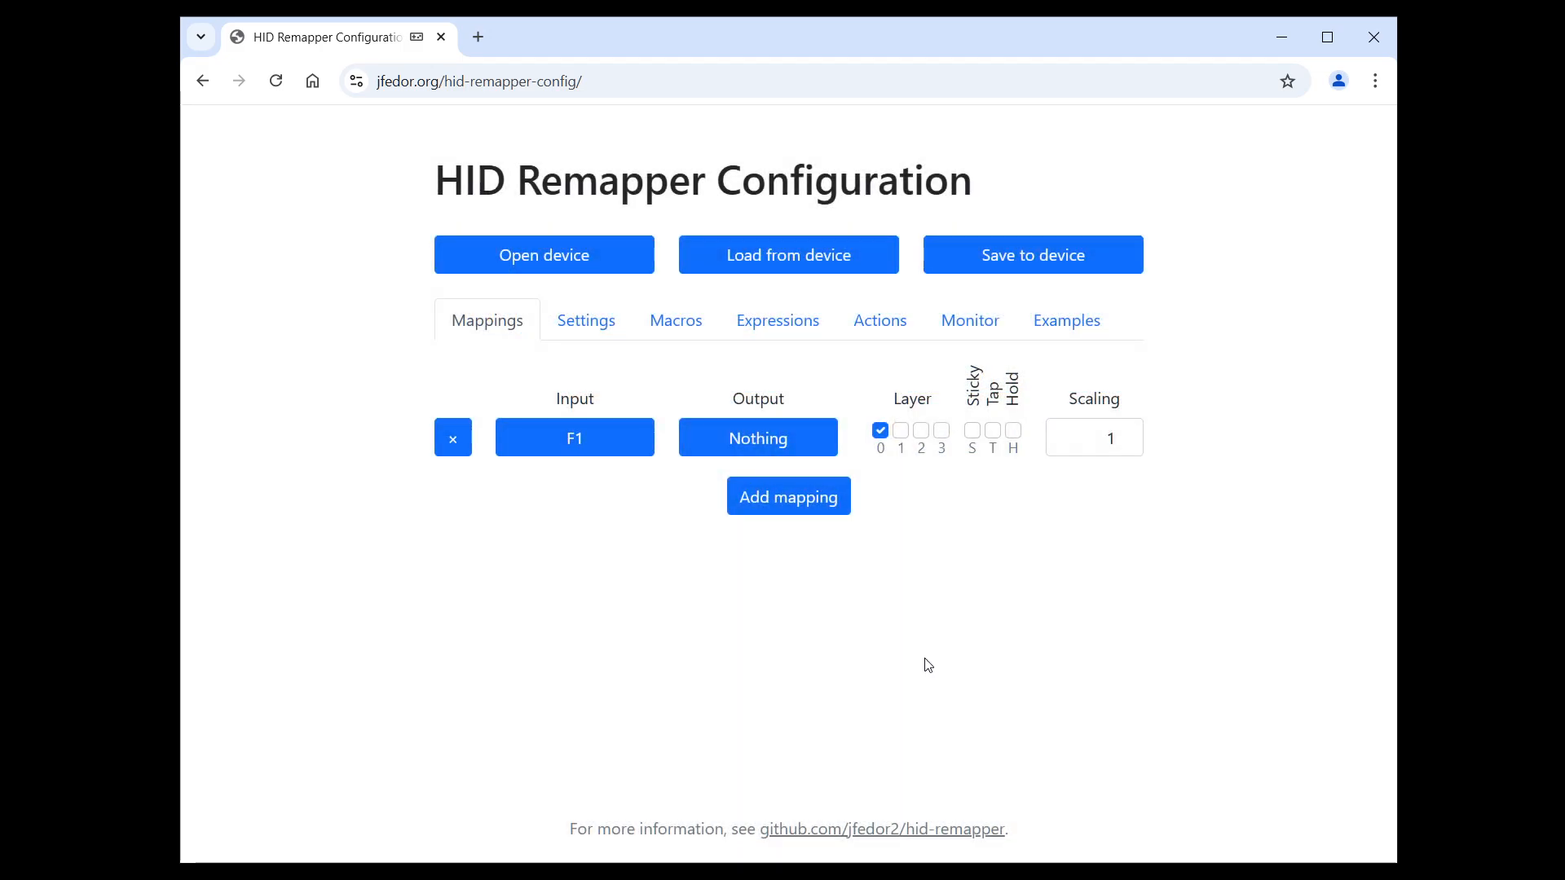
{"action": "left_click", "coordinate": [786, 439]}
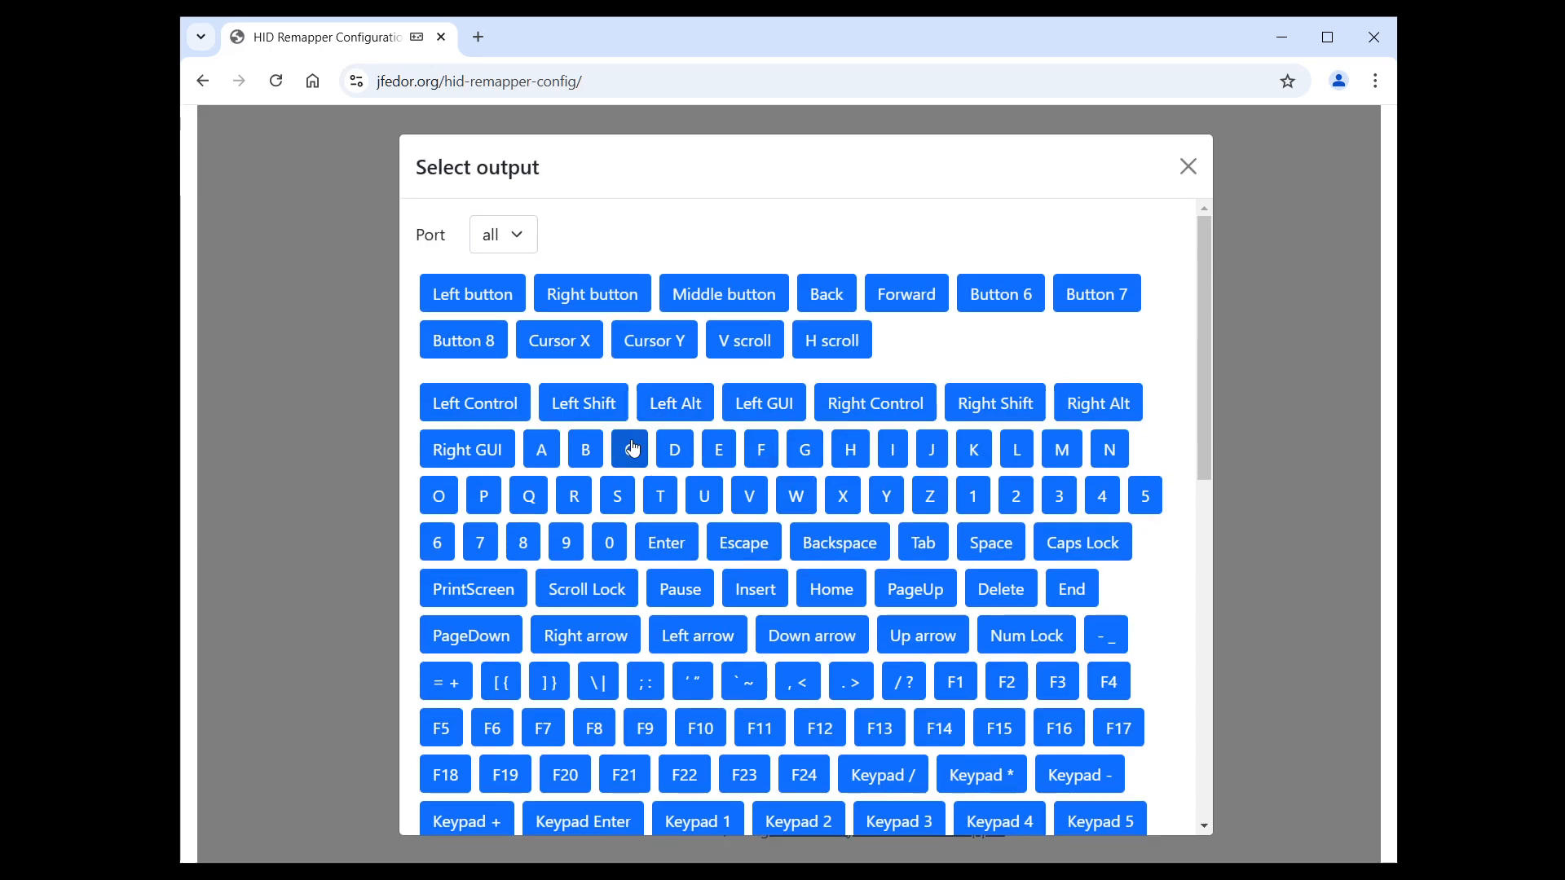
{"action": "left_click", "coordinate": [632, 448]}
Add a second mapping with F1 as the input and Left Control as the output.
{"action": "left_click", "coordinate": [789, 497]}
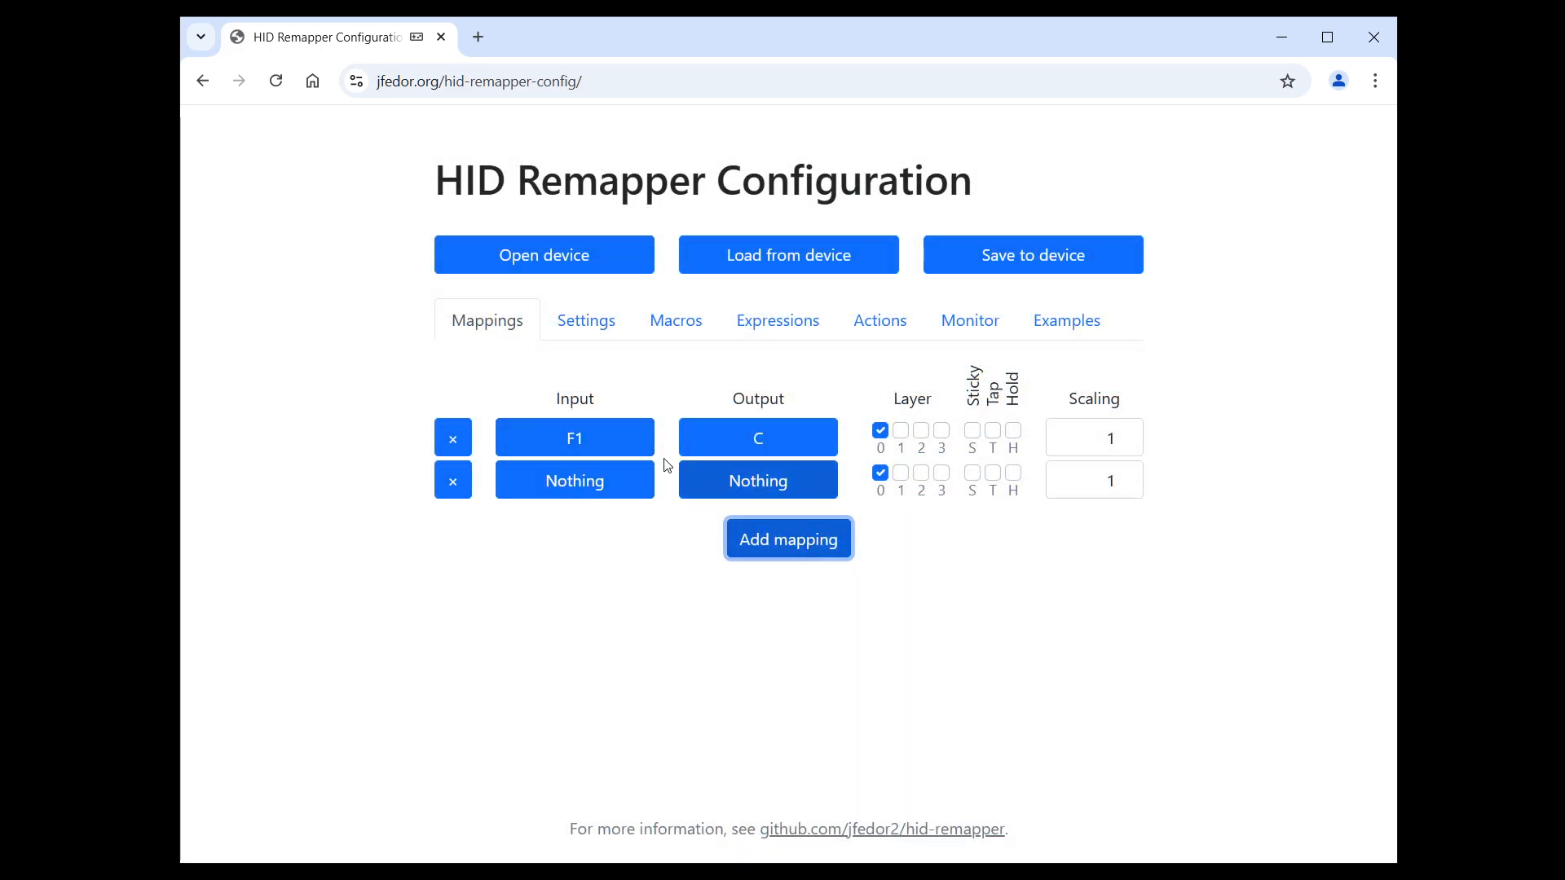
{"action": "left_click", "coordinate": [580, 475]}
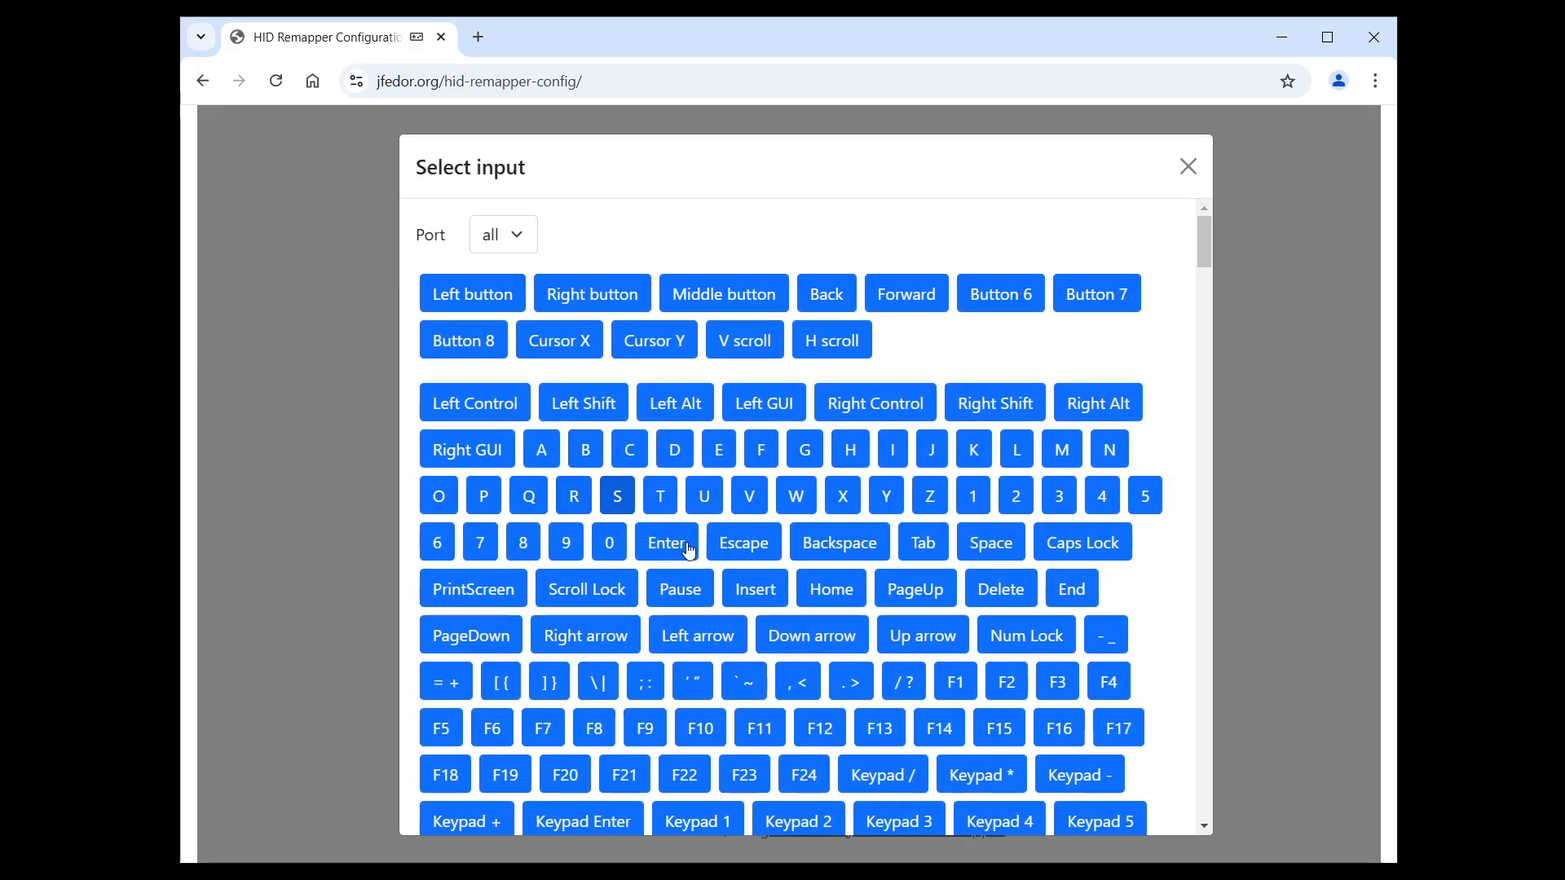
{"action": "left_click", "coordinate": [974, 694]}
{"action": "left_click", "coordinate": [775, 493]}
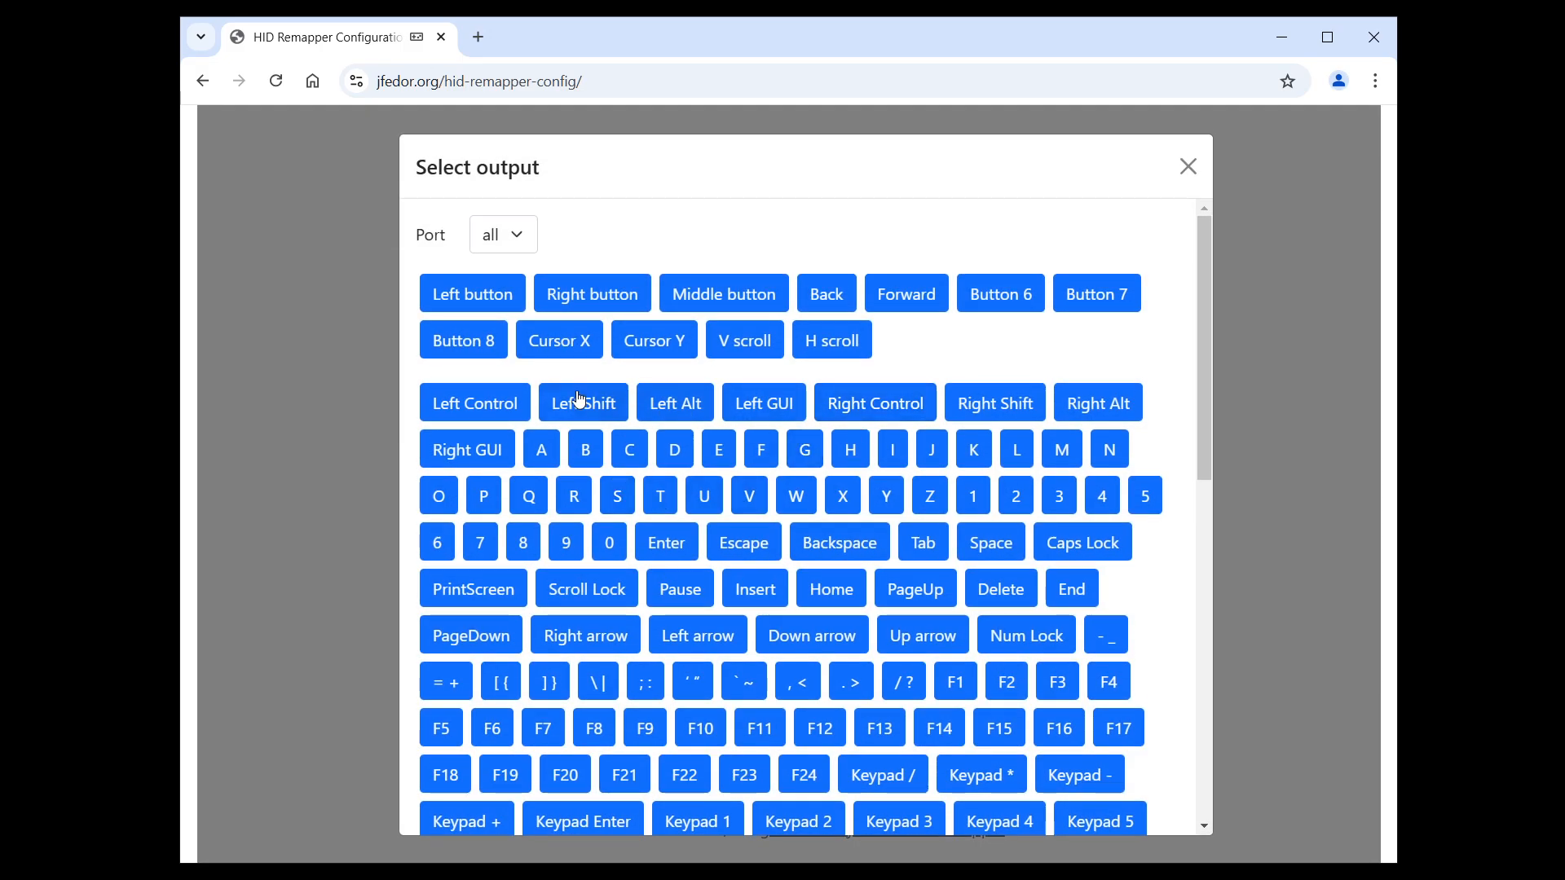
{"action": "left_click", "coordinate": [488, 405]}
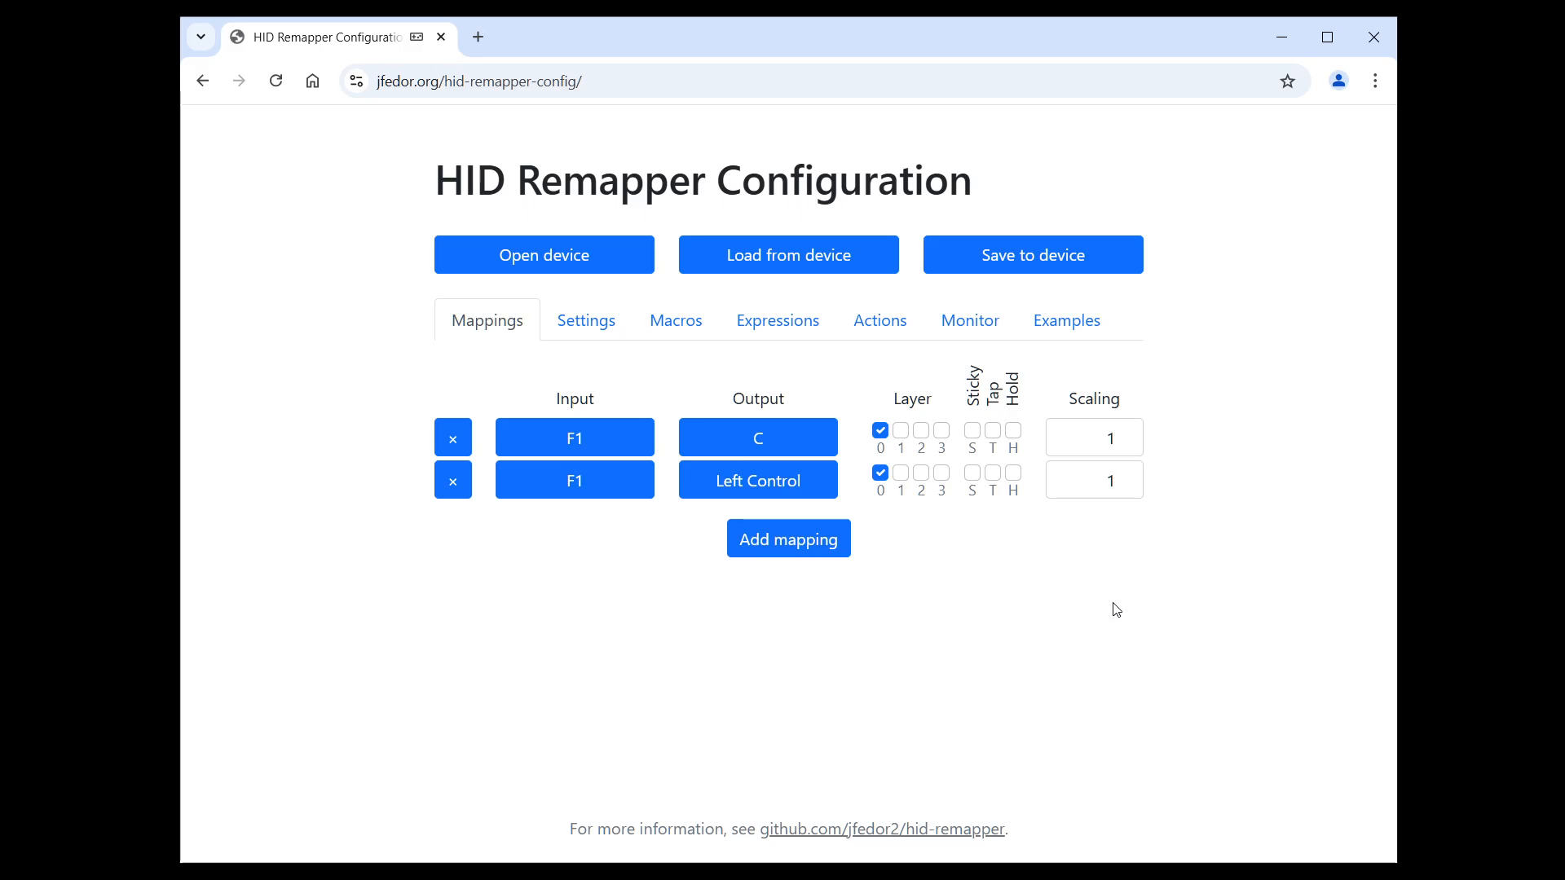
Restrict the F1 input of the mapping that outputs C to port 1.
{"action": "left_click", "coordinate": [617, 443]}
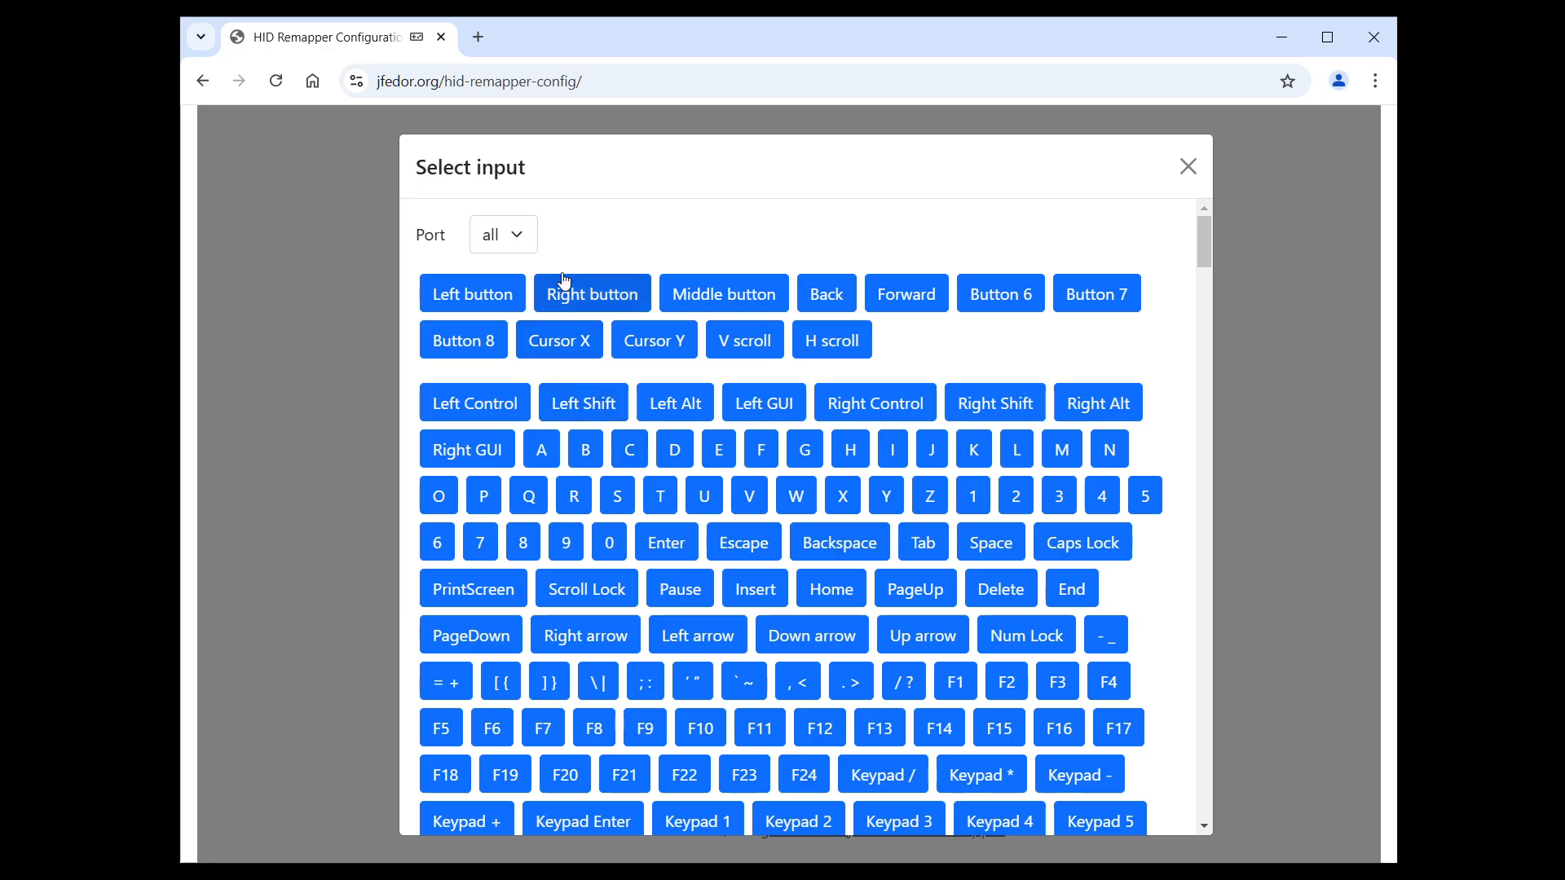
{"action": "left_click", "coordinate": [530, 241]}
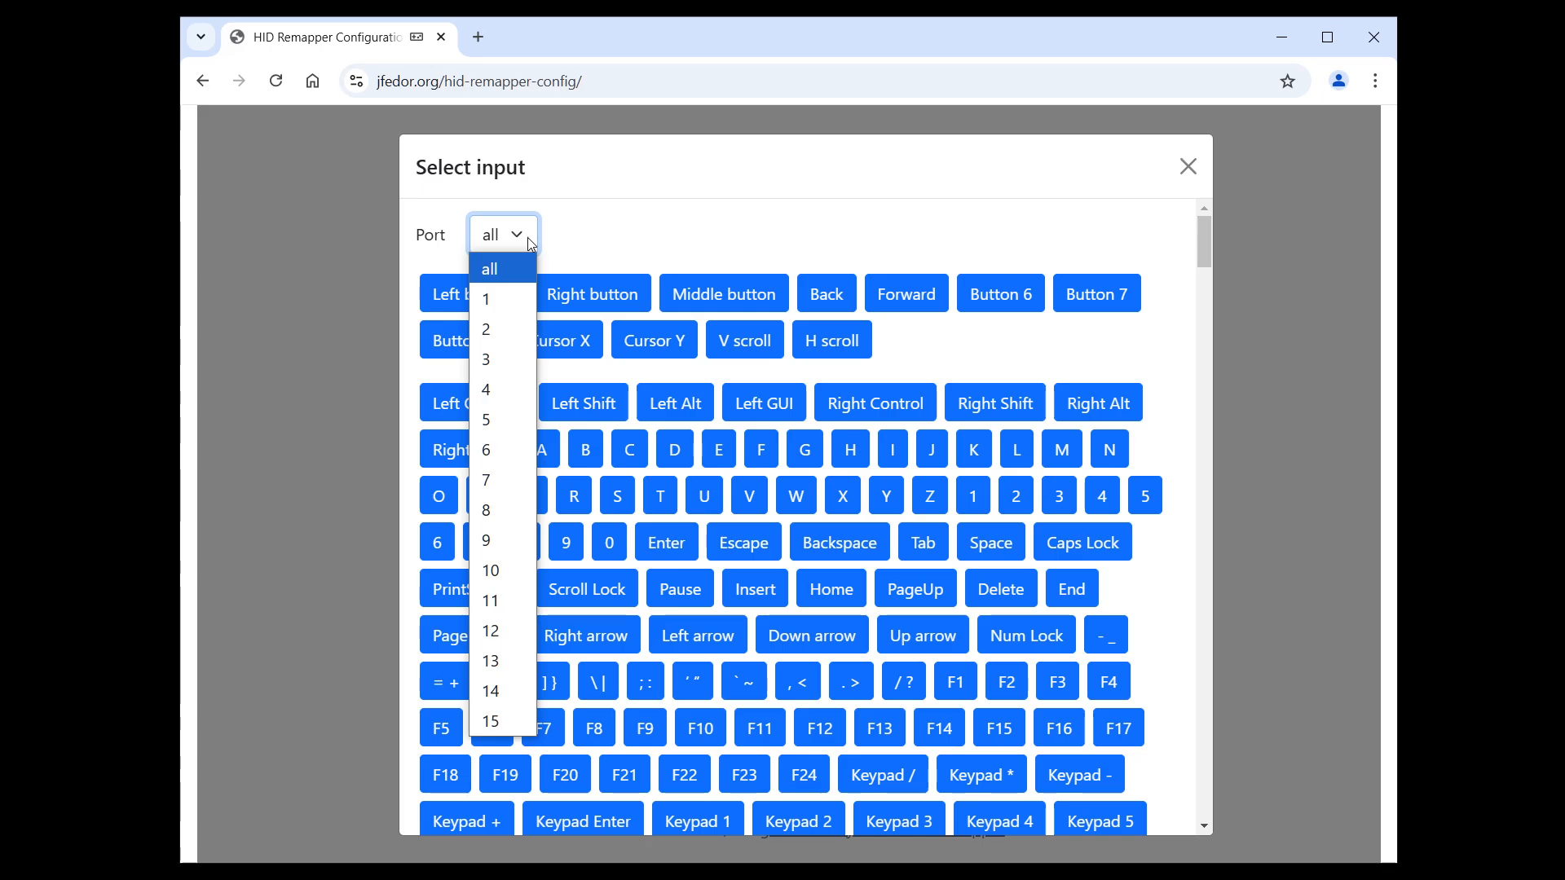
{"action": "left_click", "coordinate": [507, 307]}
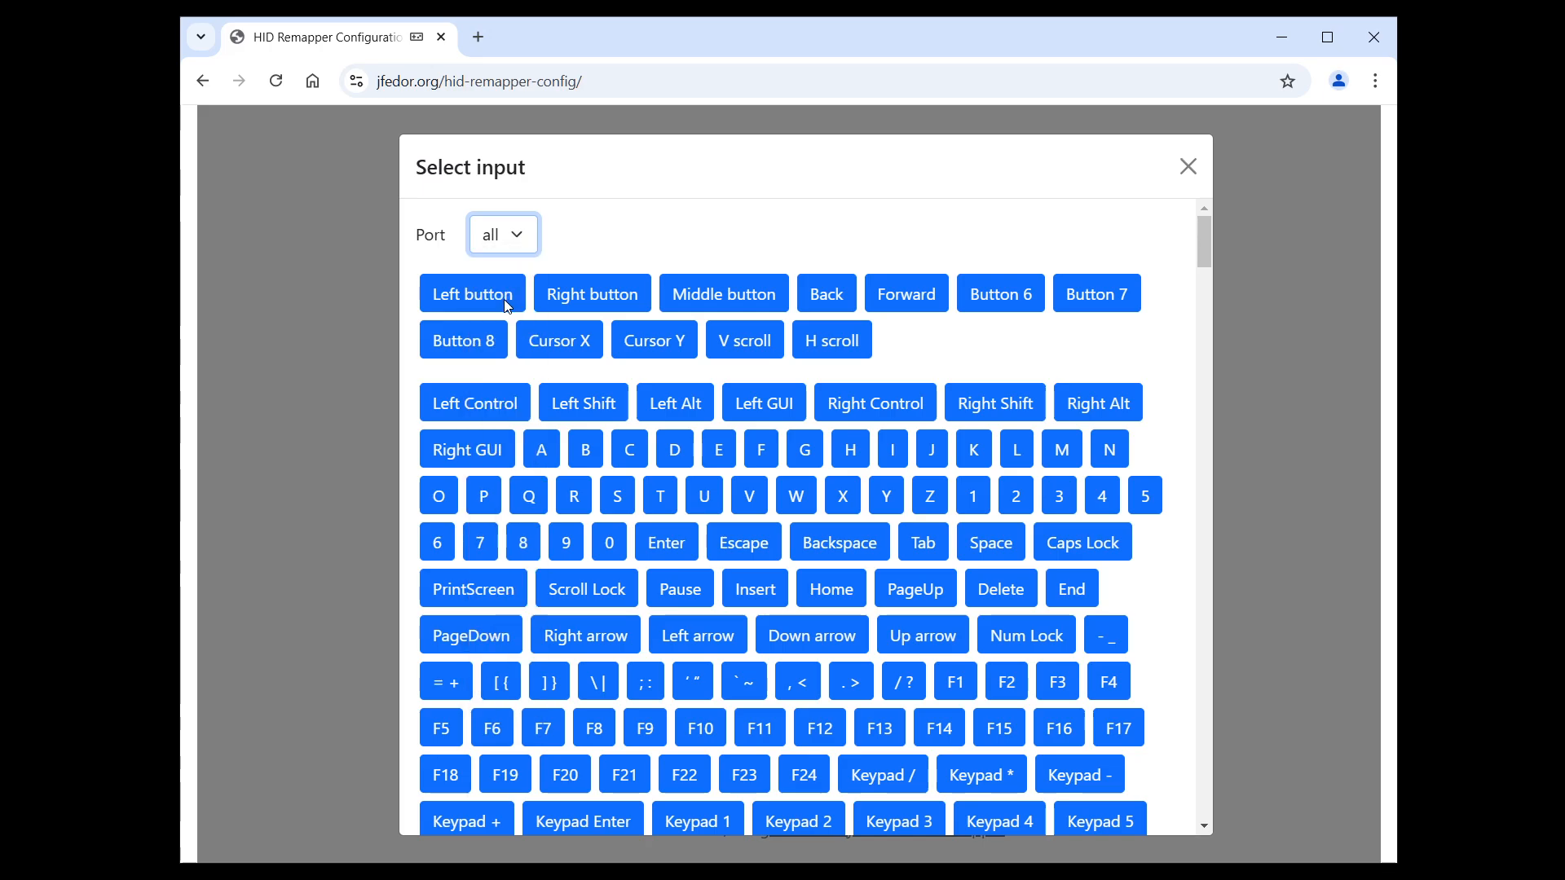
{"action": "left_click", "coordinate": [1188, 168]}
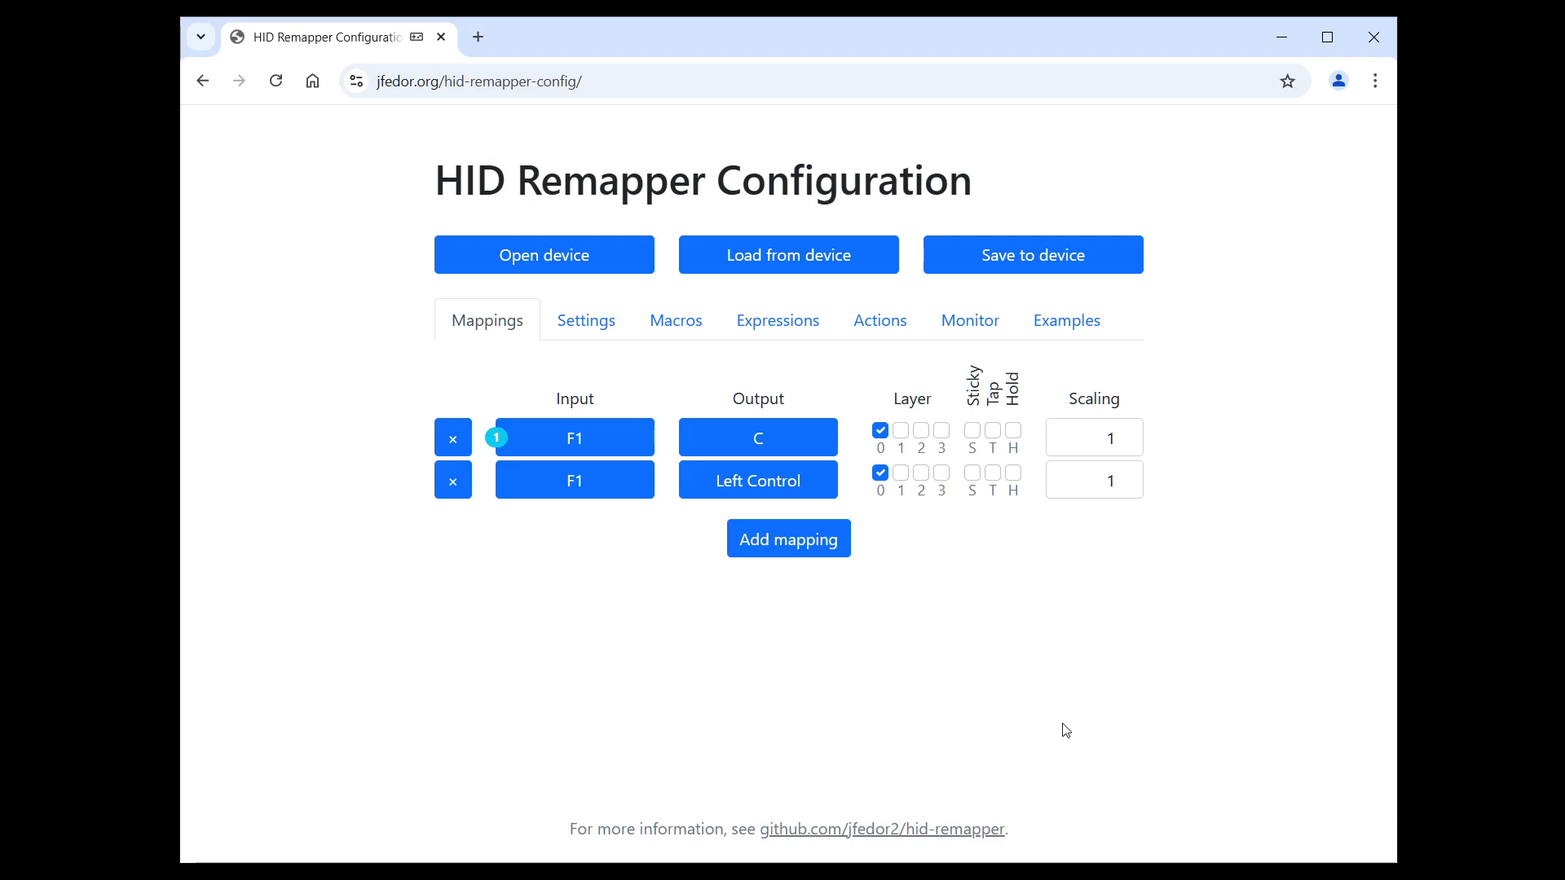
Change the second F1 mapping's output to Caps Lock LED on port 1.
{"action": "left_click", "coordinate": [771, 482]}
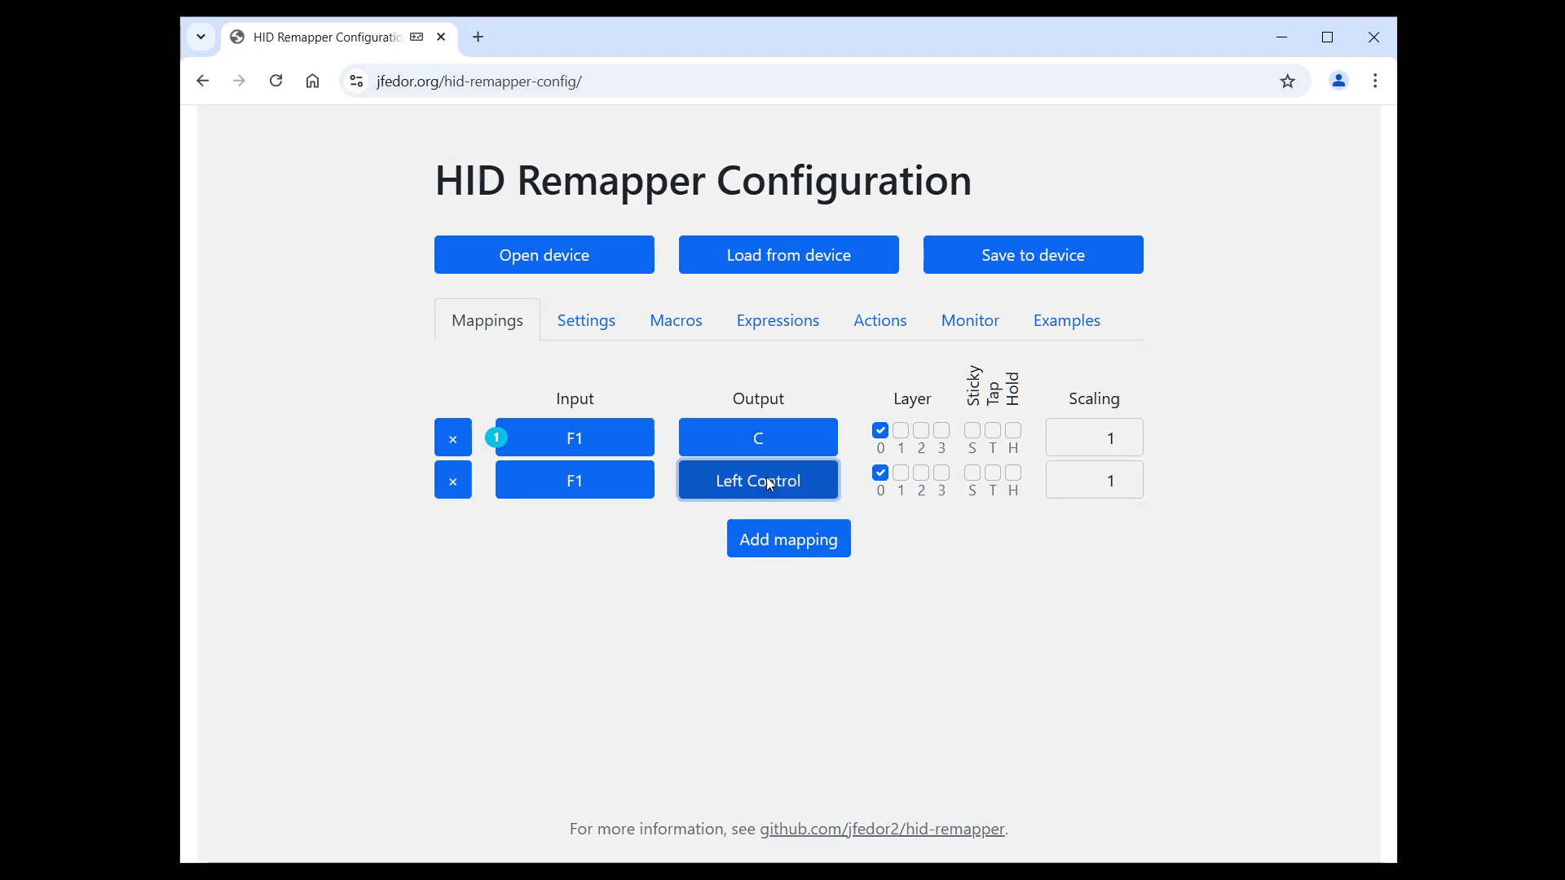
{"action": "left_click", "coordinate": [518, 236]}
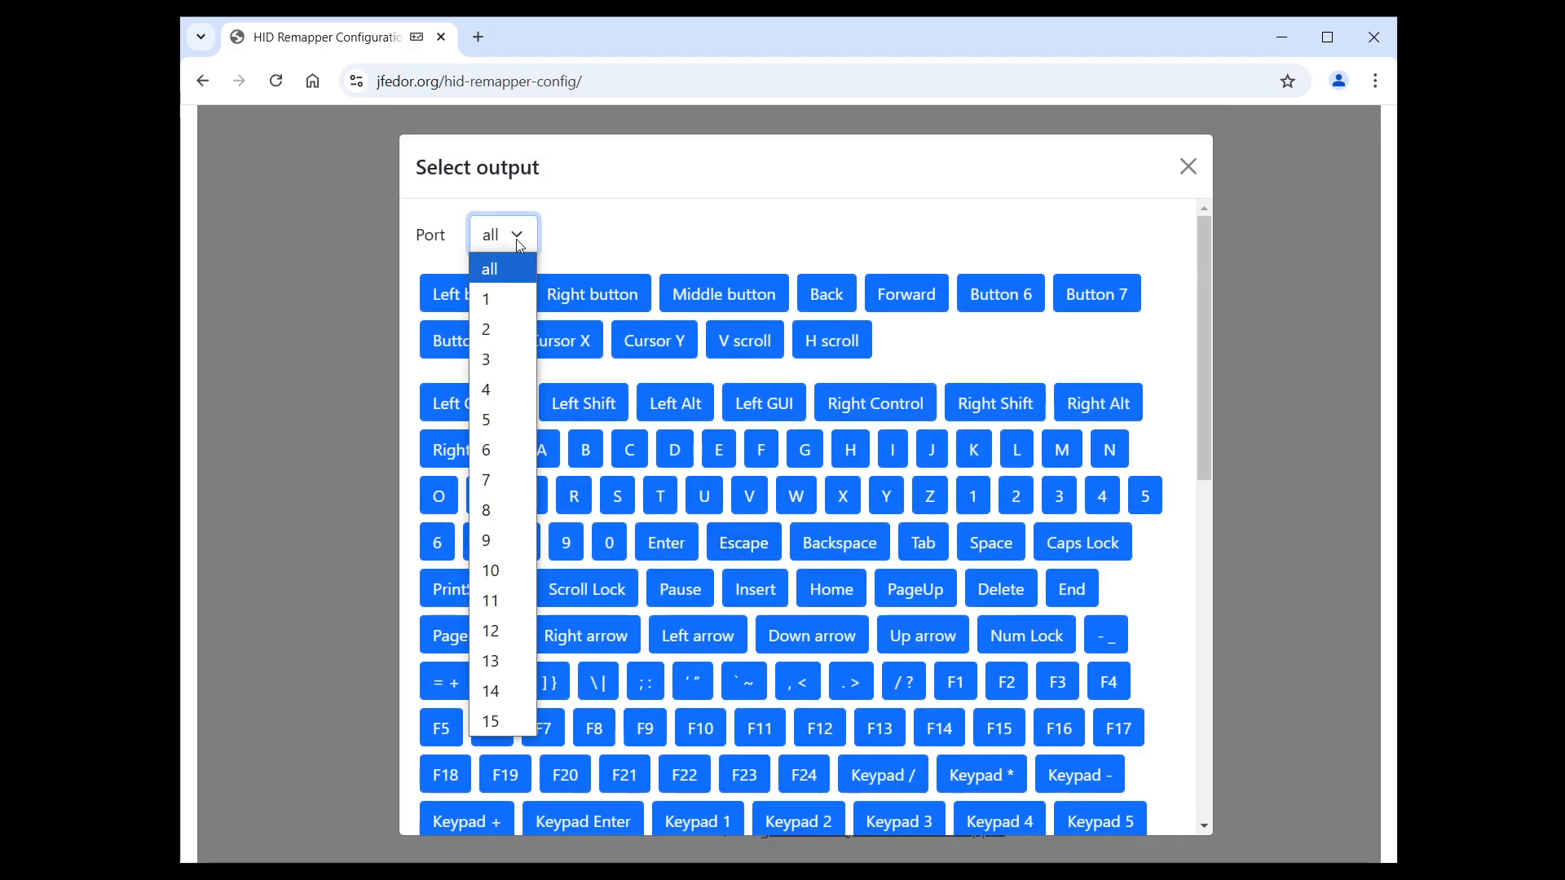
{"action": "left_click", "coordinate": [491, 302]}
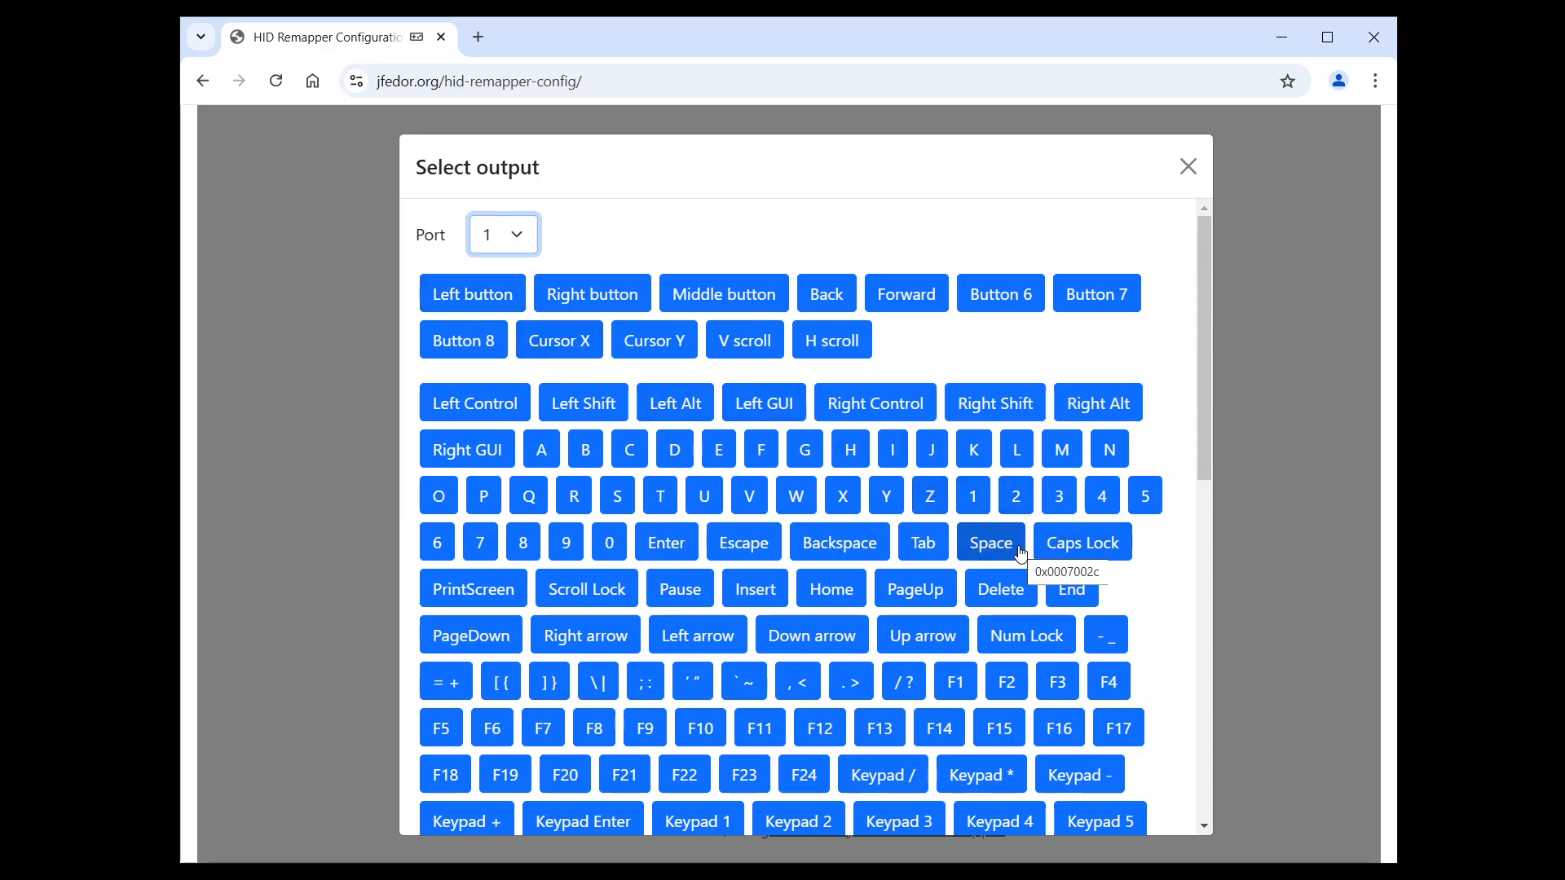
{"action": "scroll", "coordinate": [1021, 554], "scroll_direction": "down", "scroll_amount": 4}
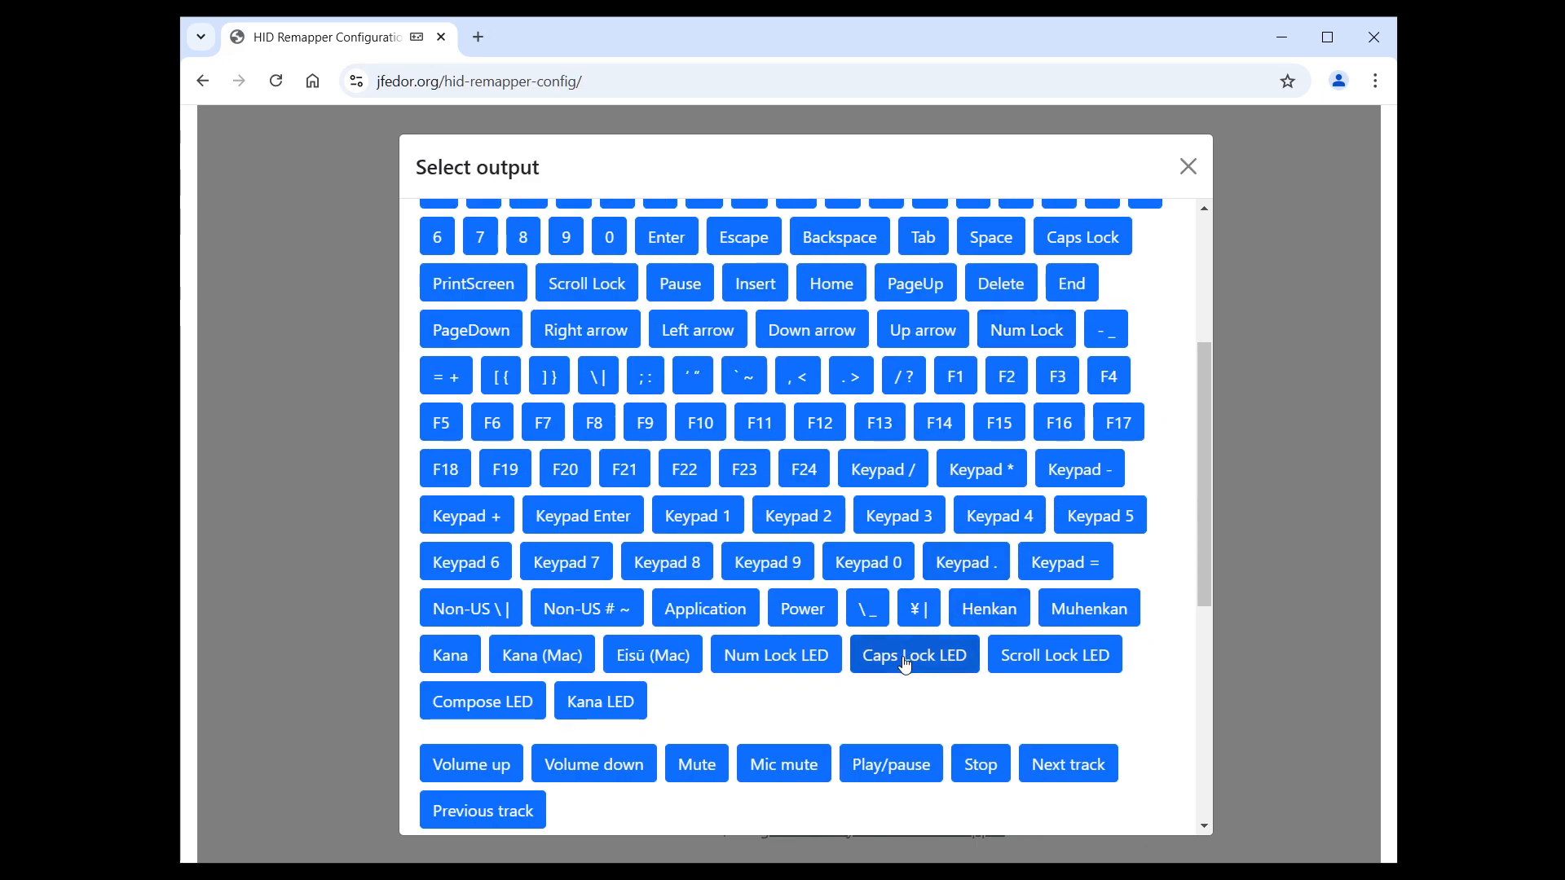
{"action": "left_click", "coordinate": [905, 664]}
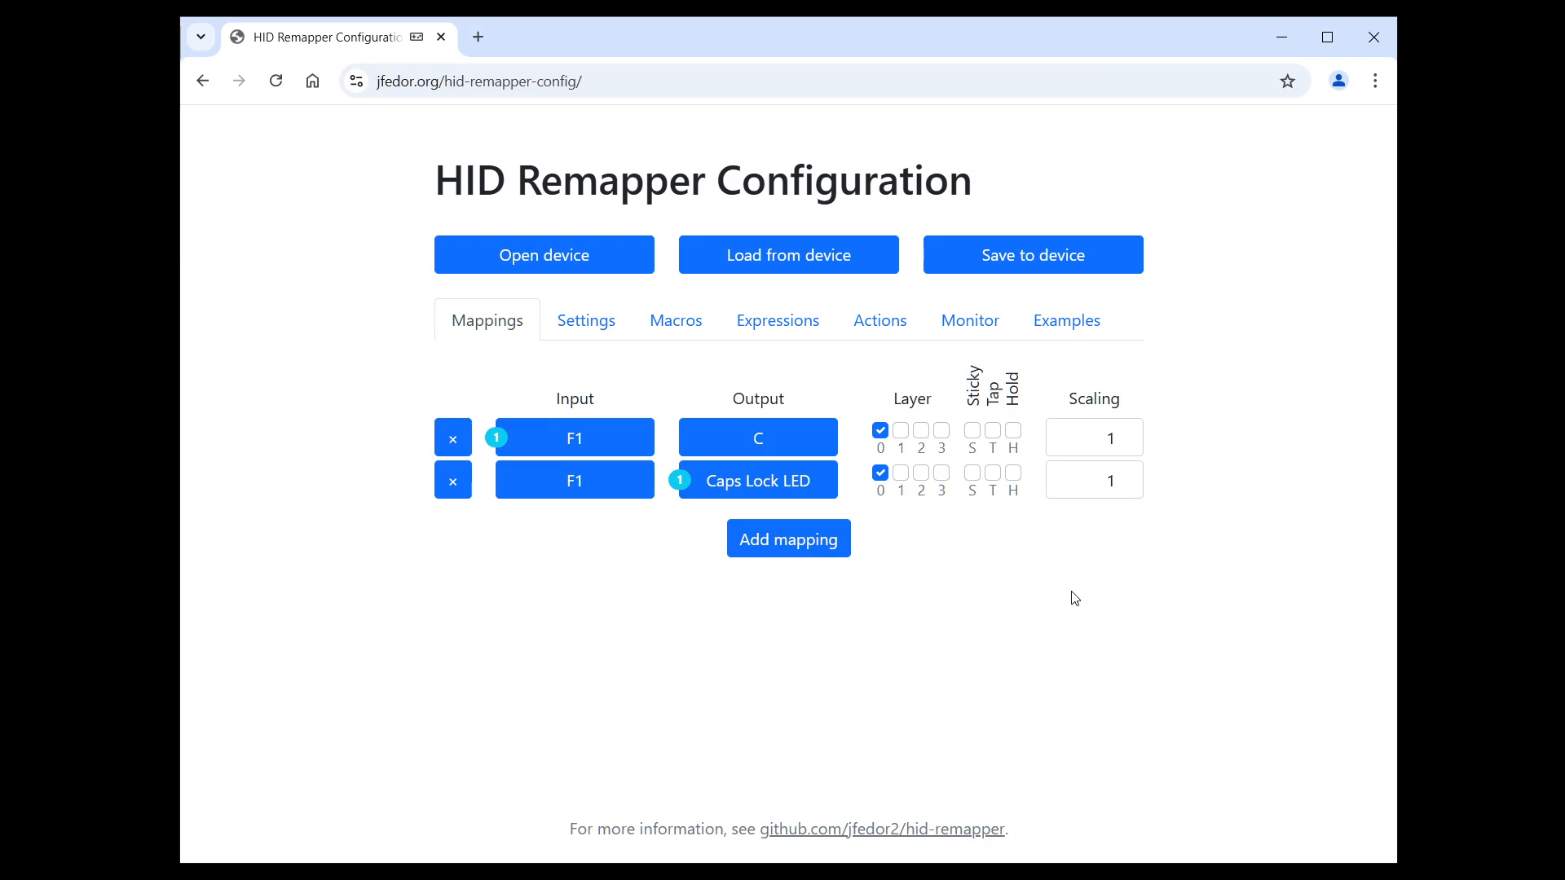
Replace the two F1 mappings with a new mapping from A to B.
{"action": "left_click", "coordinate": [452, 439]}
{"action": "left_click", "coordinate": [452, 438]}
{"action": "left_click", "coordinate": [758, 454]}
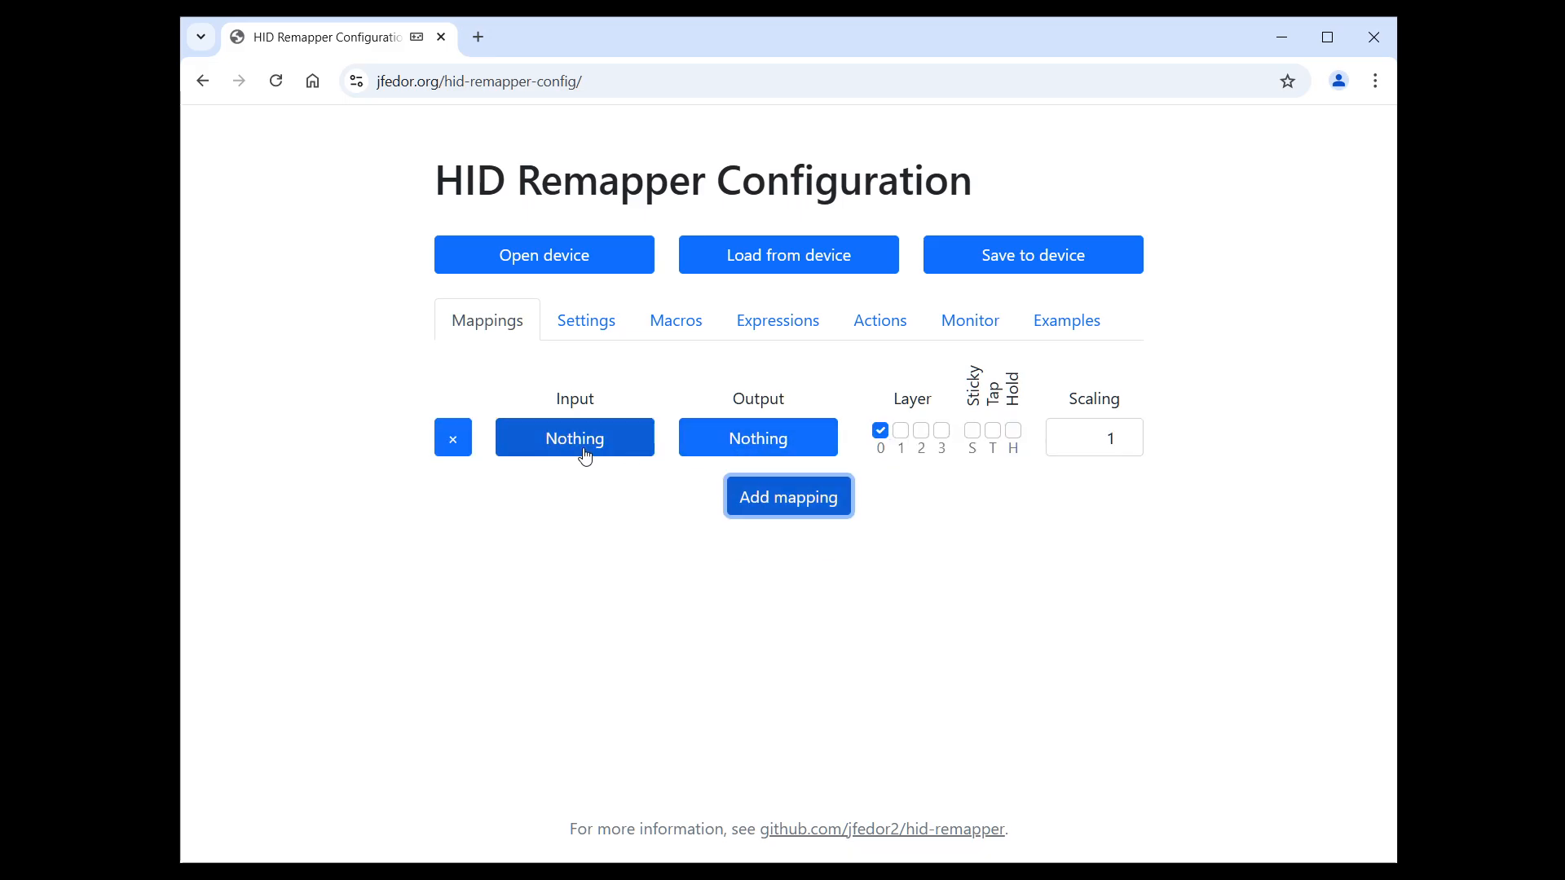
{"action": "left_click", "coordinate": [585, 453]}
{"action": "left_click", "coordinate": [541, 449]}
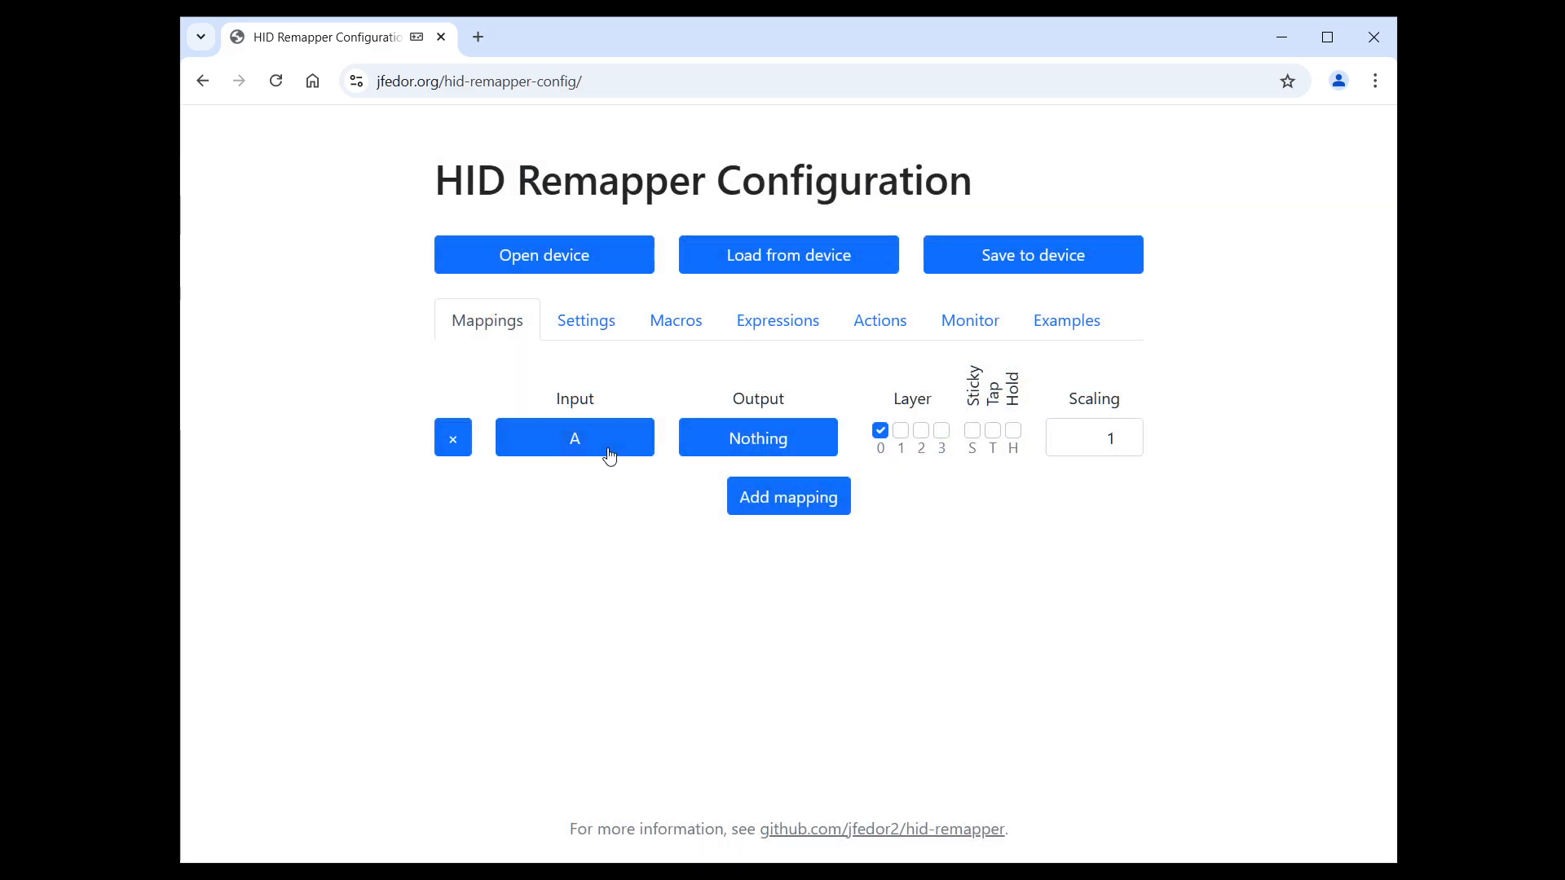
{"action": "left_click", "coordinate": [726, 447]}
{"action": "left_click", "coordinate": [585, 446]}
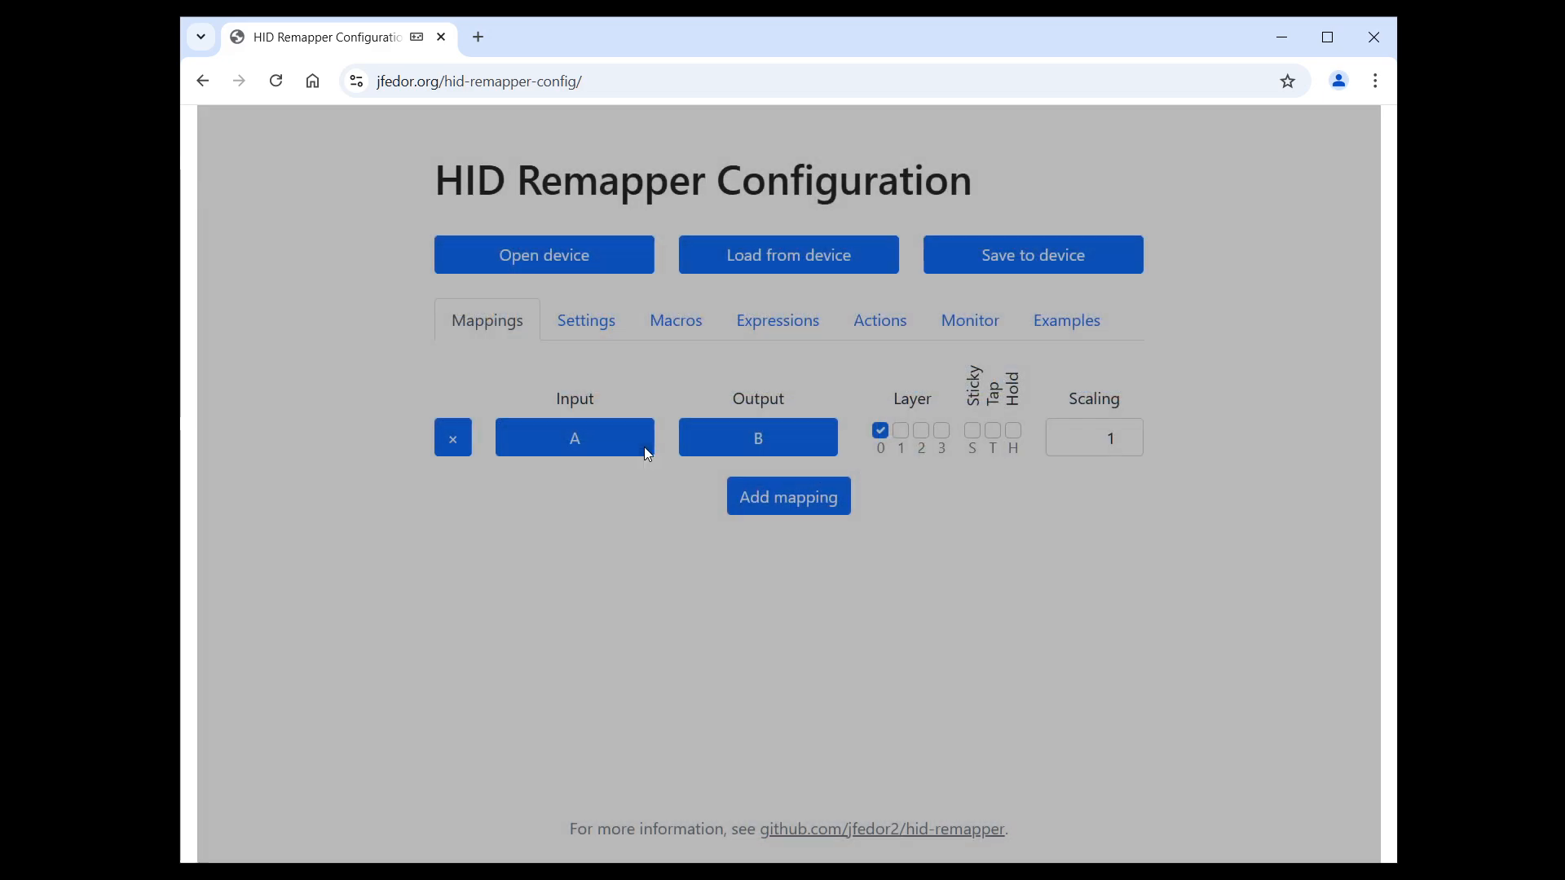
Add a second mapping from A to C that is active only on layer 1.
{"action": "left_click", "coordinate": [753, 499]}
{"action": "left_click", "coordinate": [576, 485]}
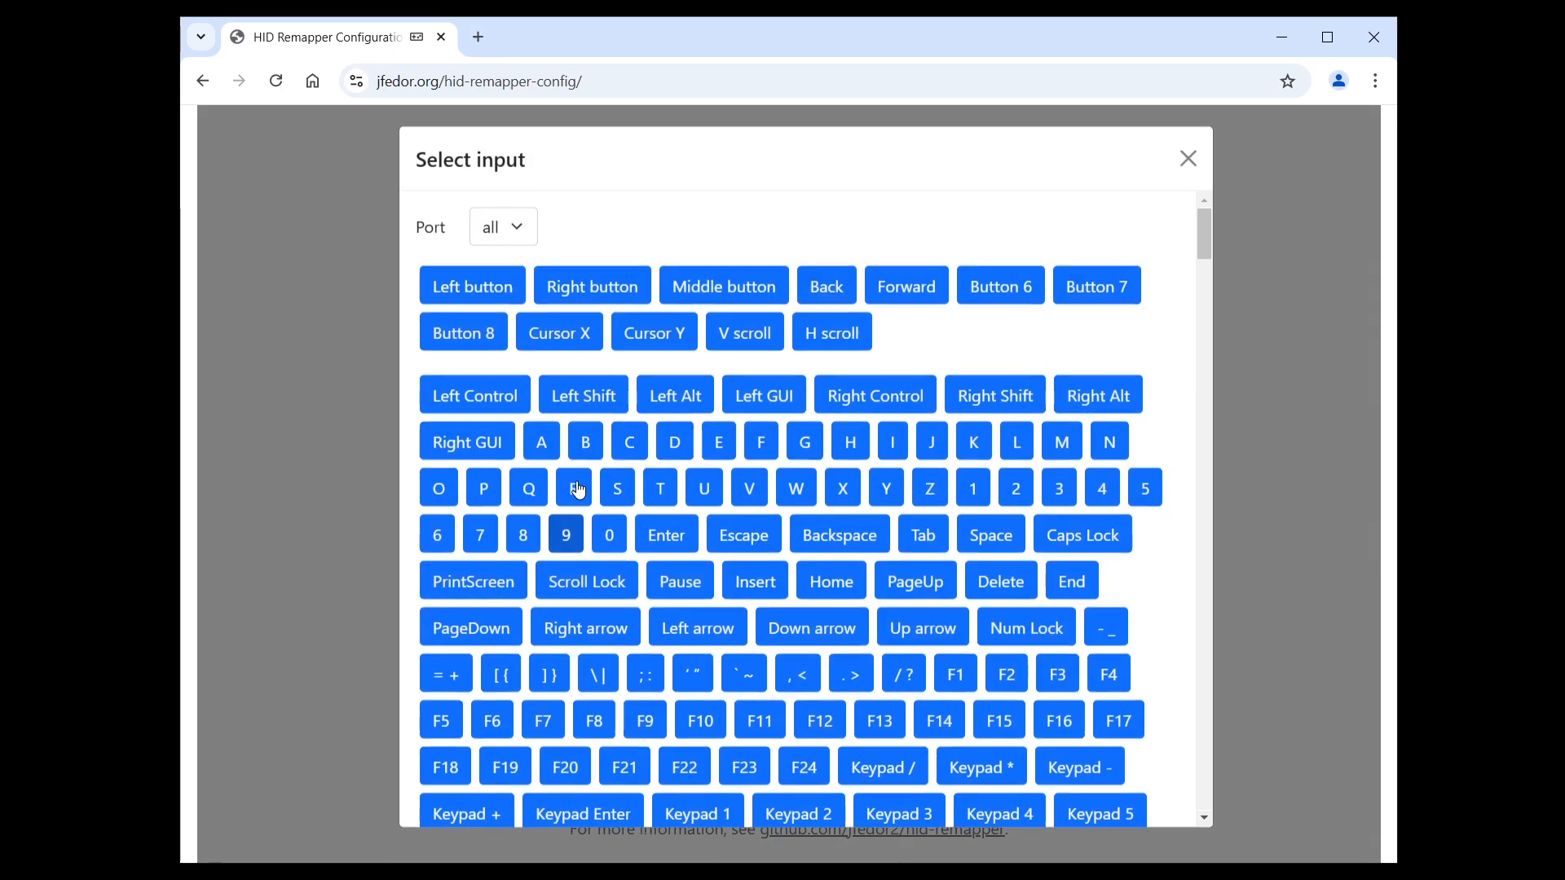
{"action": "left_click", "coordinate": [551, 447]}
{"action": "left_click", "coordinate": [735, 485]}
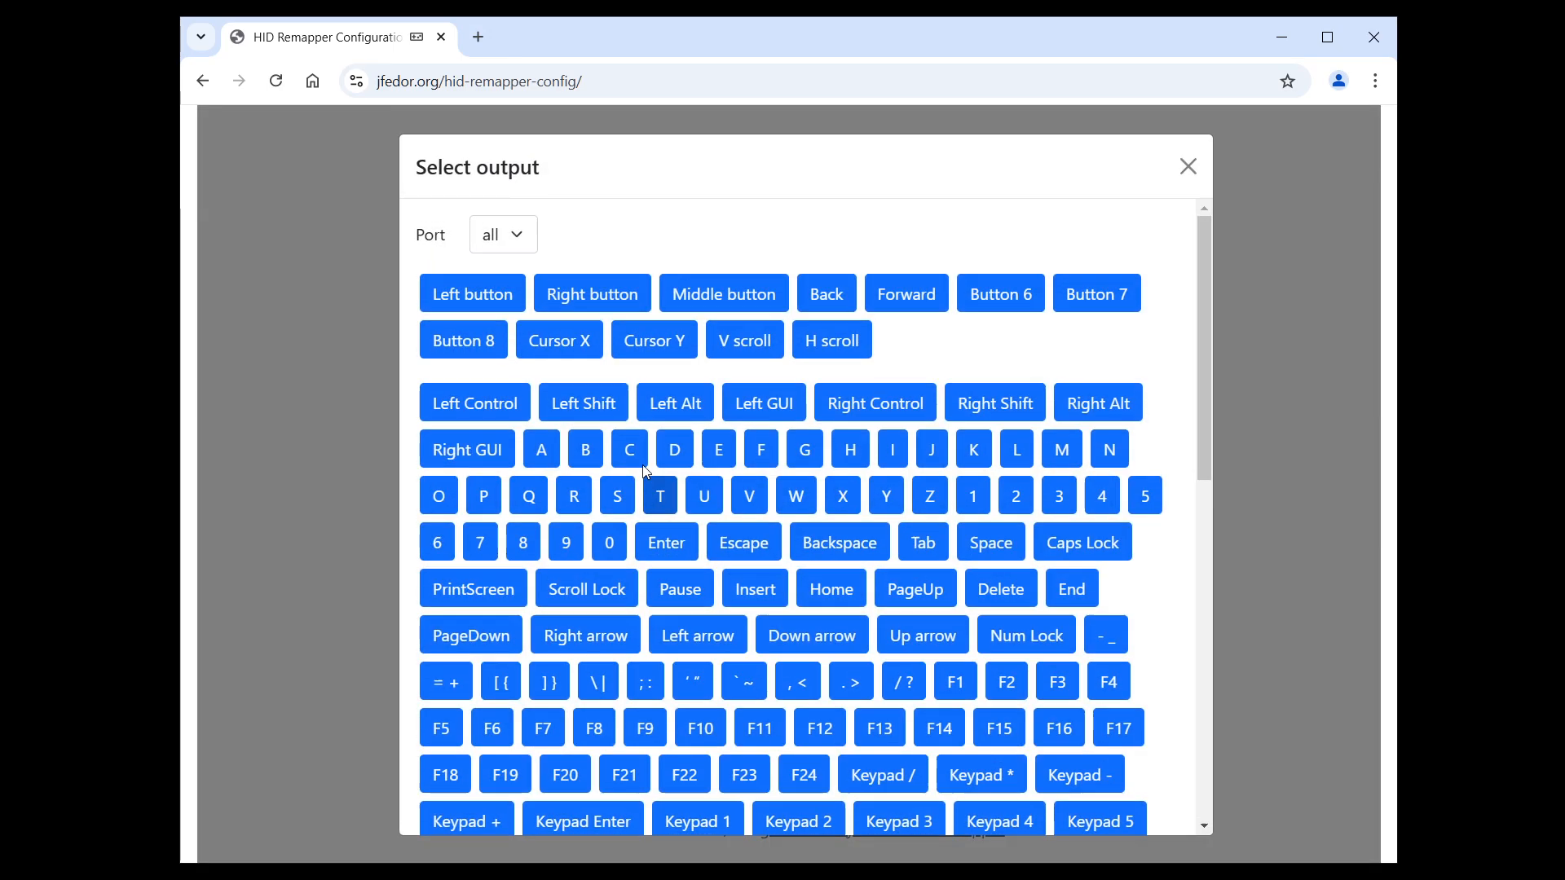
{"action": "left_click", "coordinate": [629, 447]}
{"action": "left_click", "coordinate": [880, 473]}
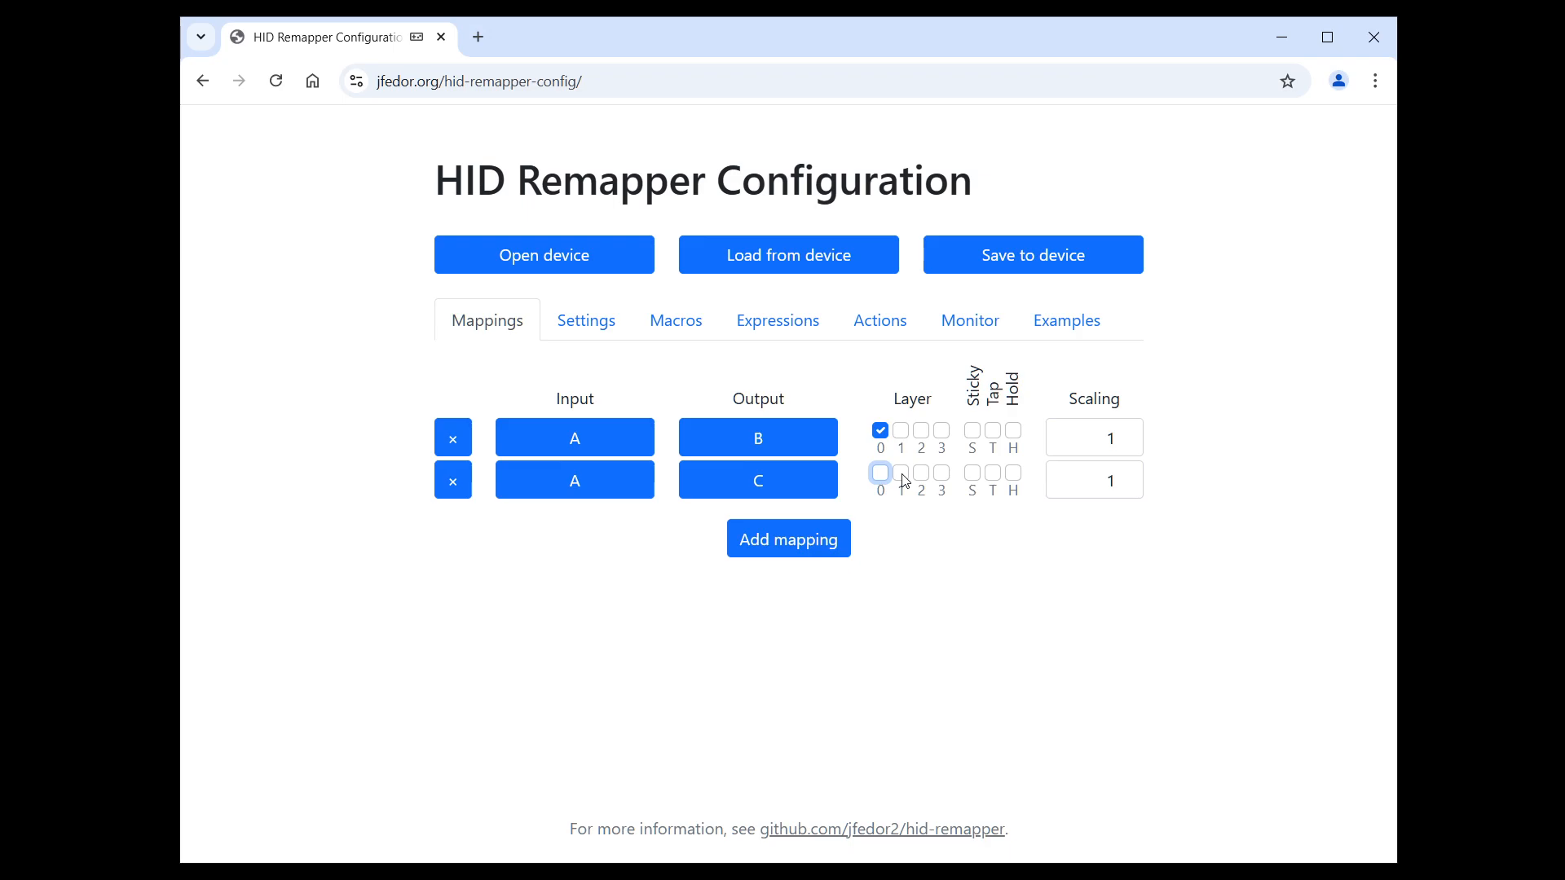
{"action": "left_click", "coordinate": [901, 473]}
Add a mapping from Left Shift to Layer 1, and turn on Sticky for the A to B mapping.
{"action": "left_click", "coordinate": [798, 555]}
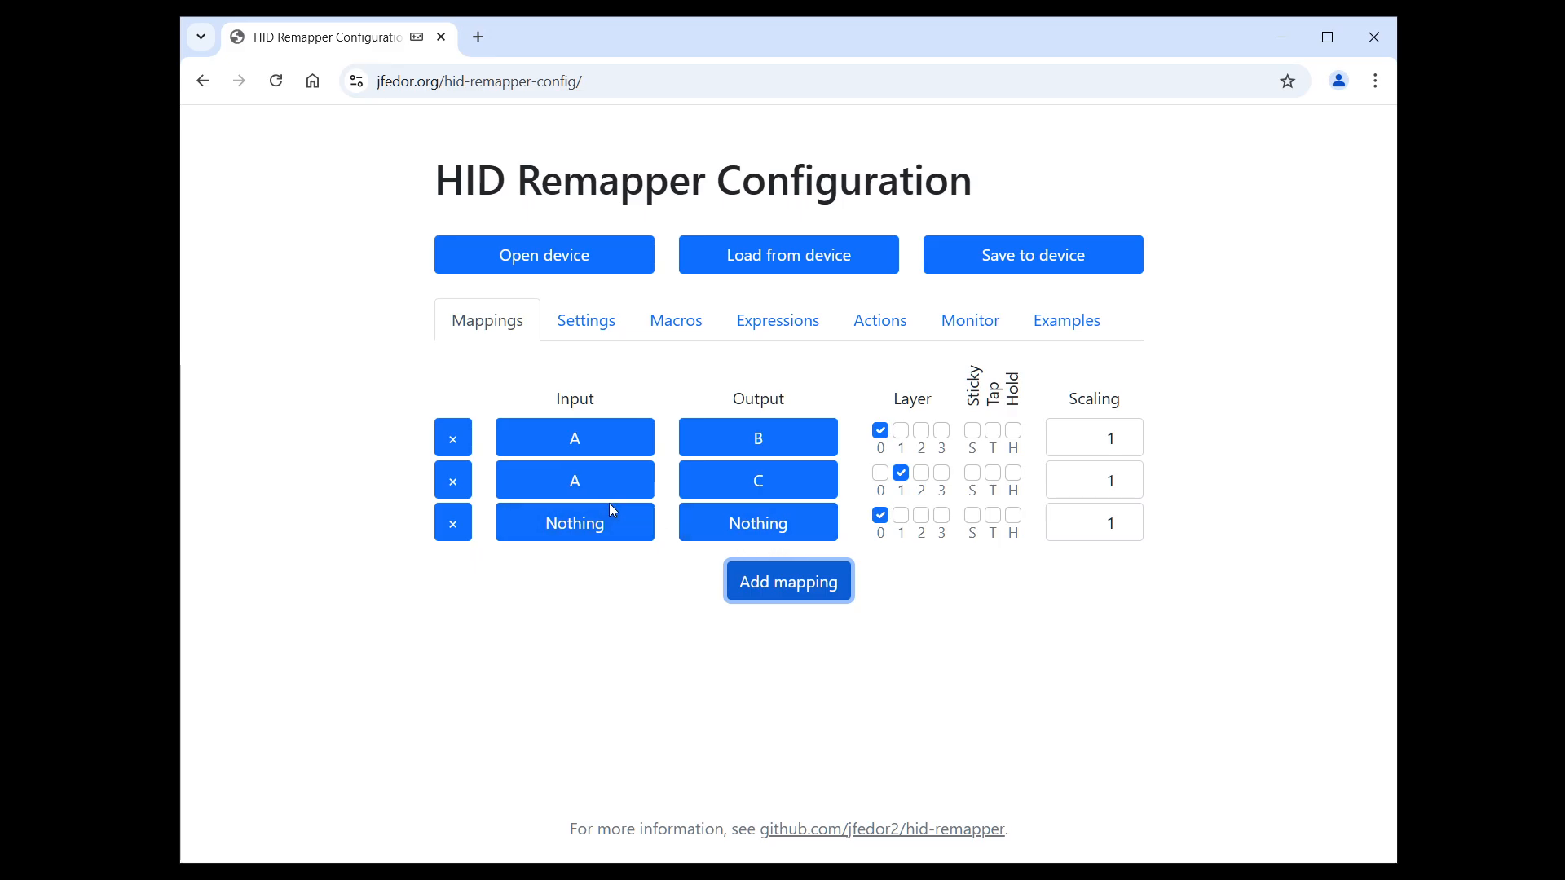
{"action": "left_click", "coordinate": [597, 531]}
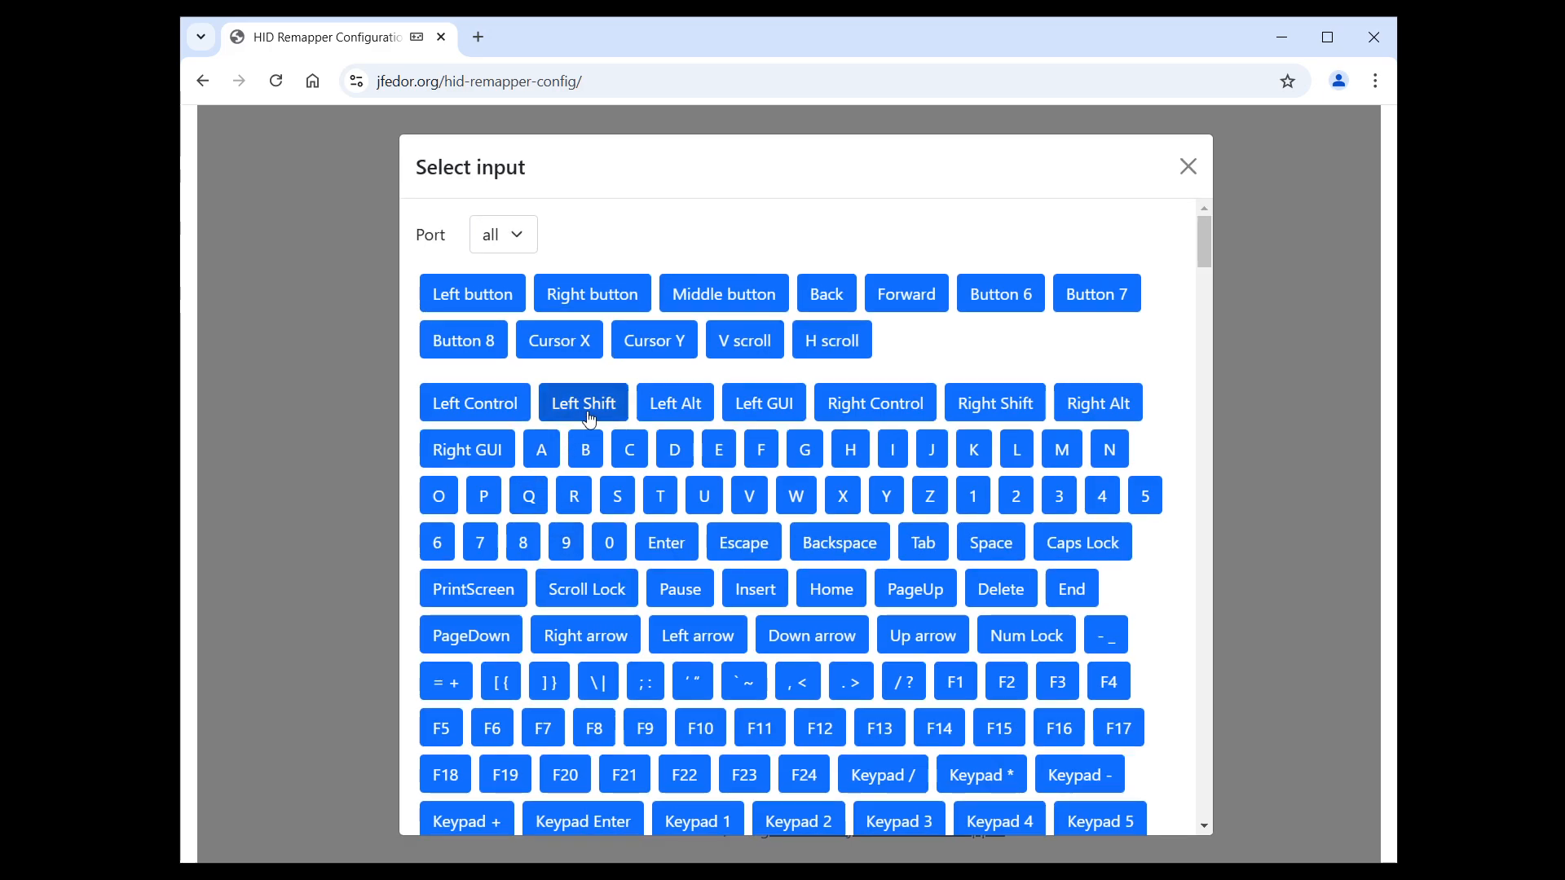
{"action": "left_click", "coordinate": [591, 415]}
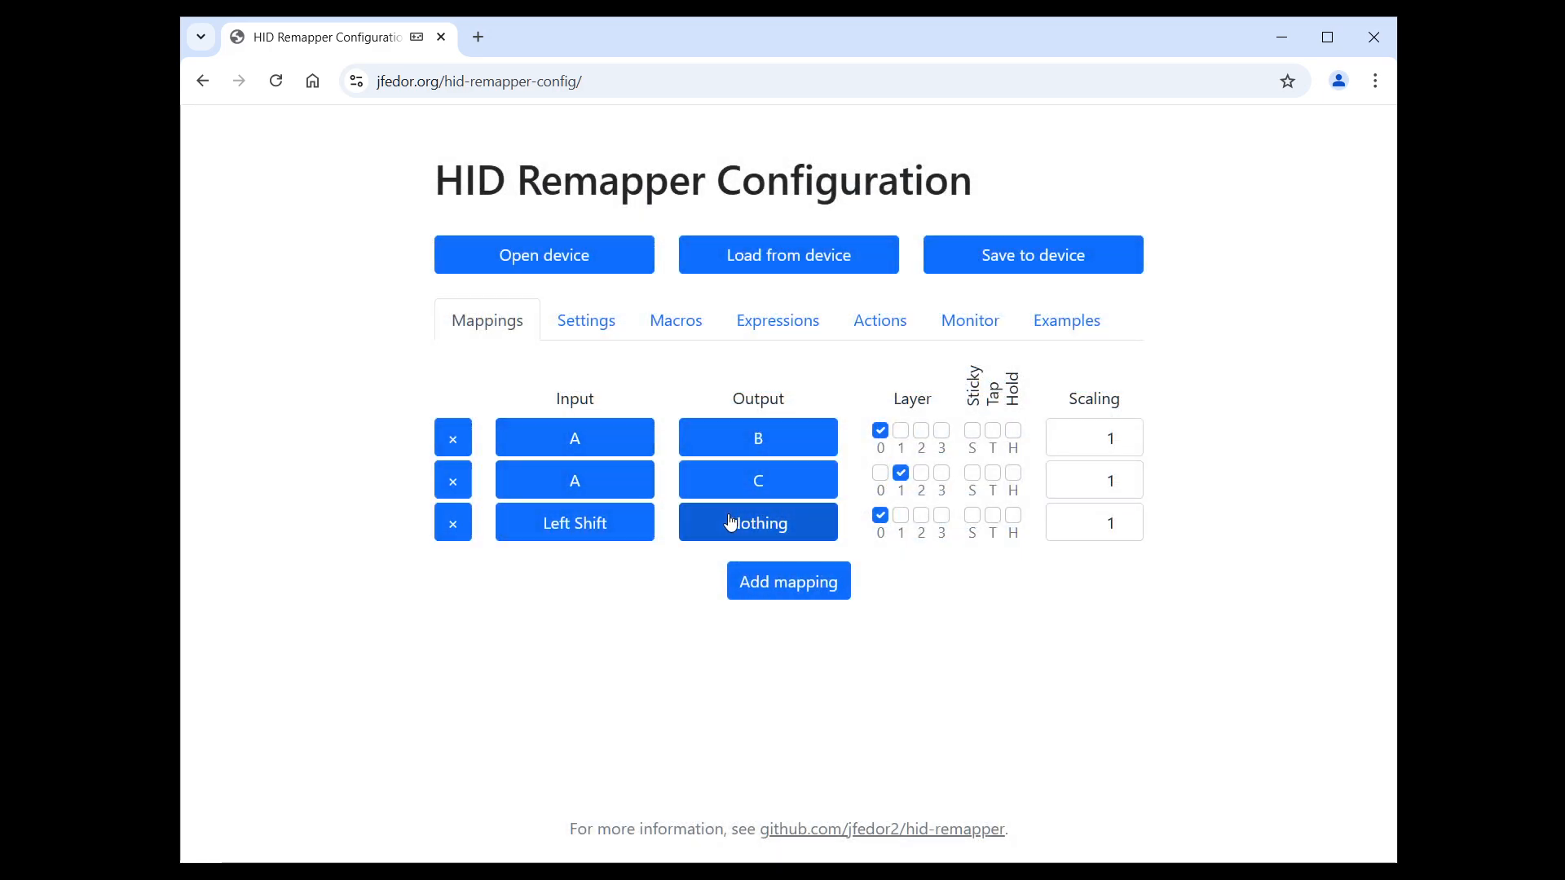
{"action": "left_click", "coordinate": [730, 523]}
{"action": "scroll", "coordinate": [776, 538], "scroll_direction": "down", "scroll_amount": 4}
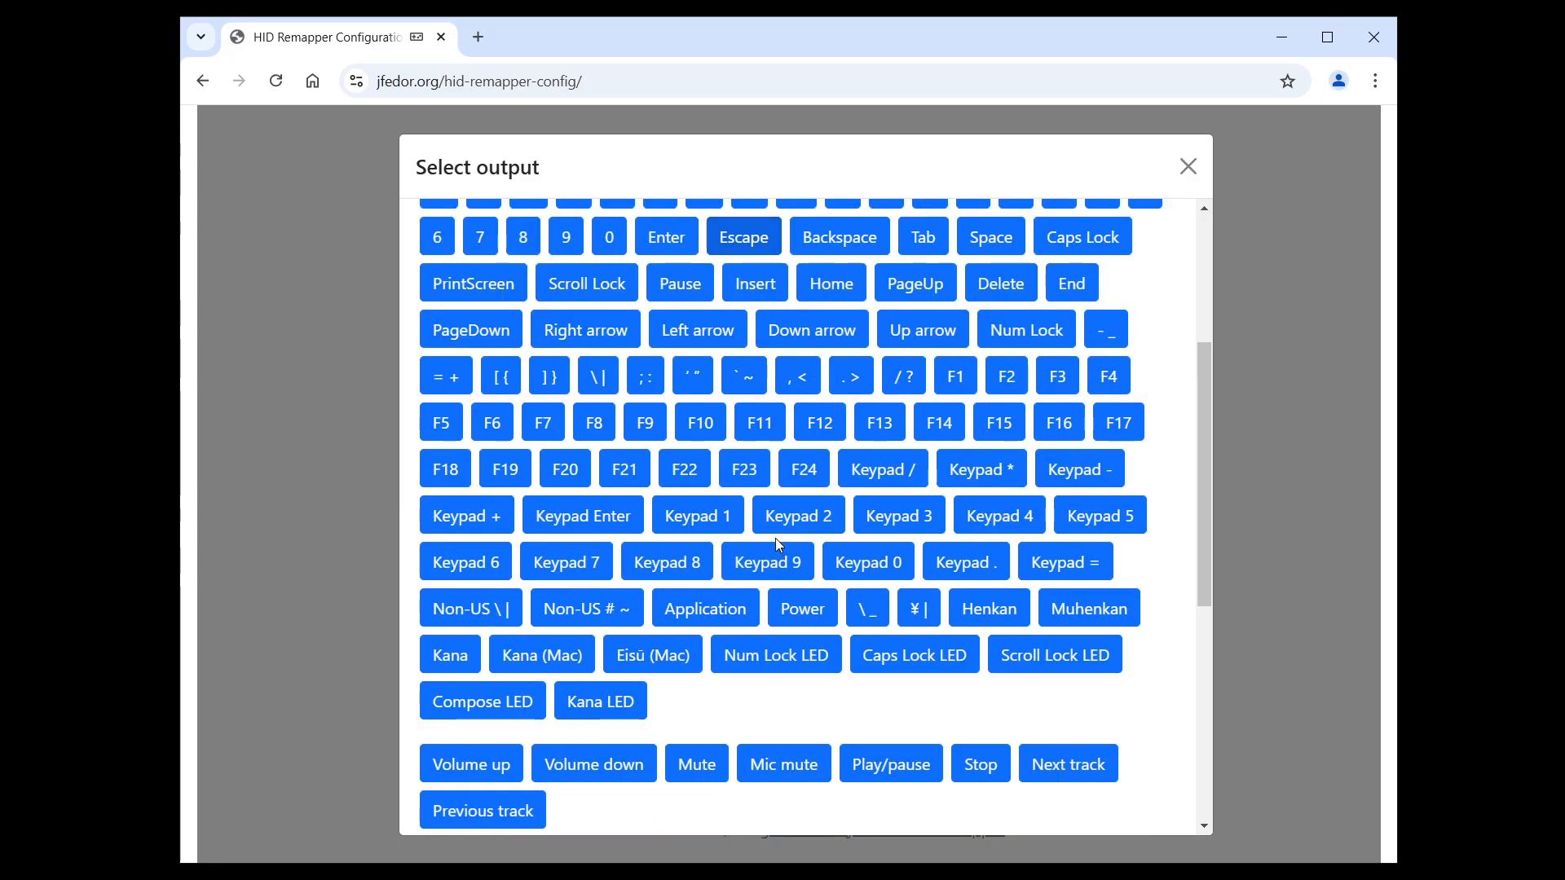
{"action": "scroll", "coordinate": [776, 538], "scroll_direction": "down", "scroll_amount": 1}
{"action": "scroll", "coordinate": [779, 547], "scroll_direction": "down", "scroll_amount": 2}
{"action": "left_click", "coordinate": [553, 664]}
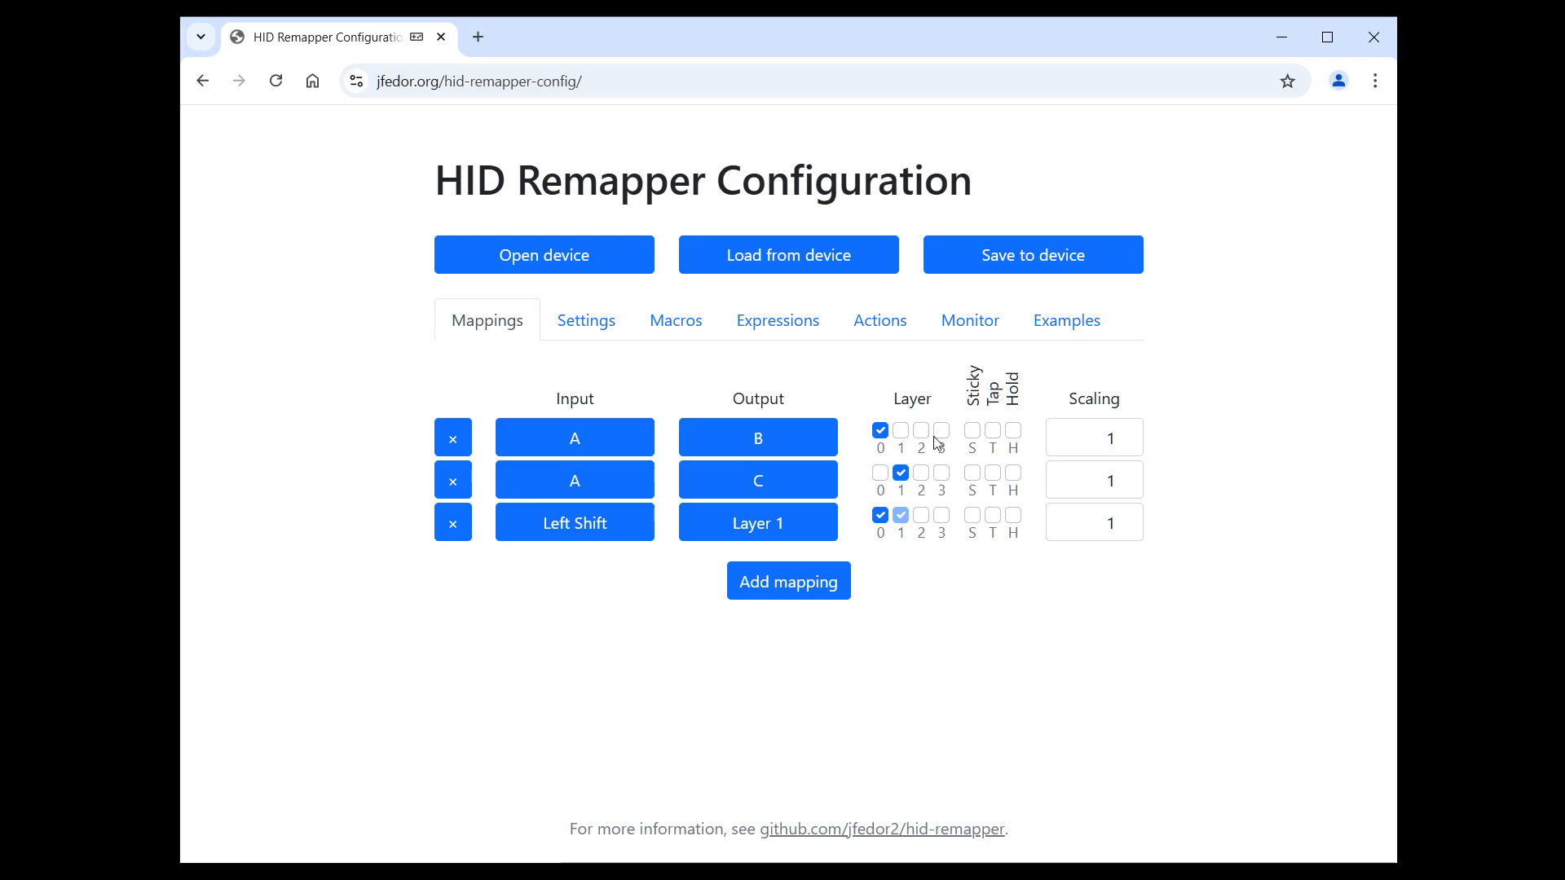
{"action": "left_click", "coordinate": [973, 432]}
Remove all three existing mappings.
{"action": "left_click", "coordinate": [456, 437]}
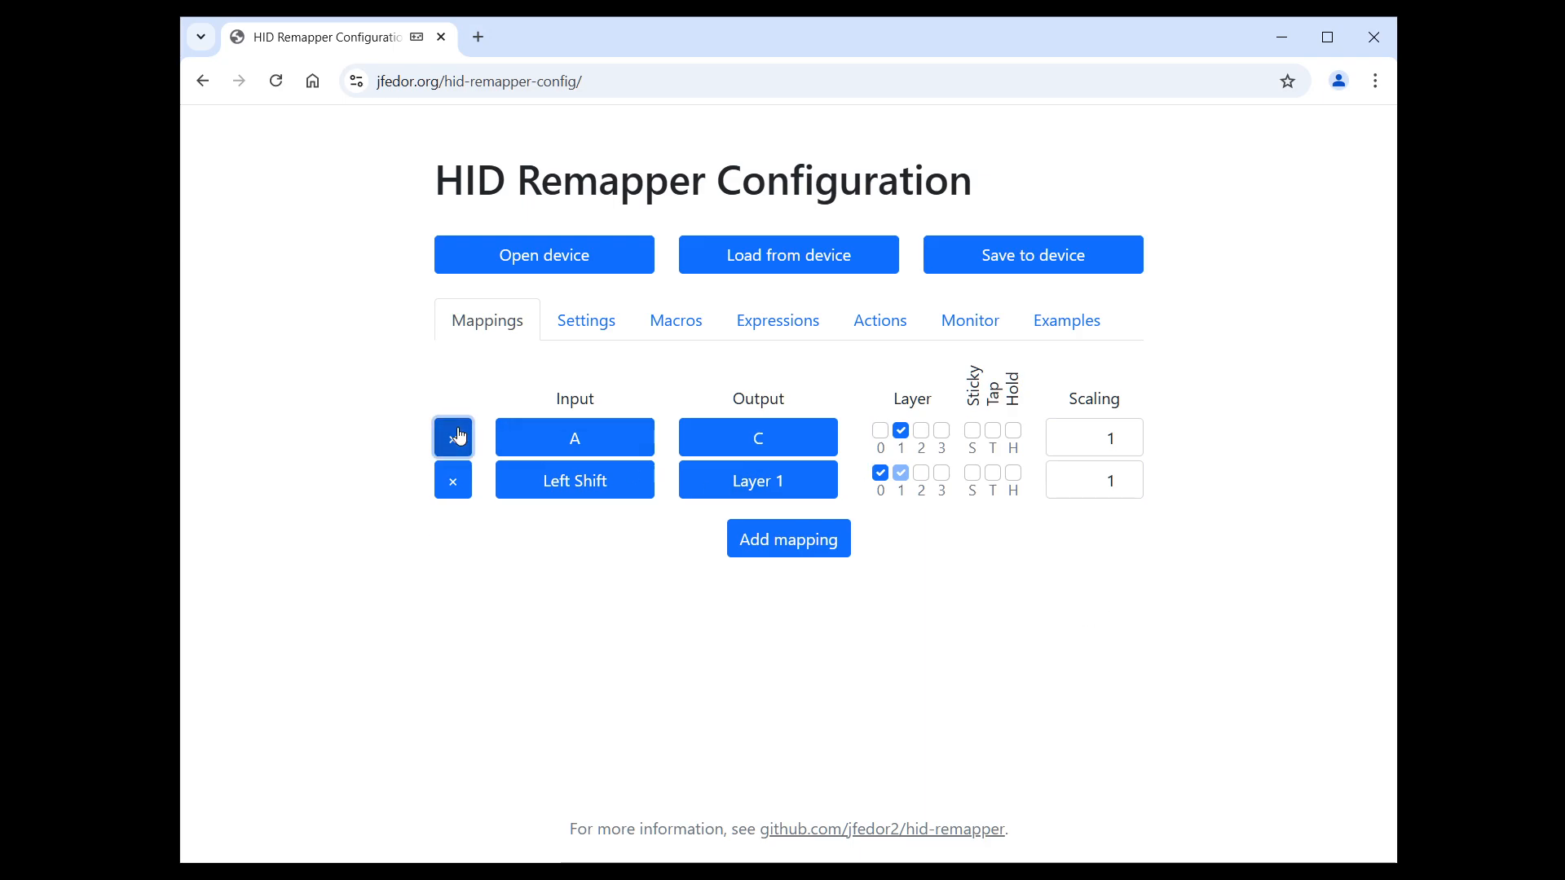
{"action": "left_click", "coordinate": [455, 438]}
{"action": "left_click", "coordinate": [455, 438]}
Add a mapping from Caps Lock to Escape with Tap enabled.
{"action": "left_click", "coordinate": [812, 456]}
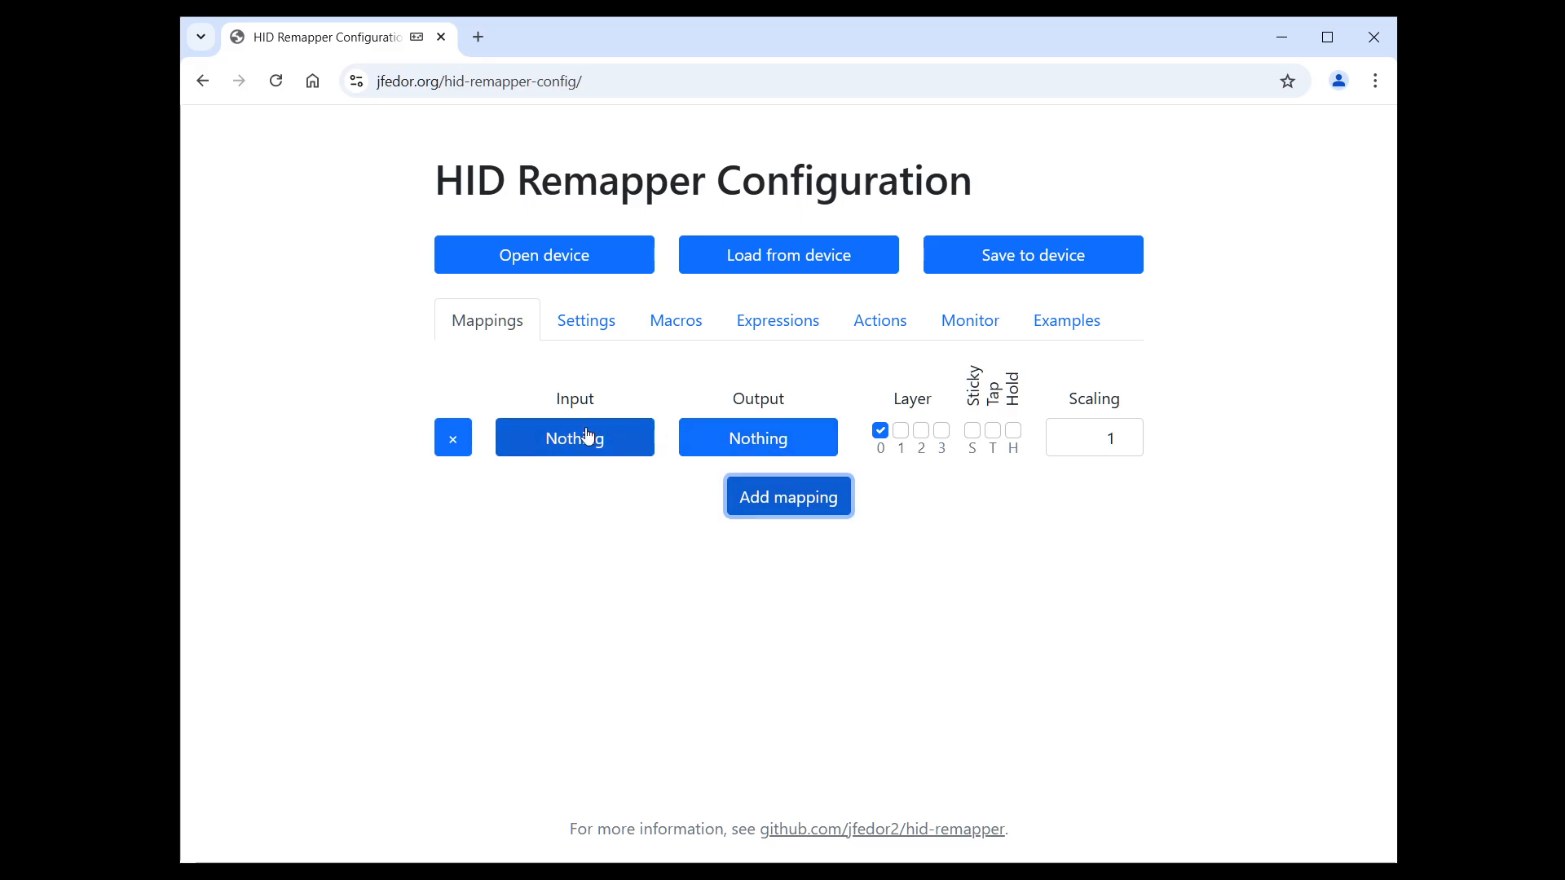
{"action": "left_click", "coordinate": [587, 435]}
{"action": "scroll", "coordinate": [793, 525], "scroll_direction": "down", "scroll_amount": 2}
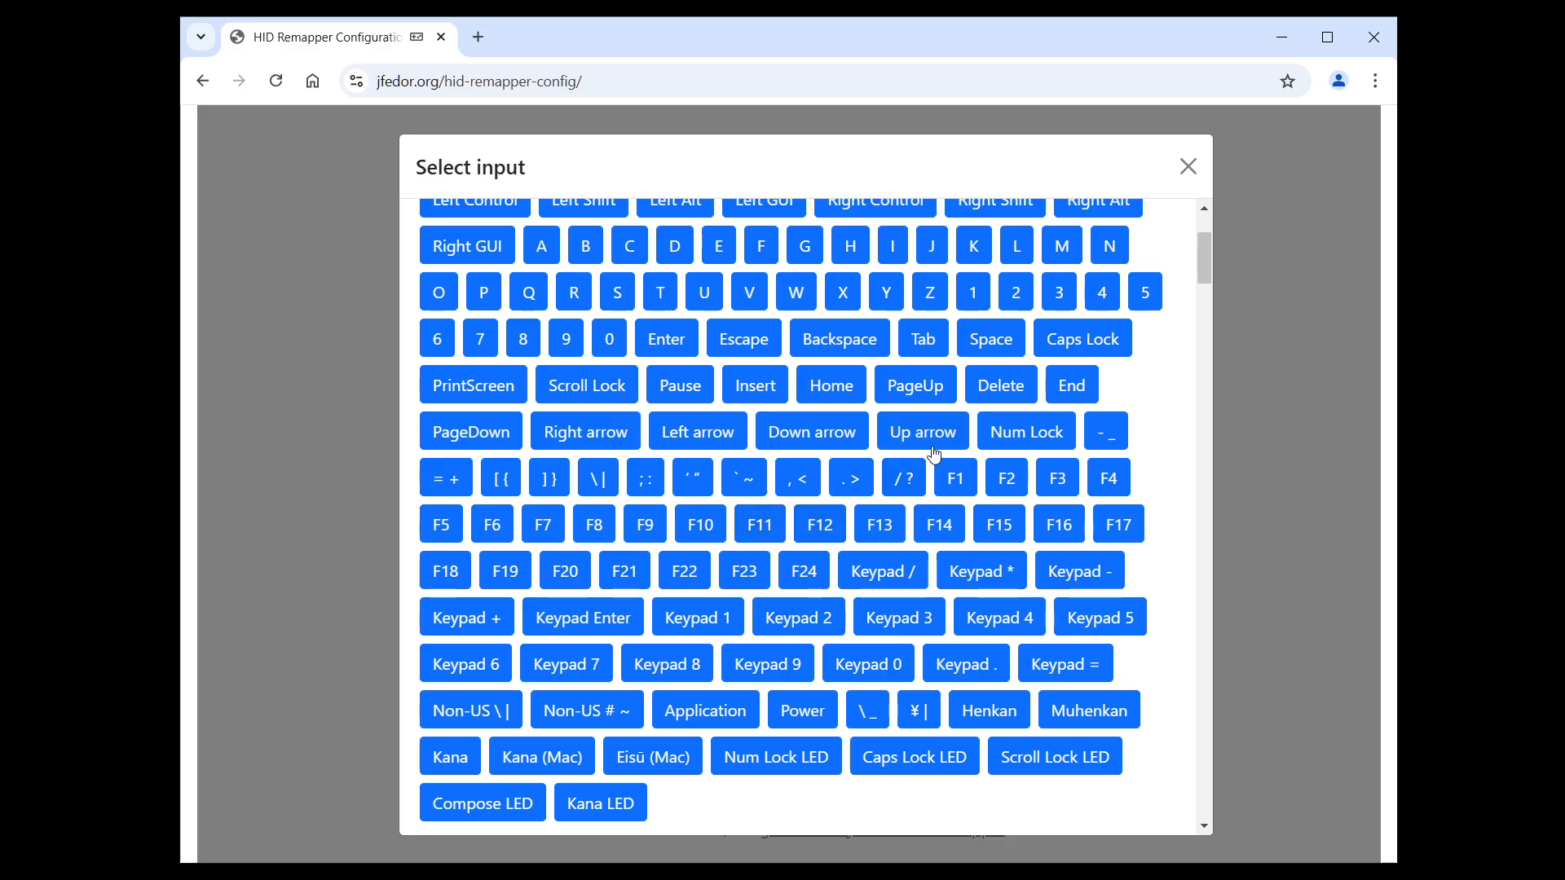
{"action": "left_click", "coordinate": [1064, 340]}
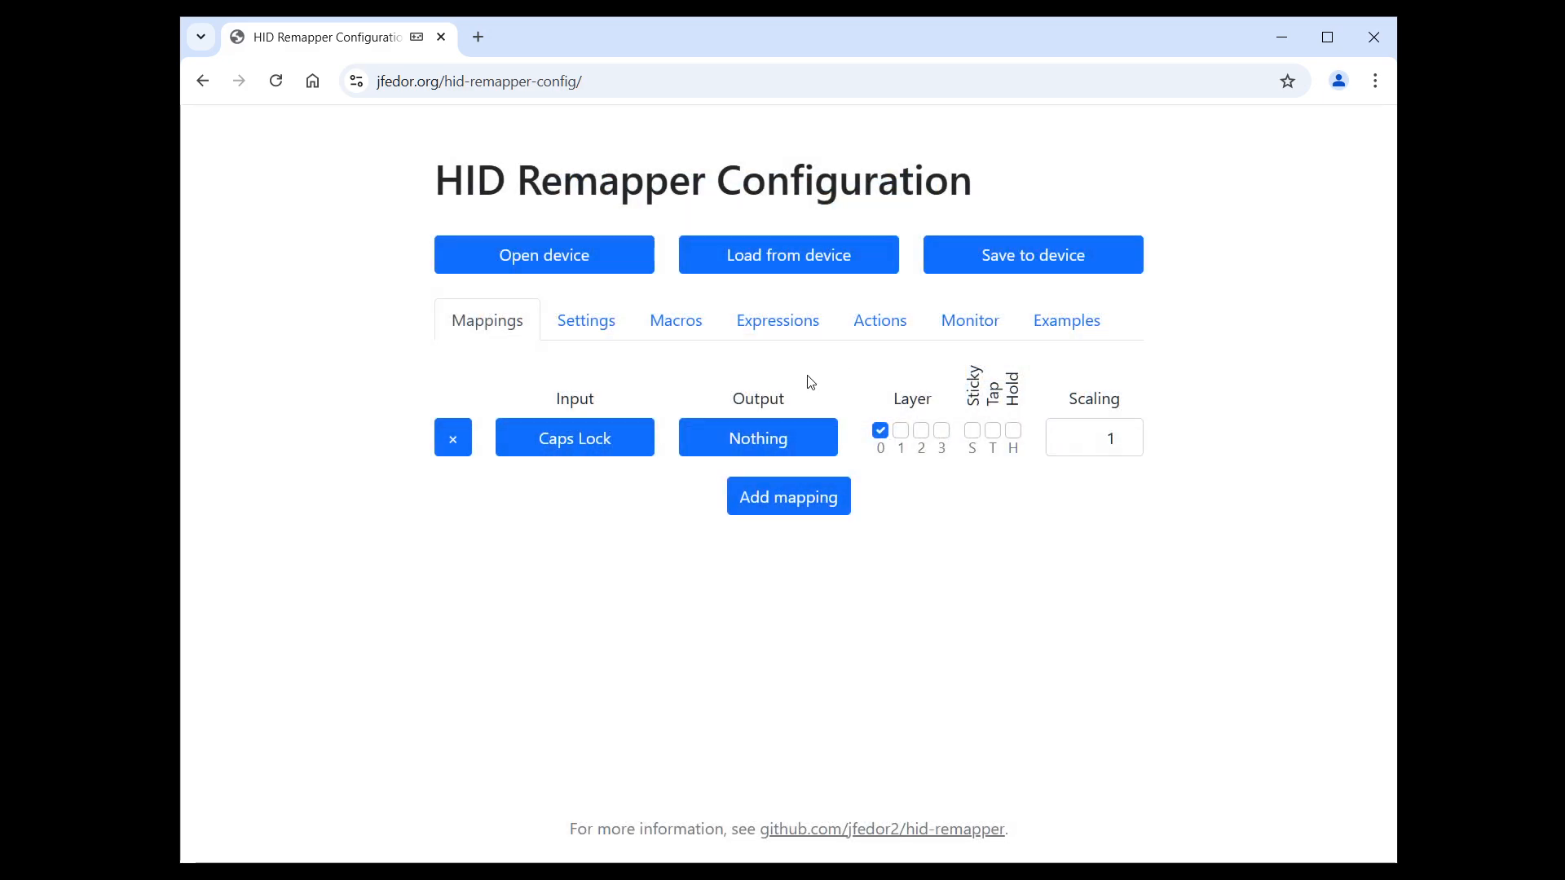
{"action": "left_click", "coordinate": [748, 446]}
{"action": "scroll", "coordinate": [792, 441], "scroll_direction": "down", "scroll_amount": 1}
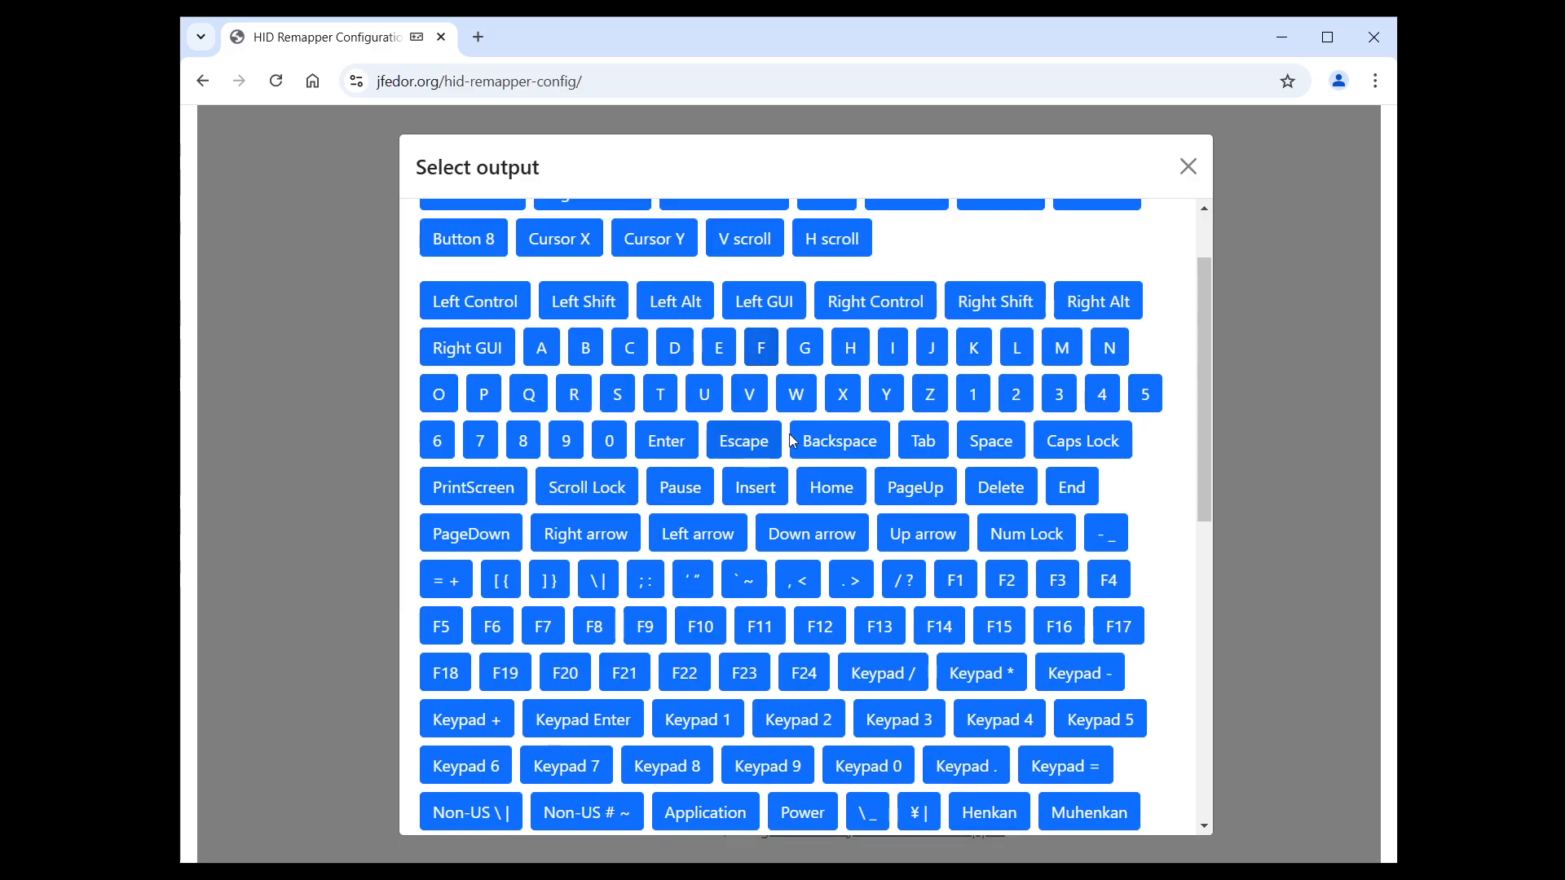
{"action": "left_click", "coordinate": [729, 436]}
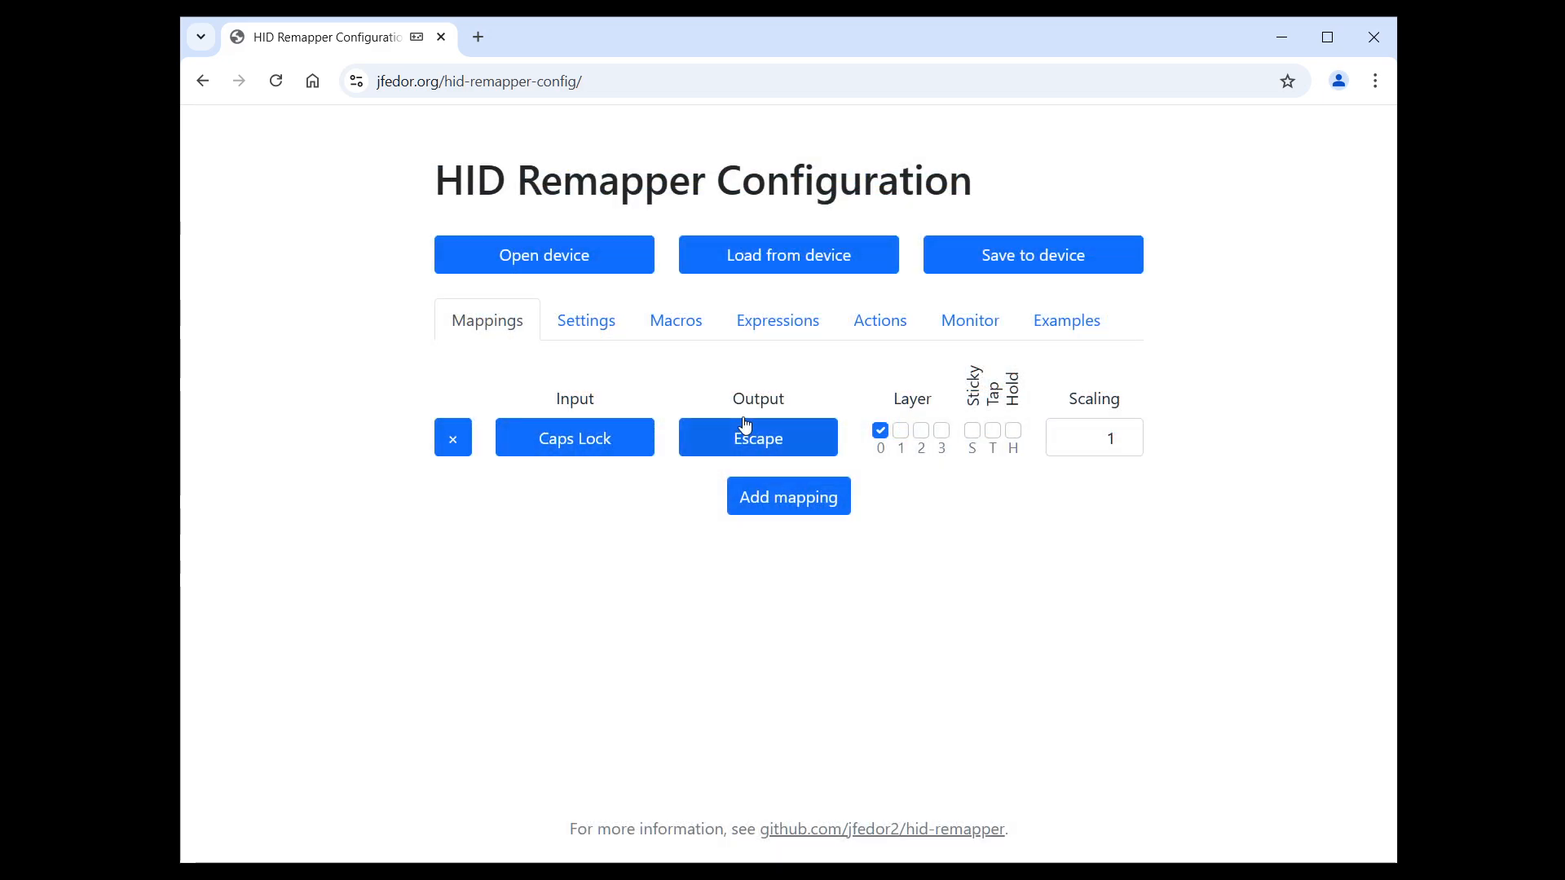
{"action": "left_click", "coordinate": [992, 430]}
Add a second Caps Lock mapping that outputs Left Control with Hold enabled.
{"action": "left_click", "coordinate": [786, 501]}
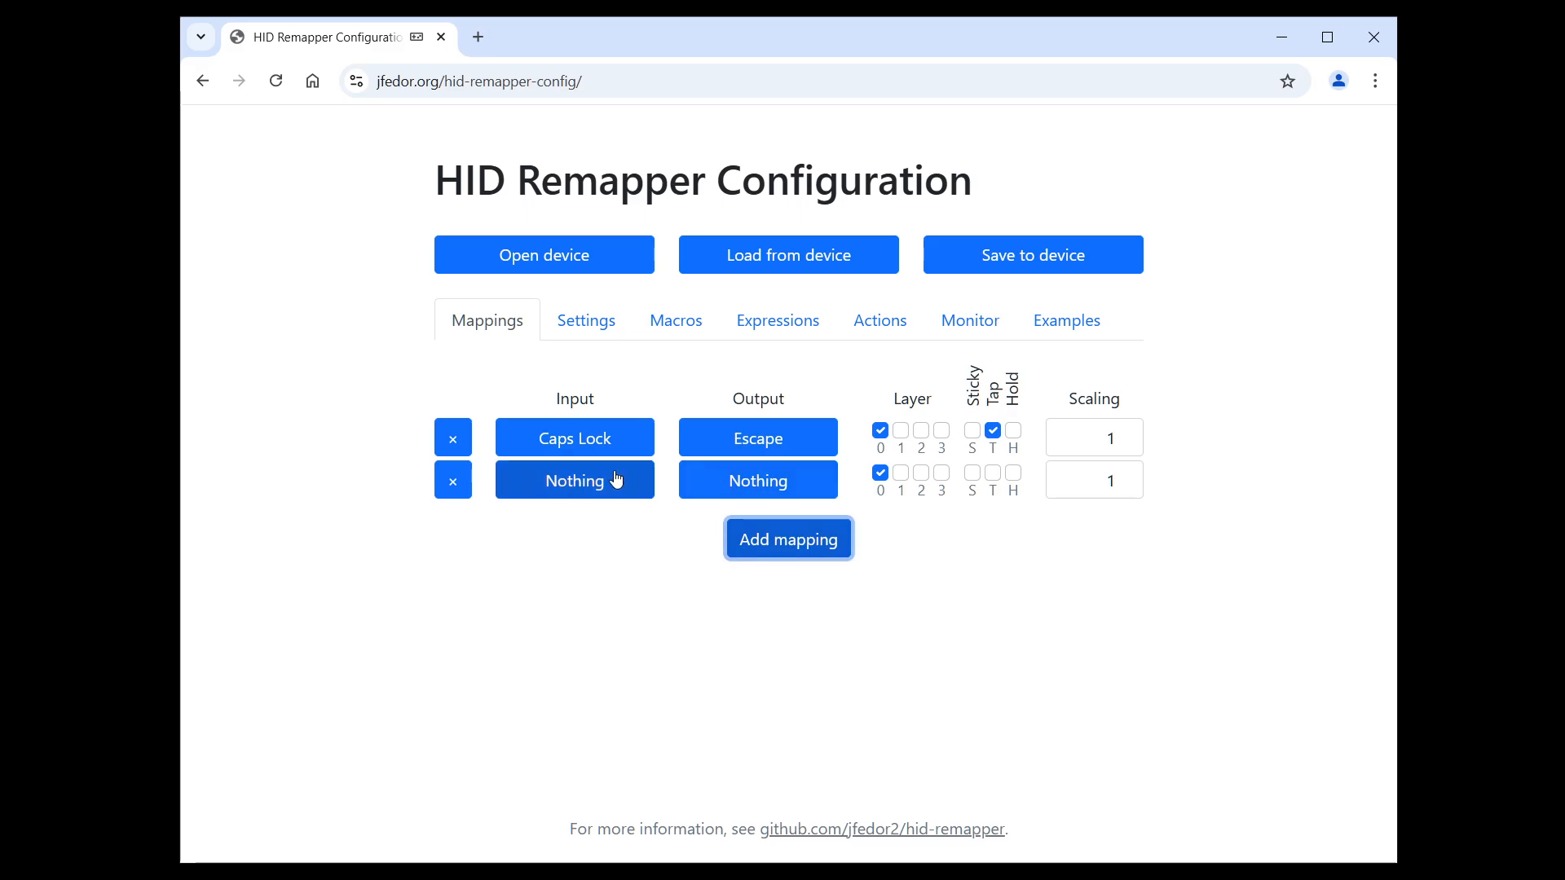
{"action": "left_click", "coordinate": [616, 480]}
{"action": "left_click", "coordinate": [1079, 542]}
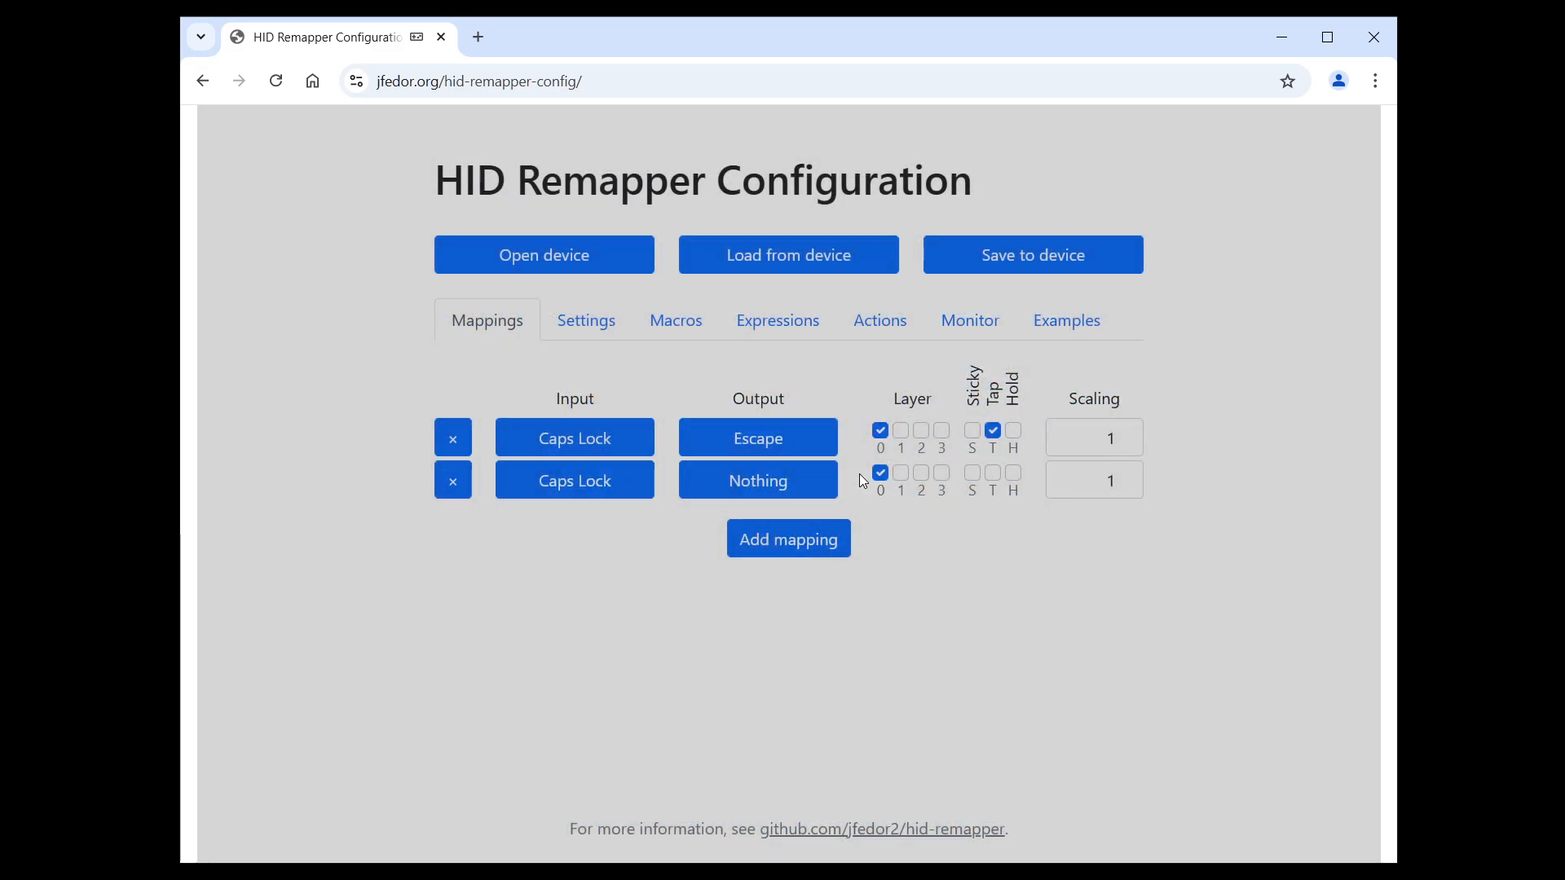
{"action": "left_click", "coordinate": [780, 486]}
{"action": "left_click", "coordinate": [475, 403]}
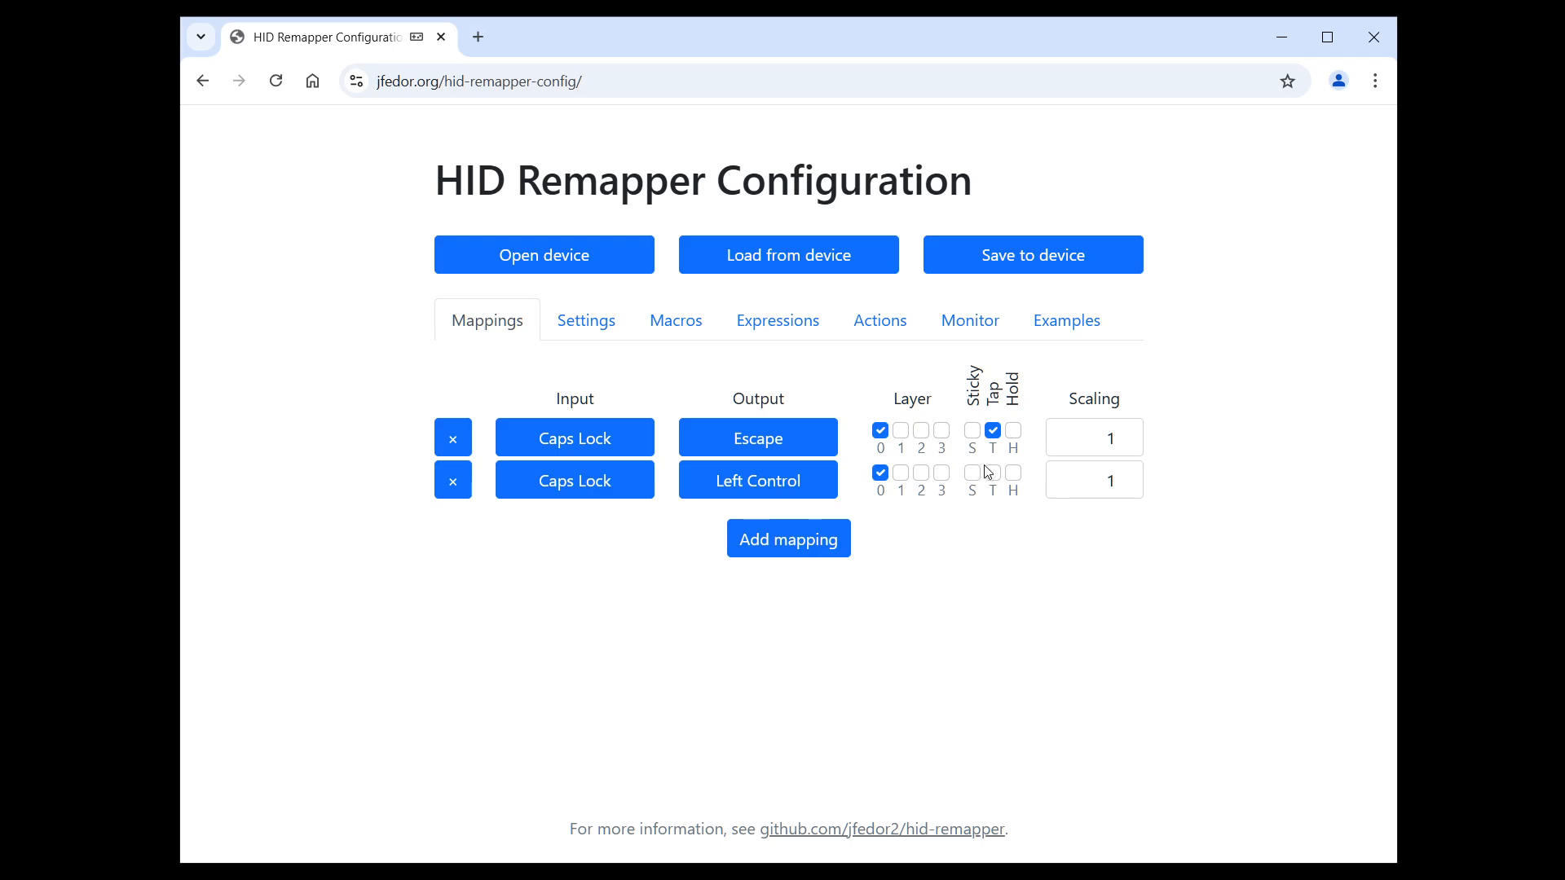
{"action": "left_click", "coordinate": [1013, 473]}
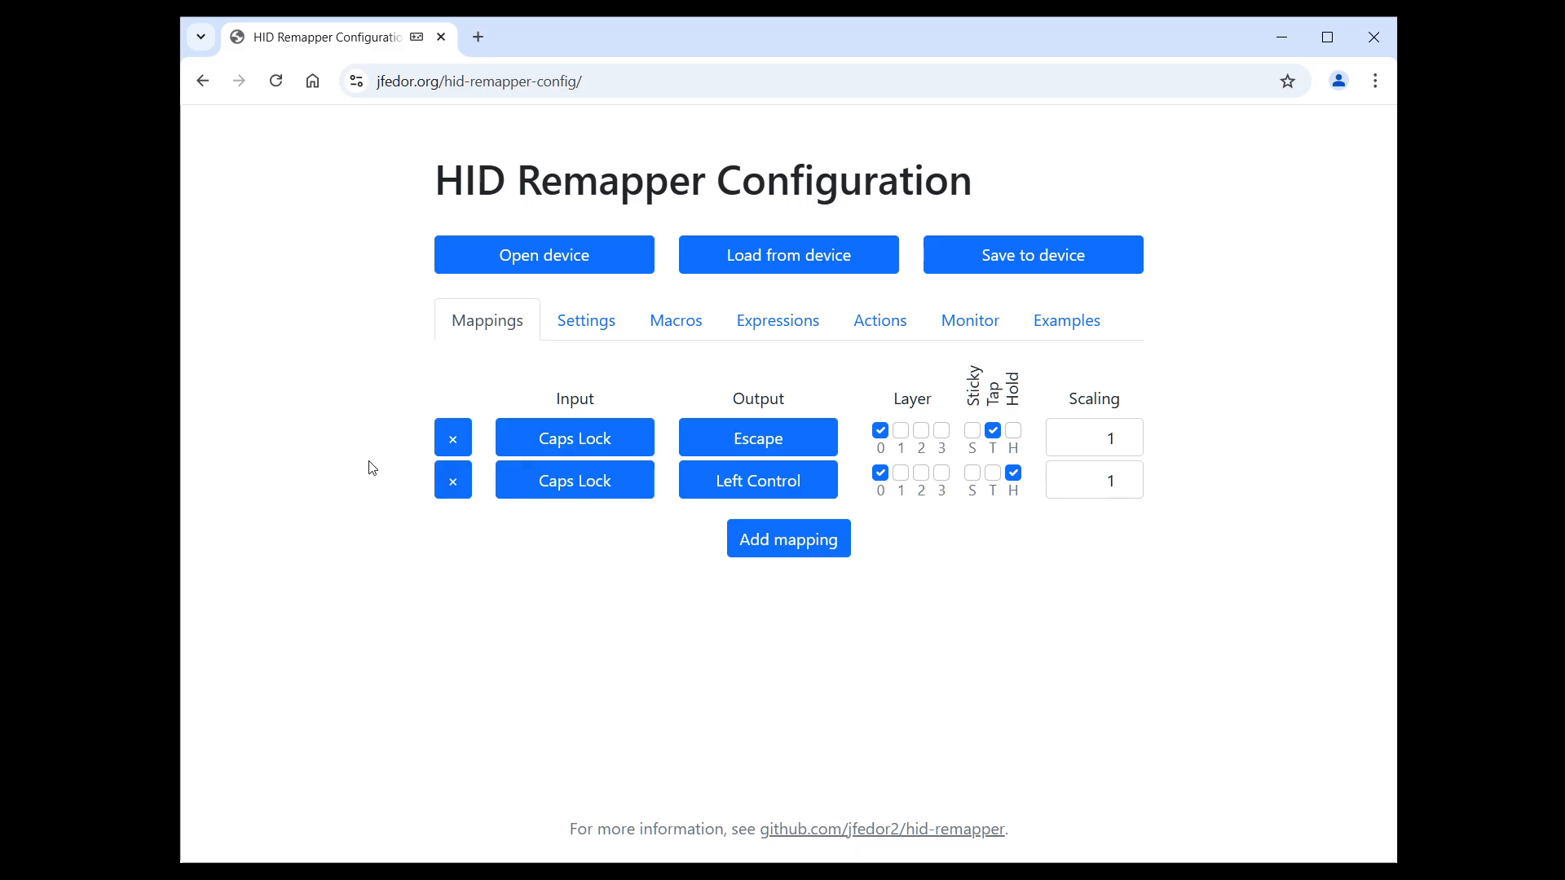
Replace the two Caps Lock mappings with a new mapping from Cursor X to Cursor X.
{"action": "left_click", "coordinate": [445, 440]}
{"action": "left_click", "coordinate": [444, 440]}
{"action": "left_click", "coordinate": [750, 460]}
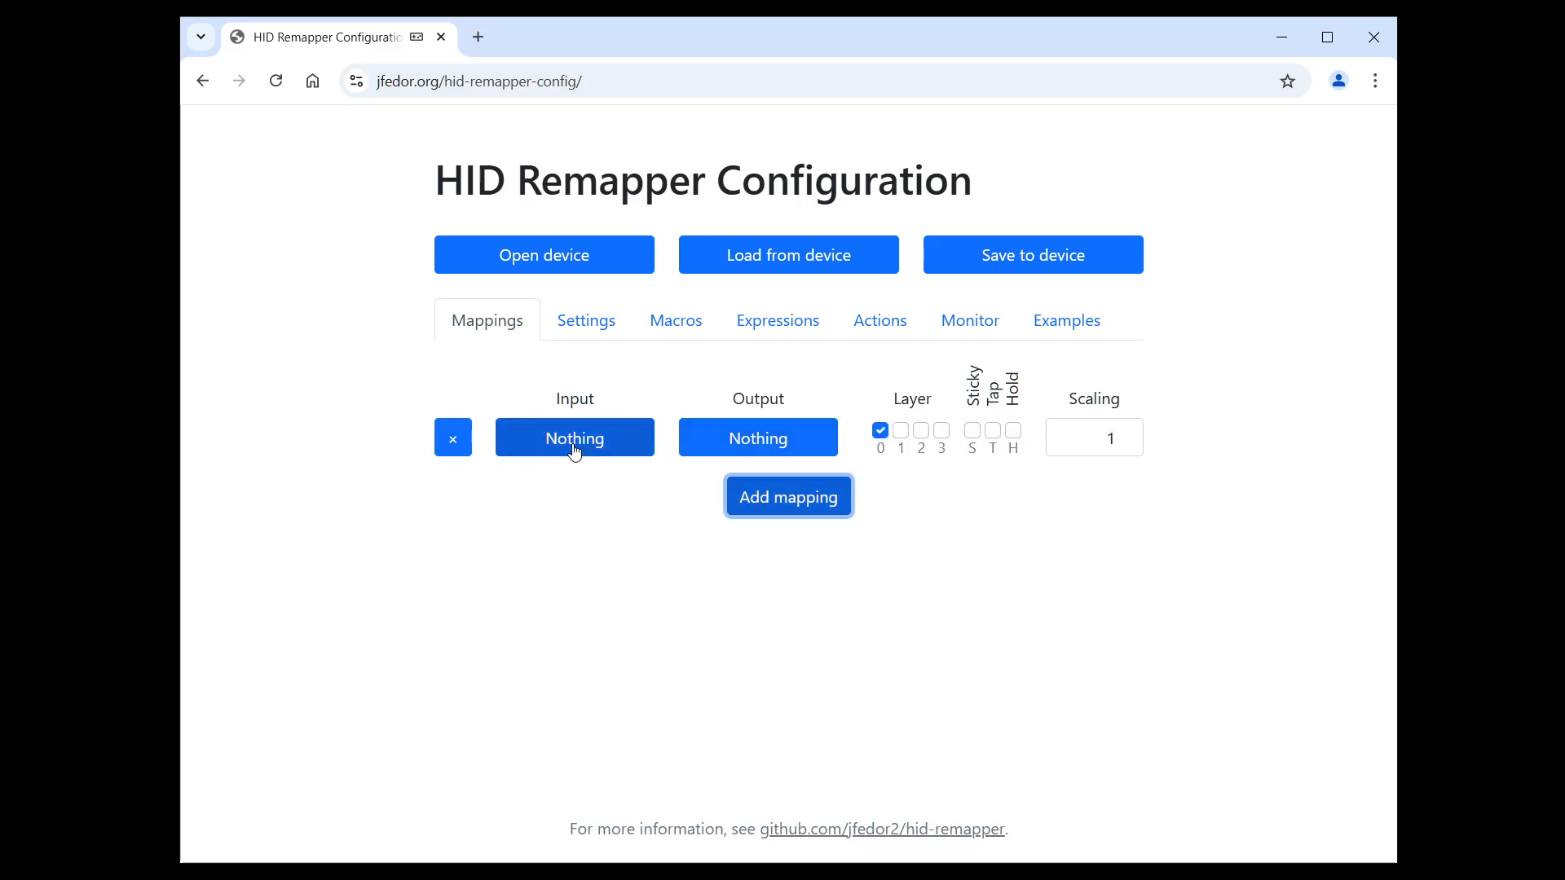
{"action": "left_click", "coordinate": [573, 453]}
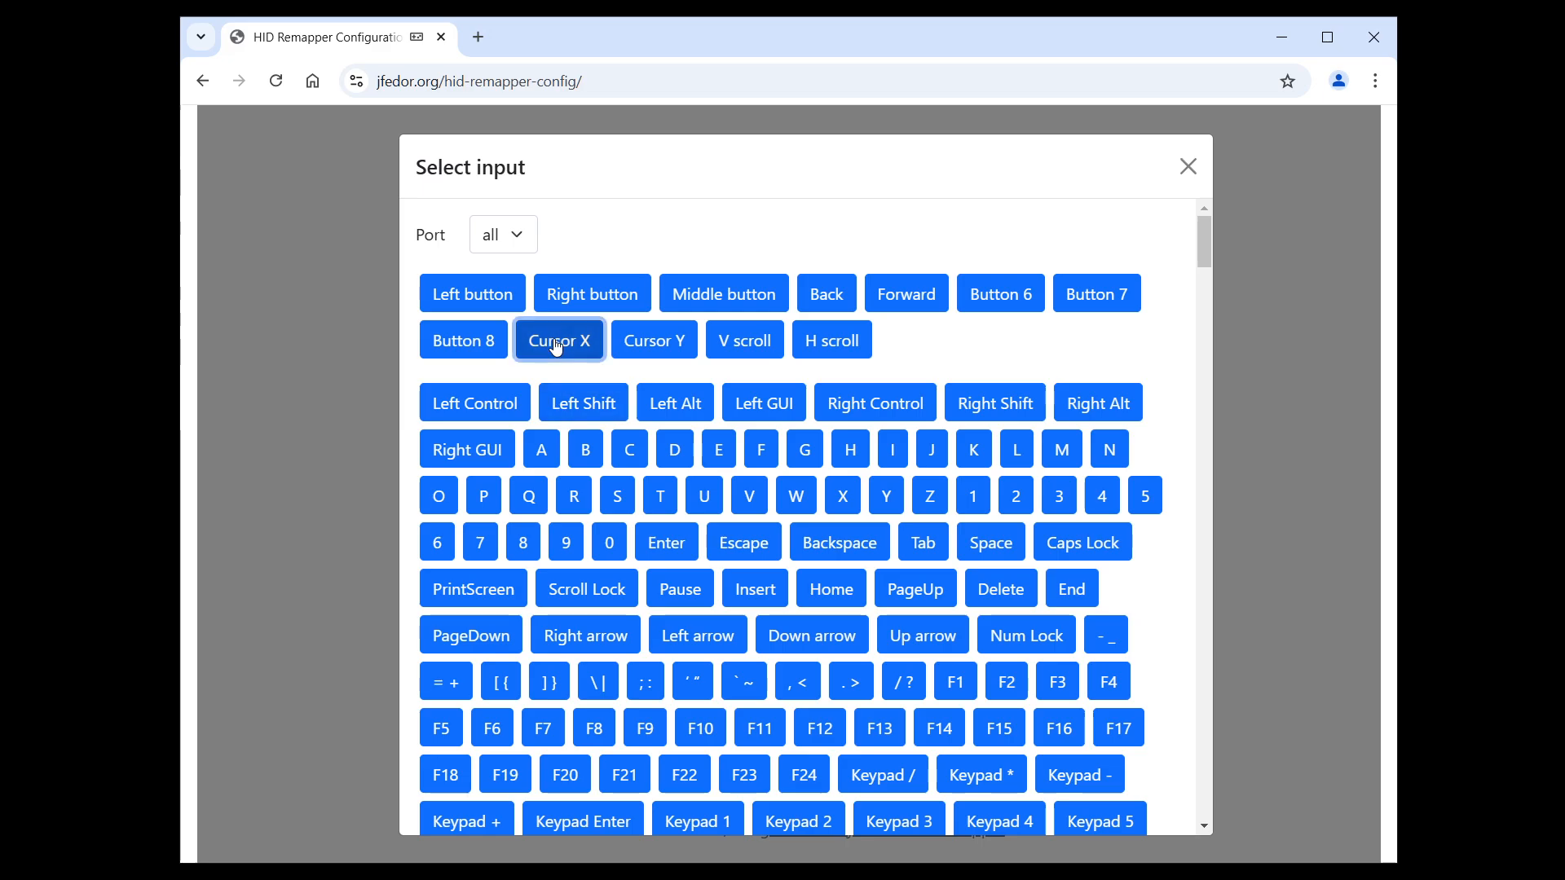
{"action": "left_click", "coordinate": [557, 325]}
{"action": "left_click", "coordinate": [718, 440]}
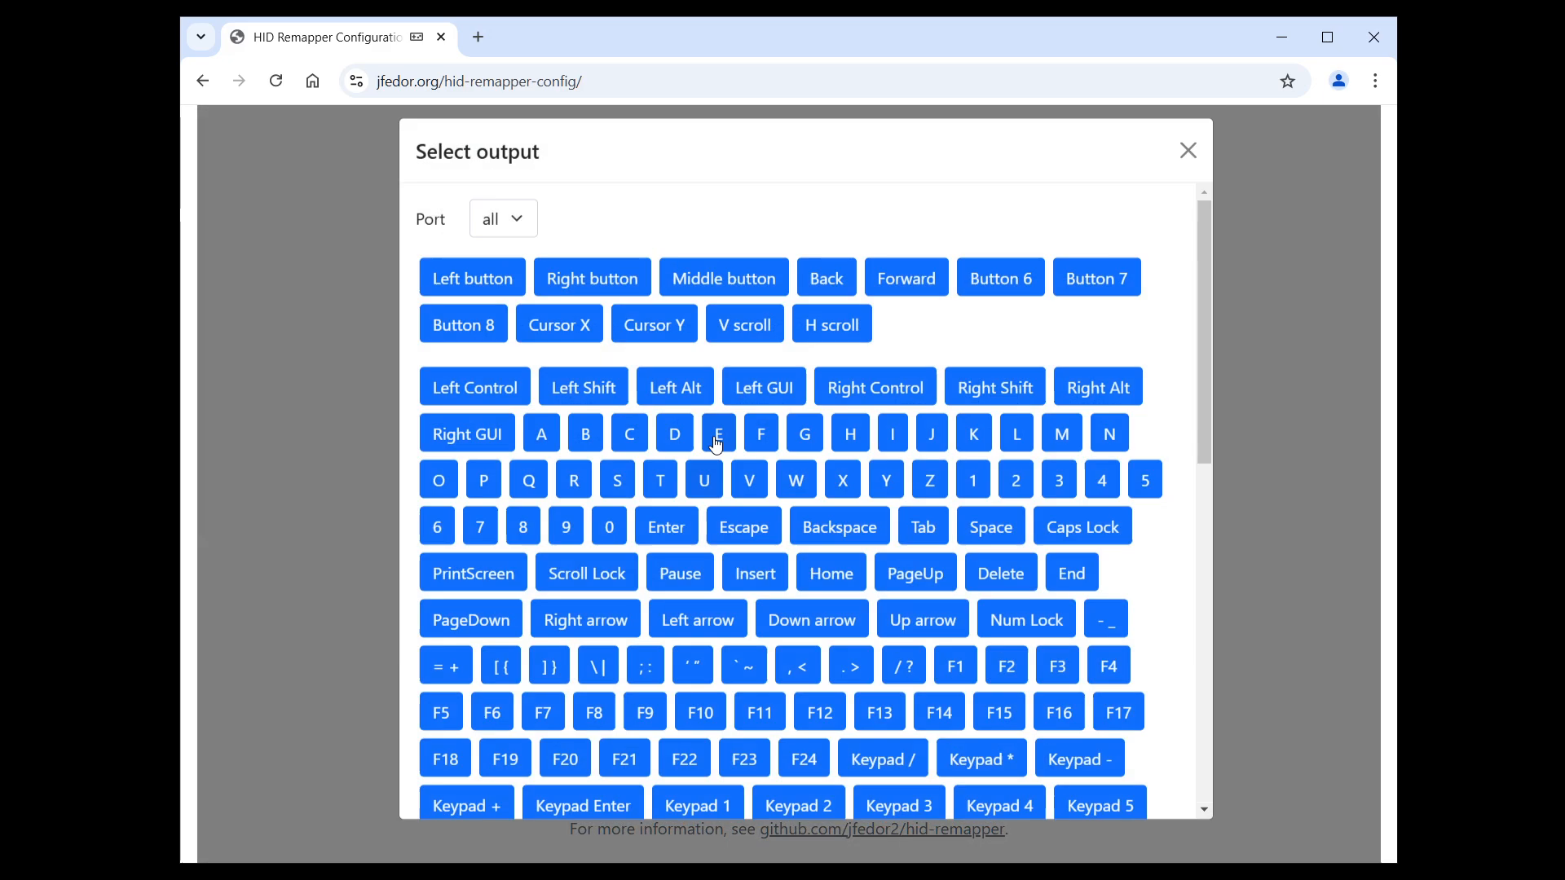
{"action": "left_click", "coordinate": [564, 342]}
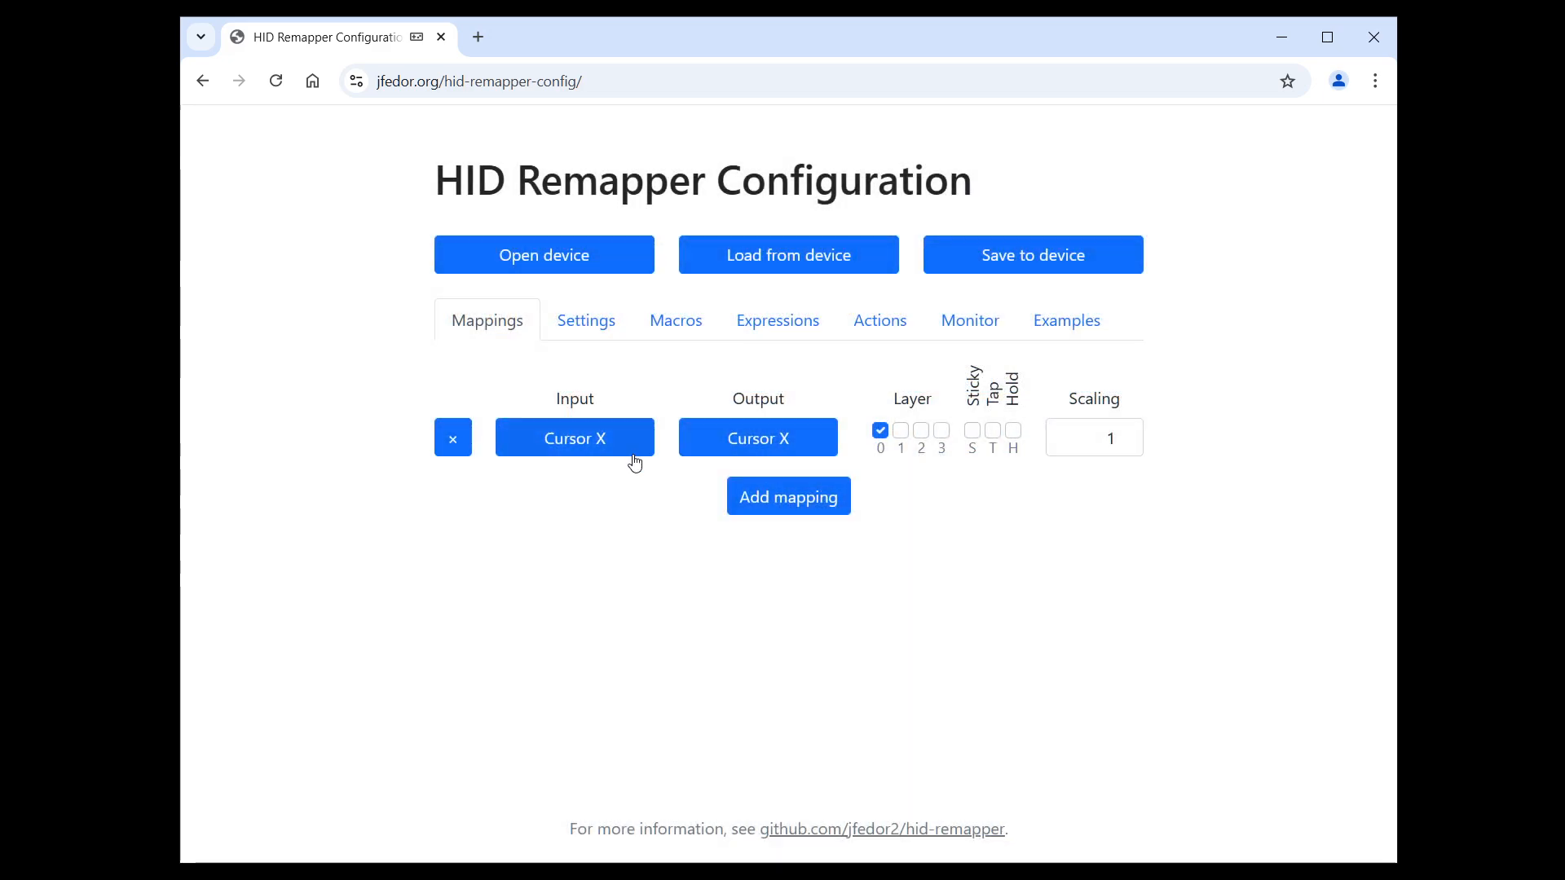
Try a scaling of 2 on the Cursor X mapping, and set it to -1 instead.
{"action": "double_click", "coordinate": [1095, 432]}
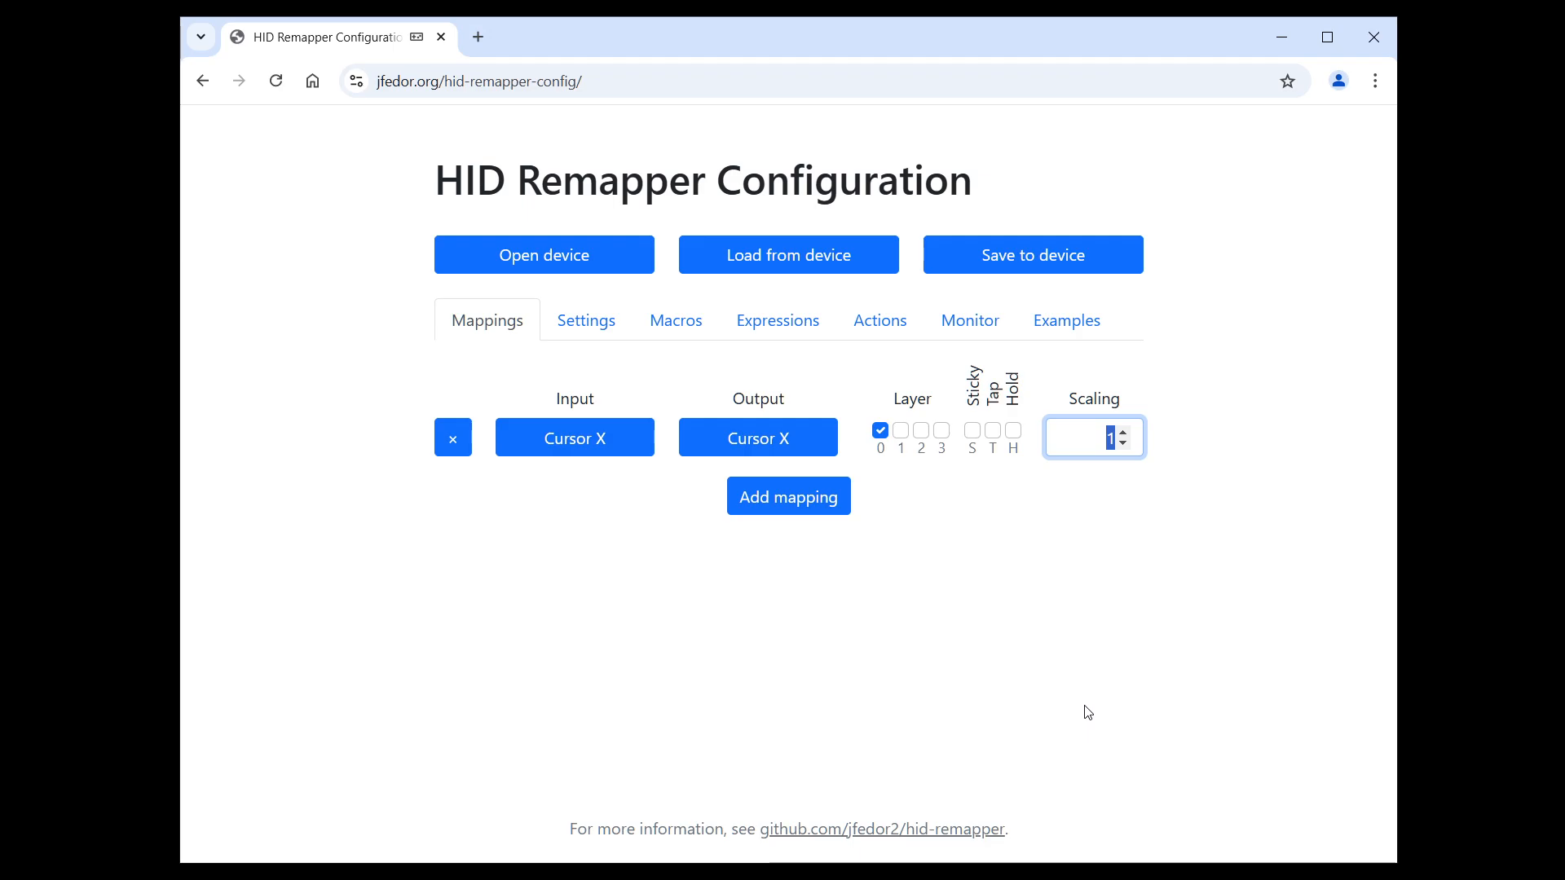
{"action": "type", "text": "2"}
{"action": "left_click_drag", "start_coordinate": [1073, 444], "coordinate": [1167, 447]}
{"action": "type", "text": "-1"}
{"action": "left_click_drag", "start_coordinate": [1070, 438], "coordinate": [1181, 448]}
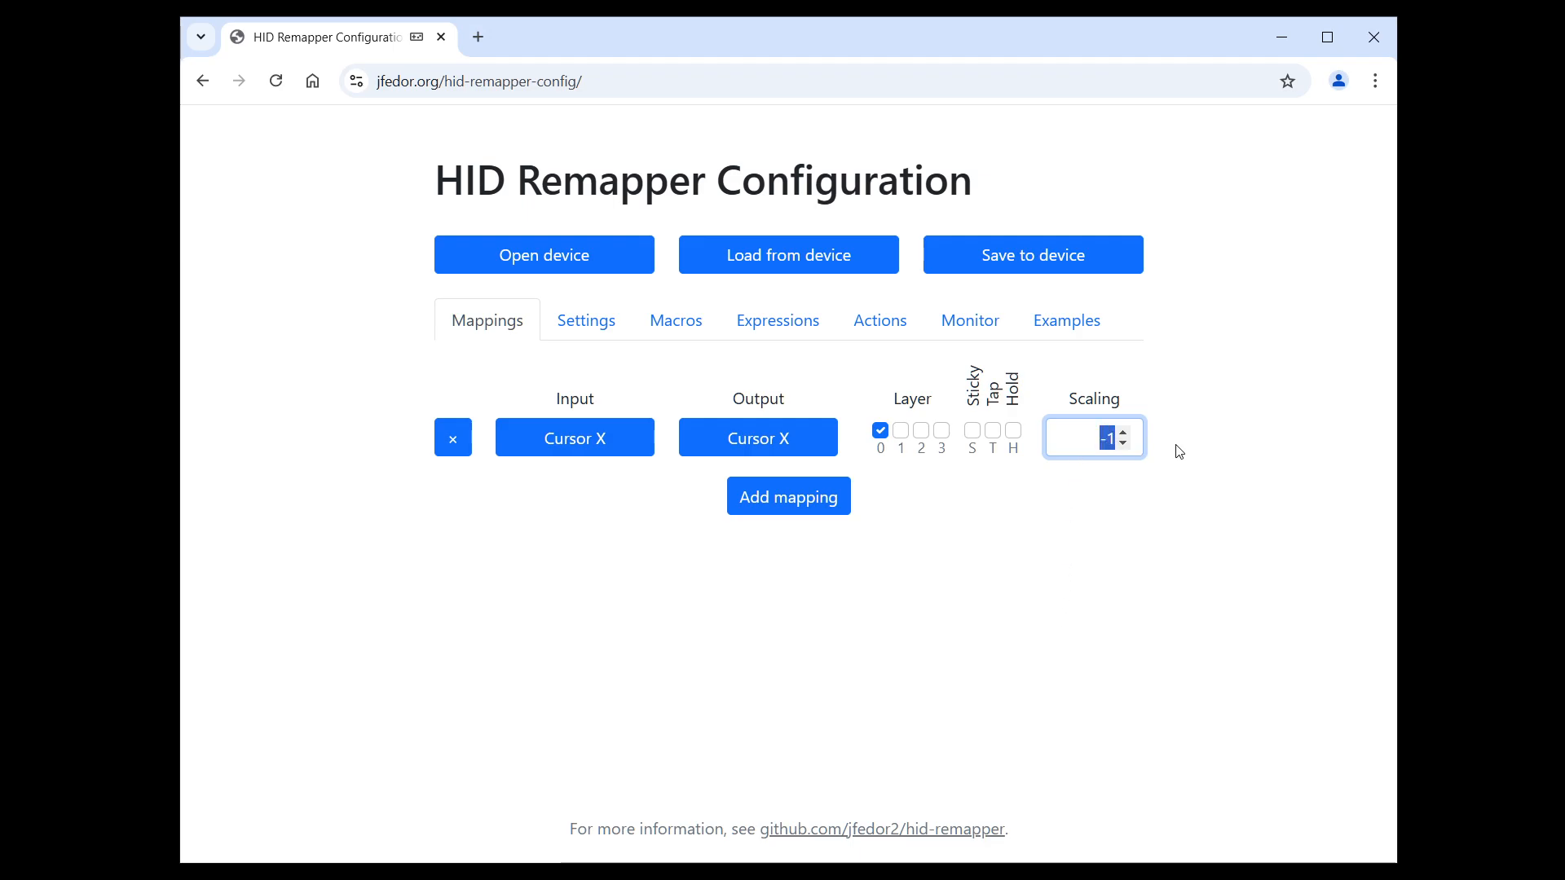
{"action": "left_click", "coordinate": [1215, 495]}
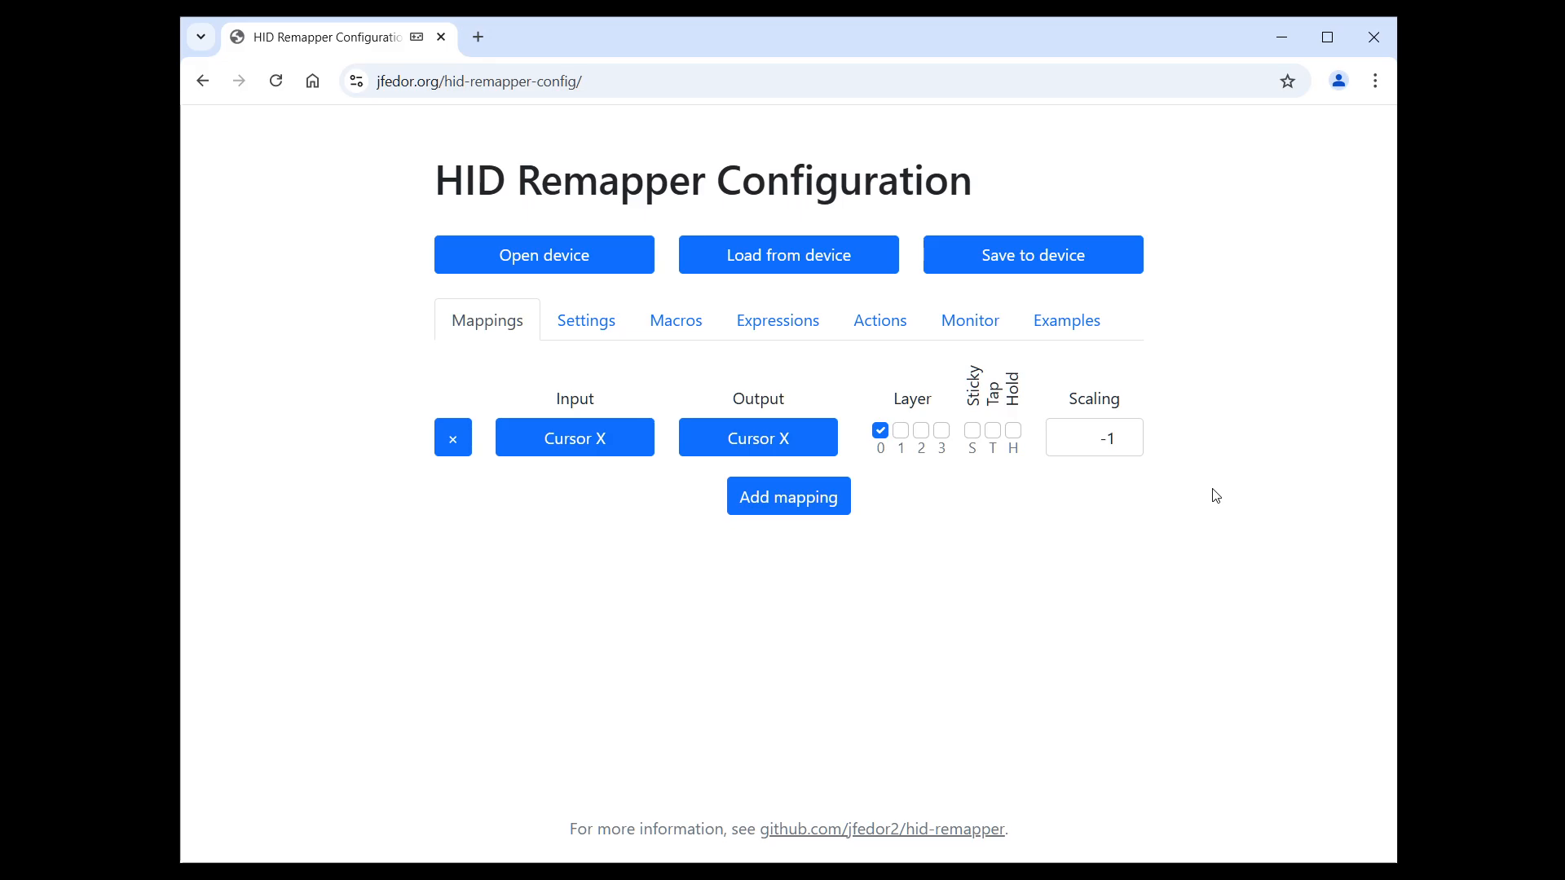
Examine the device settings' choices for overriding the polling rate, the emulated device type and the GPIO output mode.
{"action": "left_click", "coordinate": [601, 326]}
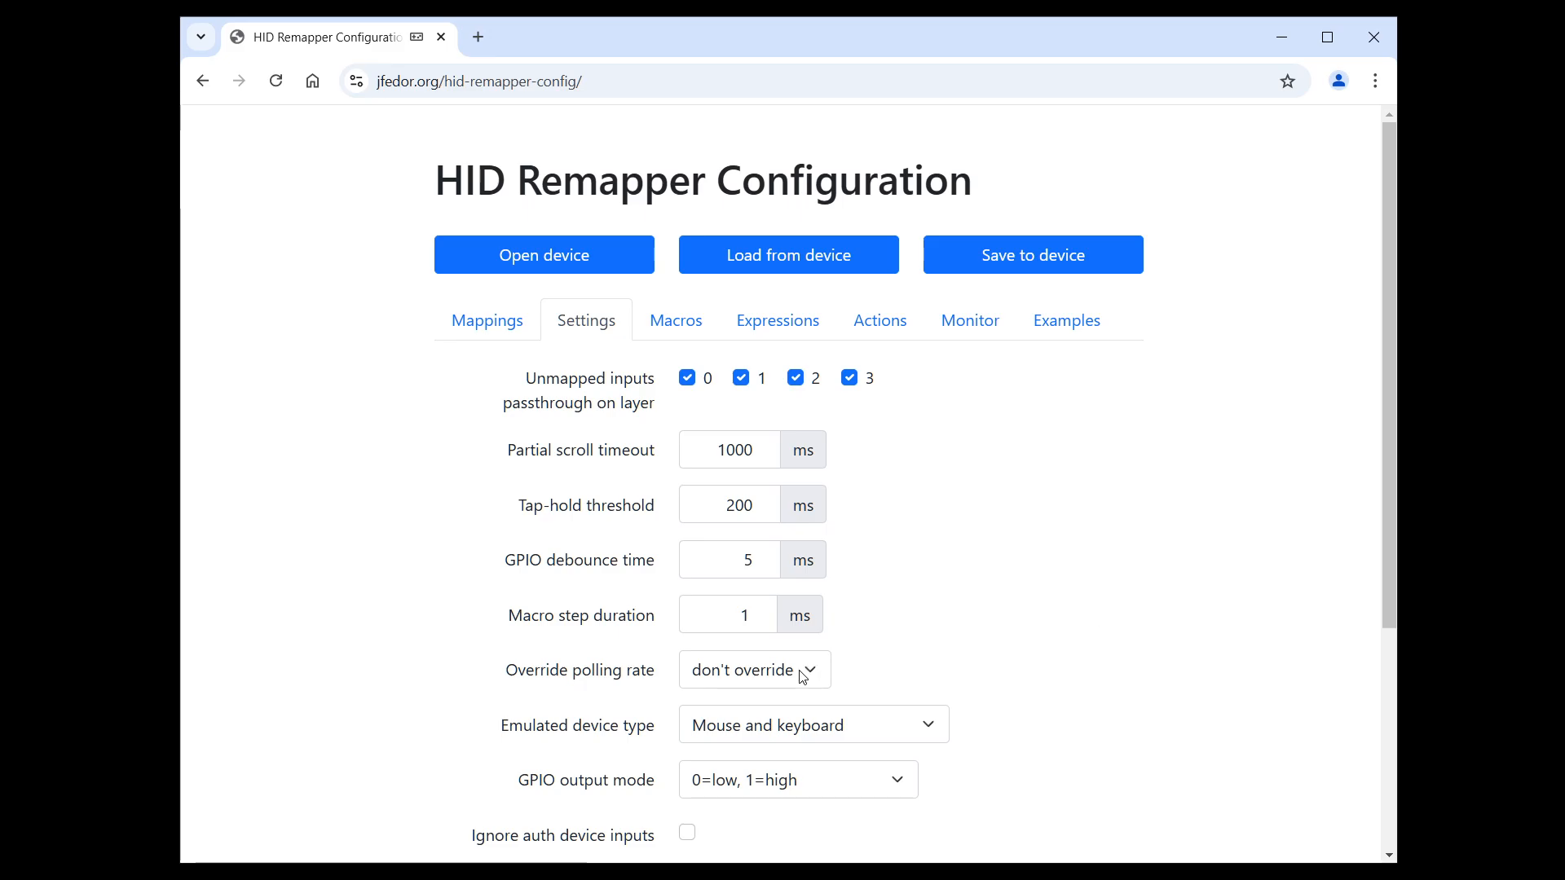
{"action": "scroll", "coordinate": [803, 676], "scroll_direction": "down", "scroll_amount": 2}
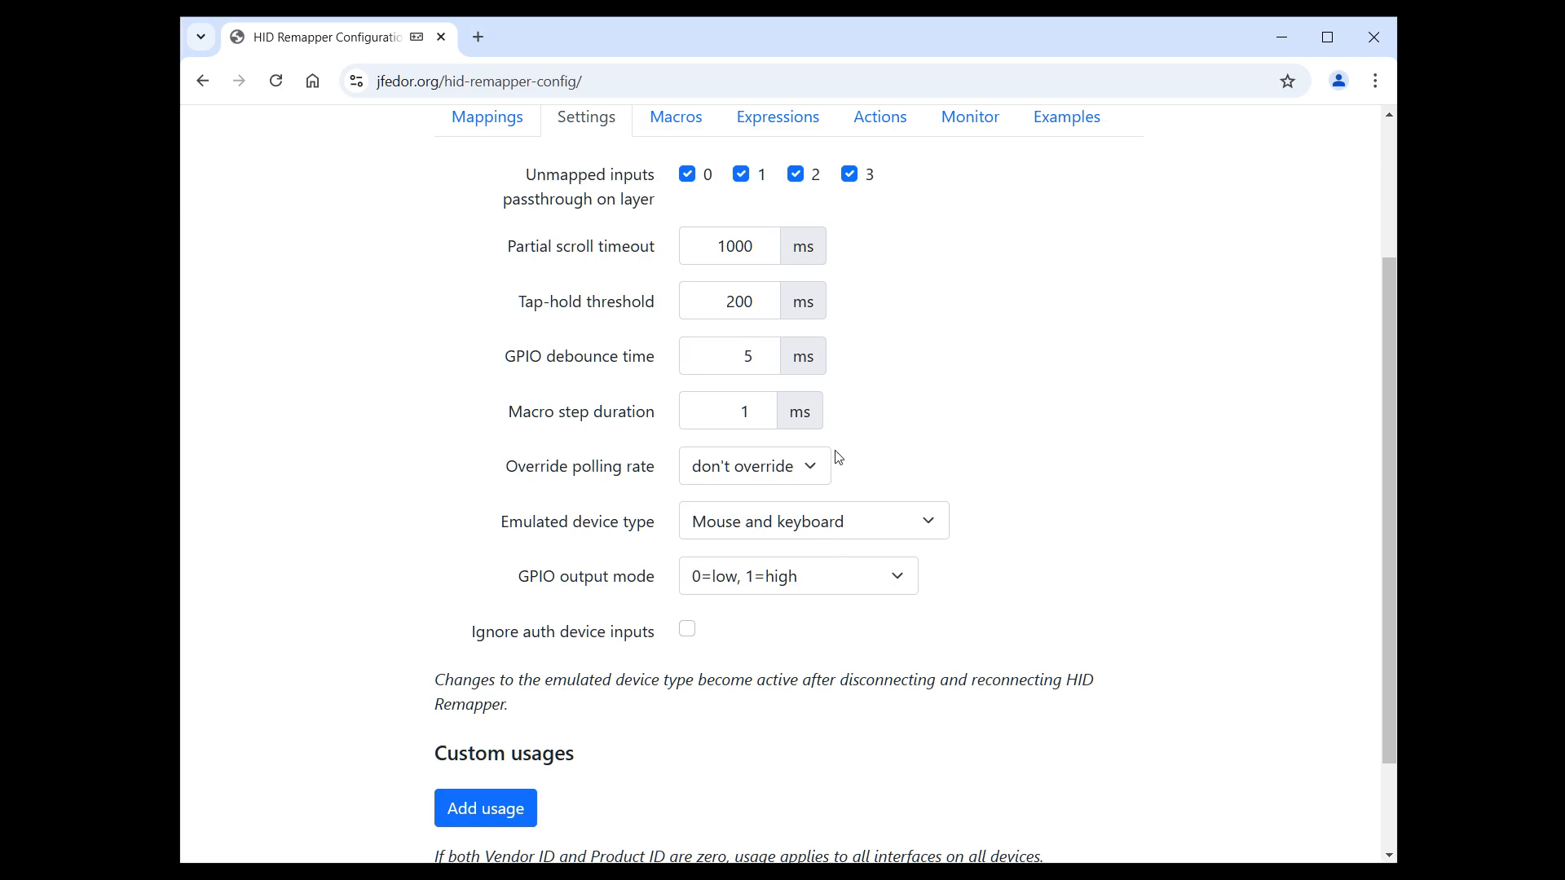
{"action": "left_click", "coordinate": [802, 473]}
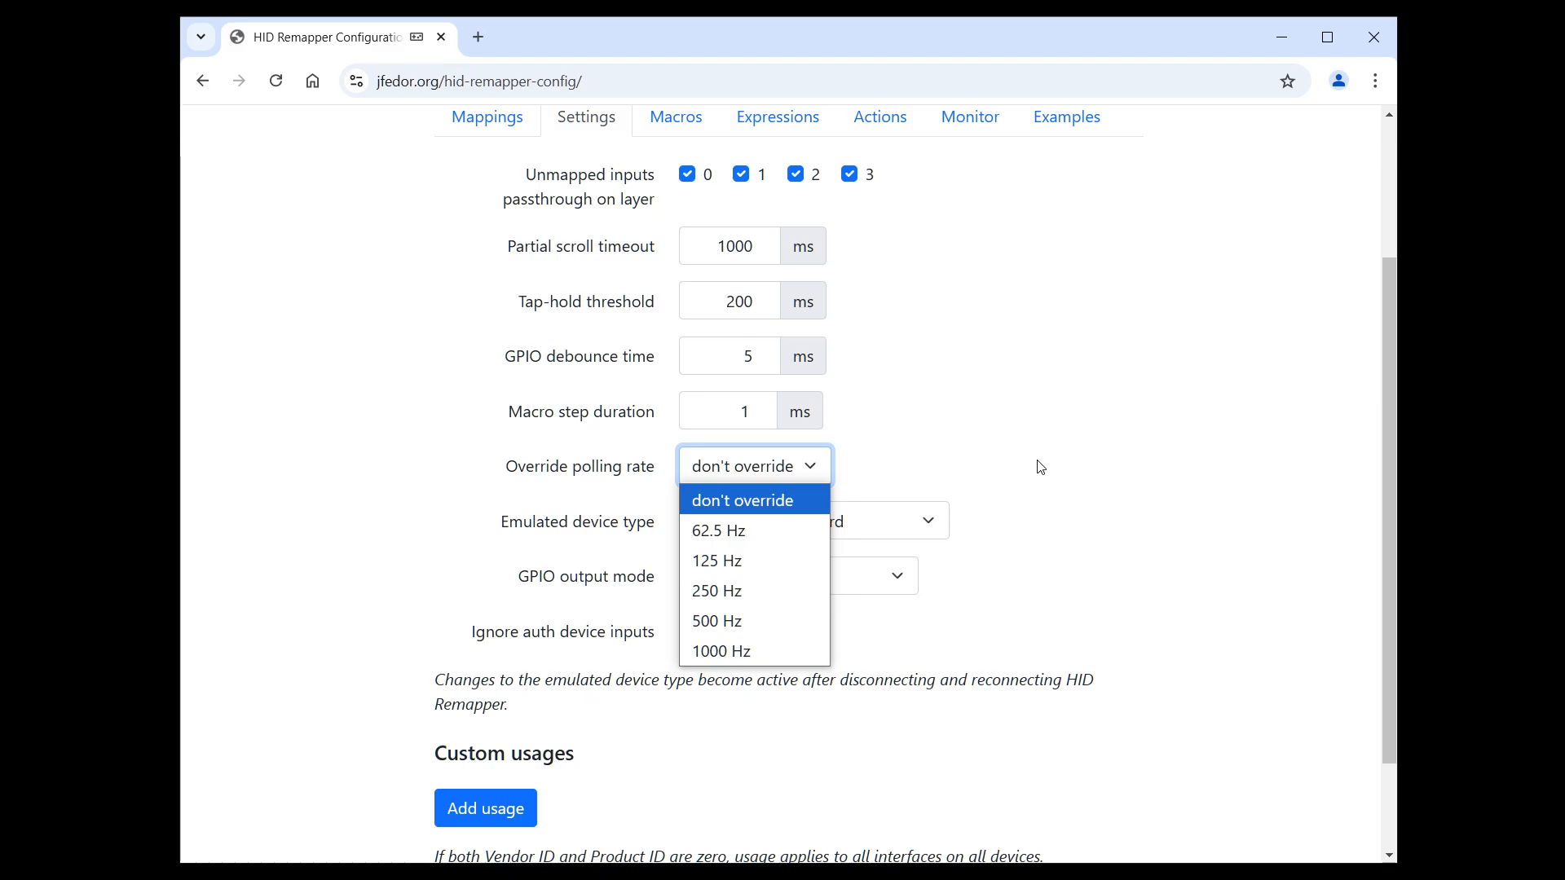
{"action": "left_click", "coordinate": [1080, 460]}
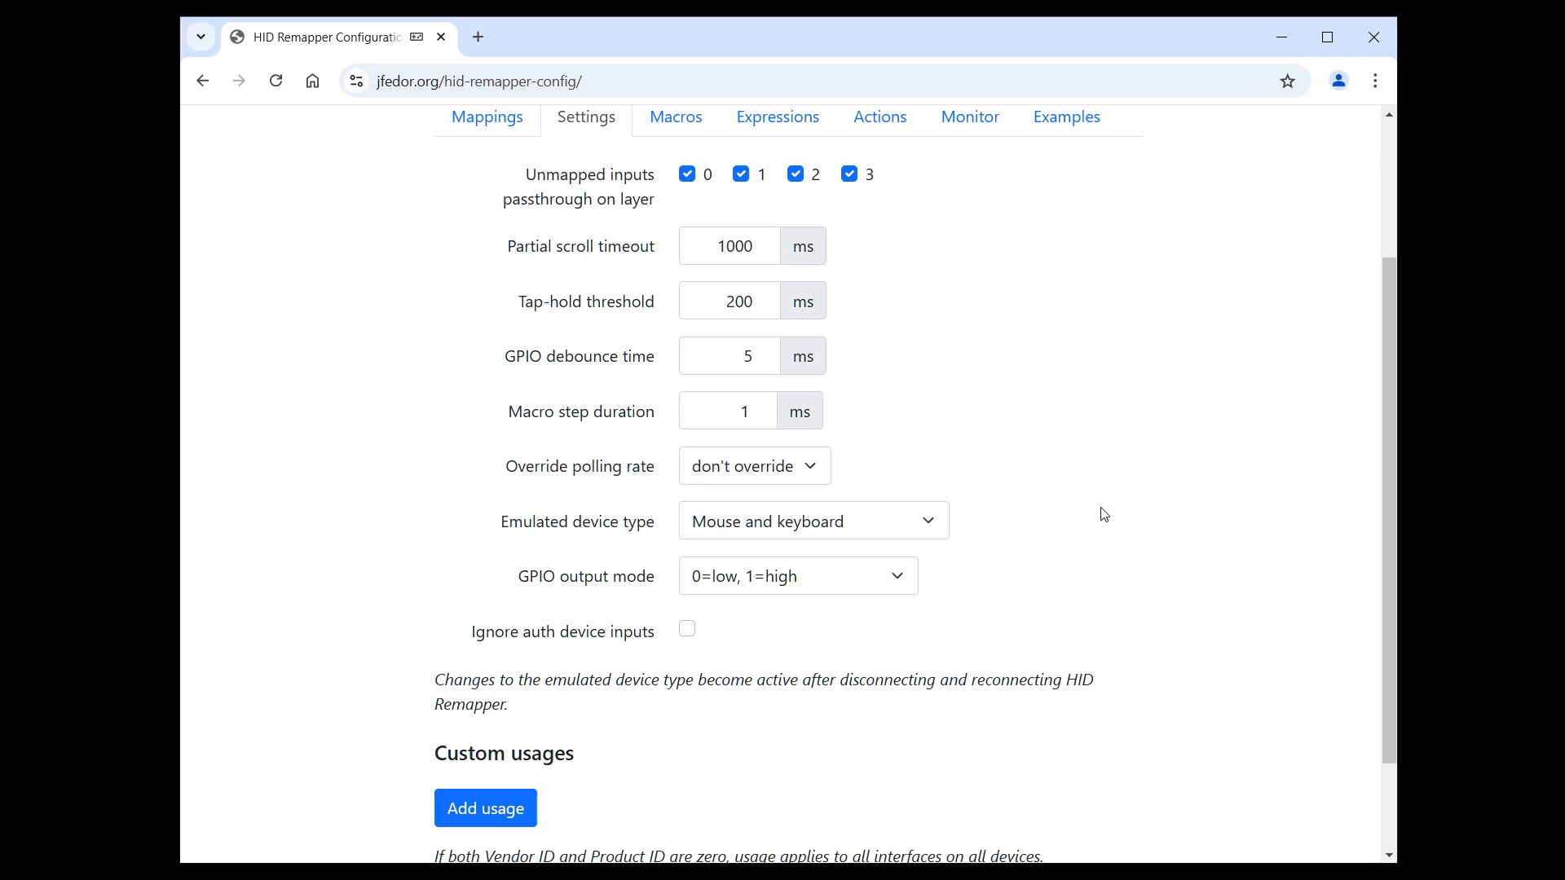
{"action": "left_click", "coordinate": [911, 519]}
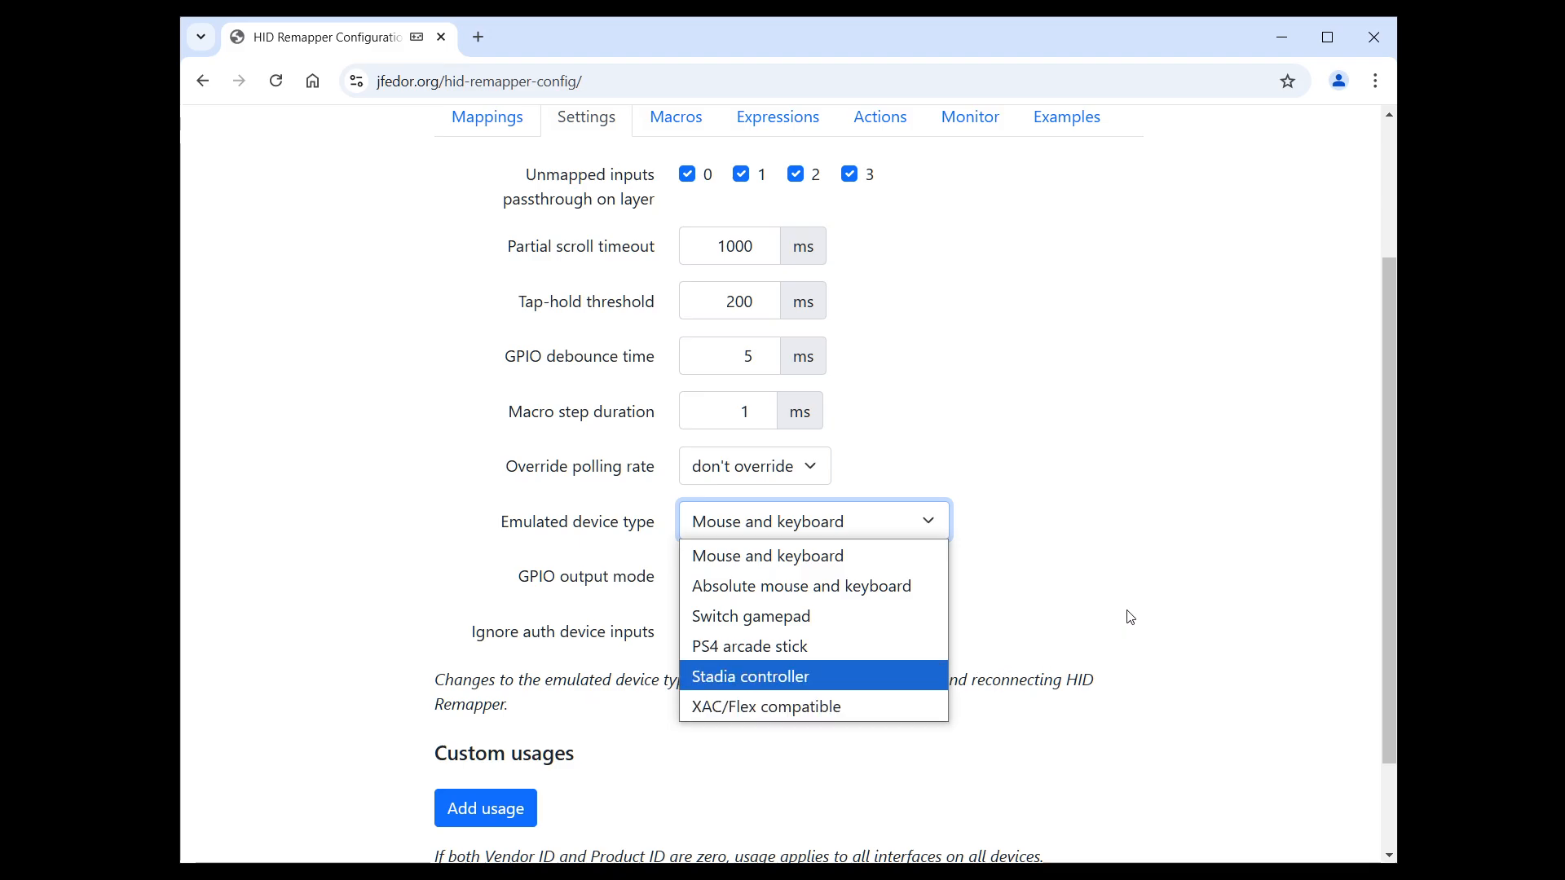
{"action": "left_click", "coordinate": [1165, 590]}
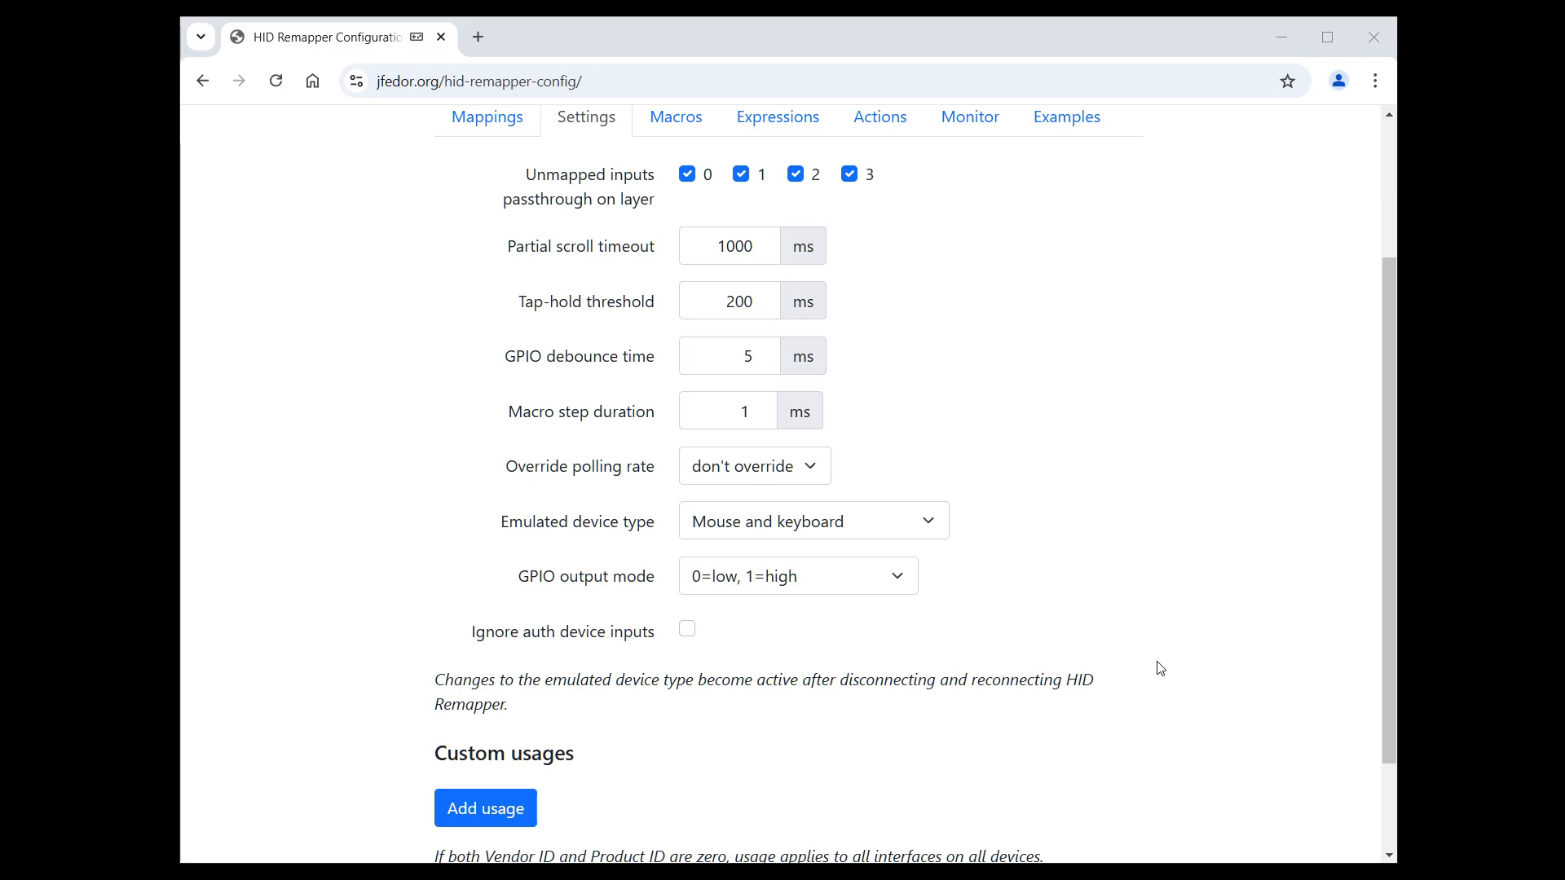
{"action": "left_click", "coordinate": [860, 587]}
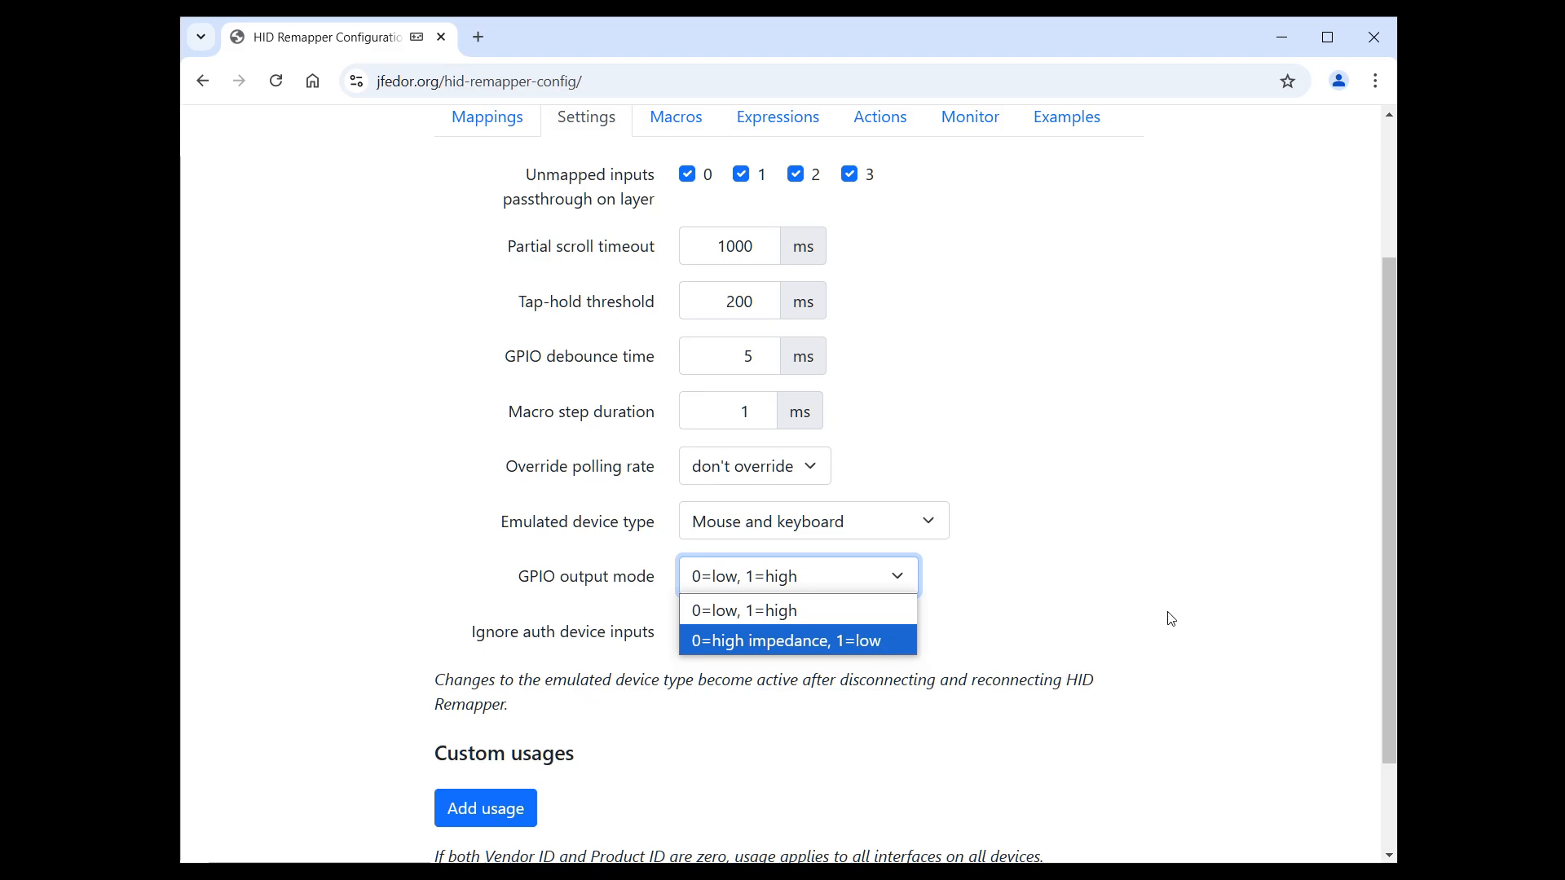
{"action": "left_click", "coordinate": [1172, 590]}
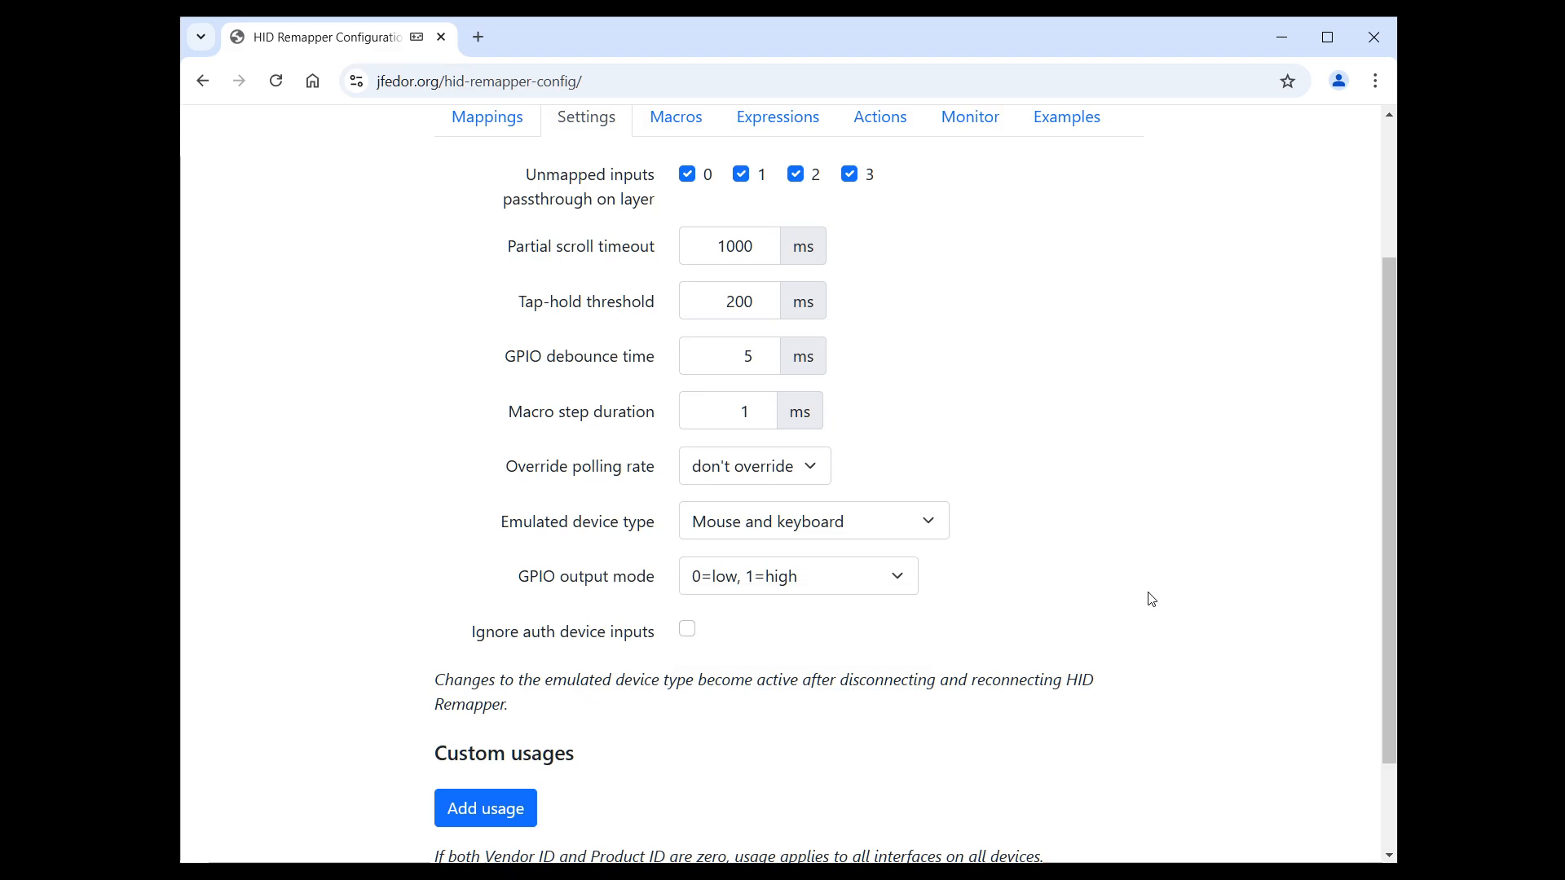
{"action": "scroll", "coordinate": [1150, 599], "scroll_direction": "down", "scroll_amount": 1}
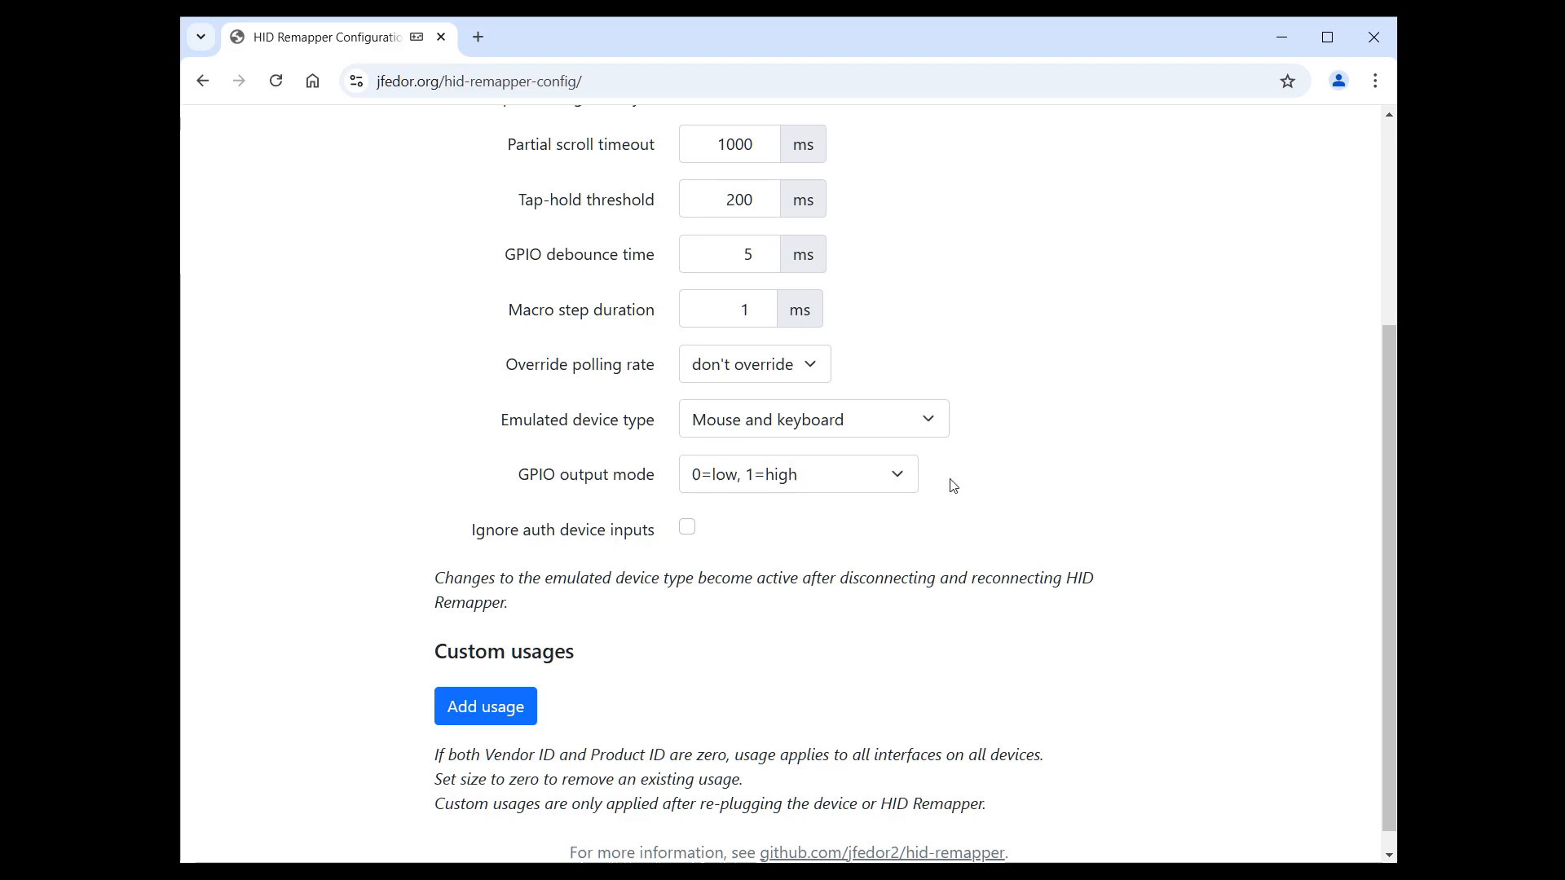
{"action": "left_click", "coordinate": [854, 425]}
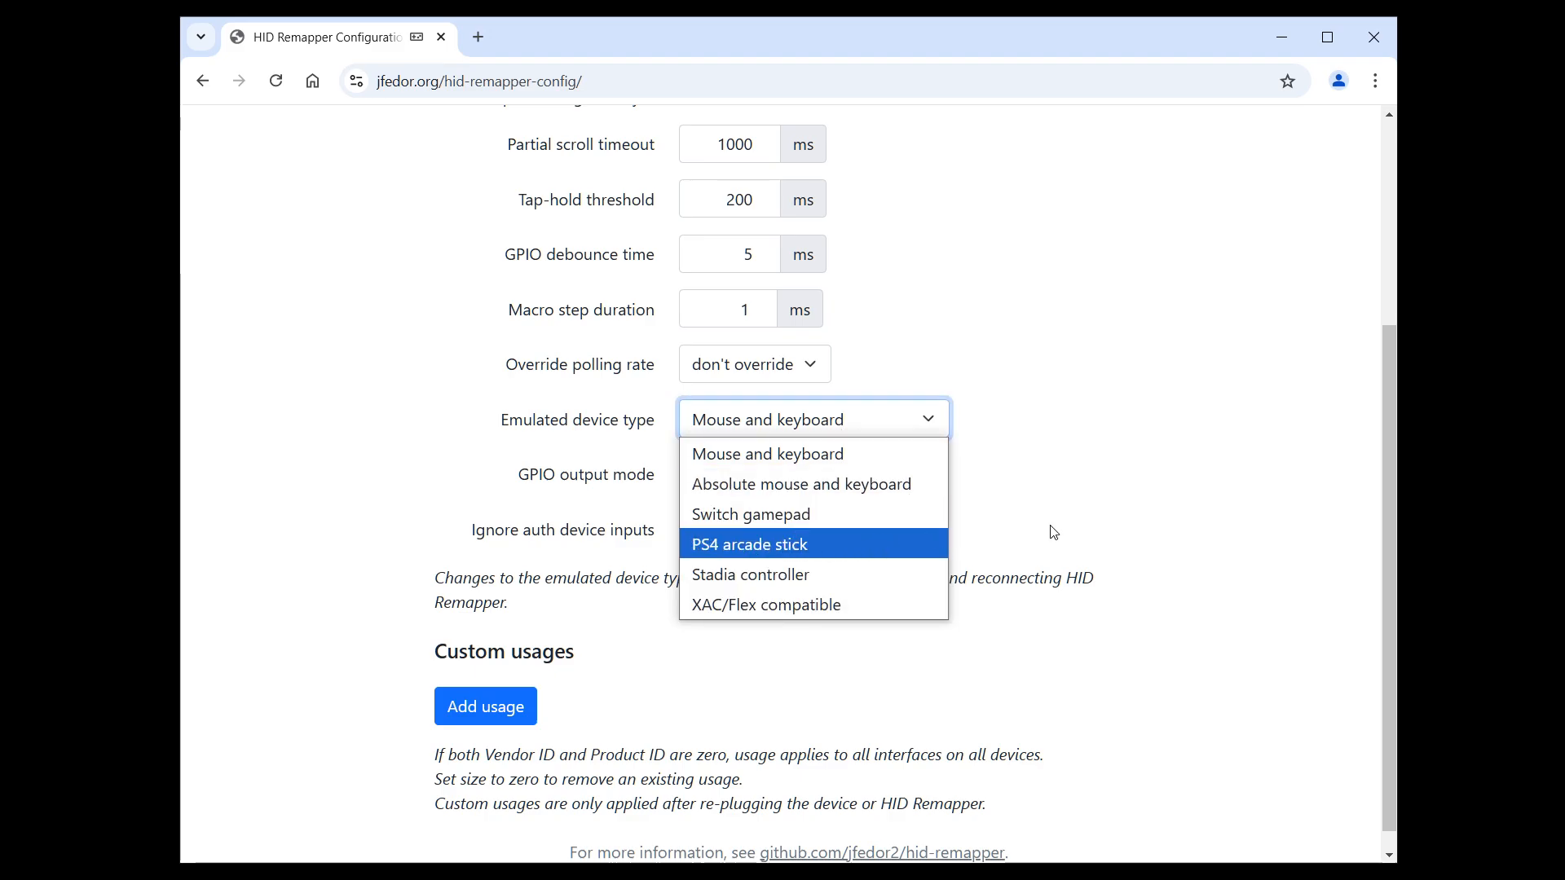
{"action": "left_click", "coordinate": [1170, 492]}
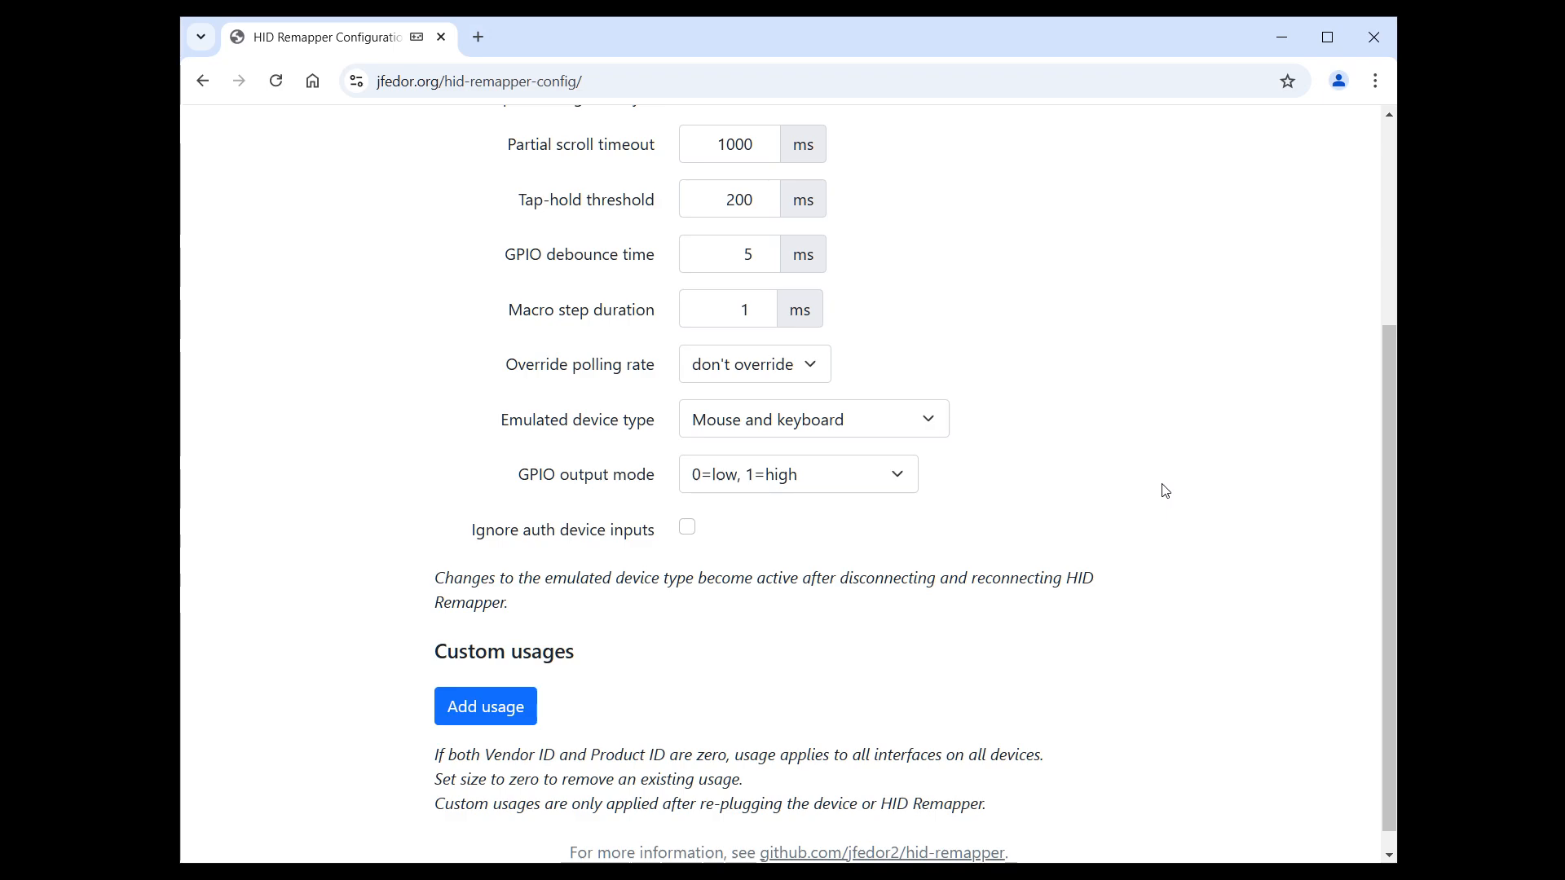
Add a blank custom usage entry to the device settings.
{"action": "scroll", "coordinate": [1165, 491], "scroll_direction": "down", "scroll_amount": 1}
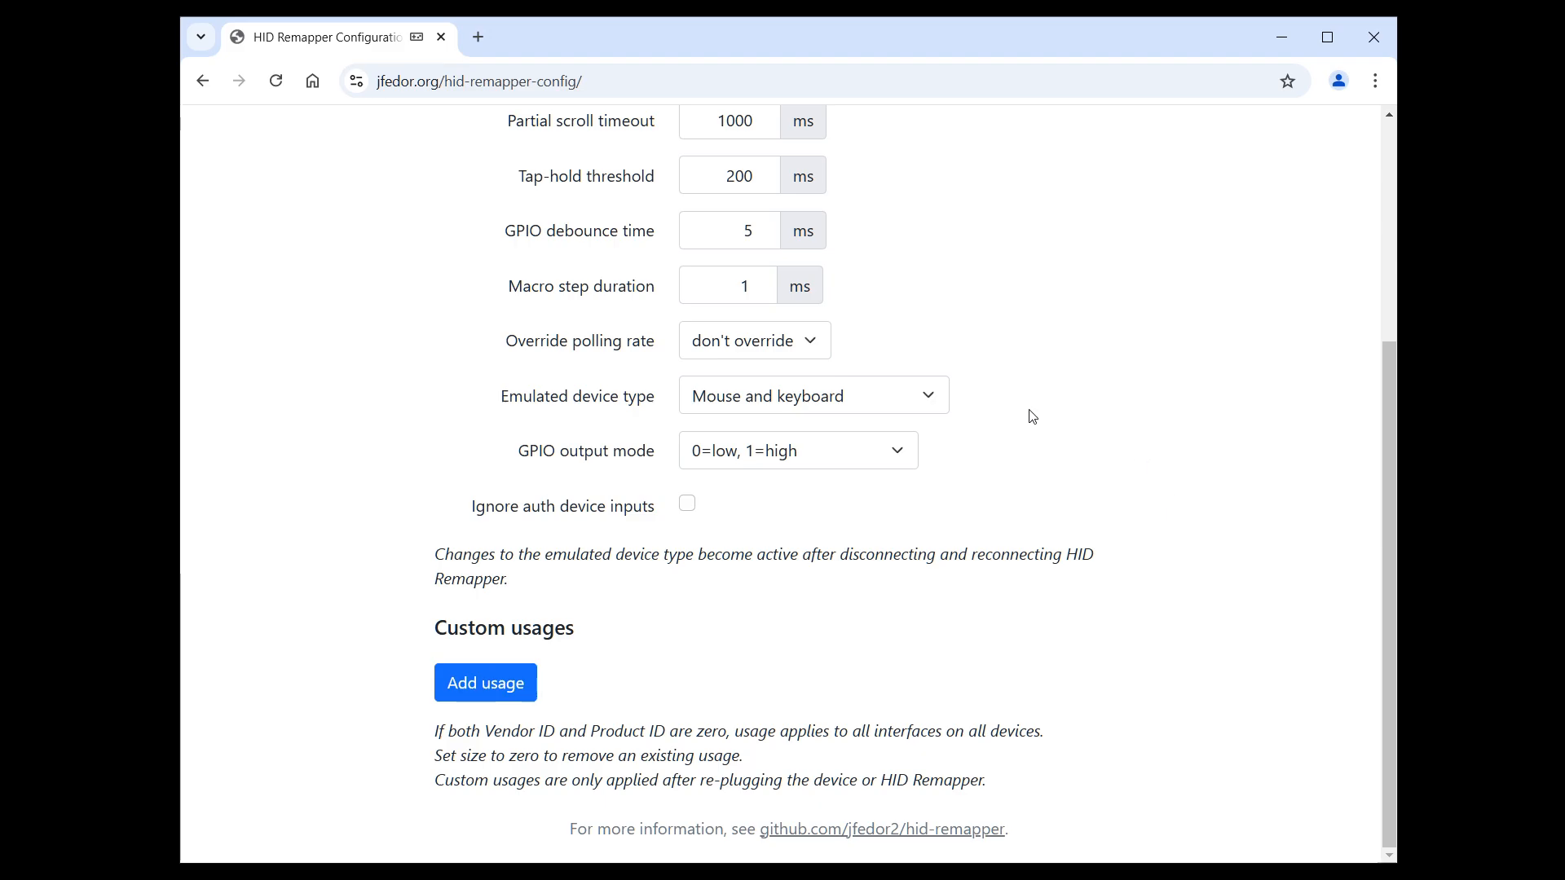
{"action": "left_click", "coordinate": [521, 689]}
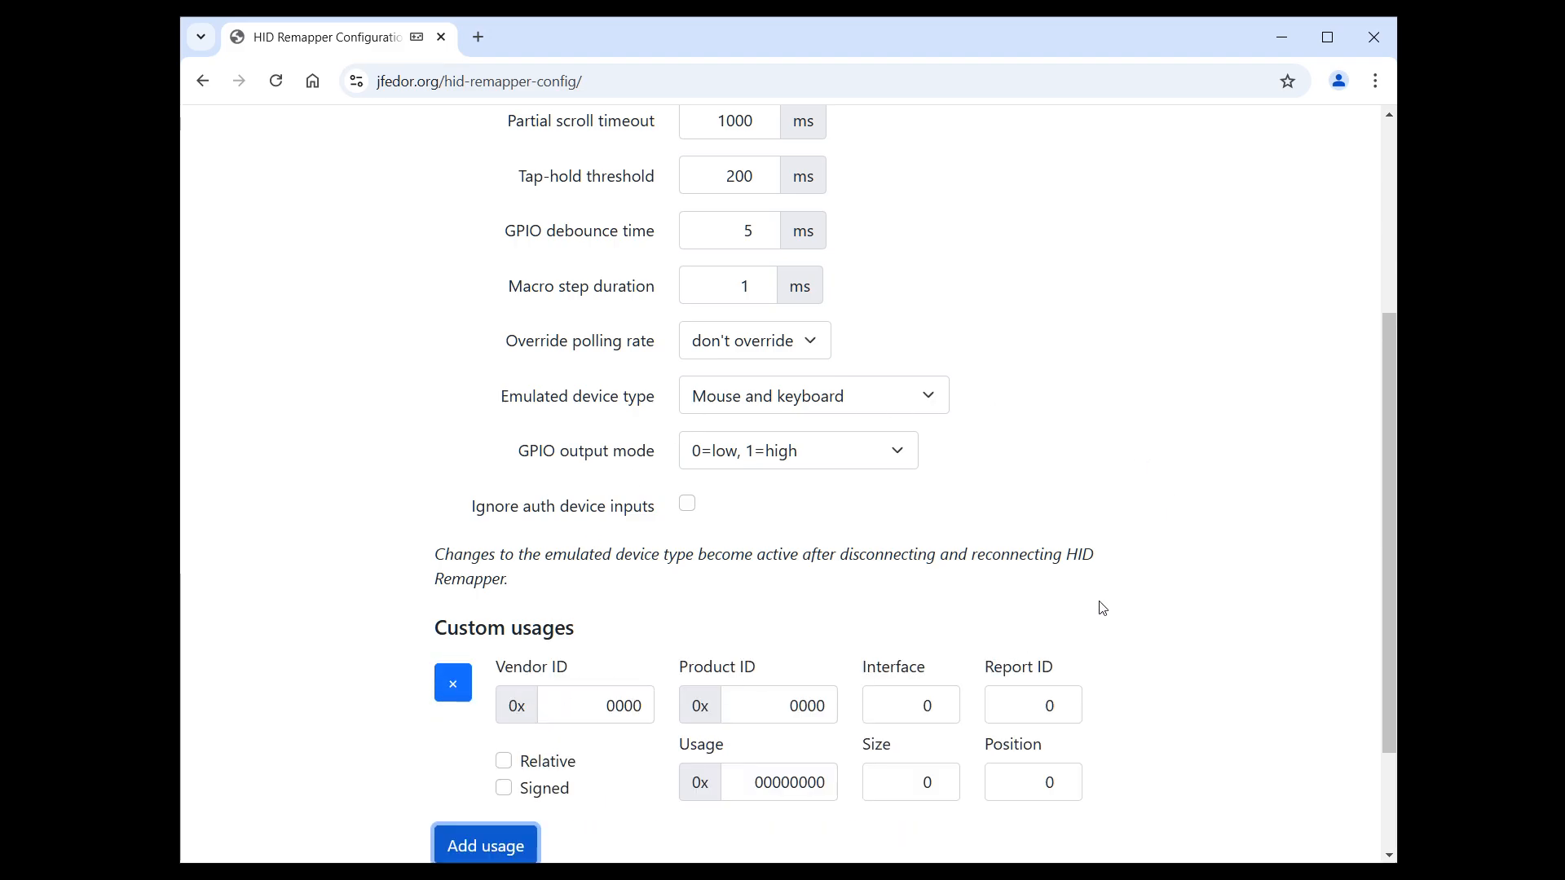
{"action": "scroll", "coordinate": [1114, 570], "scroll_direction": "down", "scroll_amount": 2}
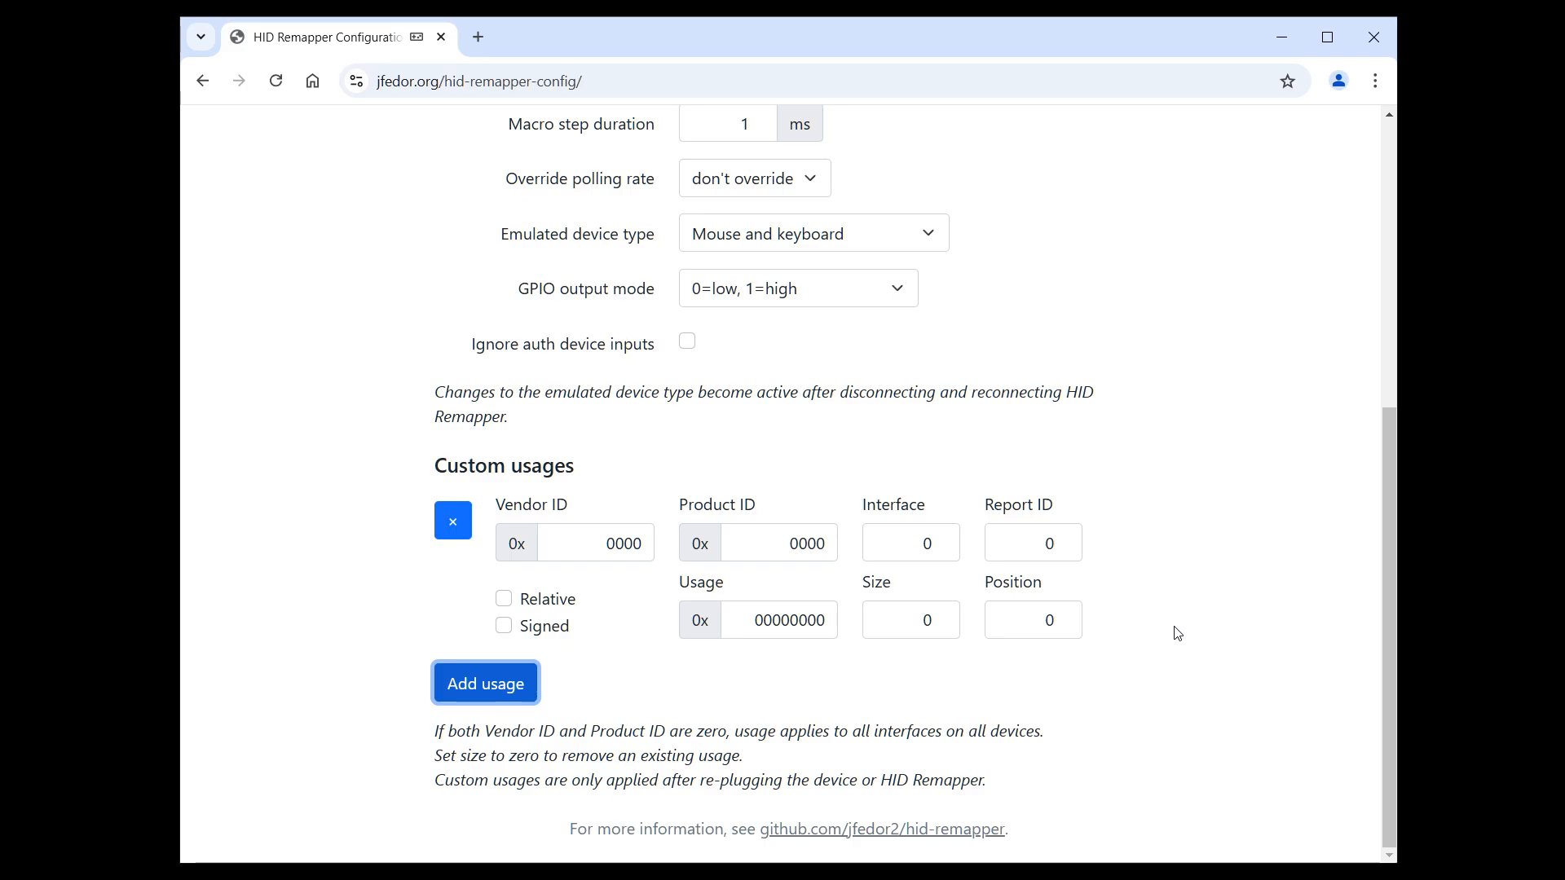
{"action": "scroll", "coordinate": [1177, 635], "scroll_direction": "up", "scroll_amount": 5}
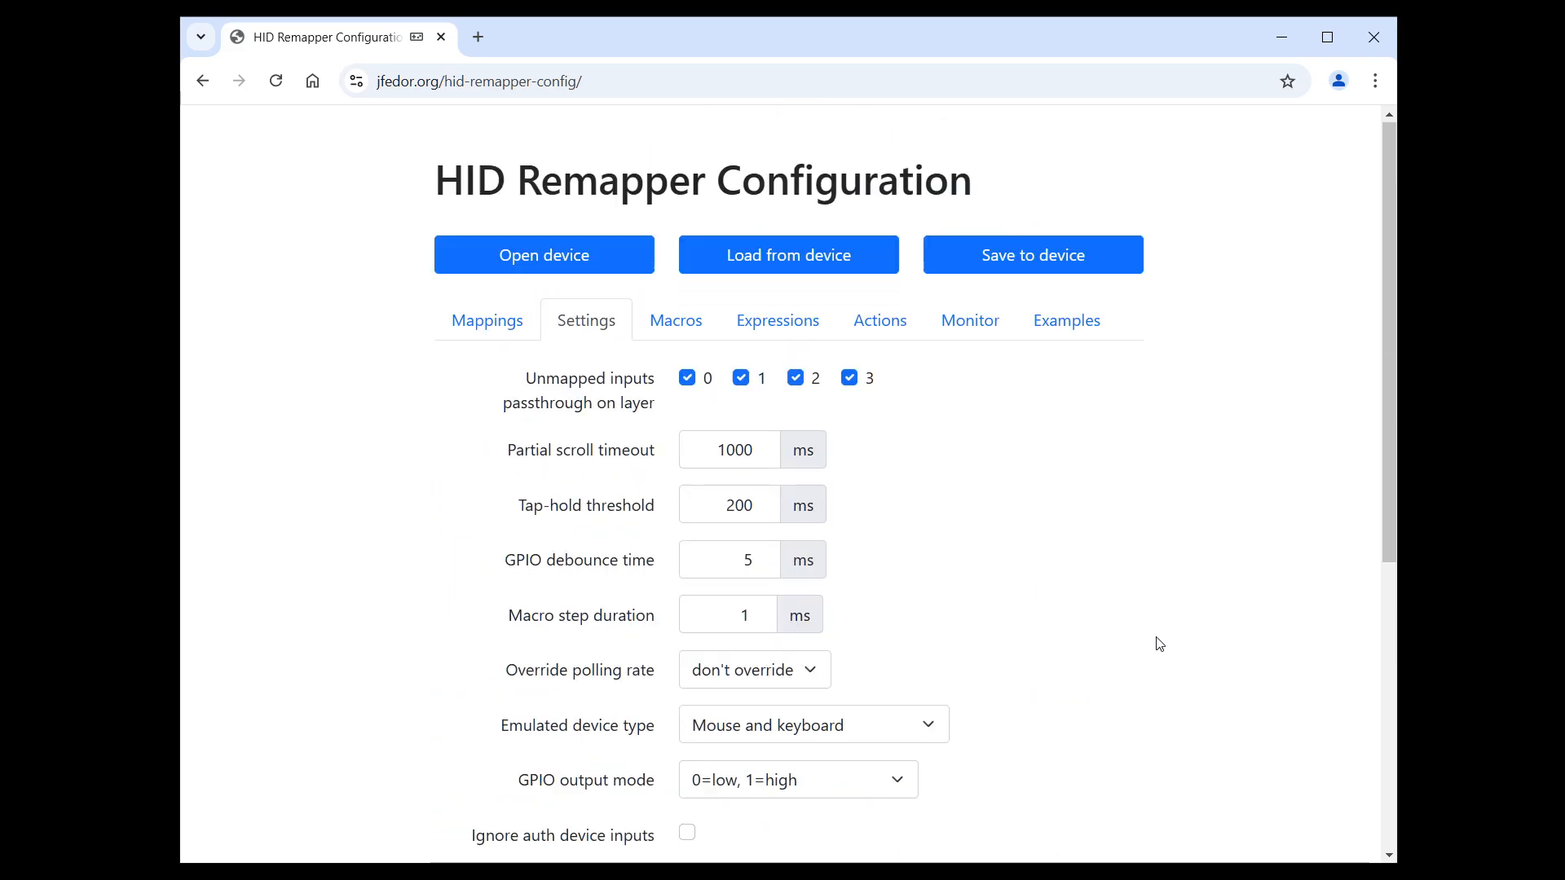
Lay out Macro 1 with three steps, giving the first step two empty key slots and the other two one each.
{"action": "left_click", "coordinate": [691, 315]}
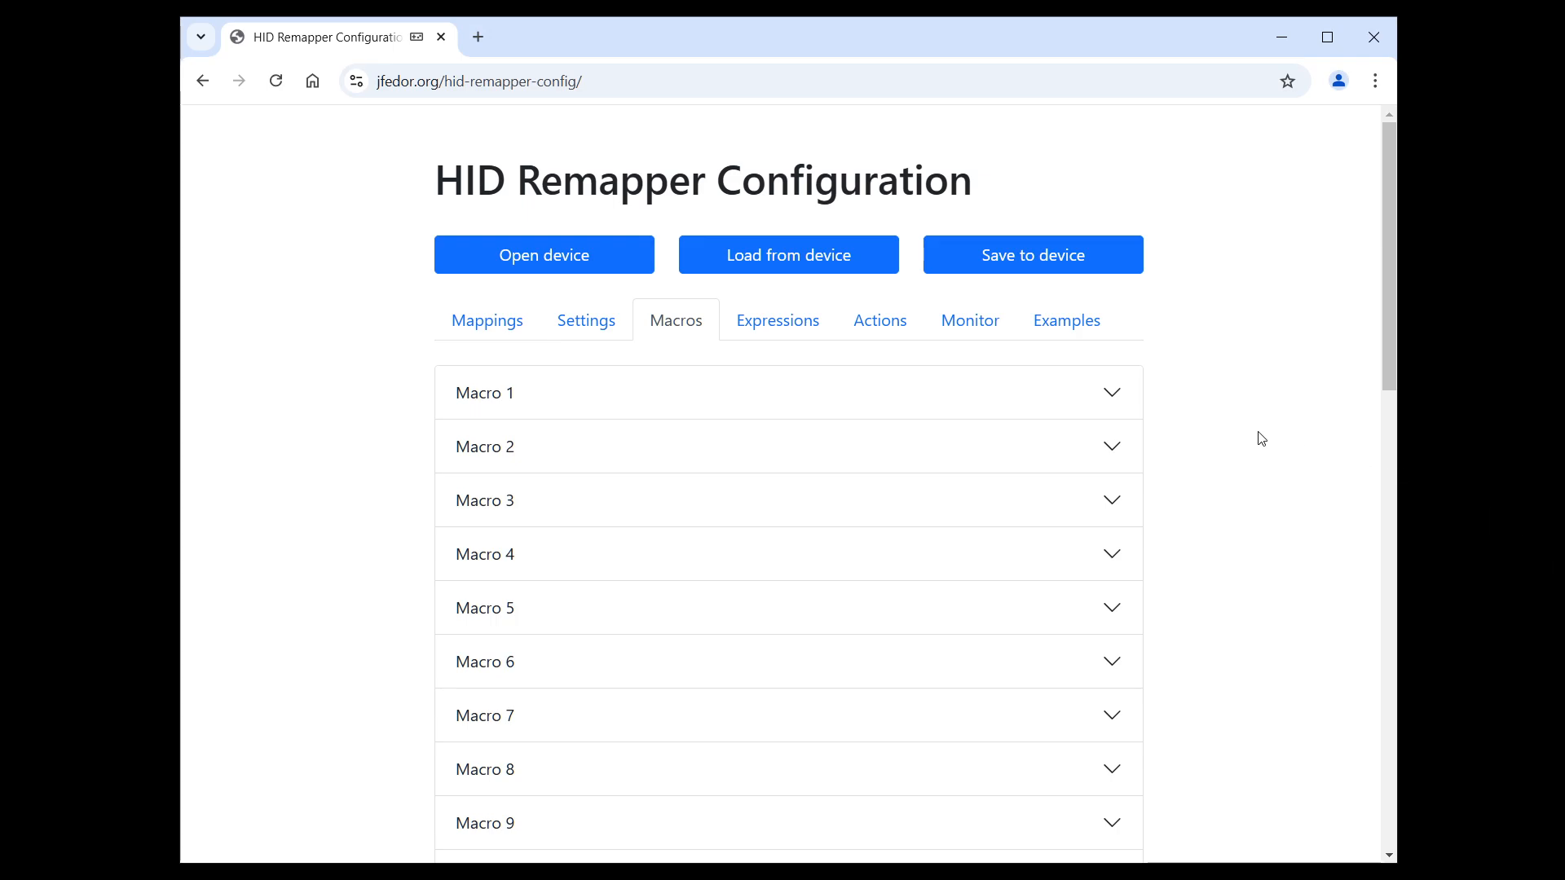
{"action": "left_click", "coordinate": [1123, 396]}
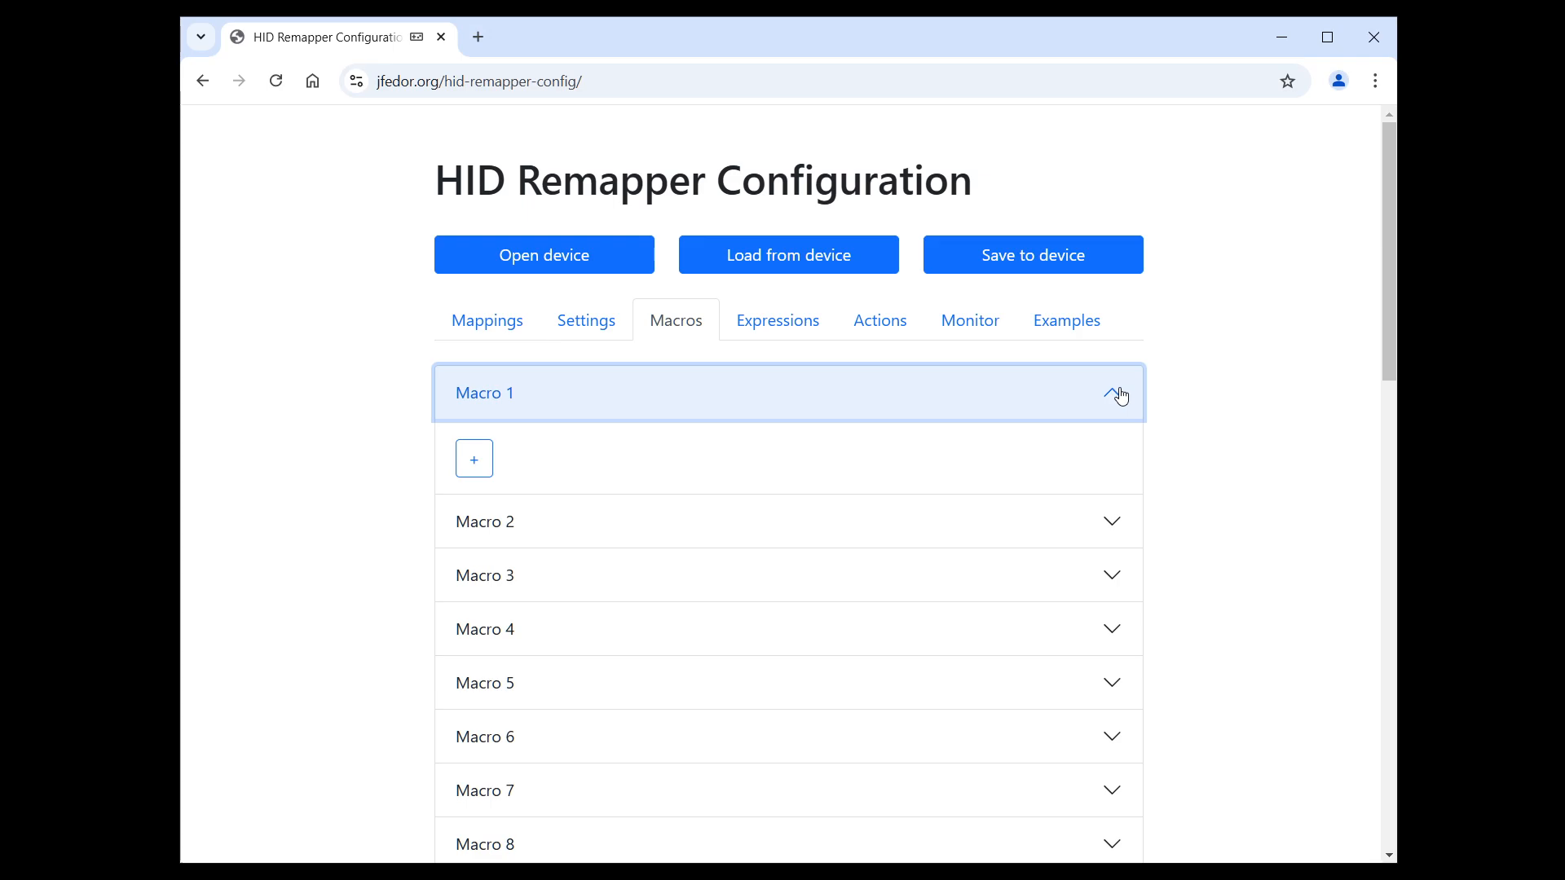
{"action": "left_click", "coordinate": [480, 467]}
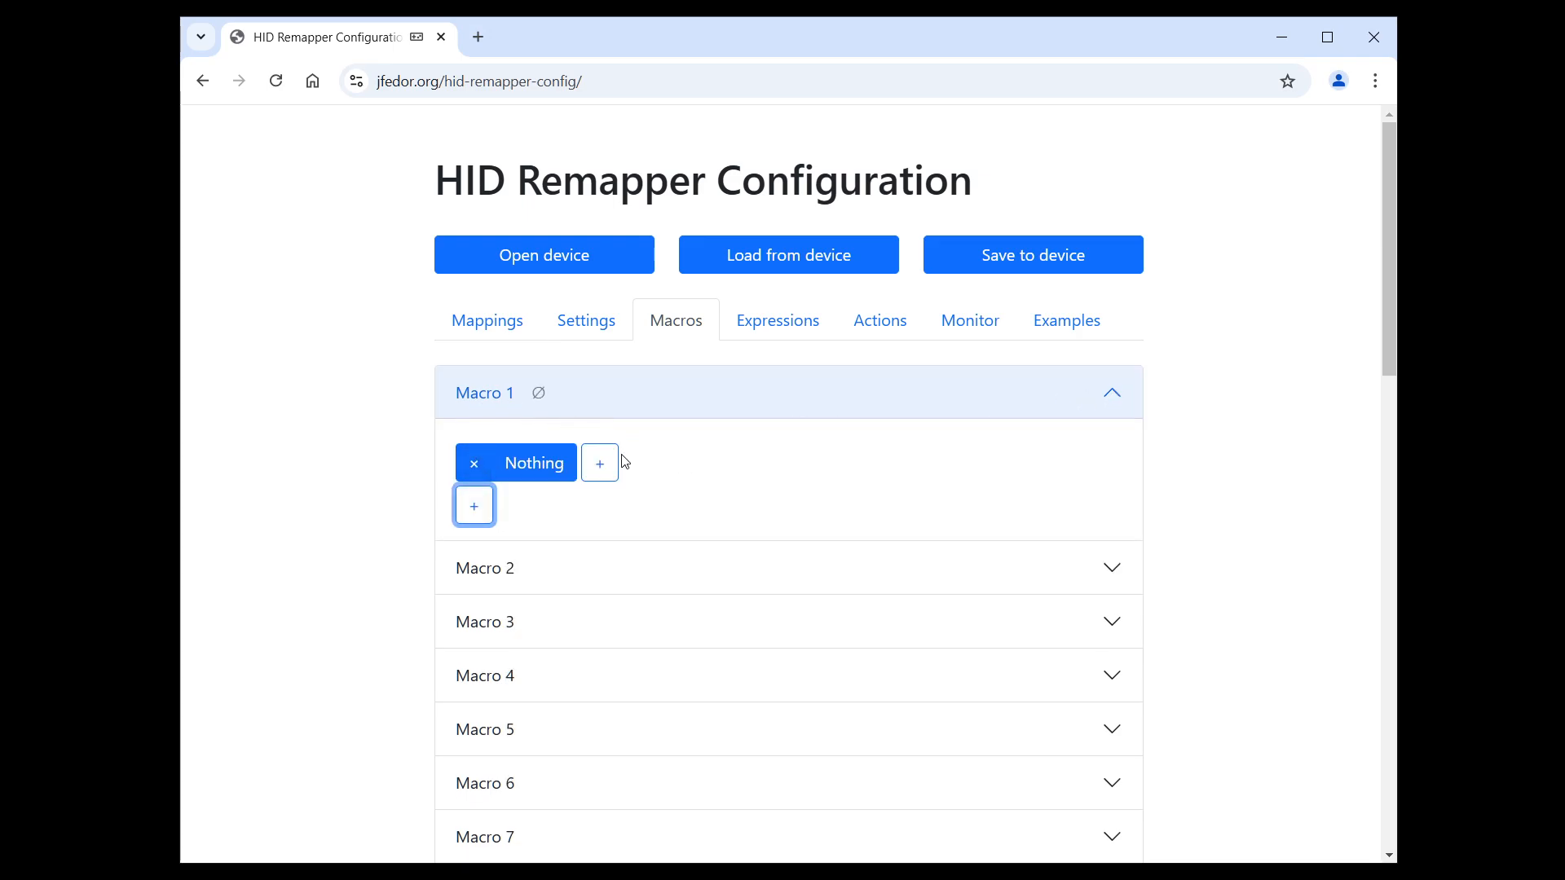
{"action": "left_click", "coordinate": [593, 474]}
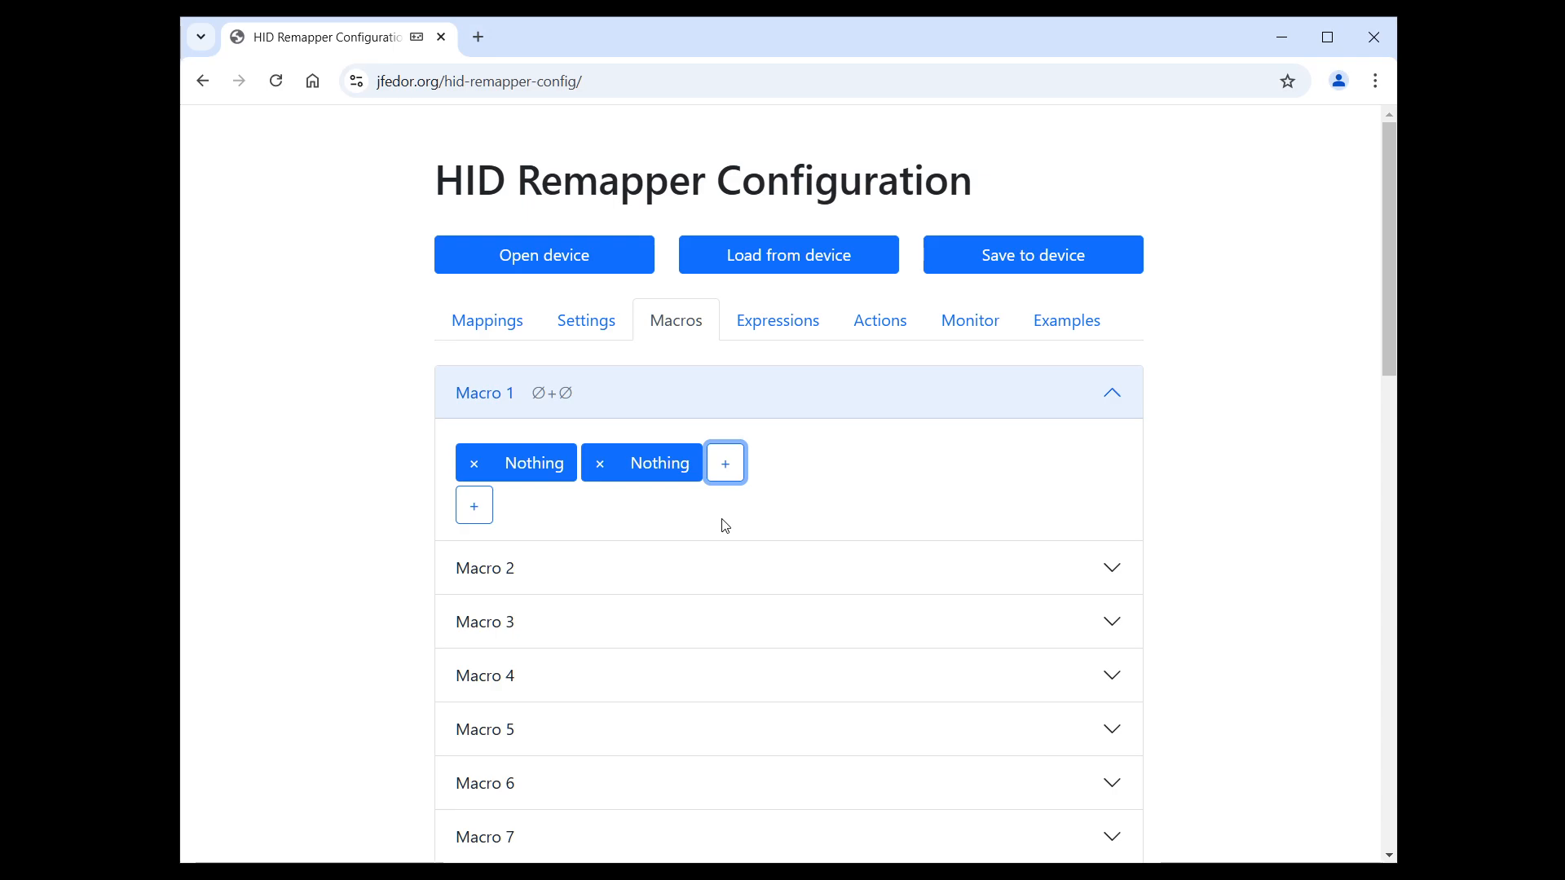
{"action": "left_click", "coordinate": [467, 507]}
{"action": "left_click", "coordinate": [473, 549]}
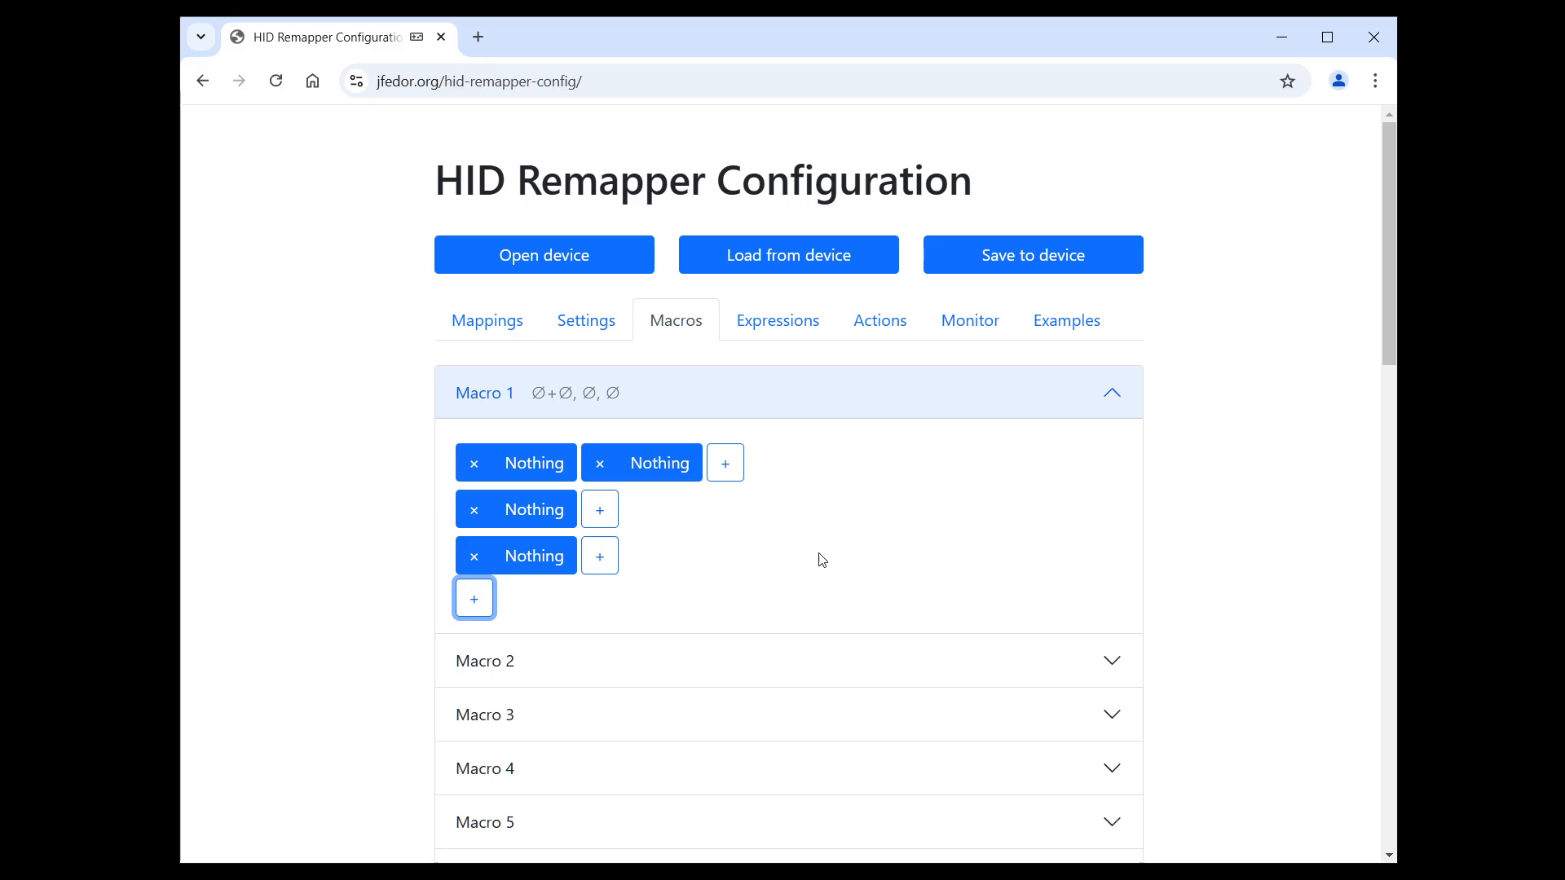
Set the first step of Macro 1 to the combination Left Control, Left Alt and Delete.
{"action": "left_click", "coordinate": [534, 471]}
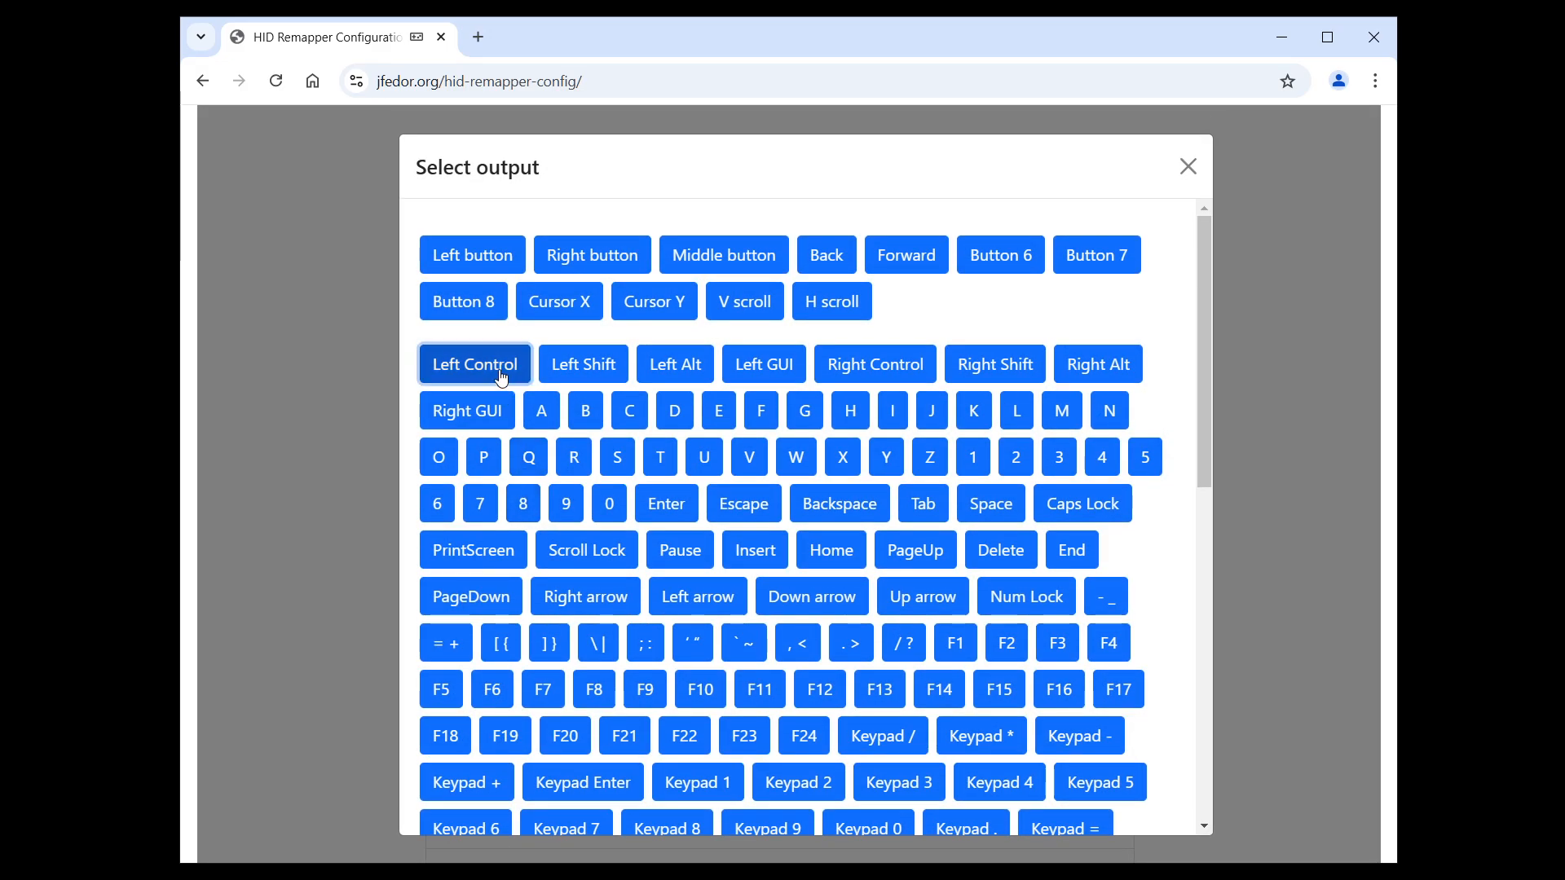
{"action": "left_click", "coordinate": [471, 365]}
{"action": "left_click", "coordinate": [670, 463]}
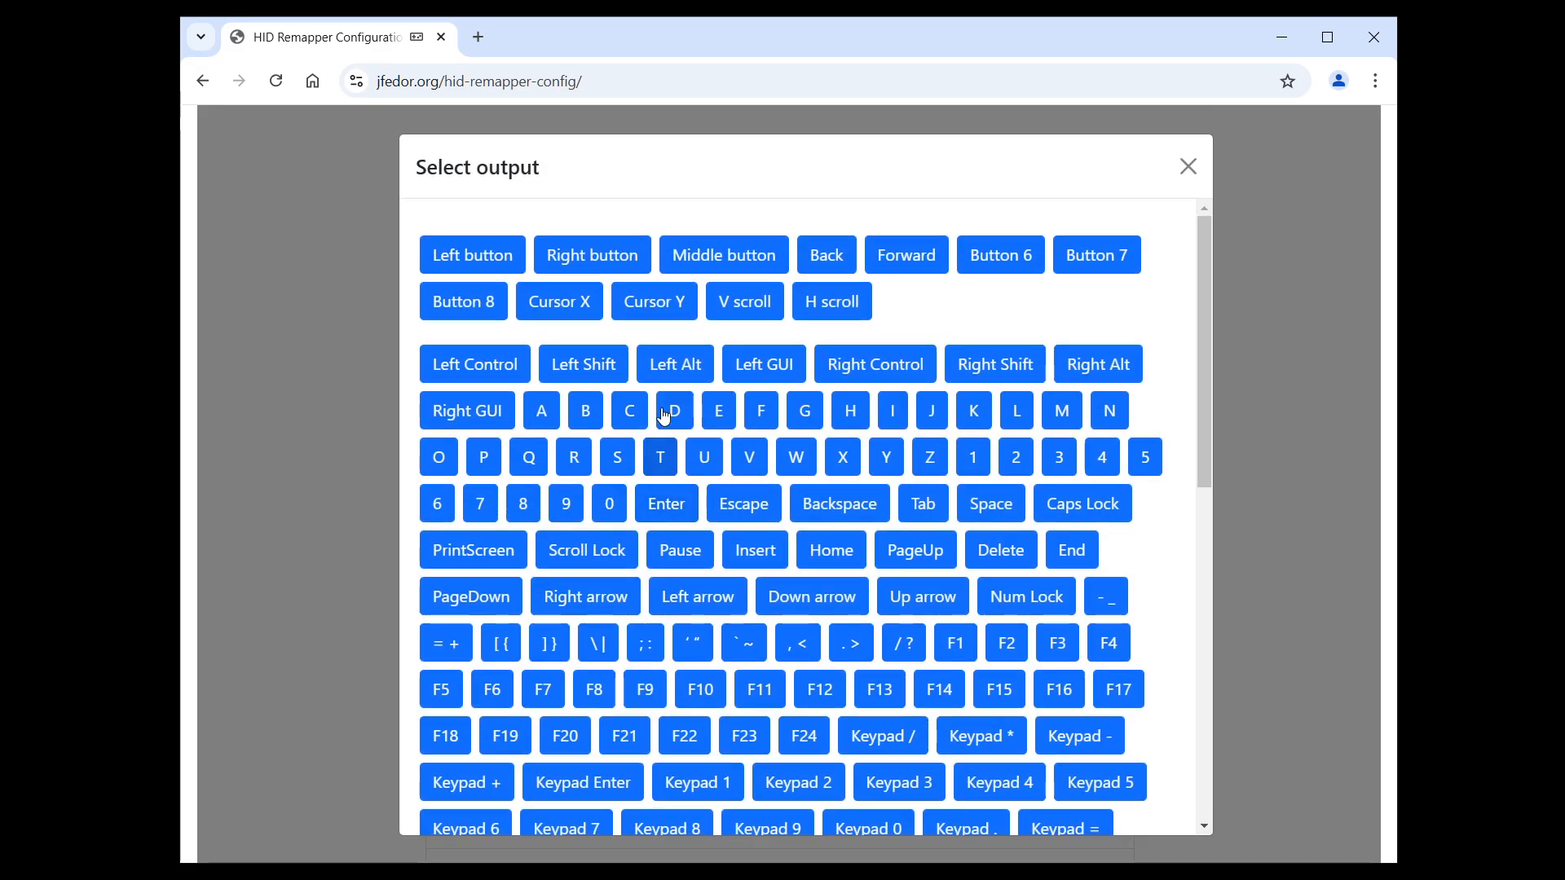
{"action": "left_click", "coordinate": [683, 361]}
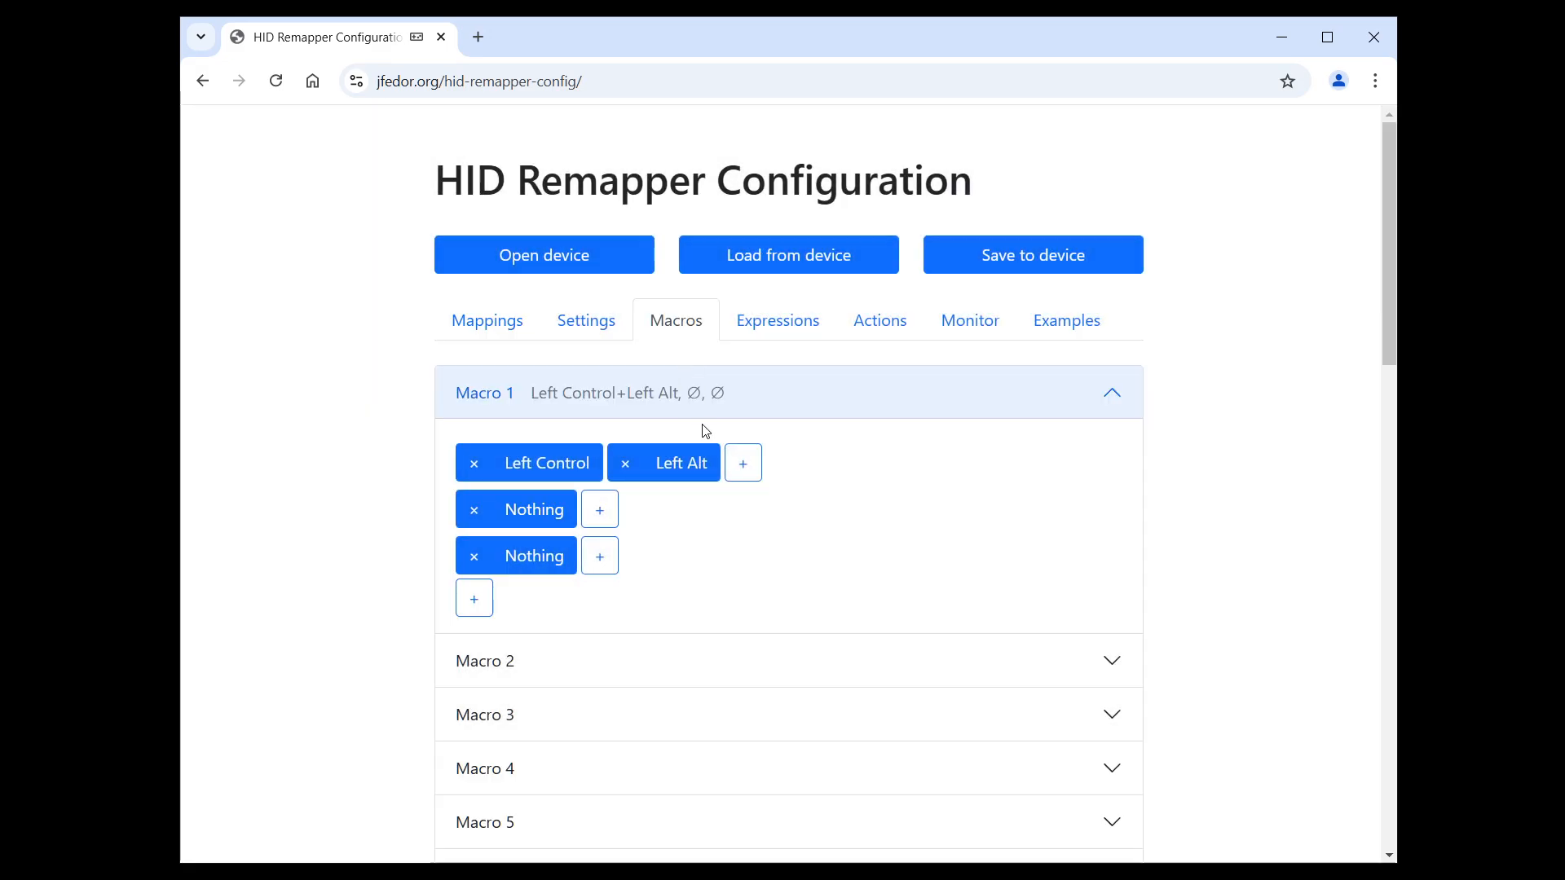
{"action": "left_click", "coordinate": [737, 466]}
{"action": "left_click", "coordinate": [787, 458]}
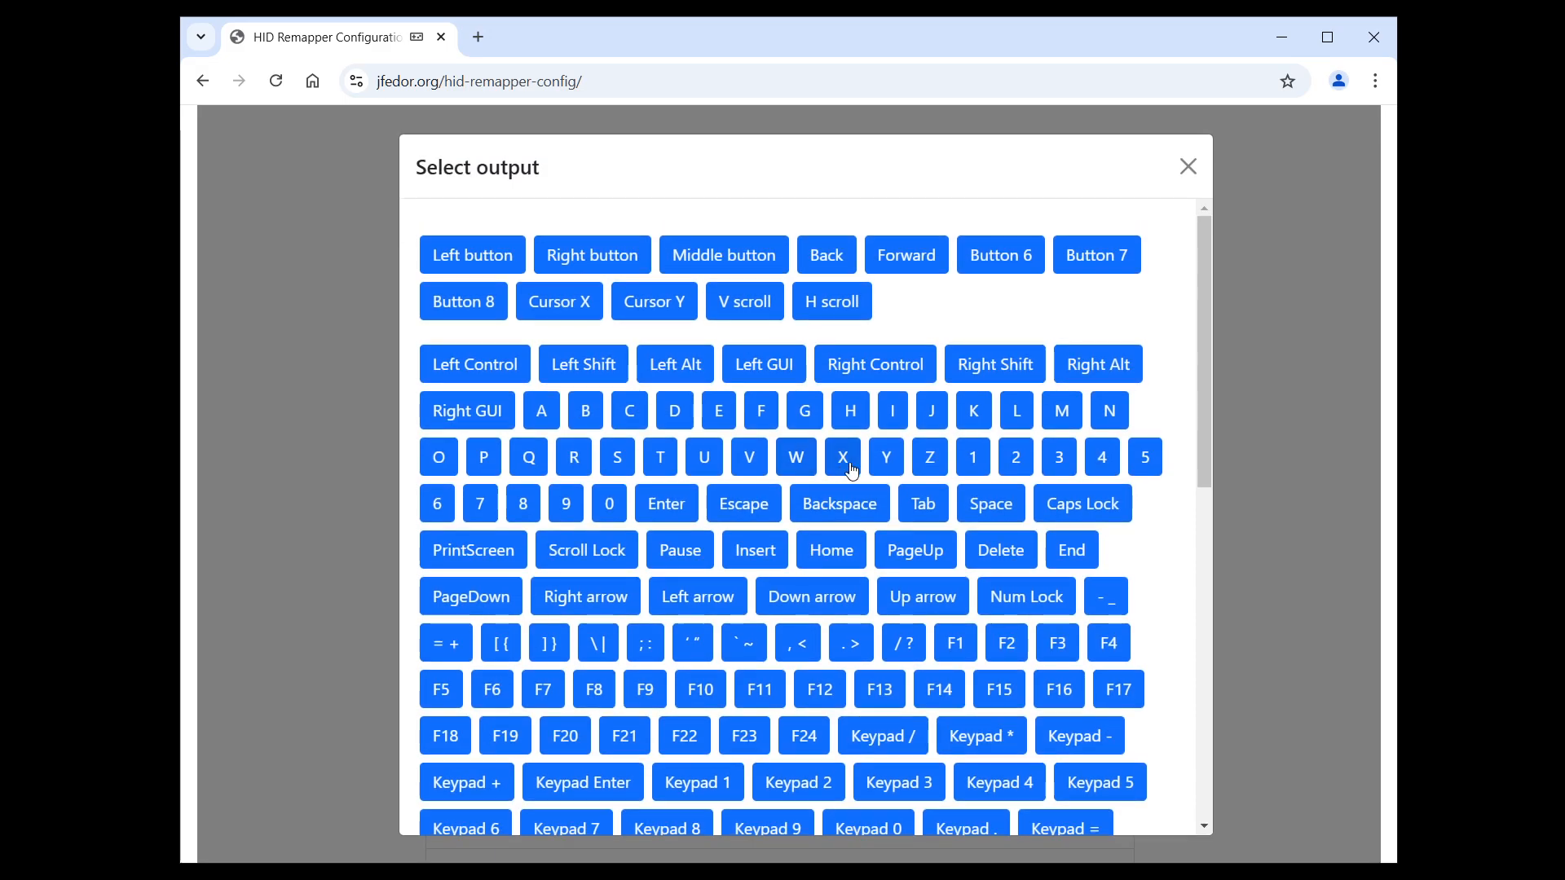
{"action": "left_click", "coordinate": [1001, 550]}
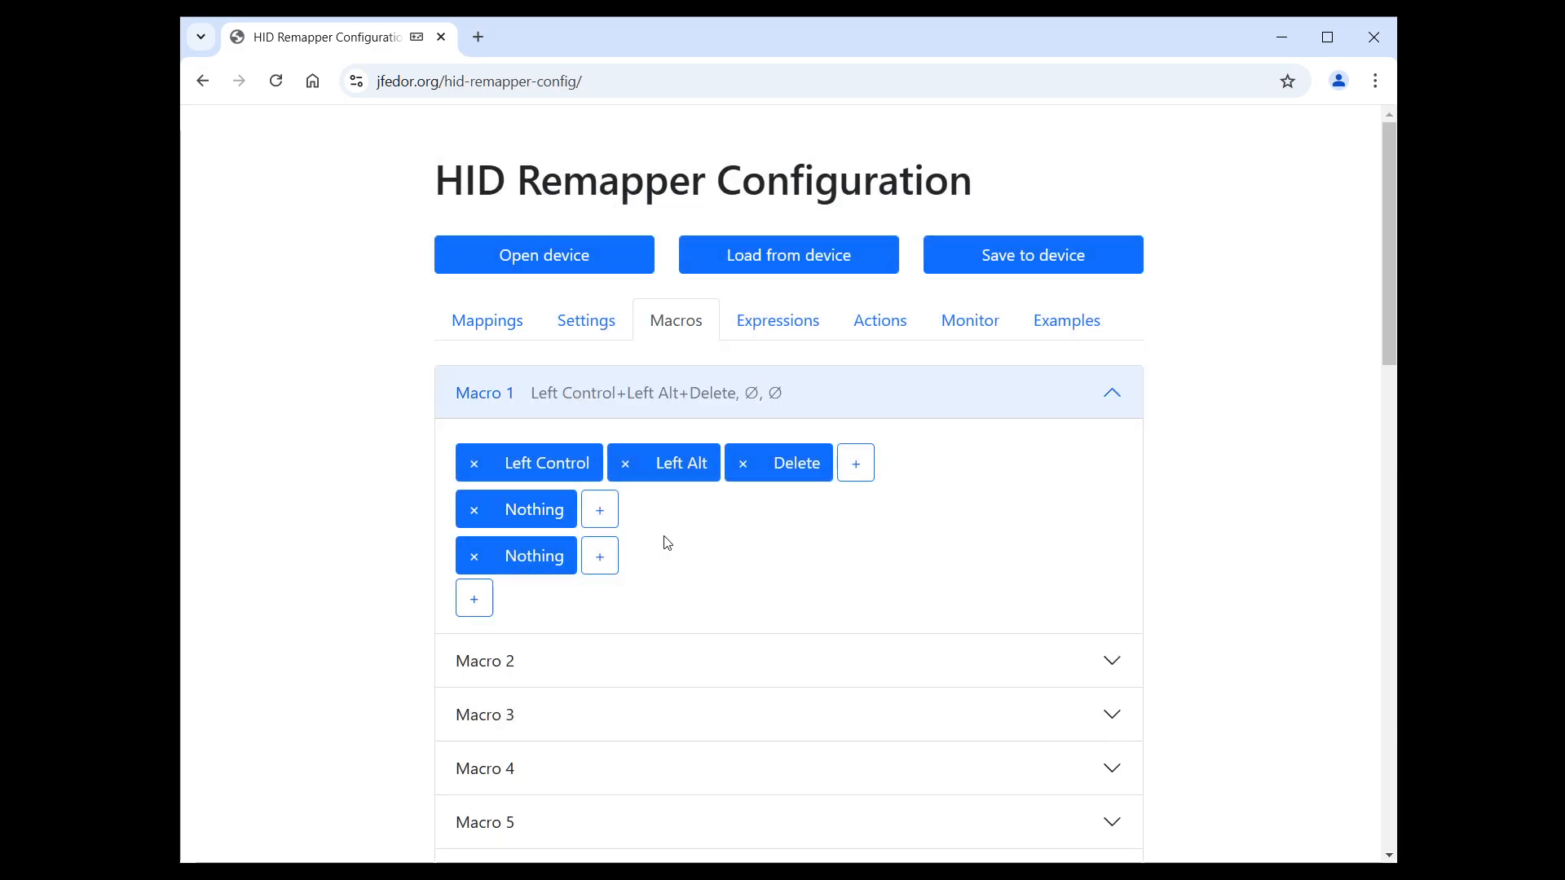
Set the second step of Macro 1 to A and the third step to B.
{"action": "left_click", "coordinate": [531, 524]}
{"action": "left_click", "coordinate": [539, 409]}
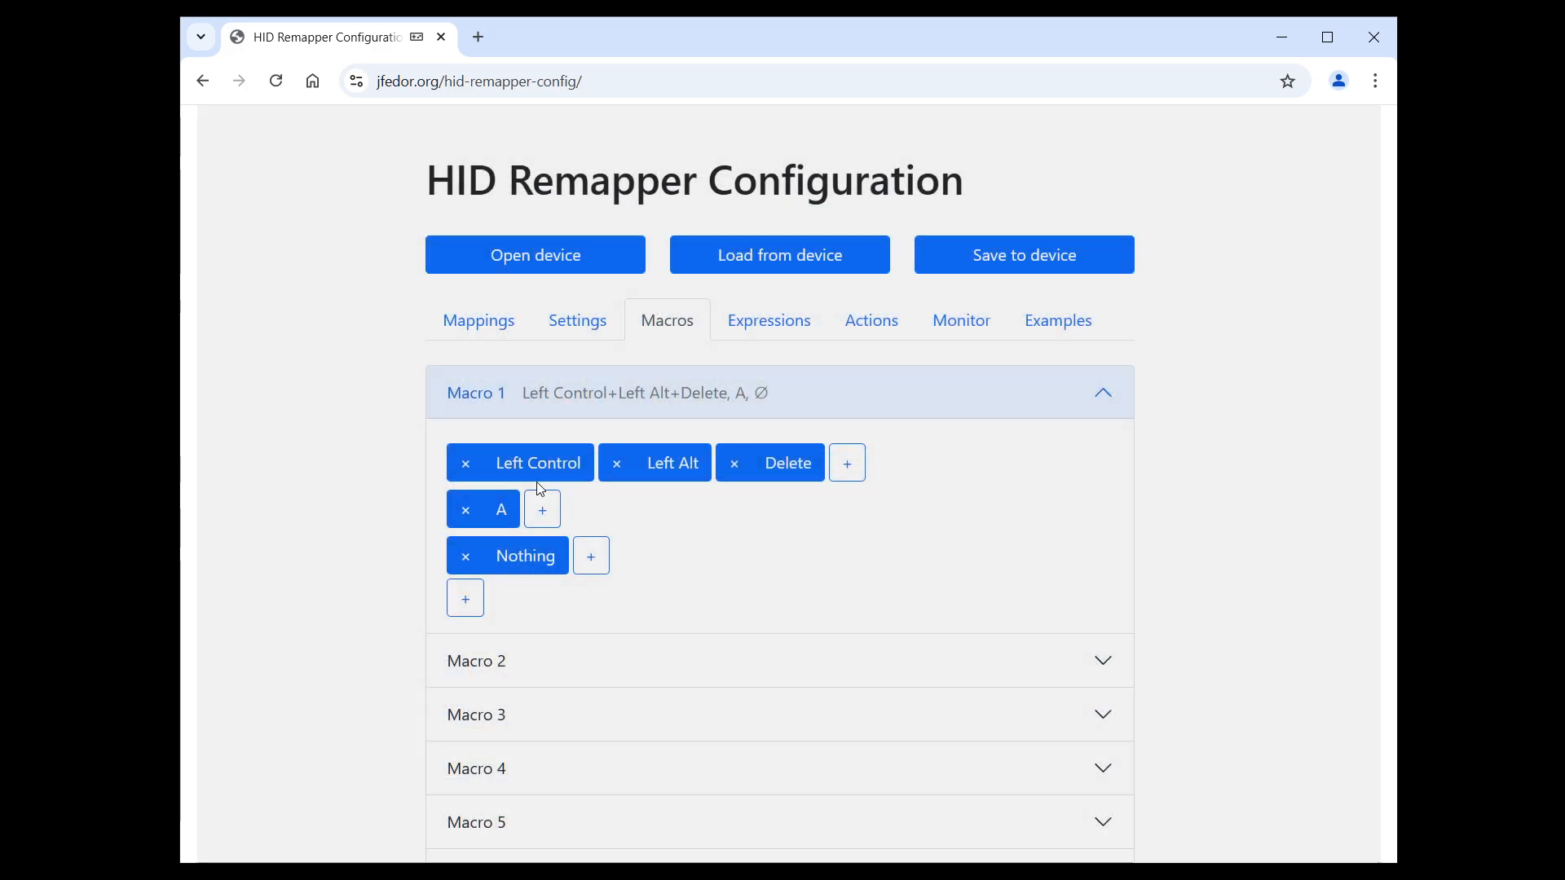
{"action": "left_click", "coordinate": [533, 561]}
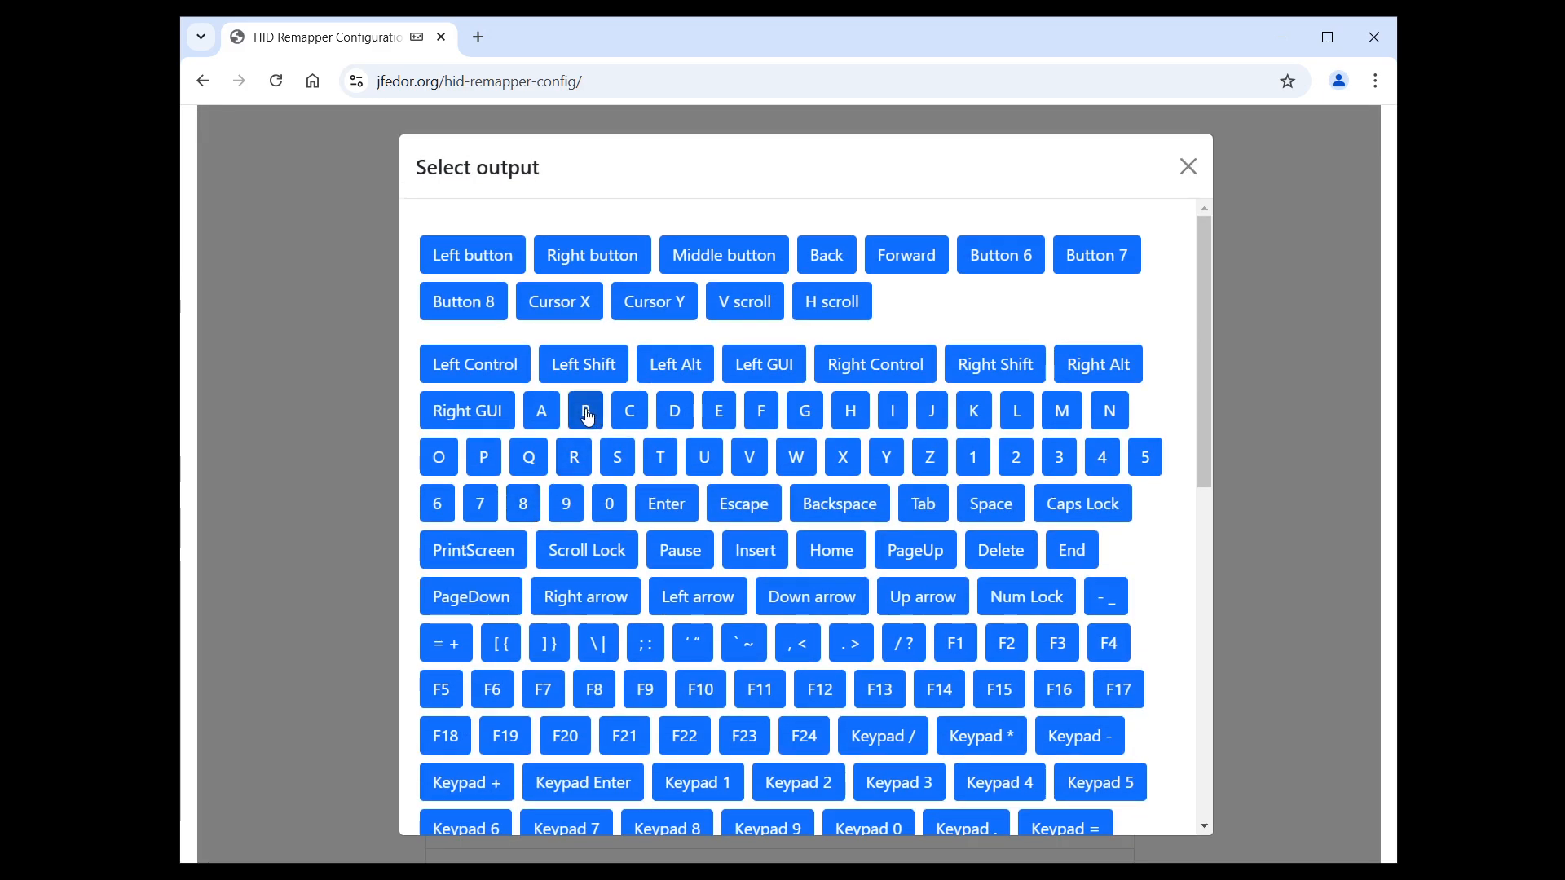
{"action": "left_click", "coordinate": [585, 414]}
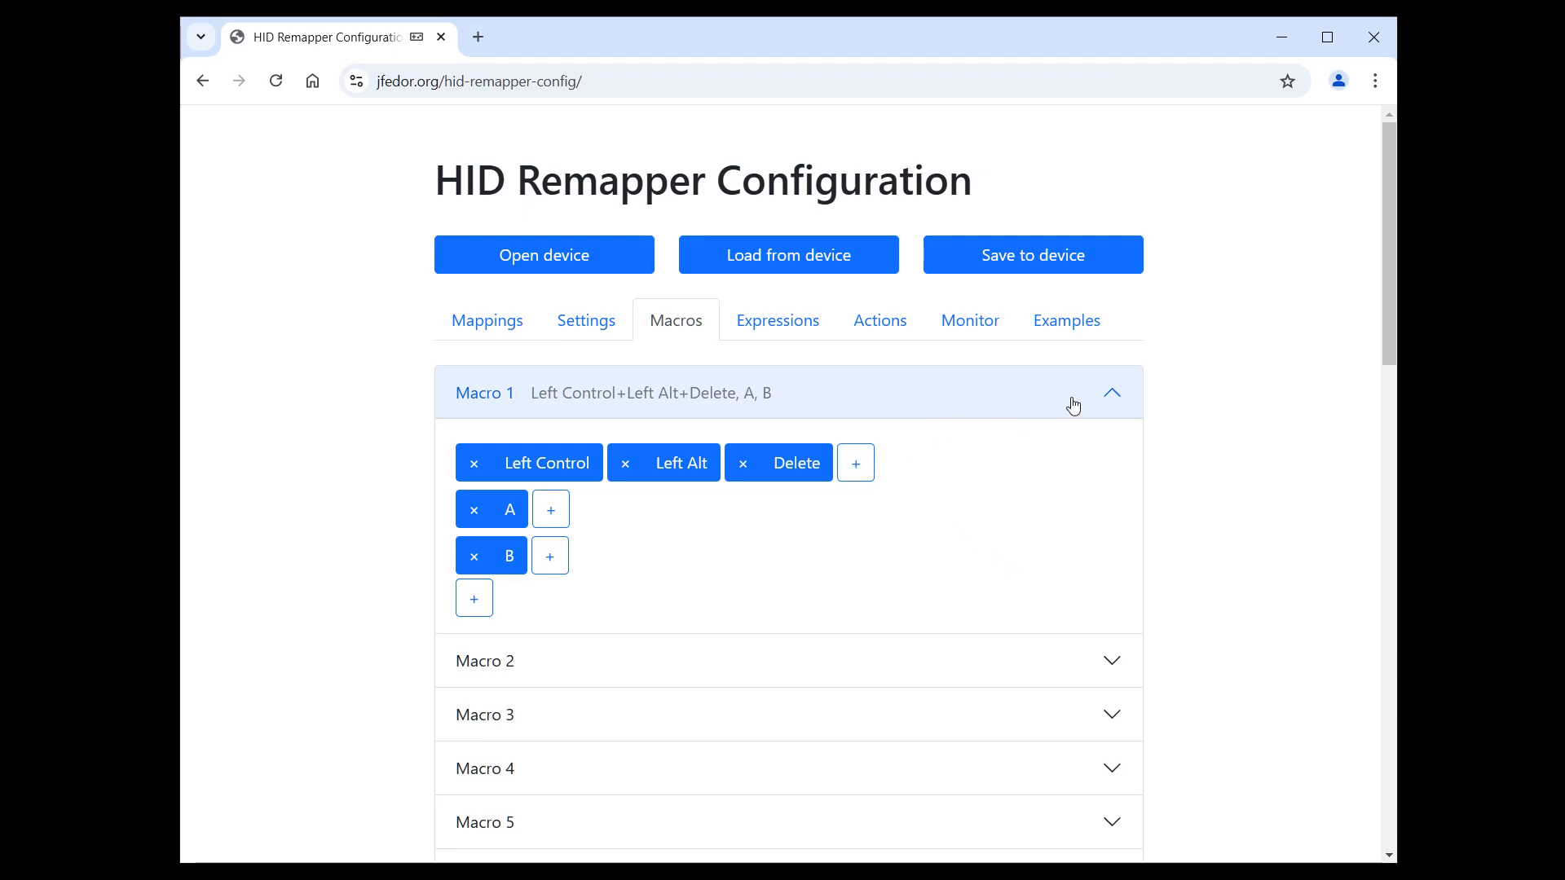
{"action": "left_click", "coordinate": [1112, 397]}
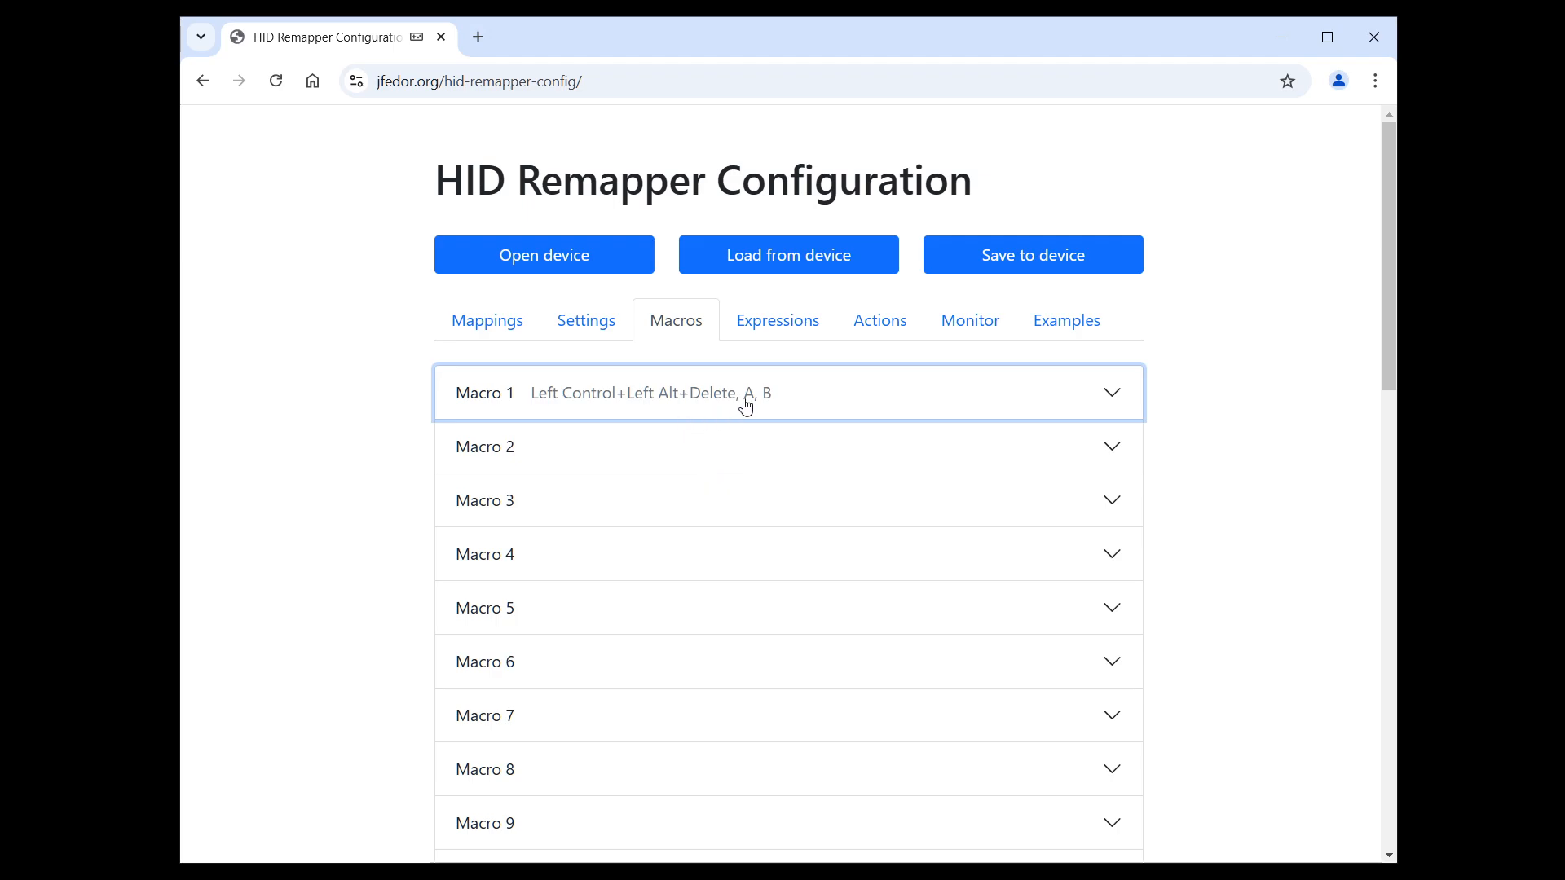
{"action": "left_click", "coordinate": [1112, 412]}
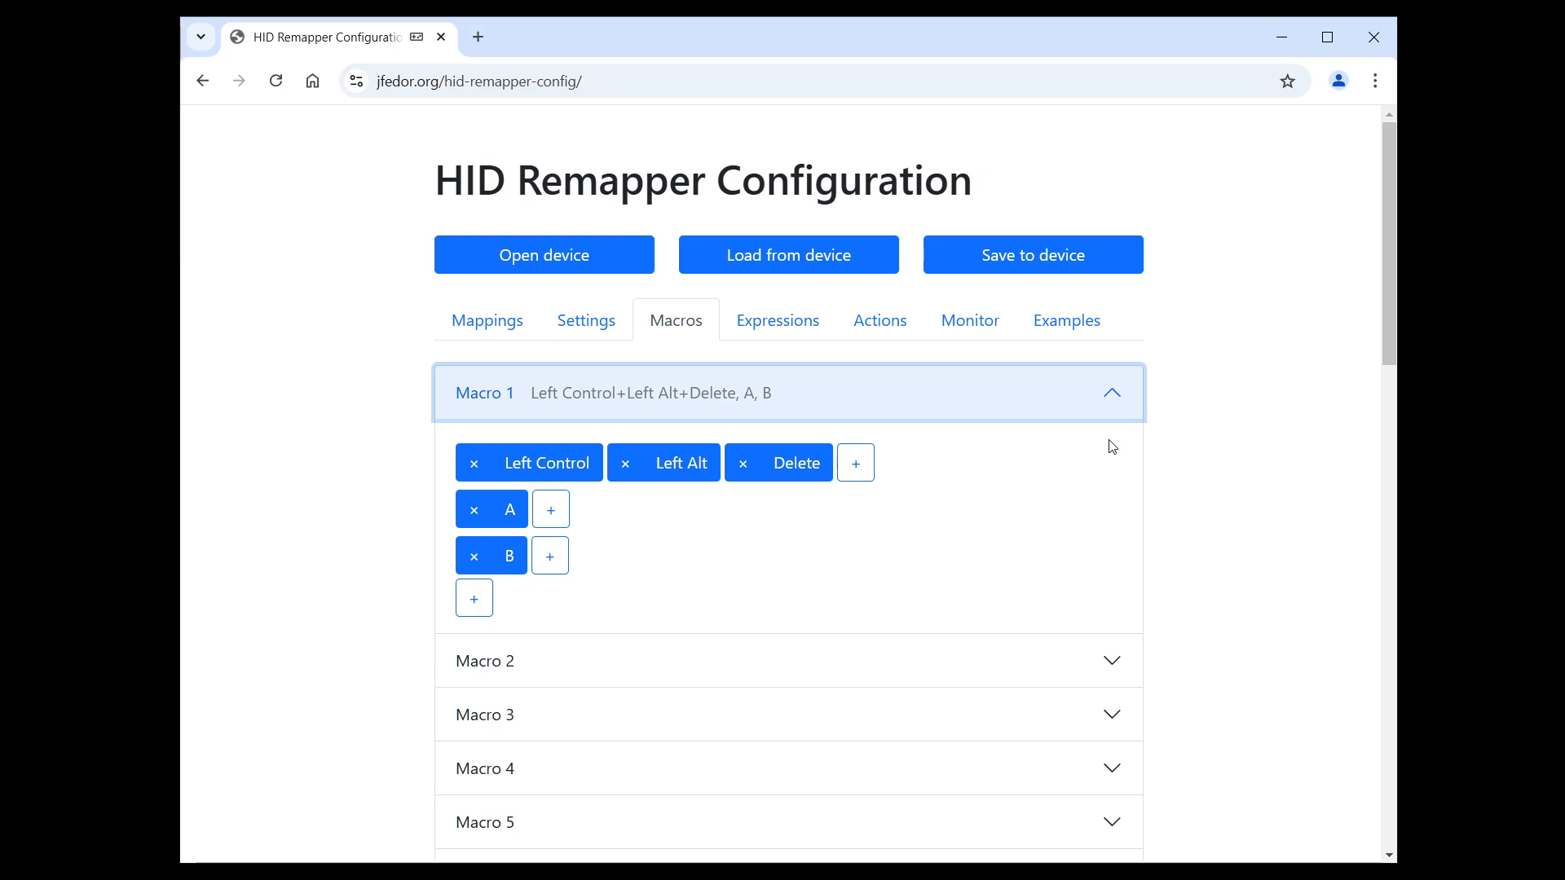
Replace the Cursor X mapping with a new mapping from input A to output Macro 1.
{"action": "left_click", "coordinate": [488, 326]}
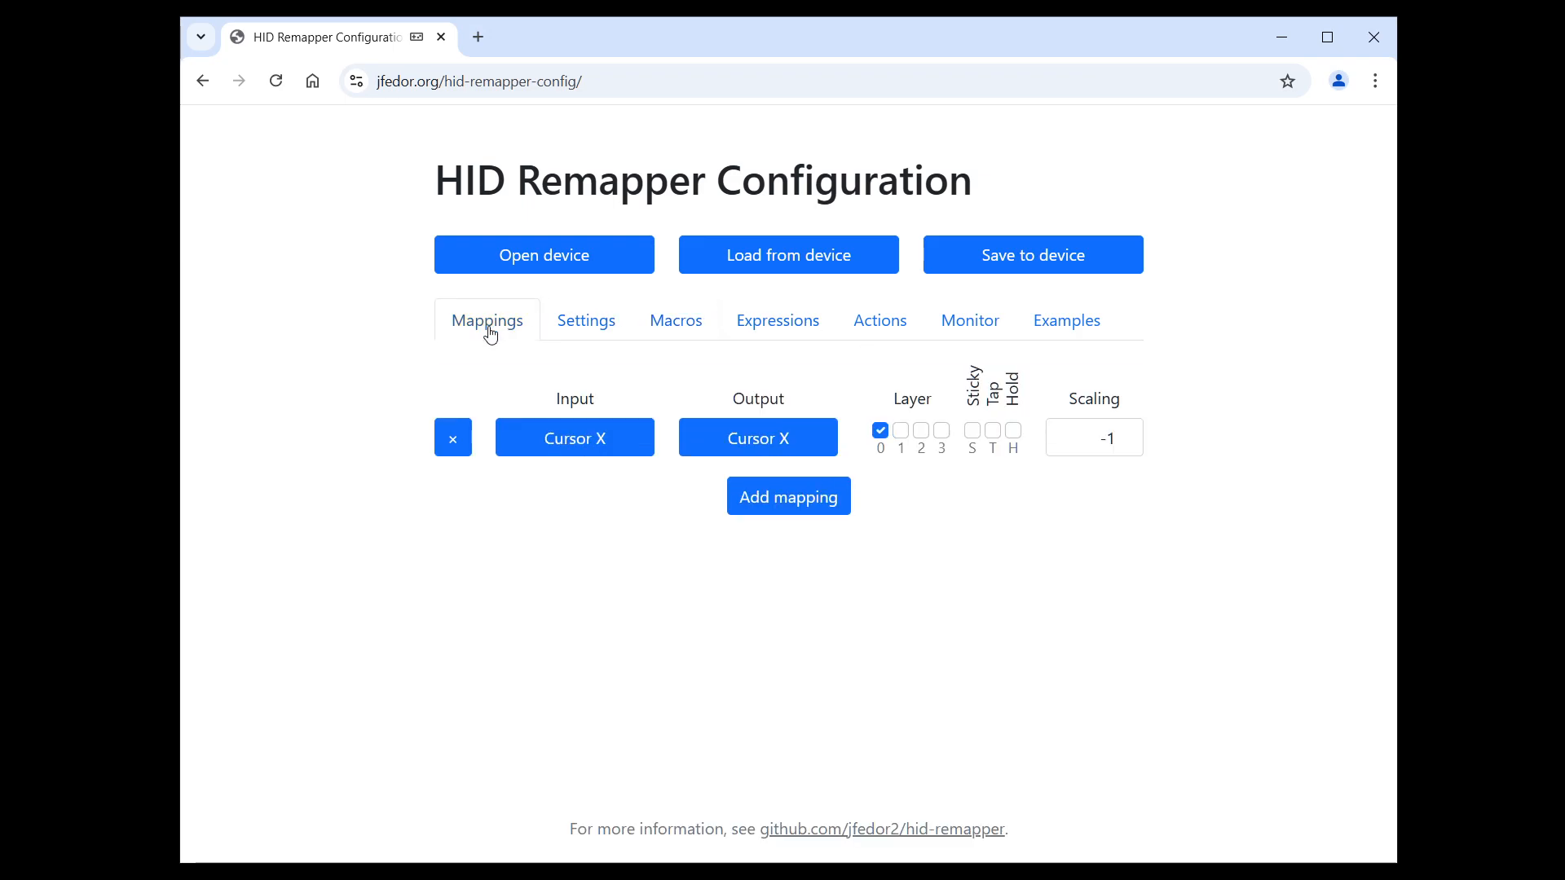
{"action": "left_click", "coordinate": [453, 438]}
{"action": "left_click", "coordinate": [733, 452]}
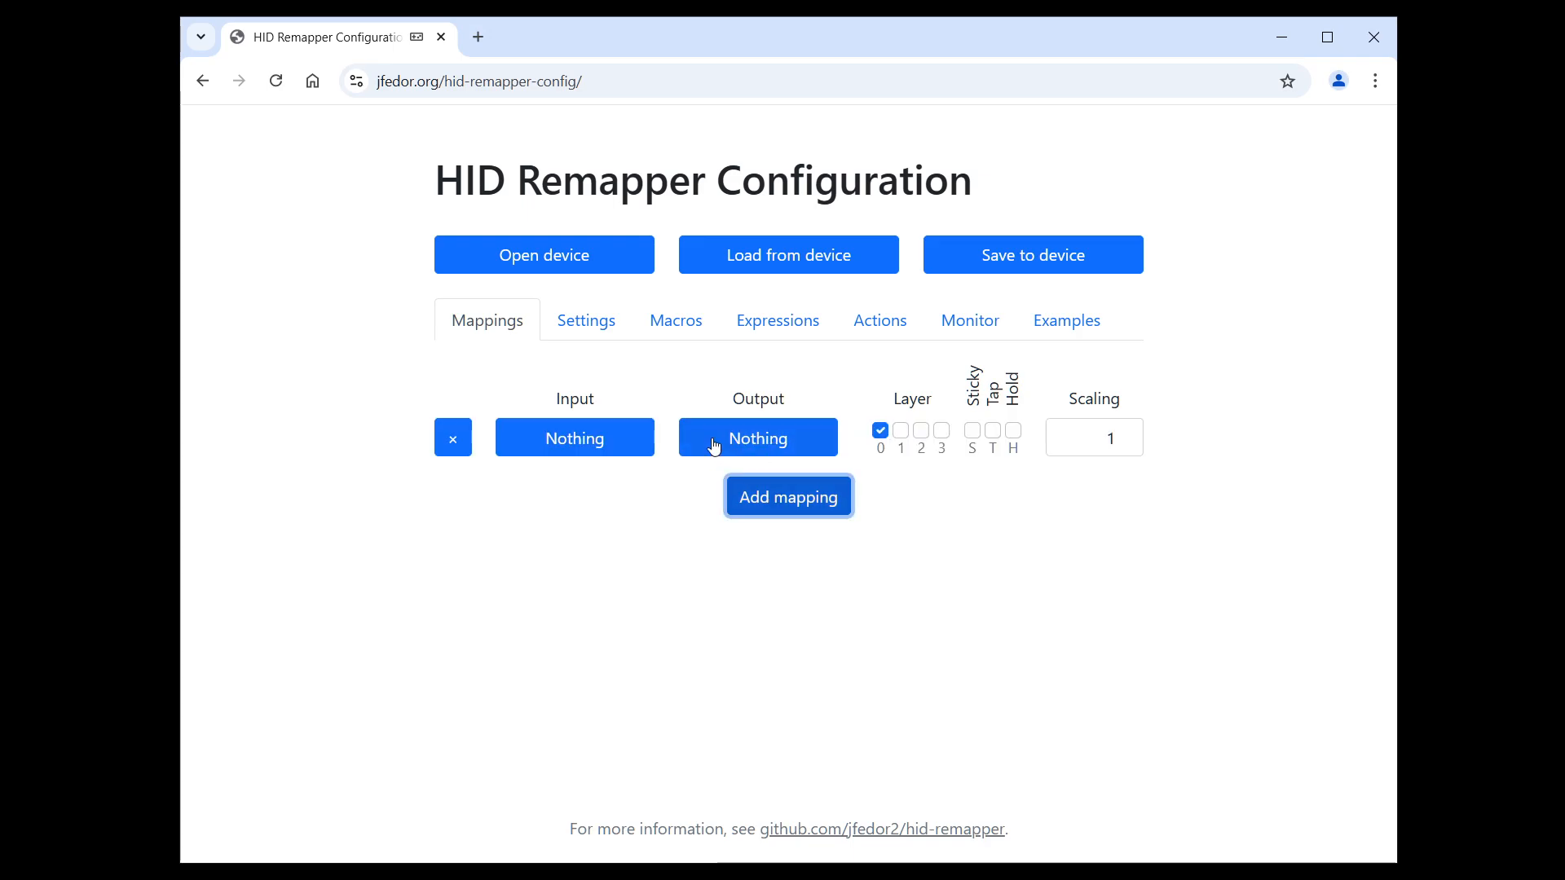
{"action": "left_click", "coordinate": [585, 439]}
{"action": "left_click", "coordinate": [542, 444]}
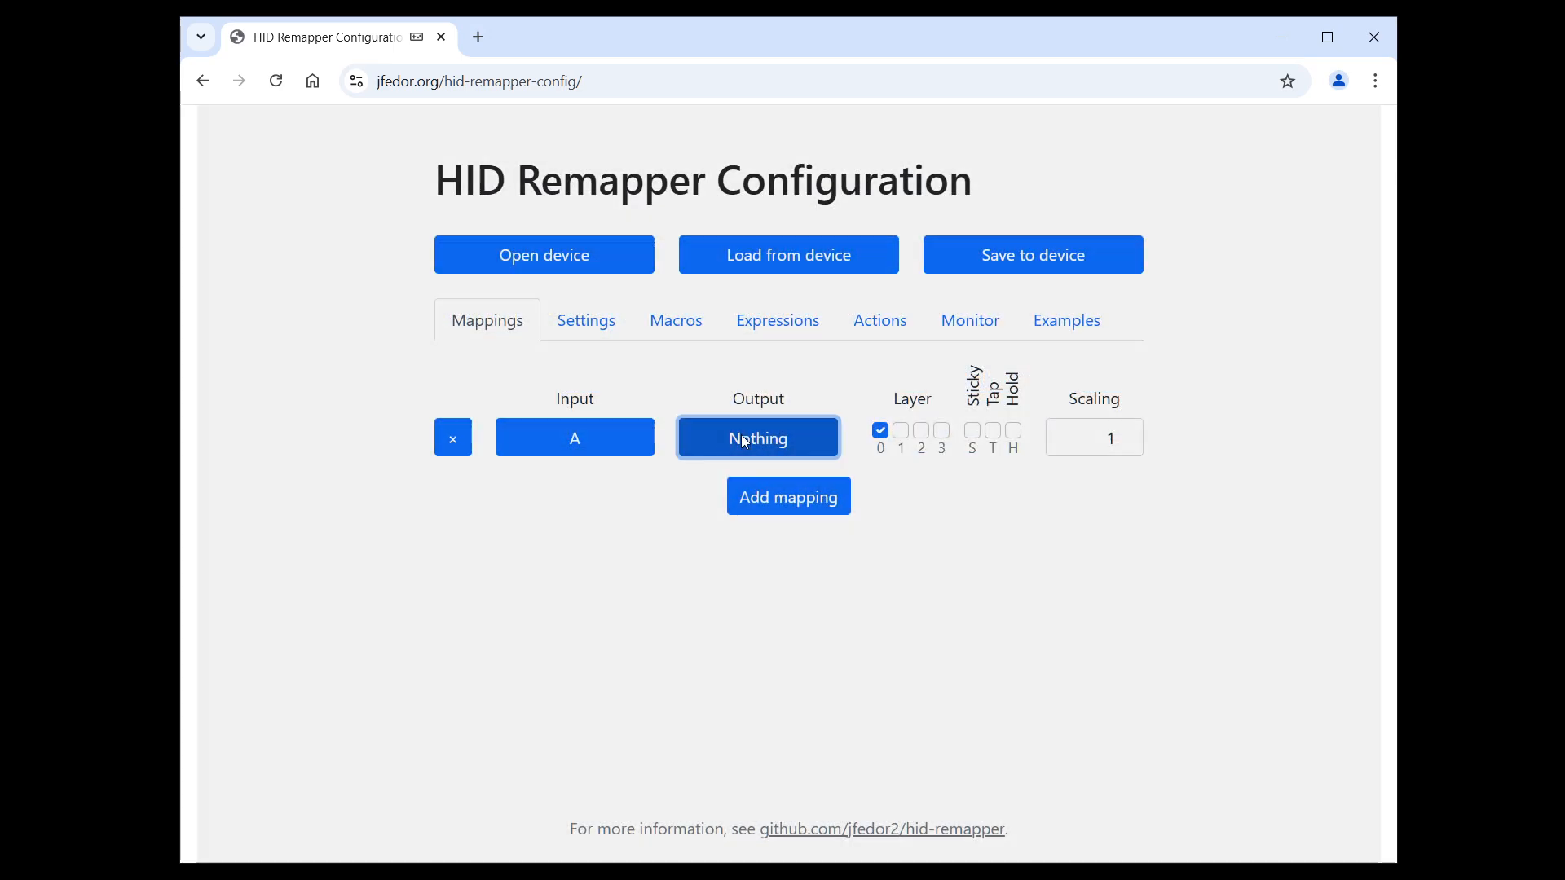
{"action": "left_click", "coordinate": [774, 438]}
{"action": "scroll", "coordinate": [812, 498], "scroll_direction": "down", "scroll_amount": 3}
{"action": "scroll", "coordinate": [820, 492], "scroll_direction": "down", "scroll_amount": 3}
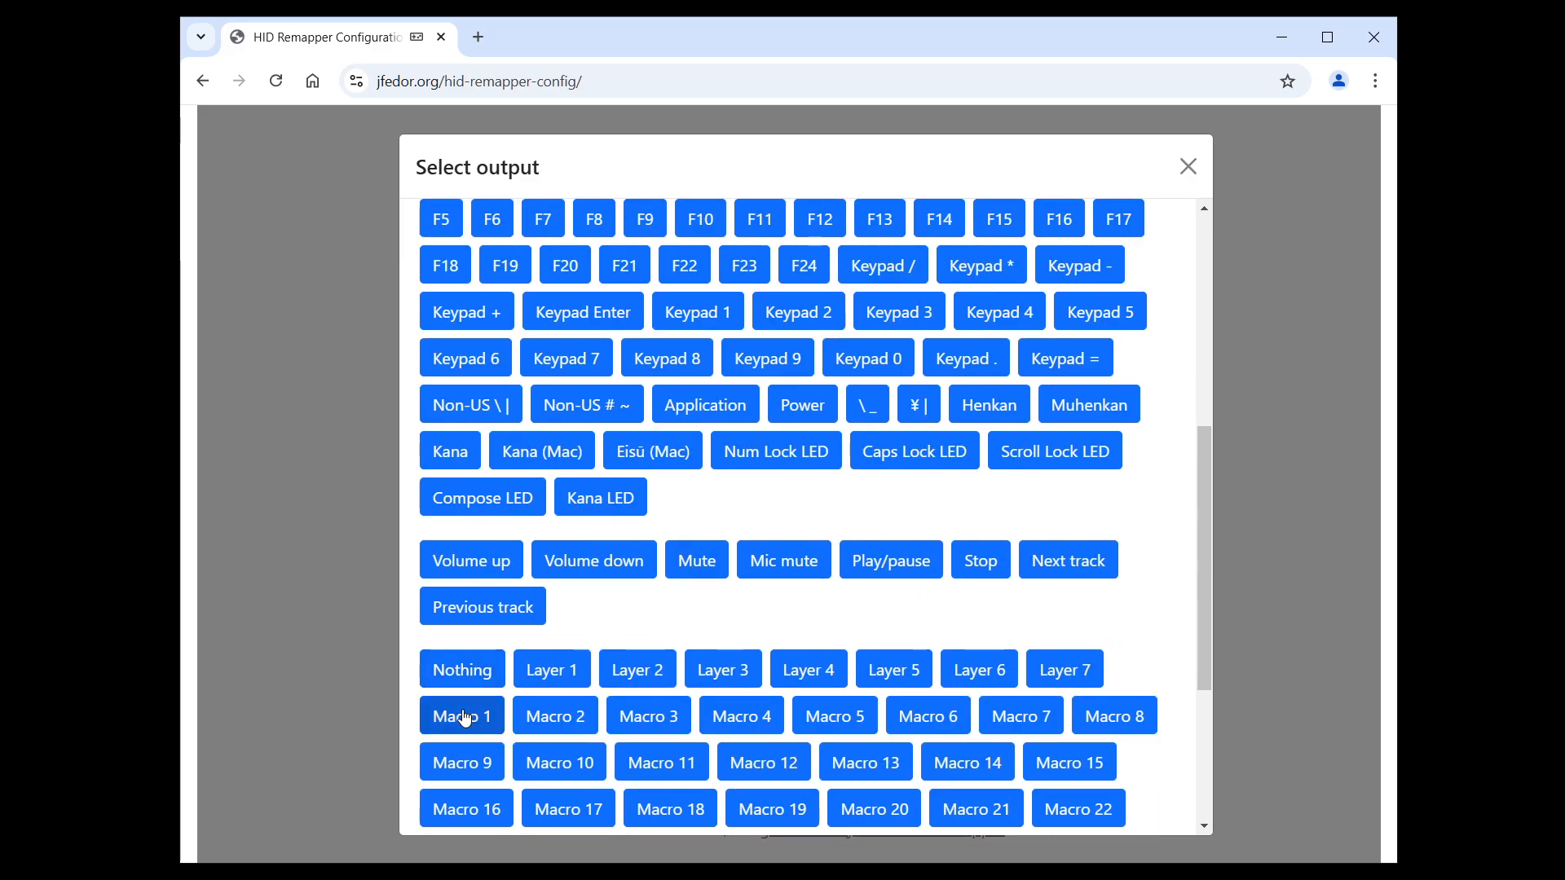
{"action": "left_click", "coordinate": [464, 717]}
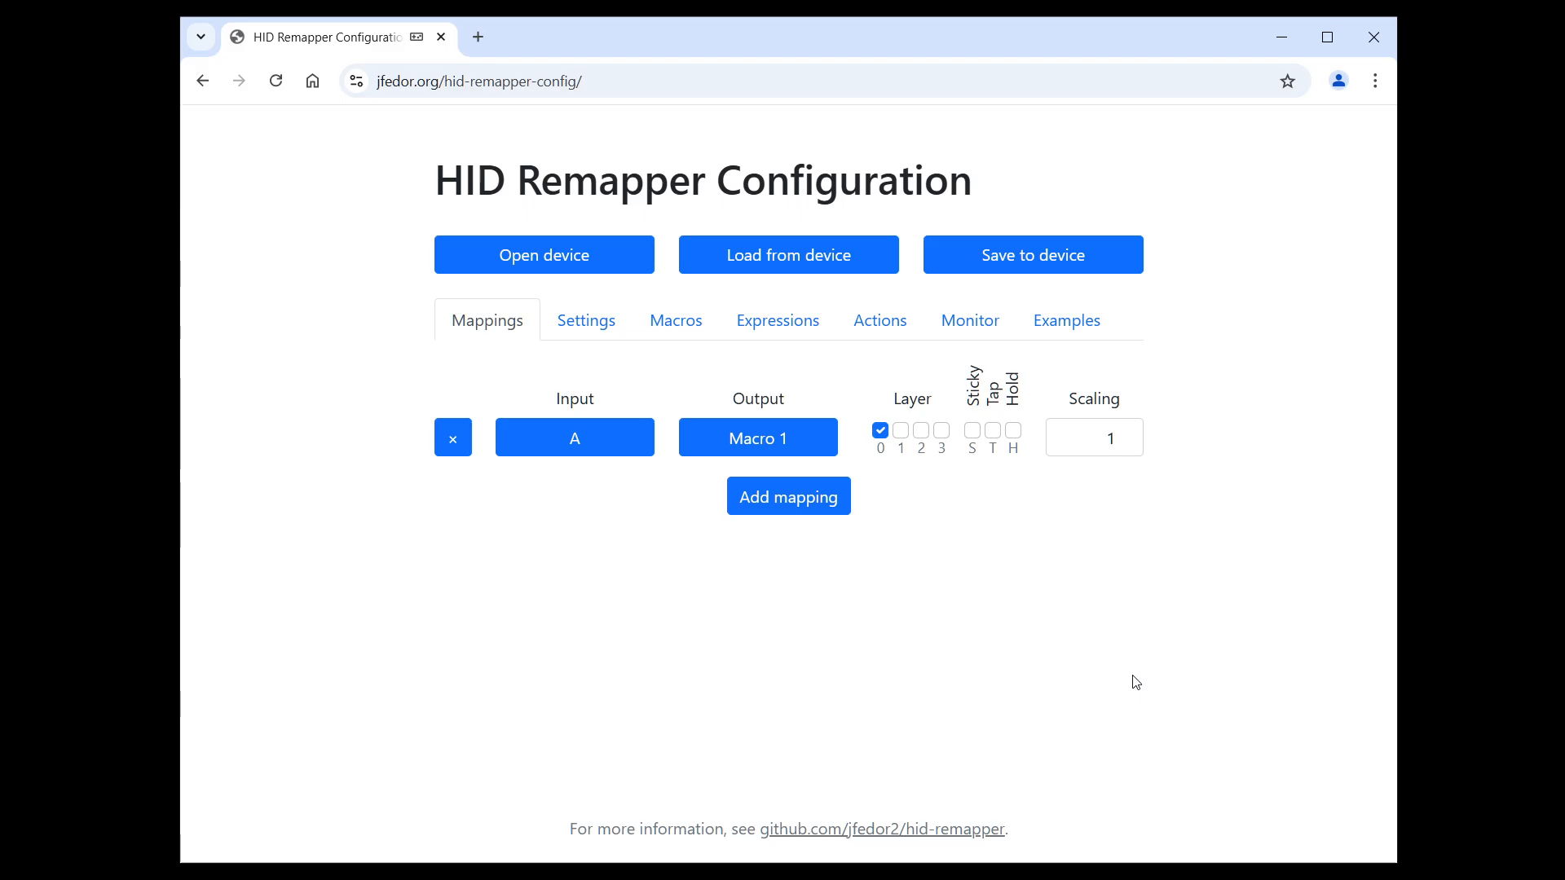
Reduce Macro 1 to two single-key steps, both set to A.
{"action": "left_click", "coordinate": [577, 328]}
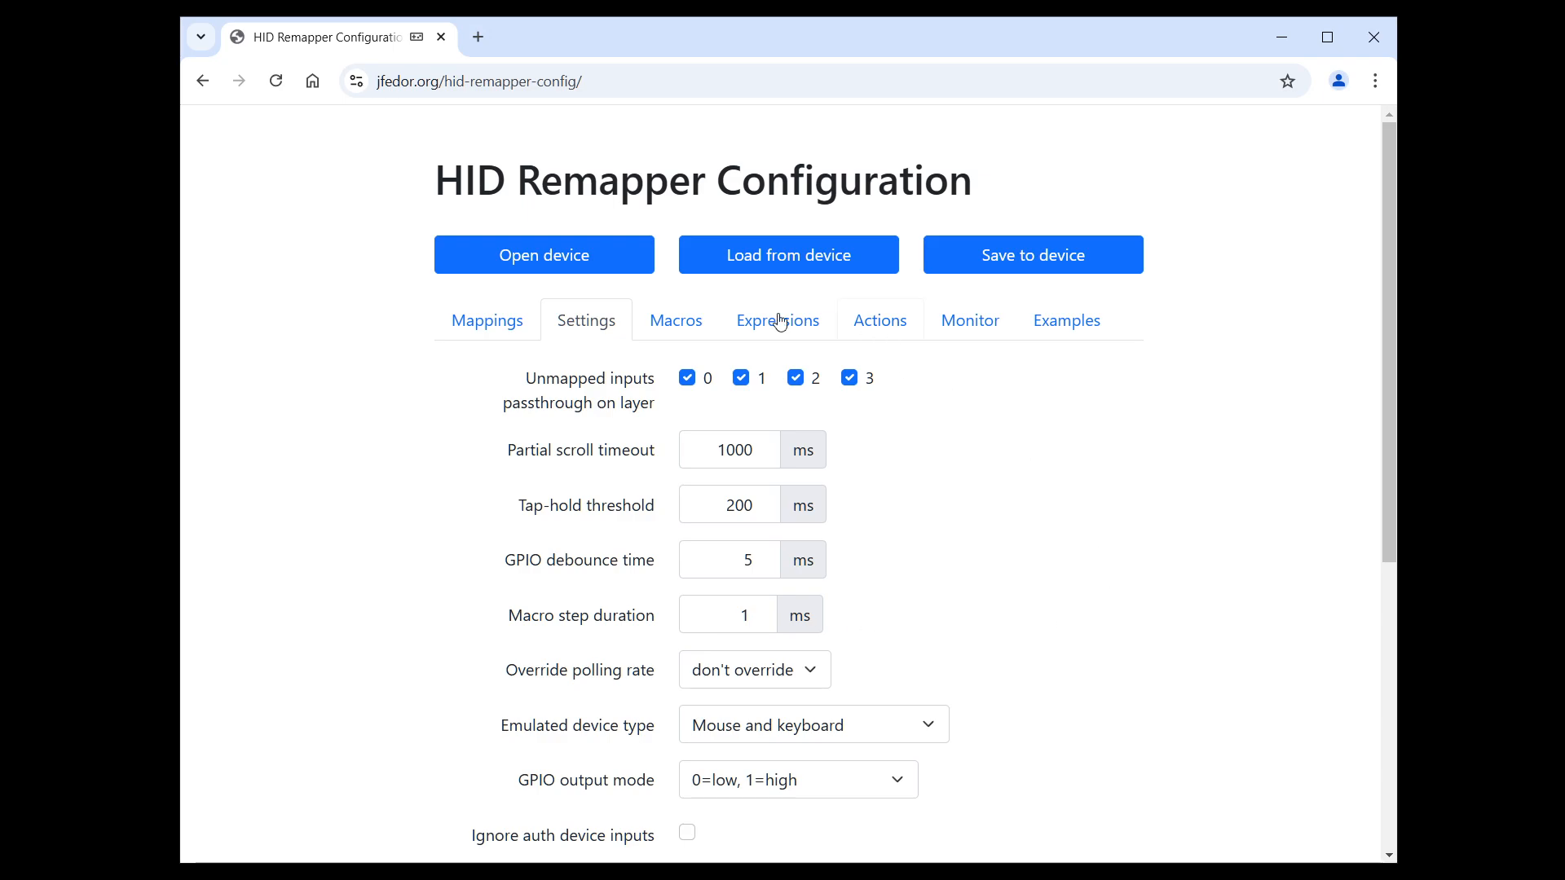
{"action": "left_click", "coordinate": [675, 330]}
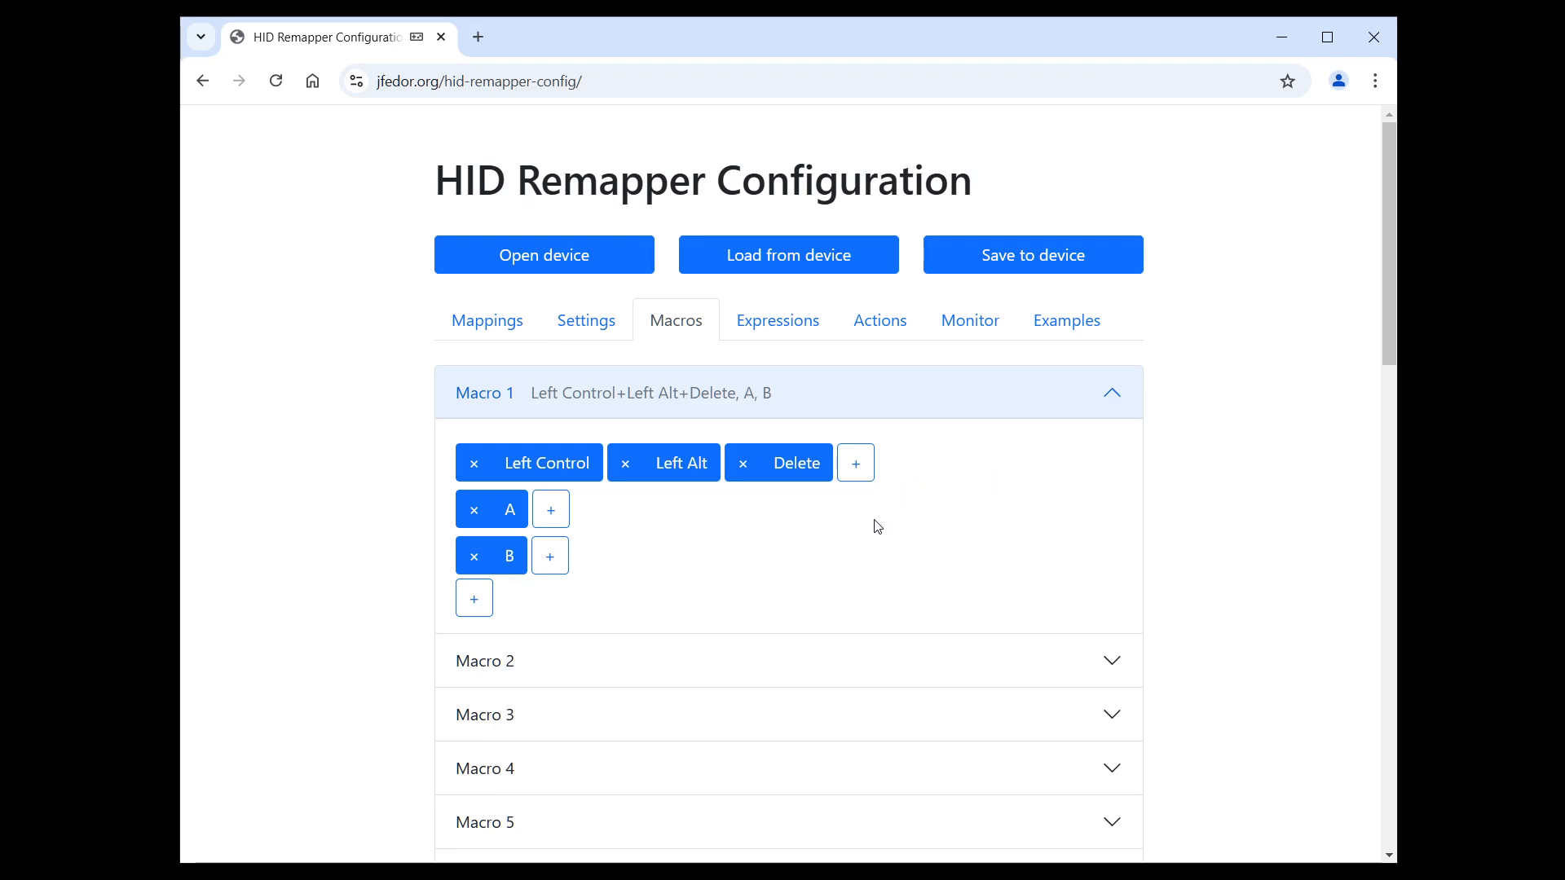
{"action": "left_click", "coordinate": [473, 463]}
{"action": "left_click", "coordinate": [474, 463]}
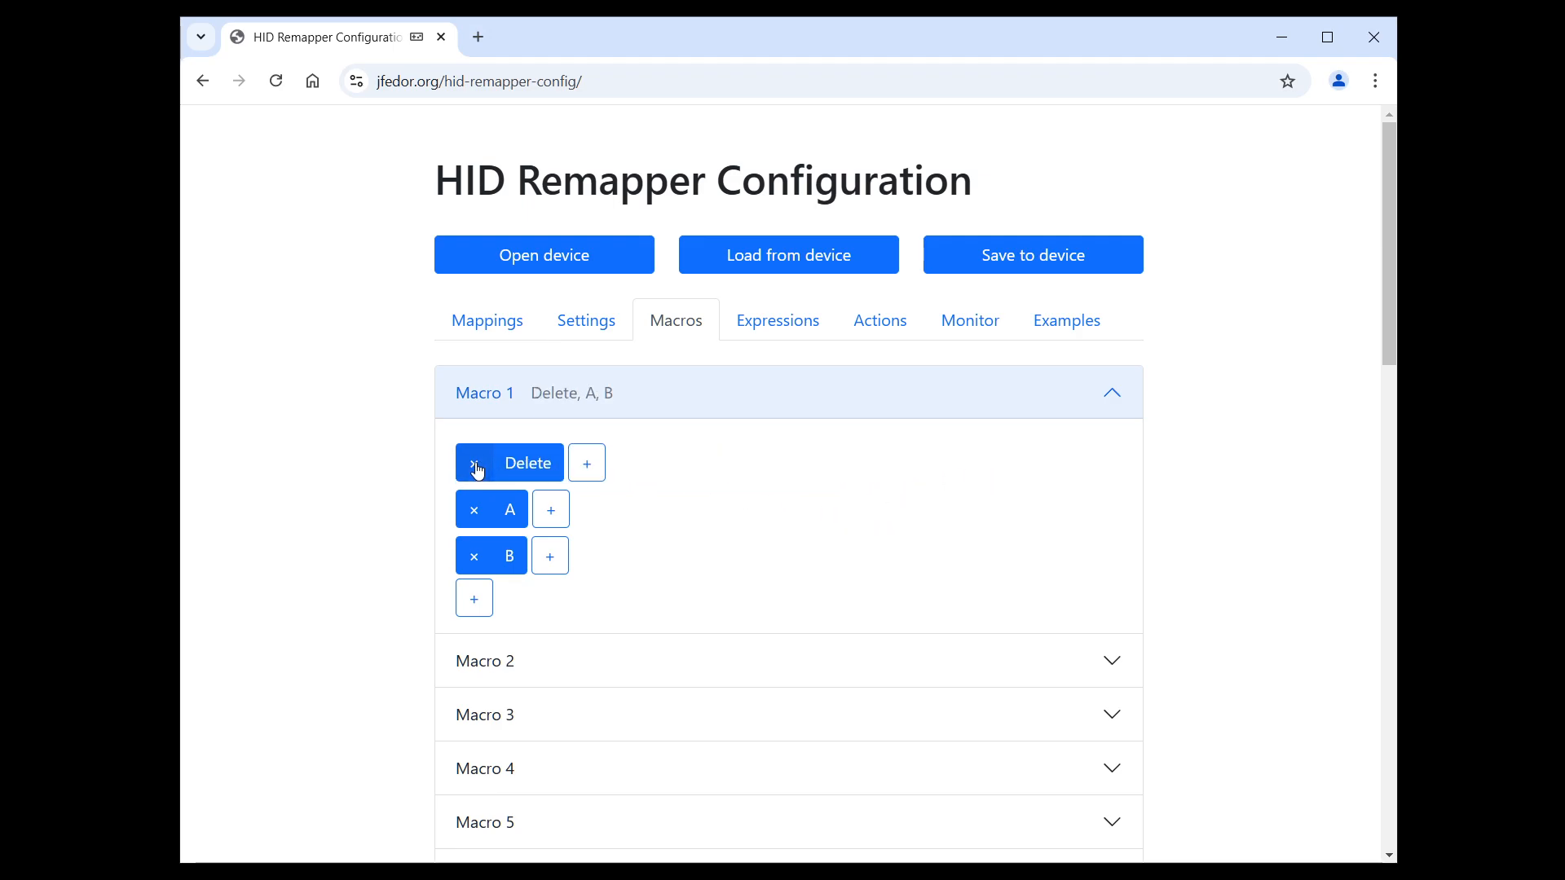
{"action": "left_click", "coordinate": [474, 463]}
{"action": "left_click", "coordinate": [509, 514]}
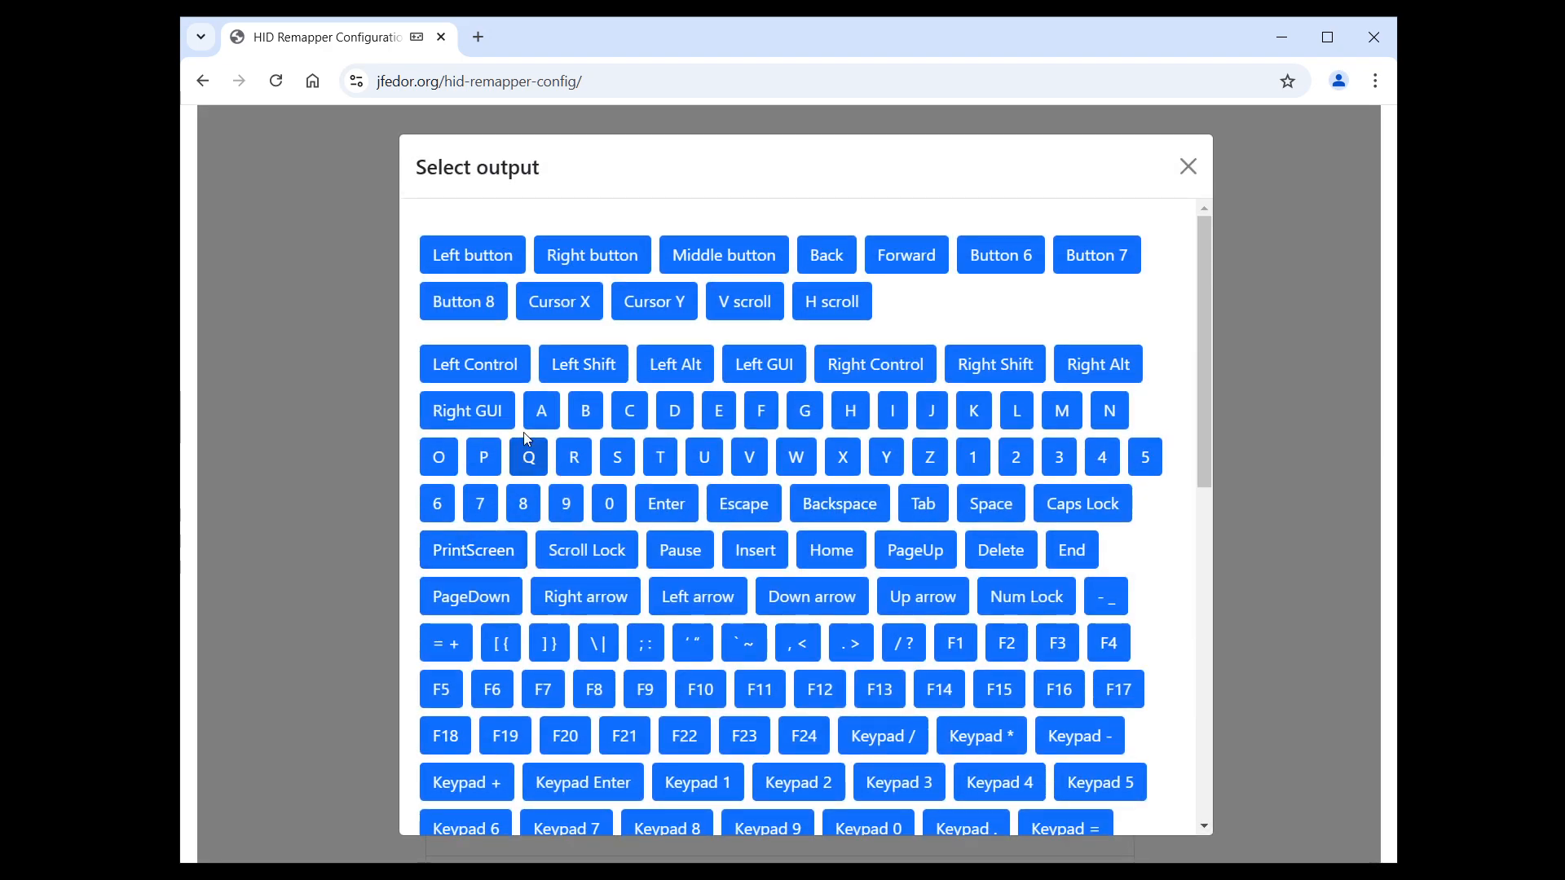
{"action": "left_click", "coordinate": [536, 405]}
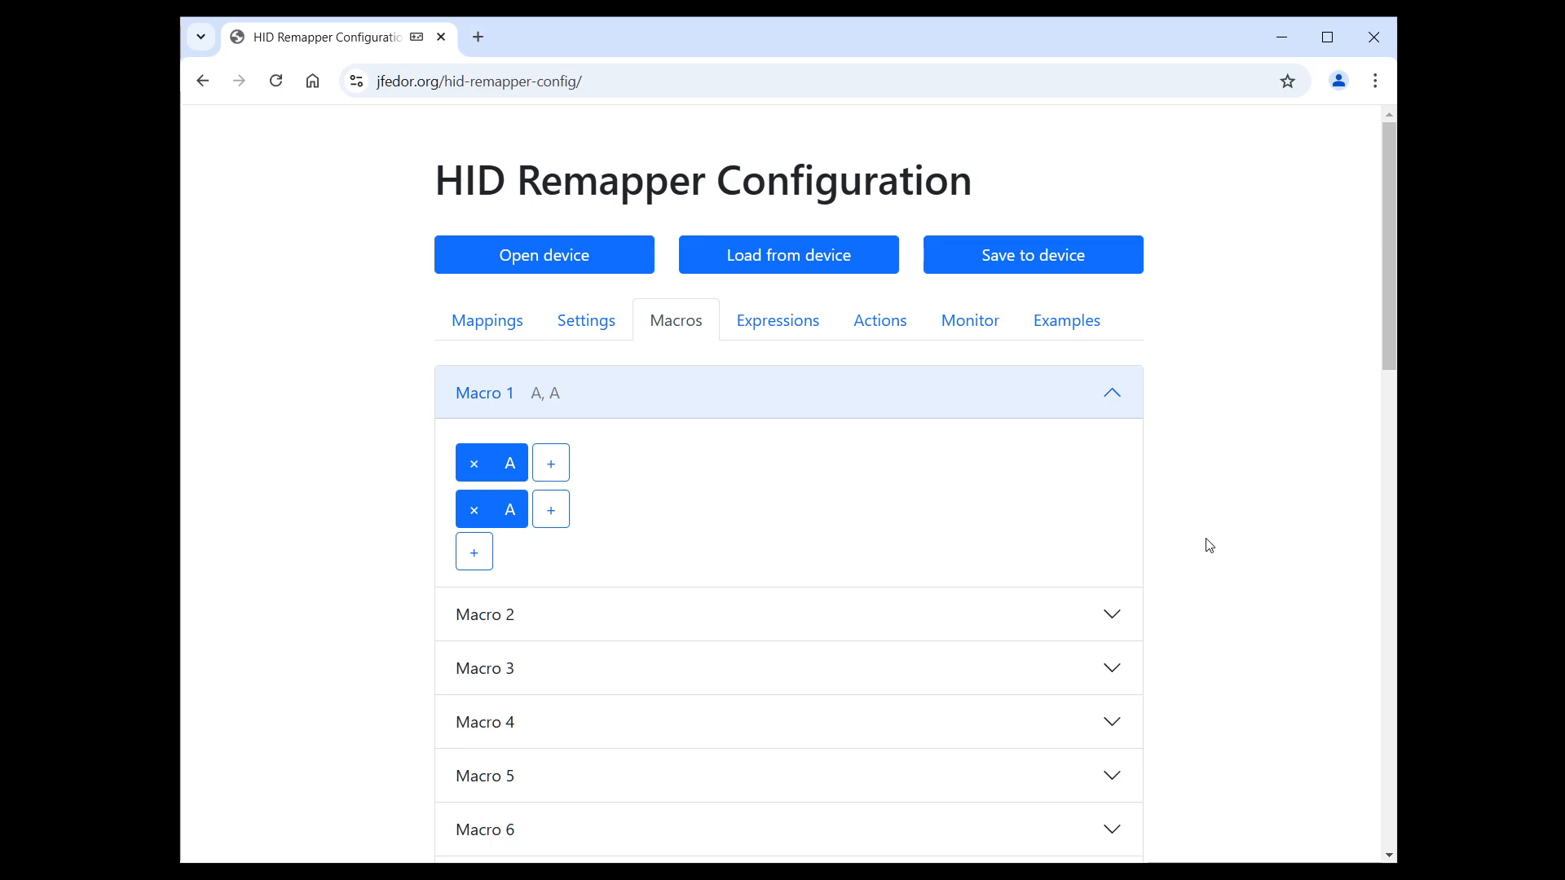
Rebuild Macro 1 as three steps: A, an empty Nothing step, and A again.
{"action": "left_click", "coordinate": [474, 511]}
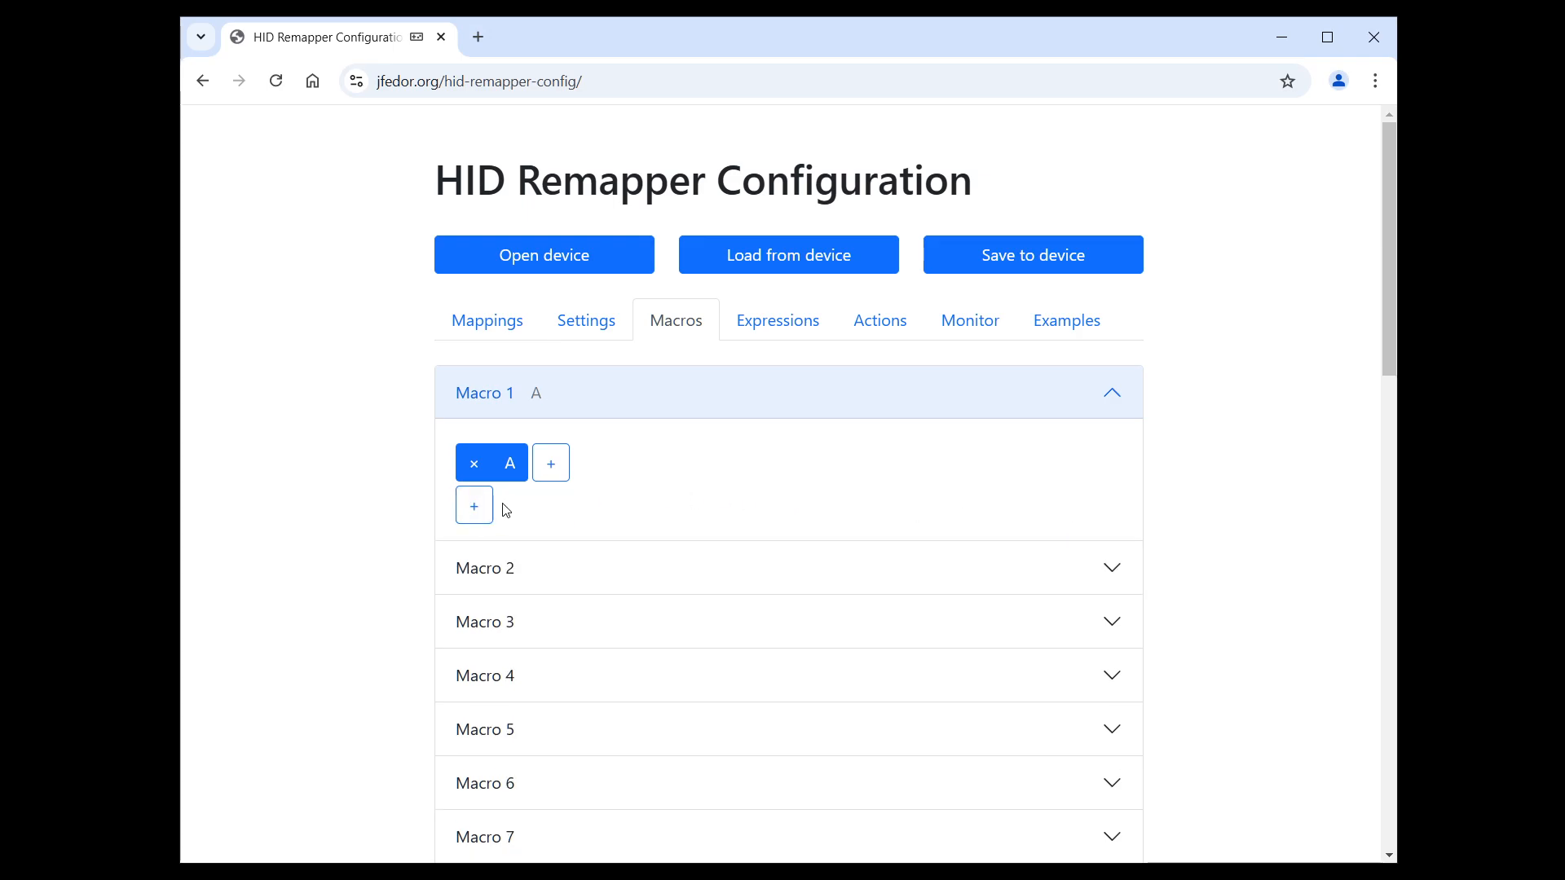
{"action": "left_click", "coordinate": [473, 507]}
{"action": "left_click", "coordinate": [474, 552]}
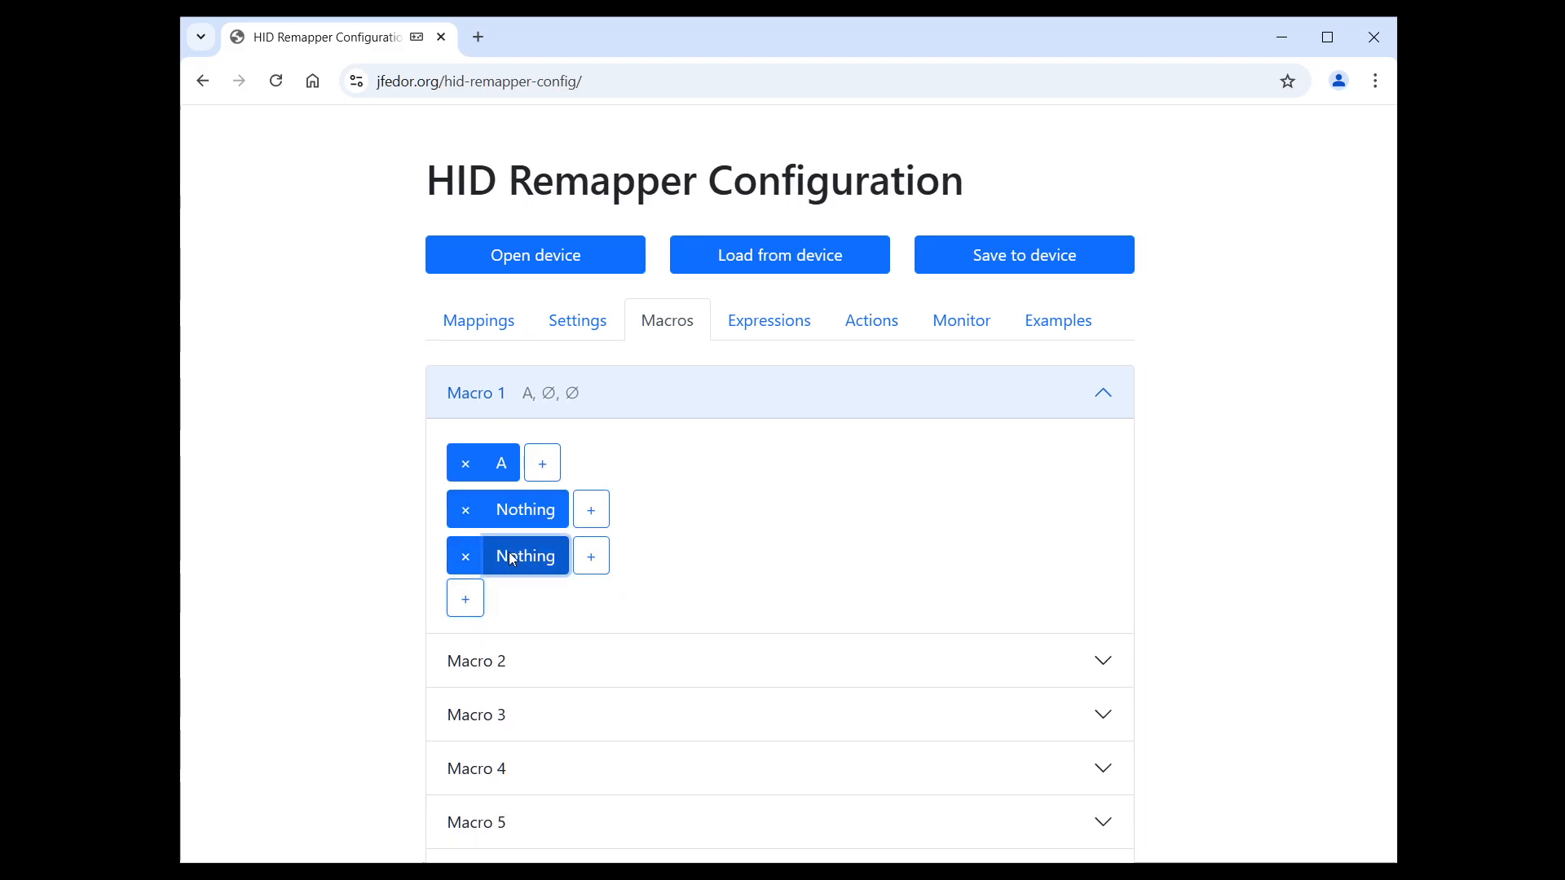
{"action": "left_click", "coordinate": [512, 558]}
{"action": "left_click", "coordinate": [540, 412]}
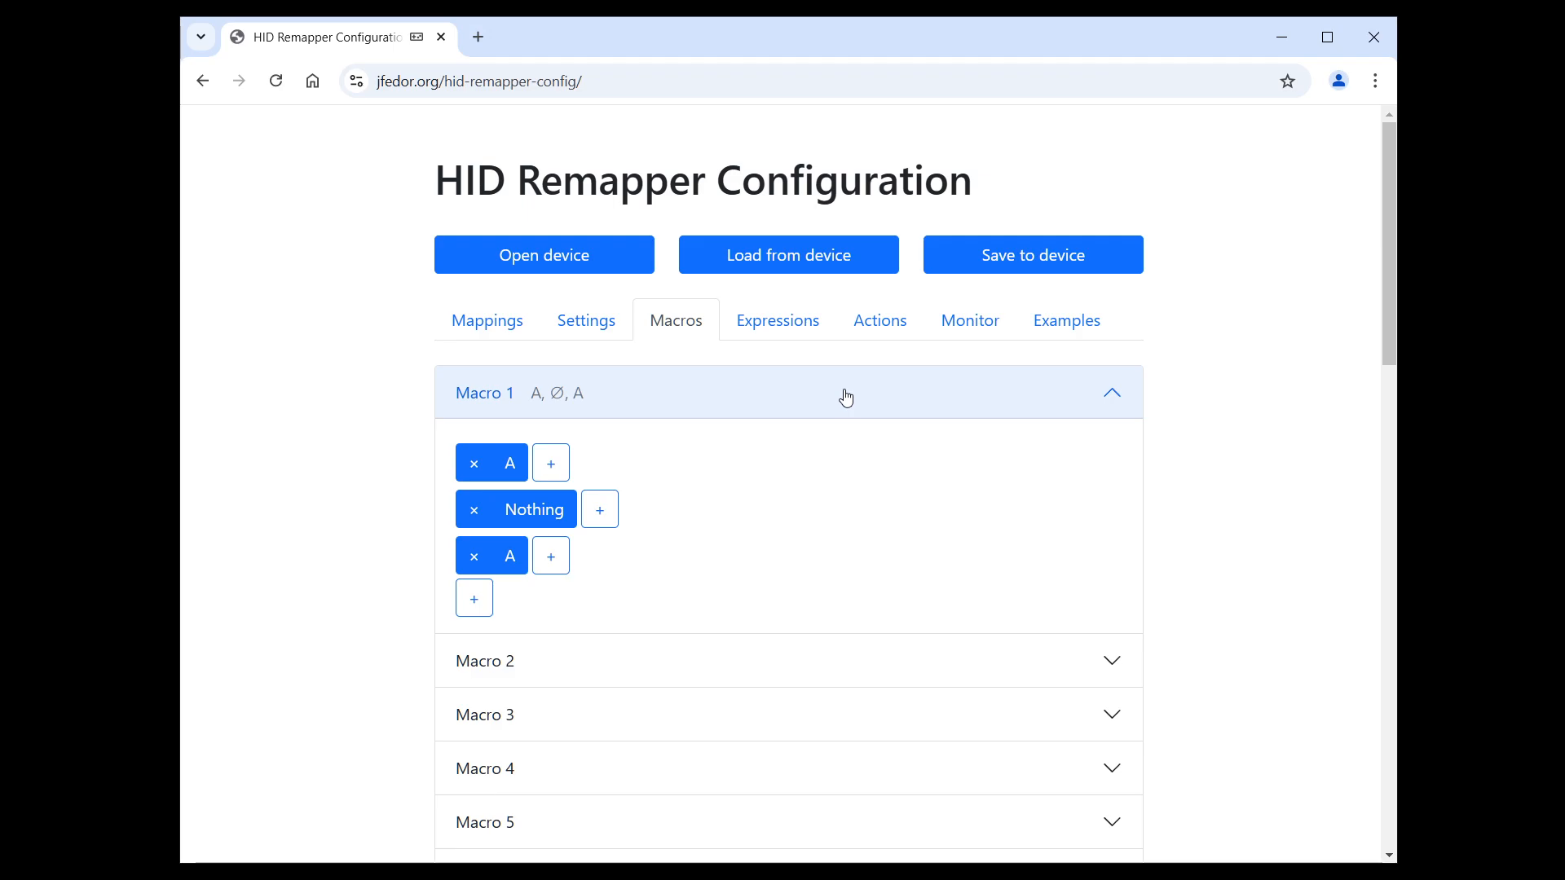
Add a mapping with Middle button as input, taken from the monitored usages.
{"action": "left_click", "coordinate": [864, 321]}
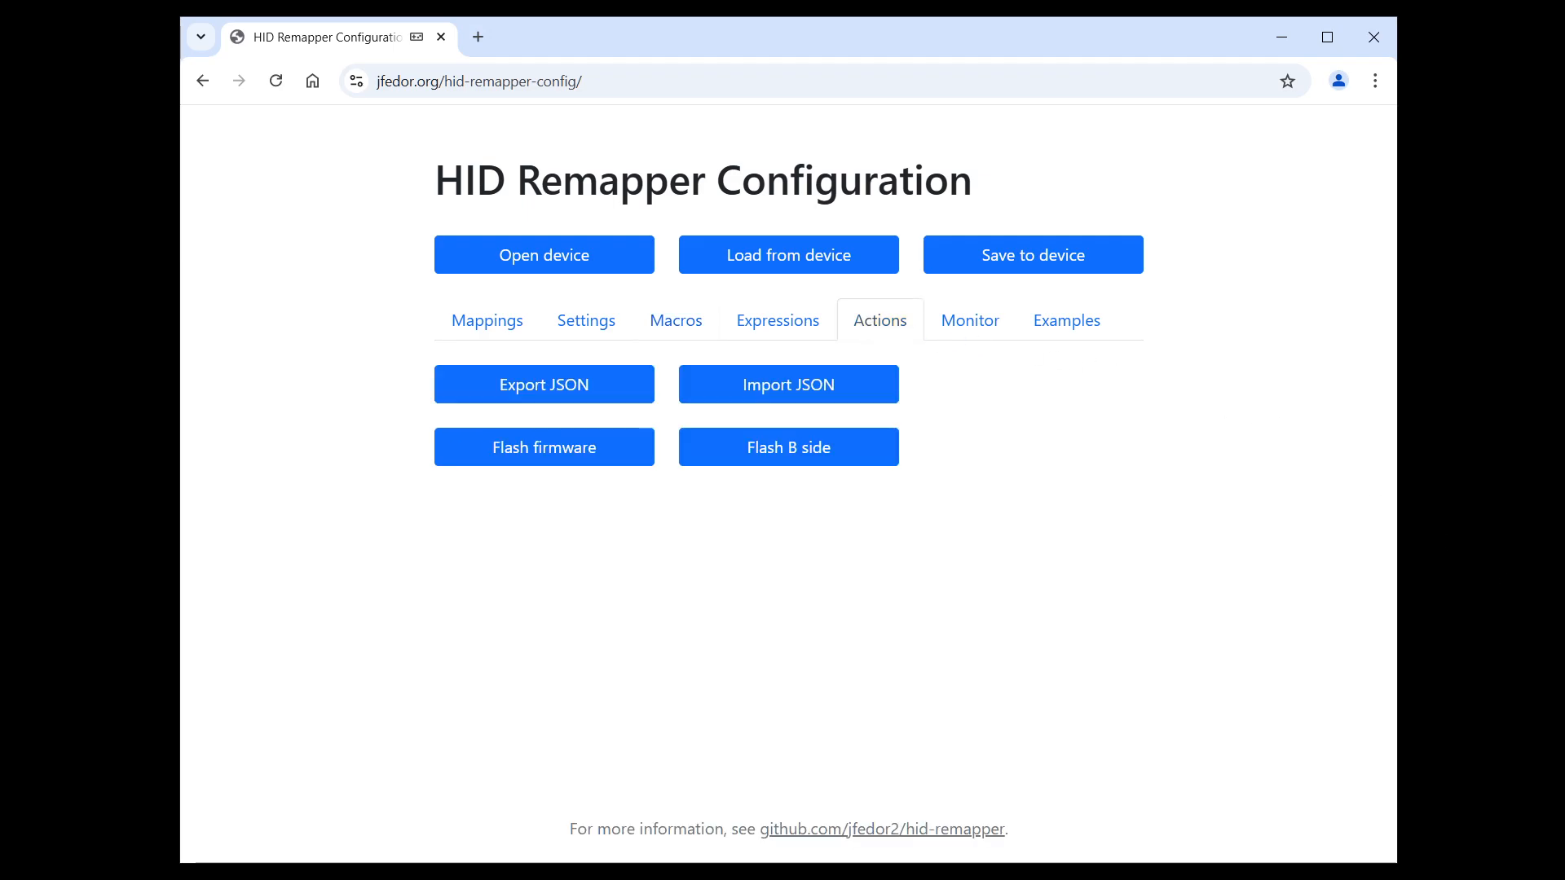
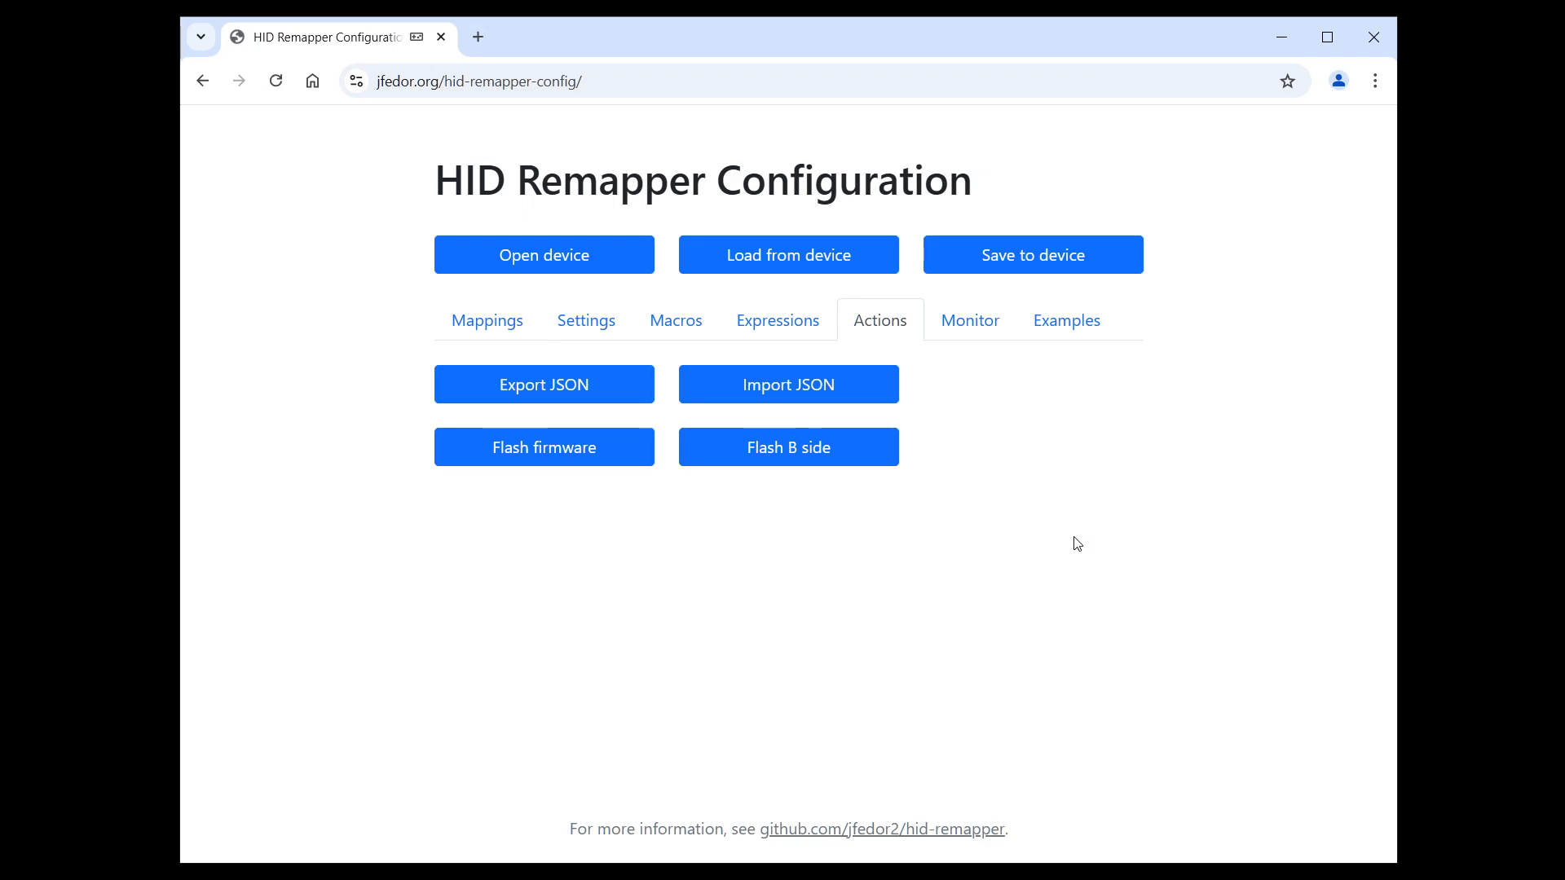
{"action": "left_click", "coordinate": [772, 449]}
{"action": "left_click", "coordinate": [972, 329]}
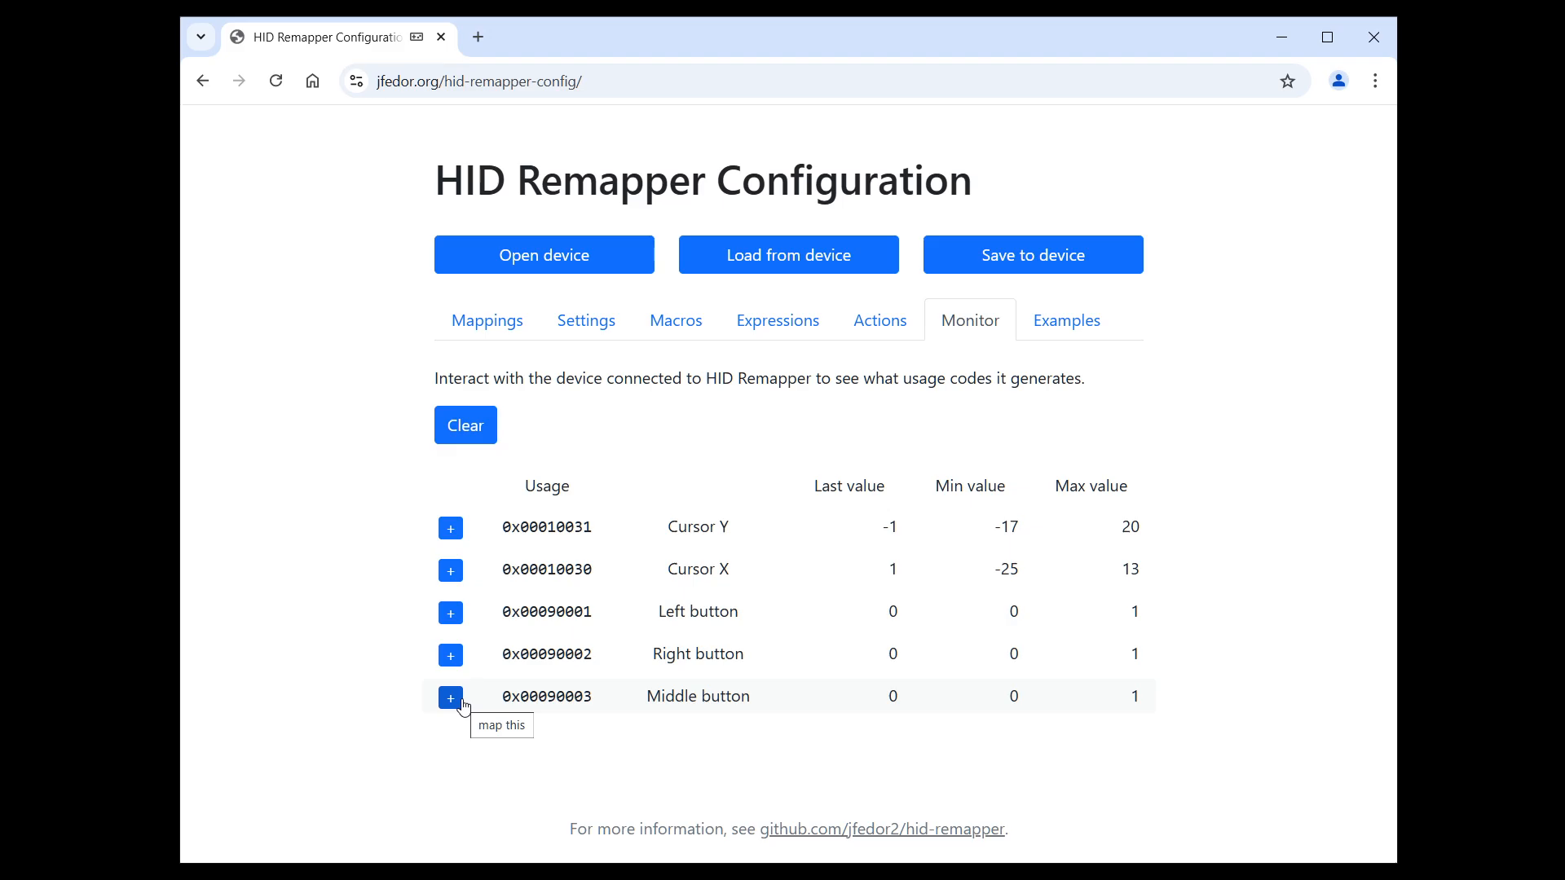
{"action": "left_click", "coordinate": [451, 698]}
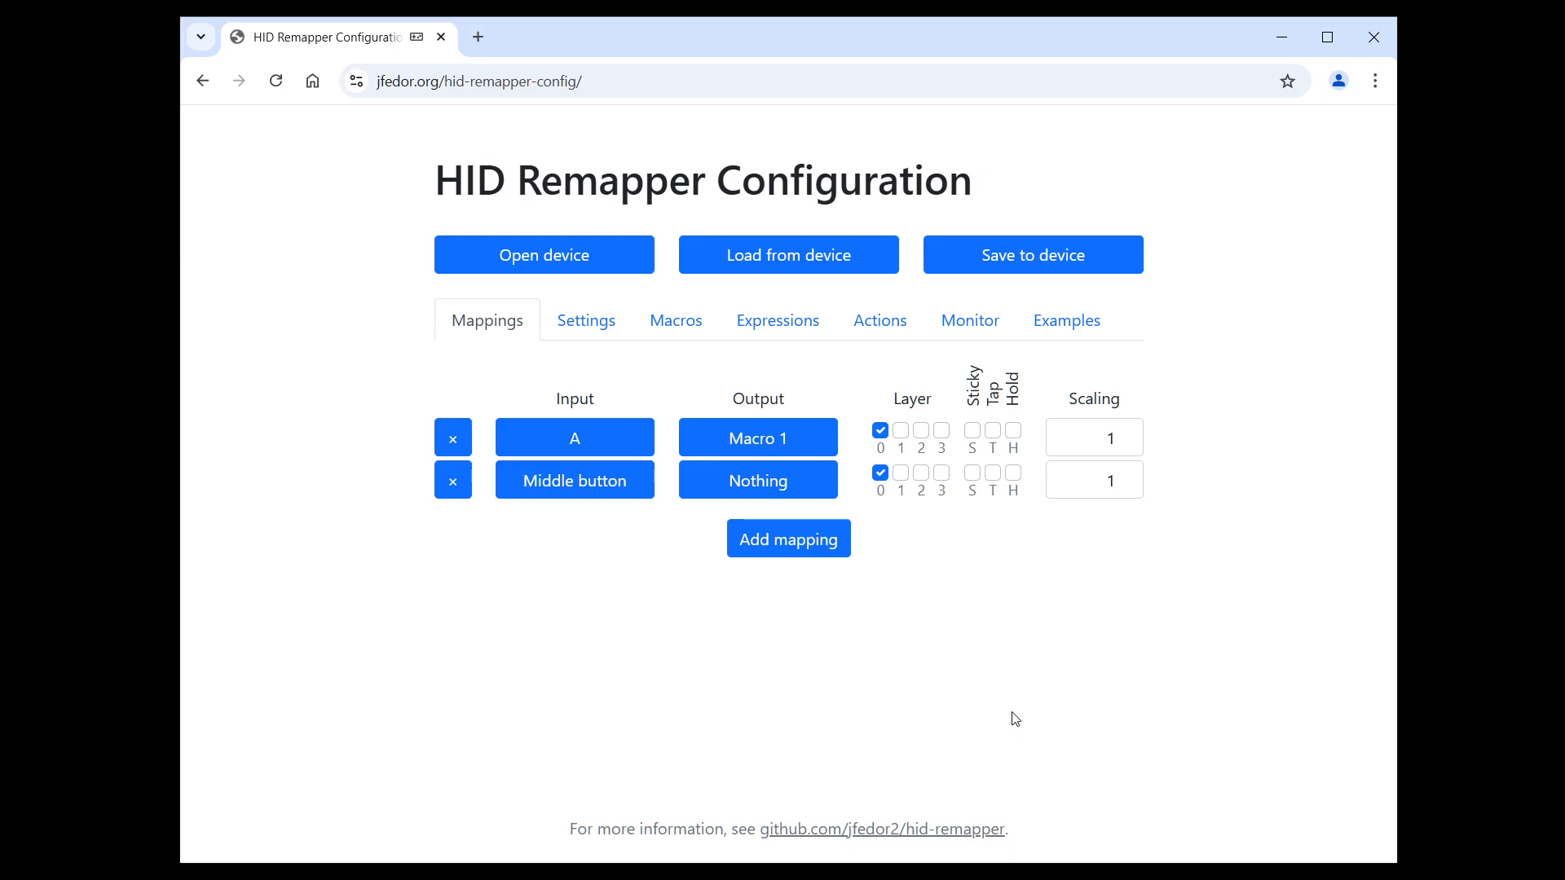
Browse the example configurations and load the "swap left/right mouse buttons" example.
{"action": "left_click", "coordinate": [969, 329]}
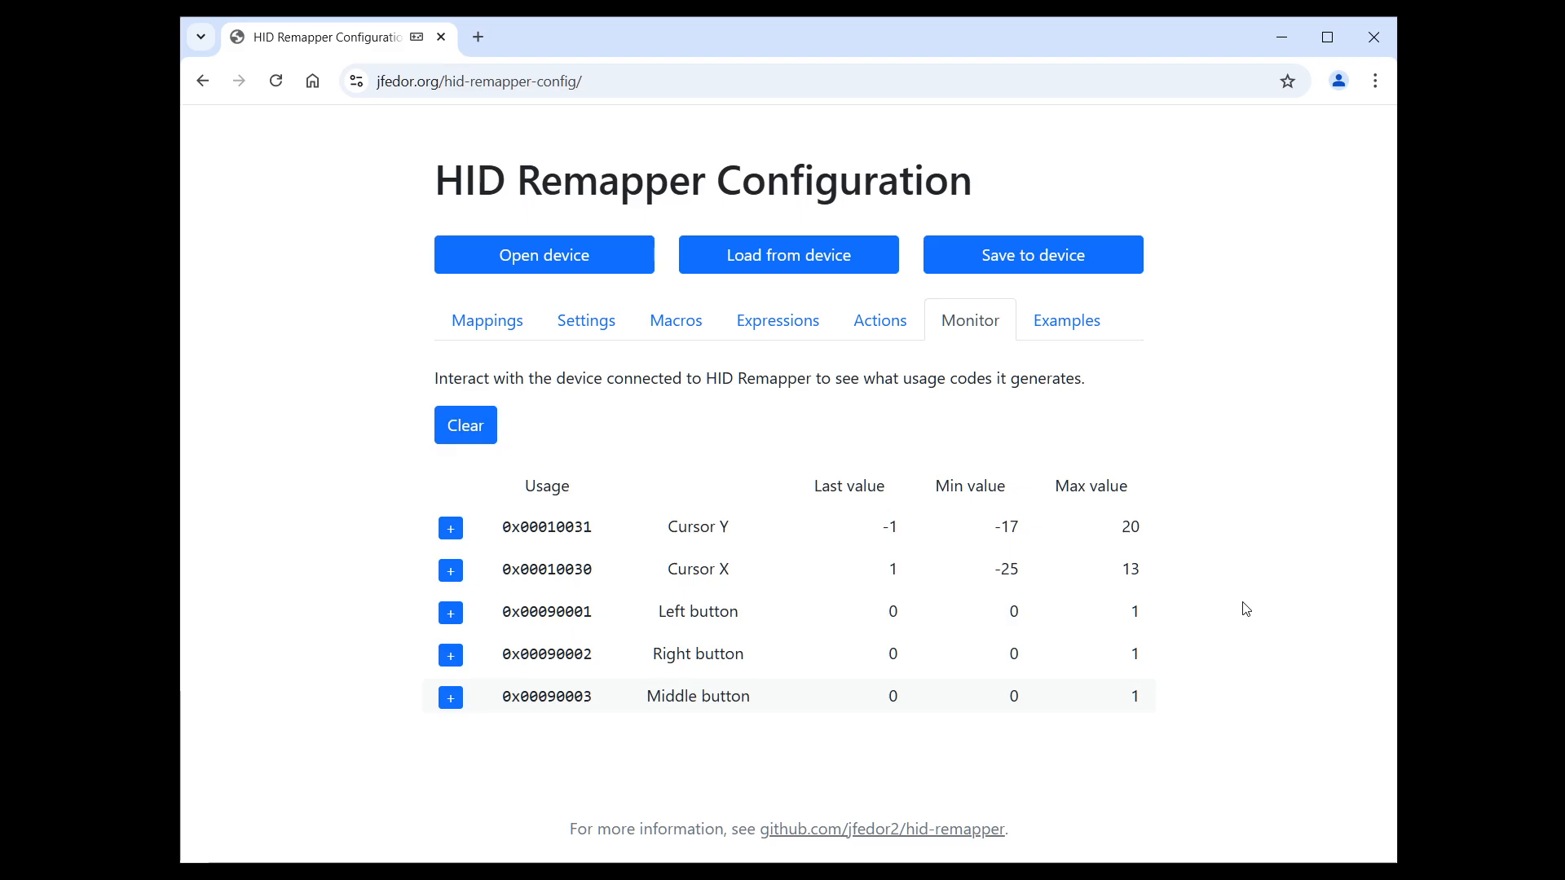
{"action": "left_click", "coordinate": [1079, 325]}
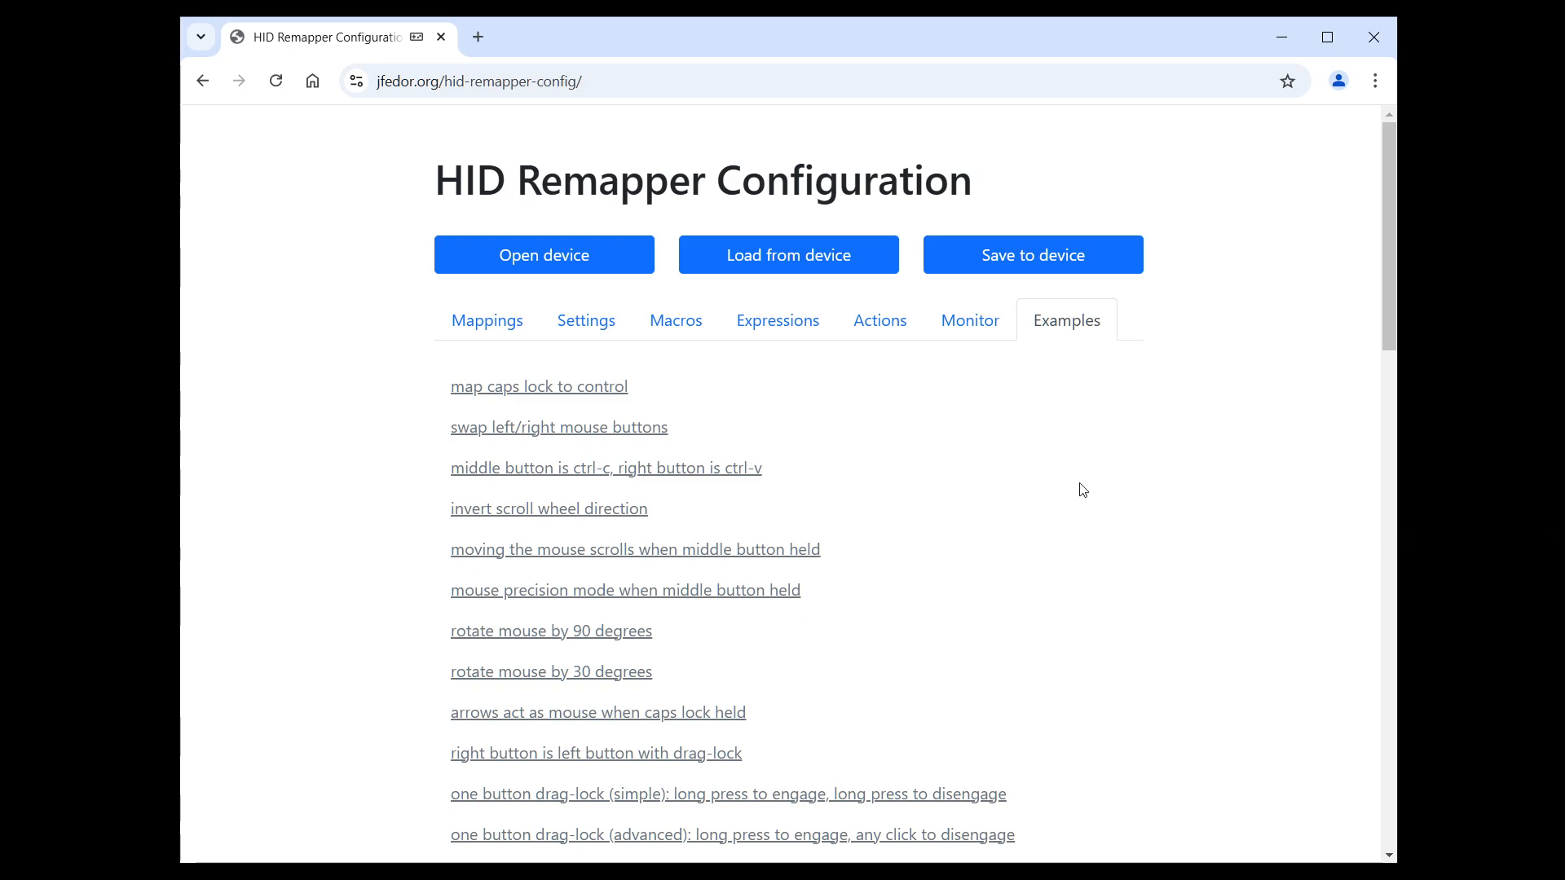
{"action": "scroll", "coordinate": [1083, 489], "scroll_direction": "down", "scroll_amount": 5}
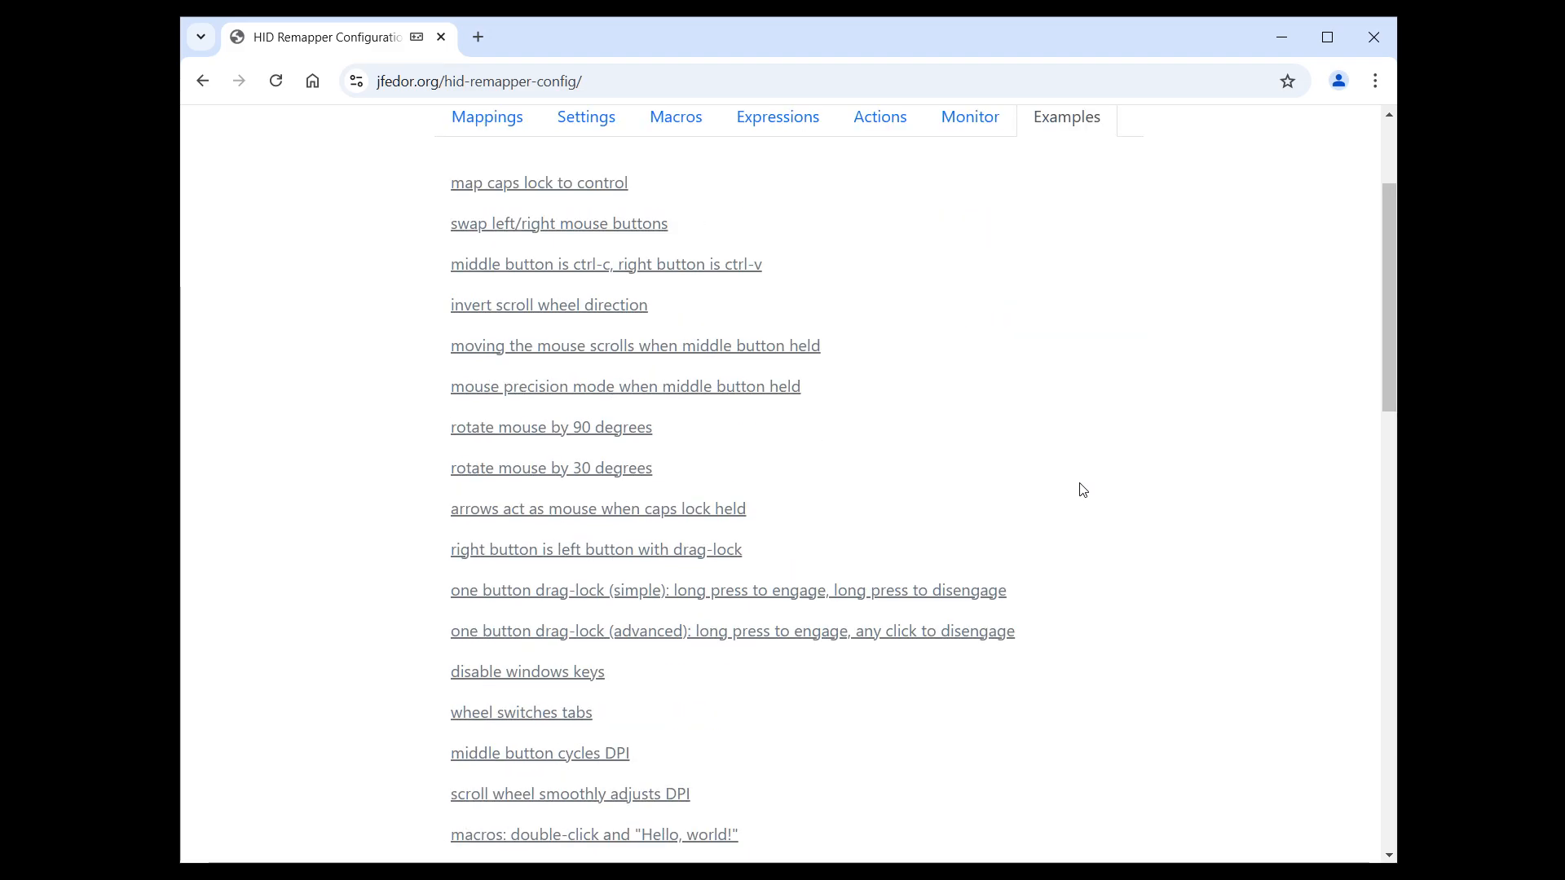
{"action": "scroll", "coordinate": [1082, 489], "scroll_direction": "down", "scroll_amount": 6}
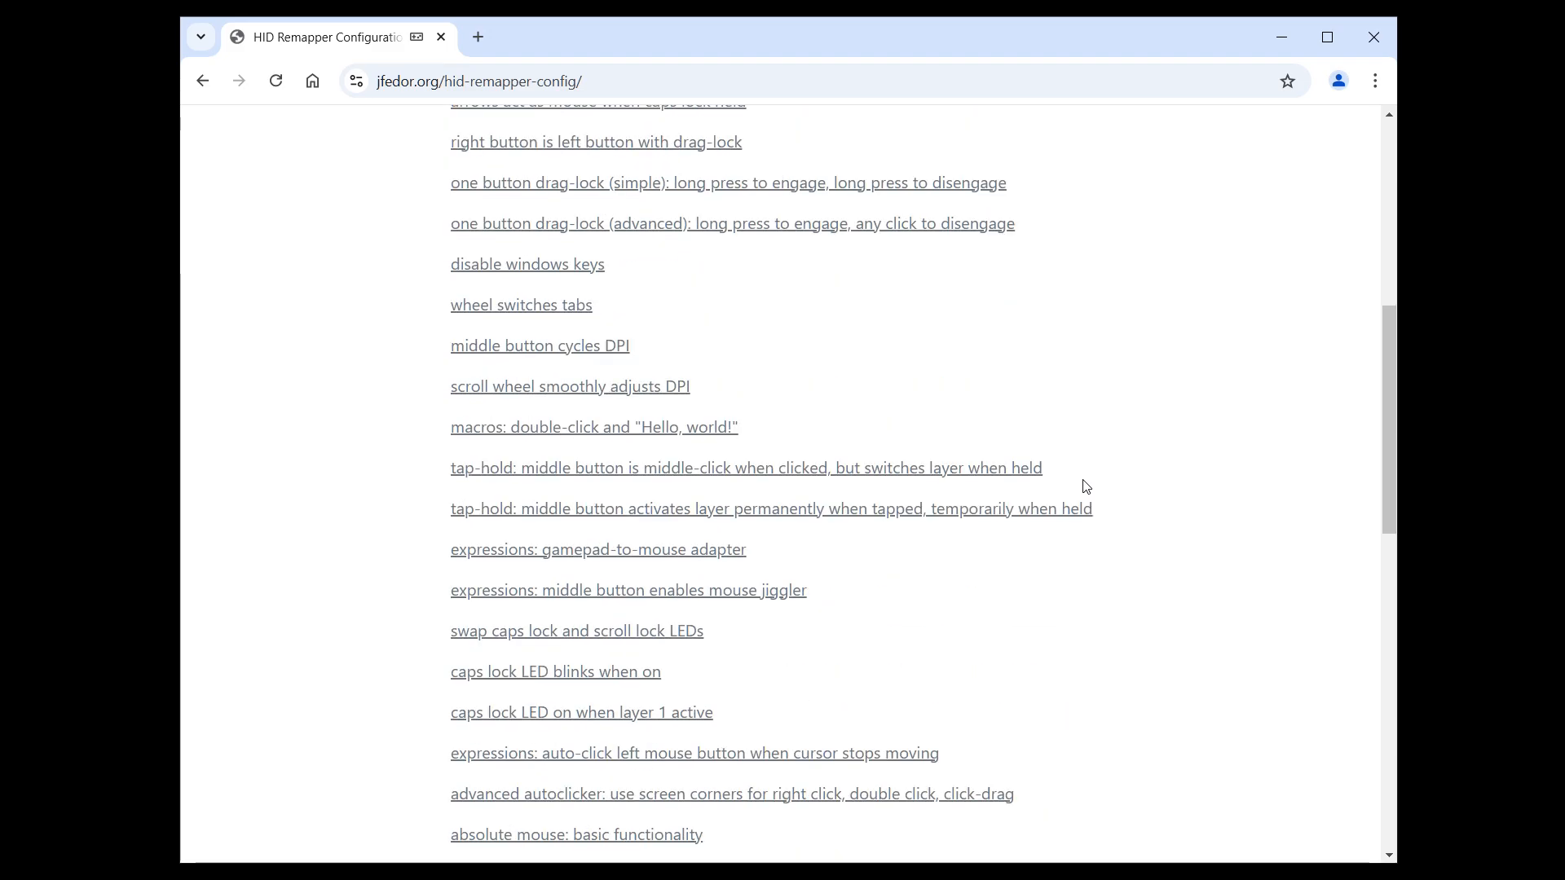
{"action": "scroll", "coordinate": [1087, 484], "scroll_direction": "up", "scroll_amount": 11}
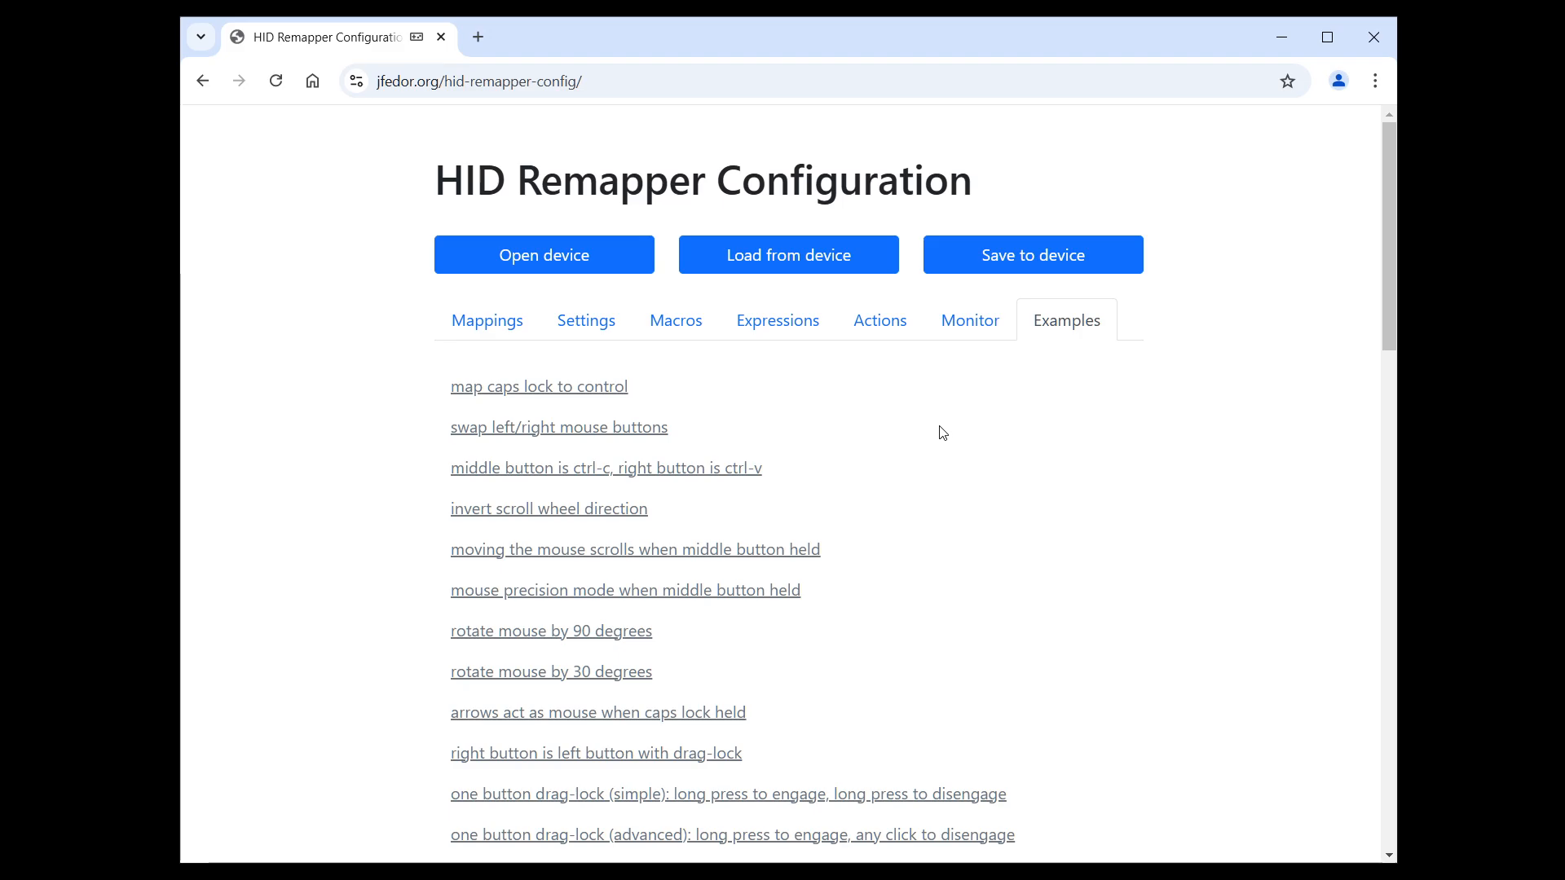
{"action": "left_click", "coordinate": [600, 427]}
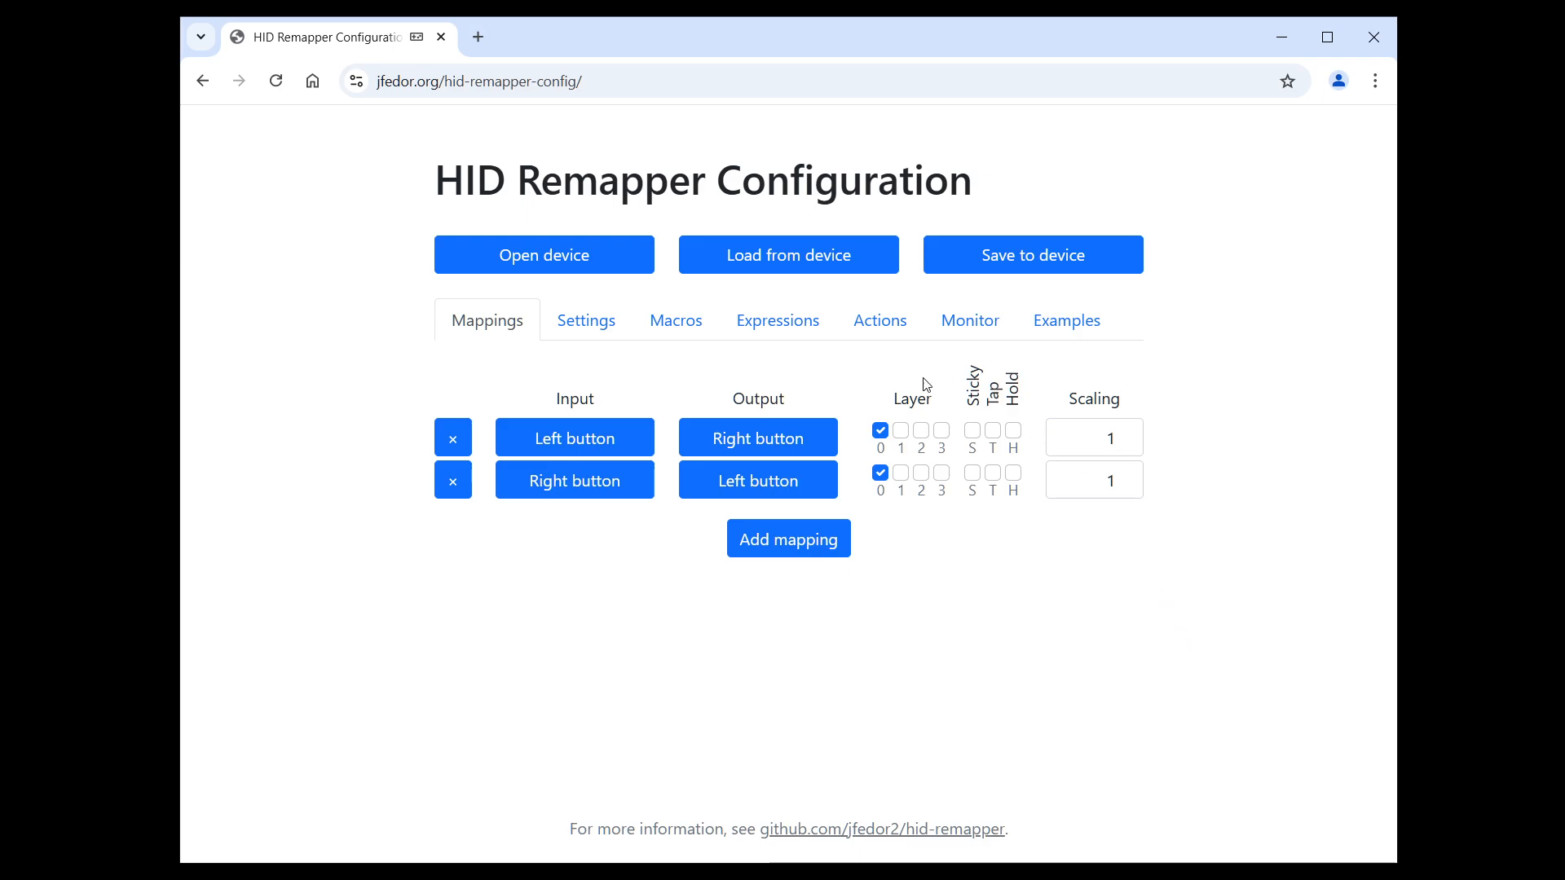
Enlarge the Expression 1 text area to several lines and start editing it.
{"action": "left_click", "coordinate": [798, 332]}
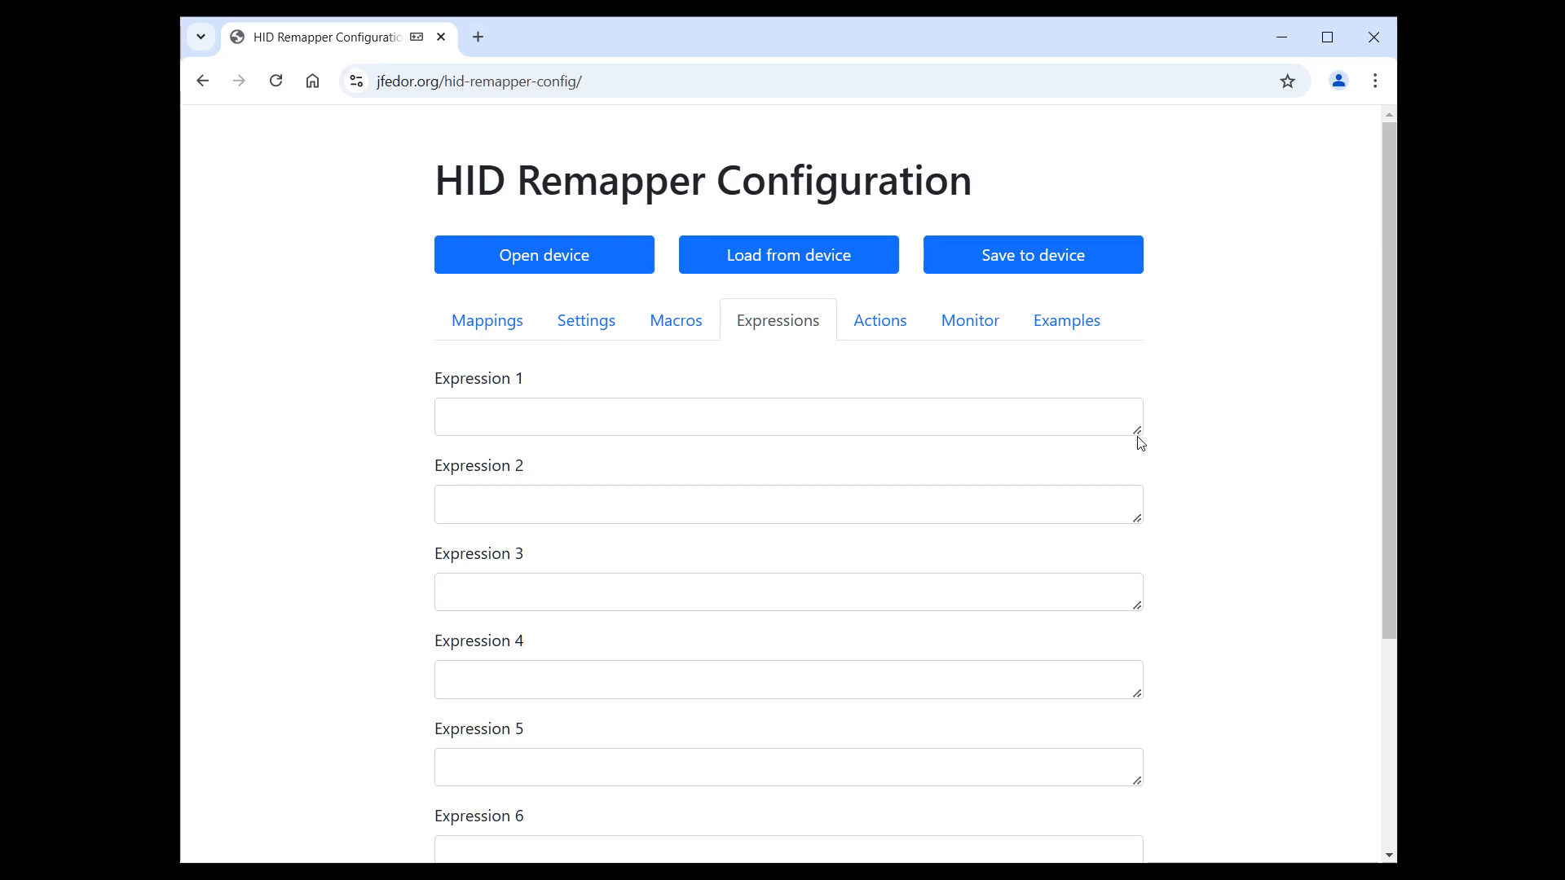
{"action": "left_click_drag", "start_coordinate": [1134, 430], "coordinate": [1140, 704]}
{"action": "left_click", "coordinate": [996, 559]}
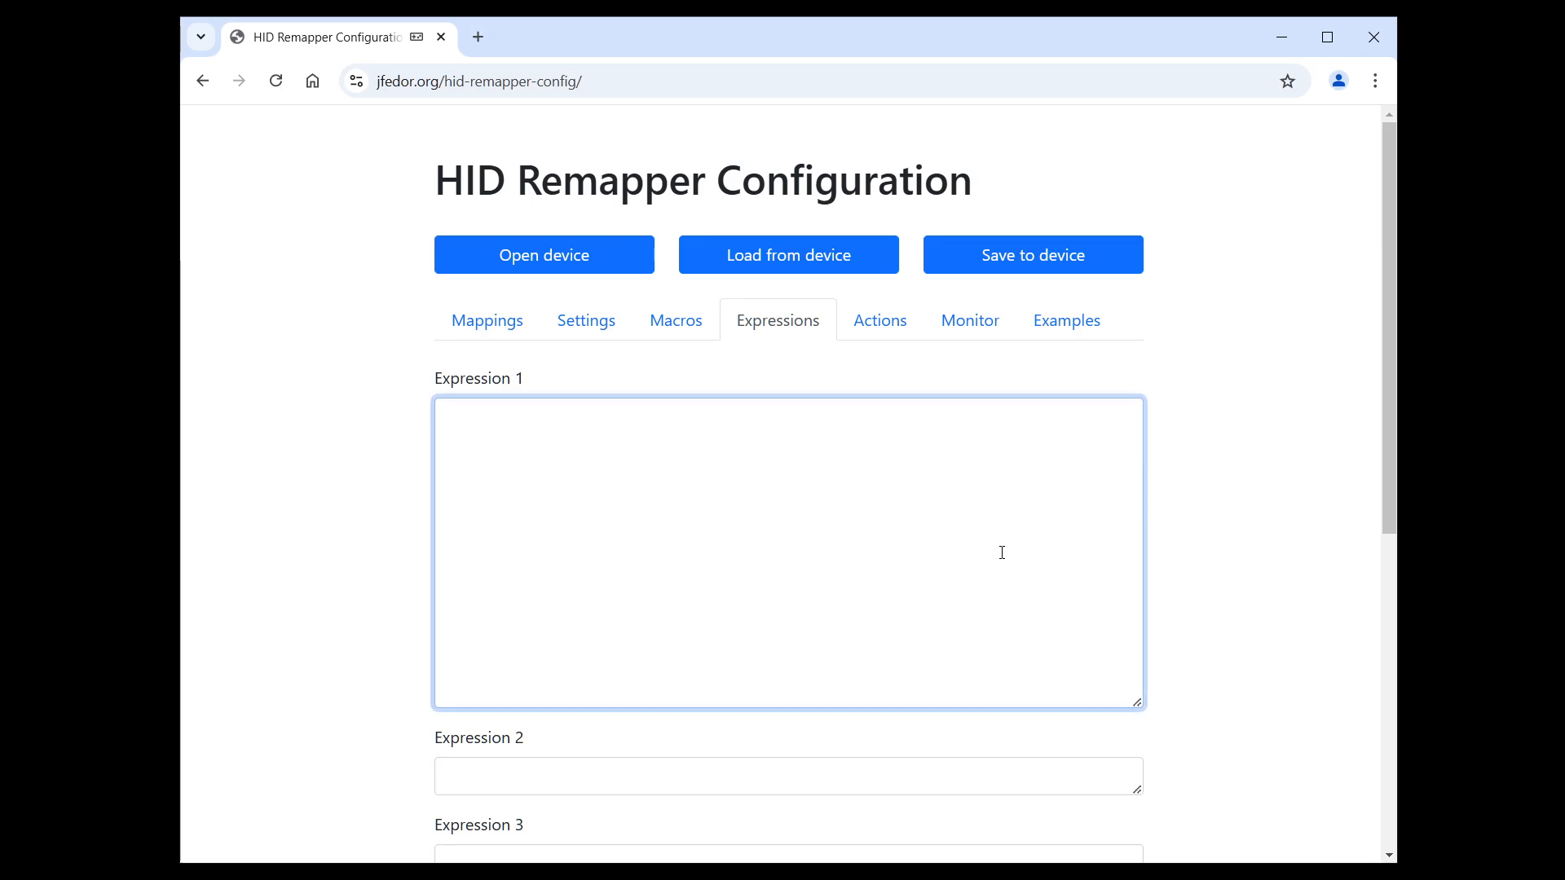
Enter 2+3 in Expression 1 and rewrite it in postfix form as "2 3 add".
{"action": "type", "text": "2+3"}
{"action": "key", "text": "ctrl+a"}
{"action": "type", "text": "2 3 add"}
Add (2+3)*4 and its postfix form "2 3 add 4 mul" to Expression 1, separated by blank lines.
{"action": "key", "text": "Return"}
{"action": "key", "text": "Return"}
{"action": "type", "text": "(2+3"}
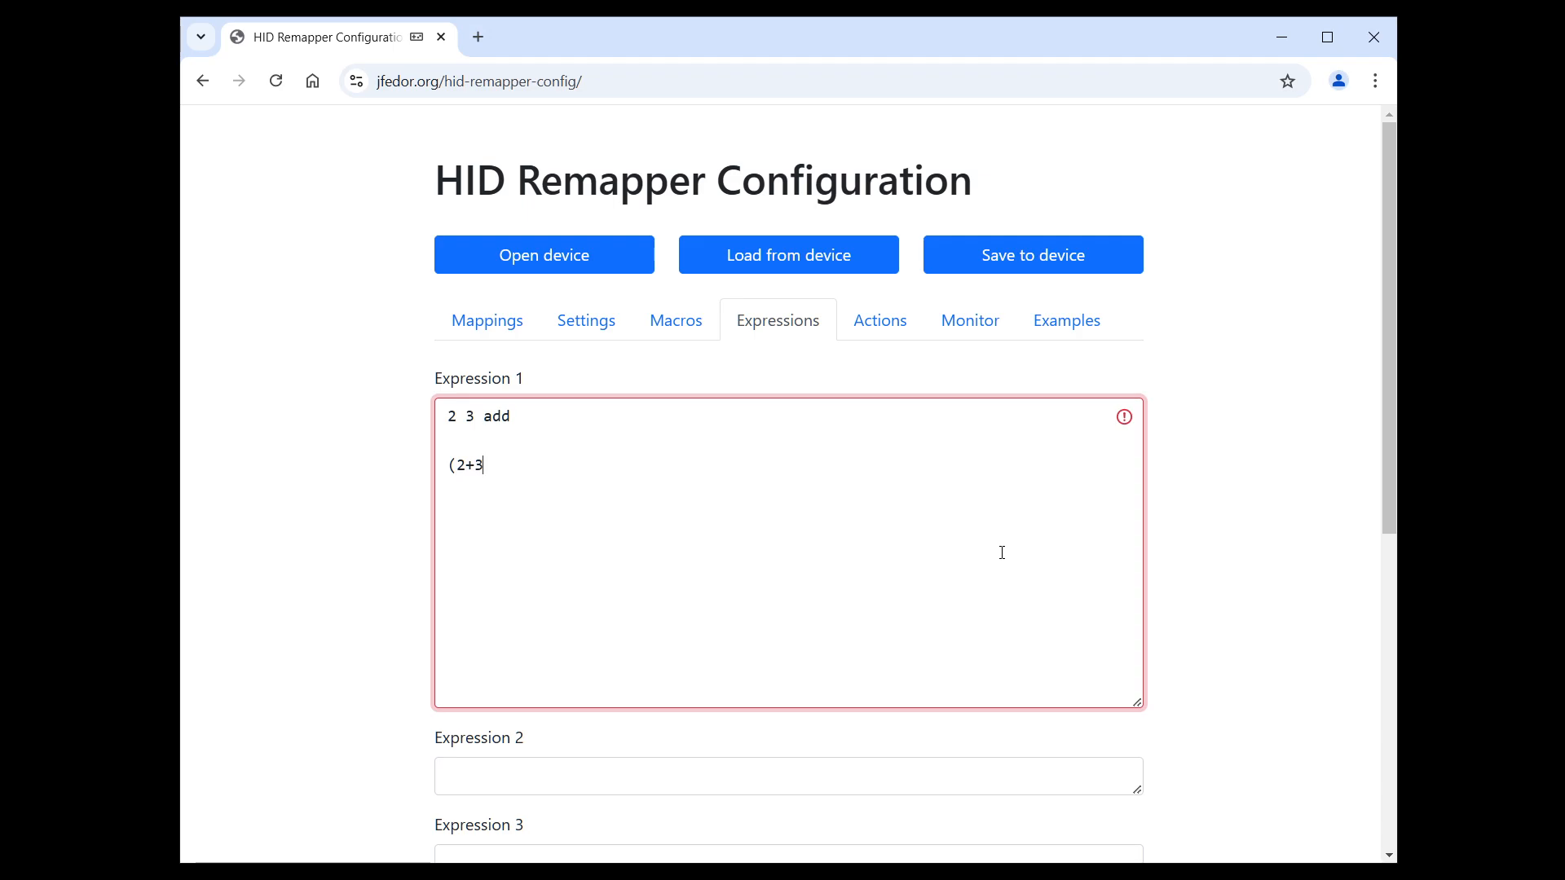
{"action": "type", "text": ")*4"}
{"action": "type", "text": "2 3 "}
{"action": "type", "text": "add"}
{"action": "type", "text": " 4 mul"}
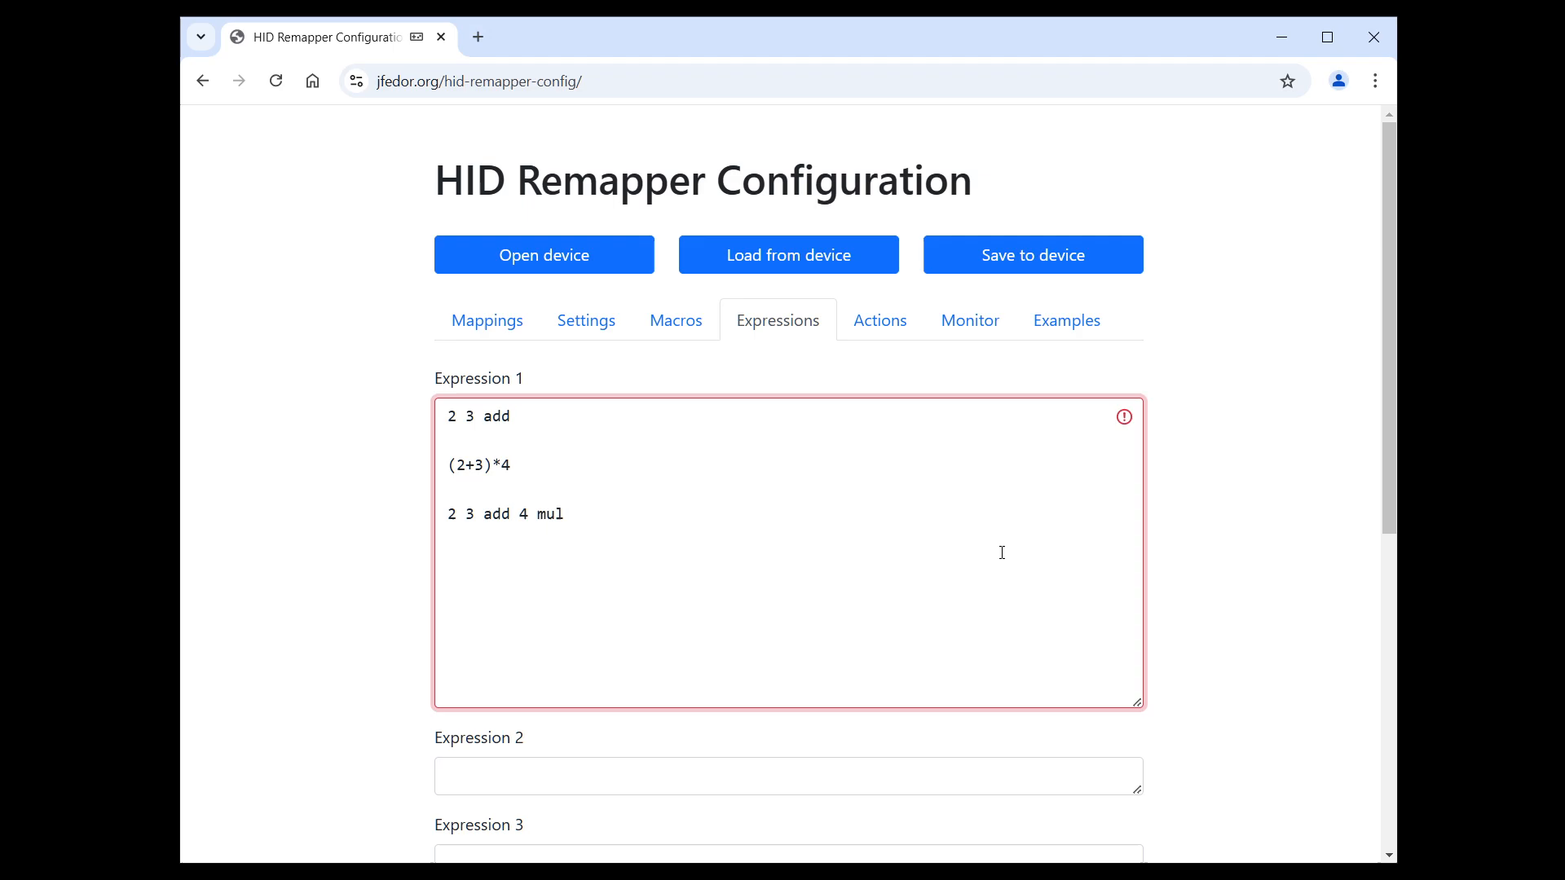
Delete the text above "2 3 add 4 mul" in Expression 1, keeping only that line.
{"action": "key", "text": "shift+Up"}
{"action": "key", "text": "shift+Up"}
{"action": "key", "text": "shift+Up"}
{"action": "key", "text": "shift+Up"}
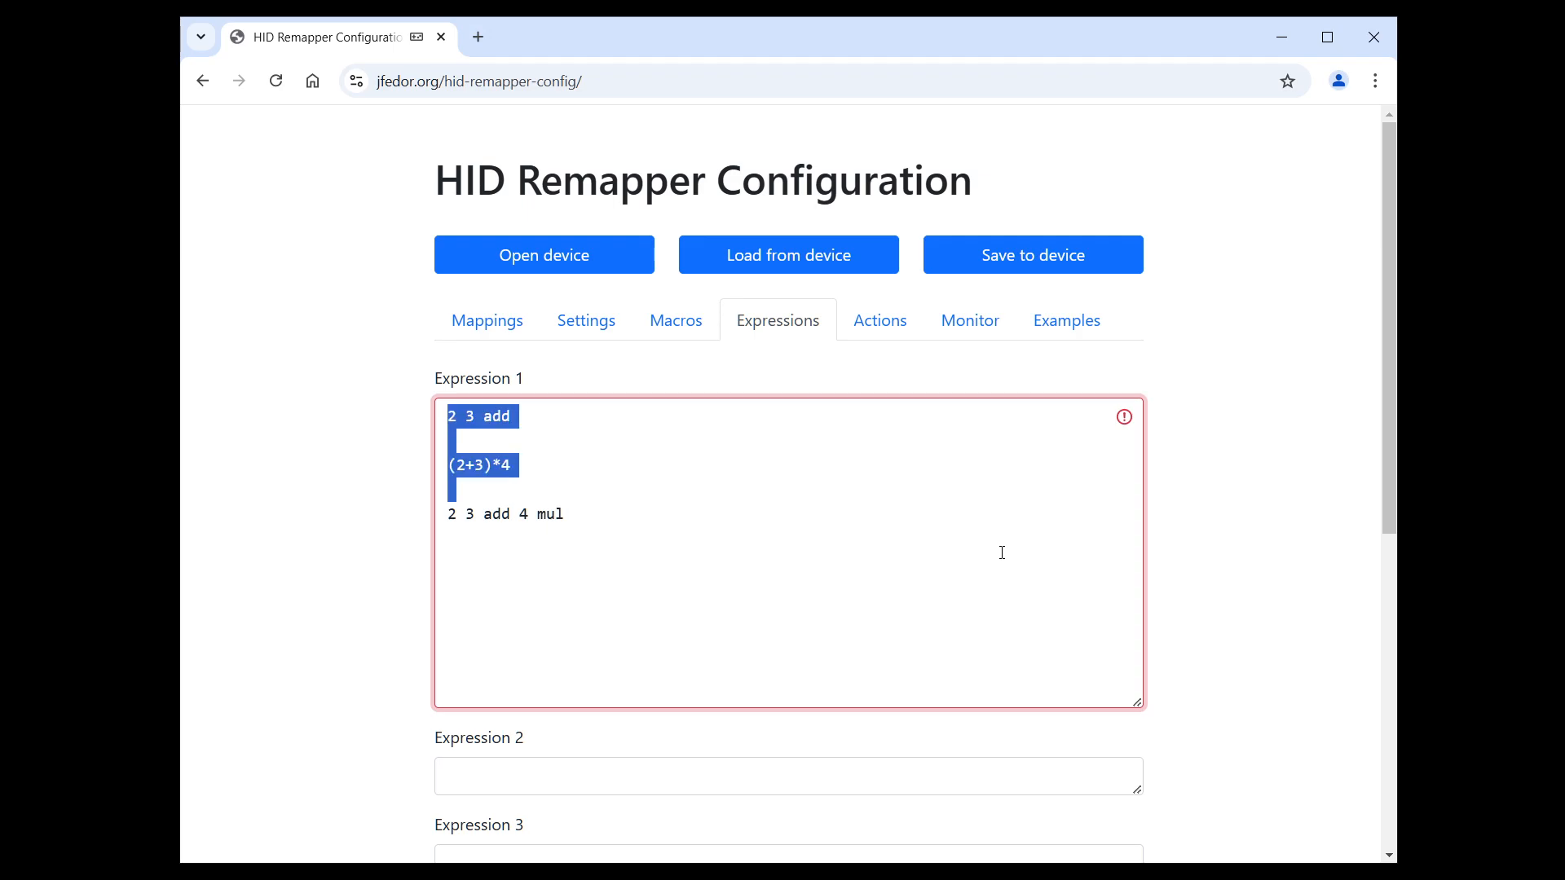
{"action": "key", "text": "BackSpace"}
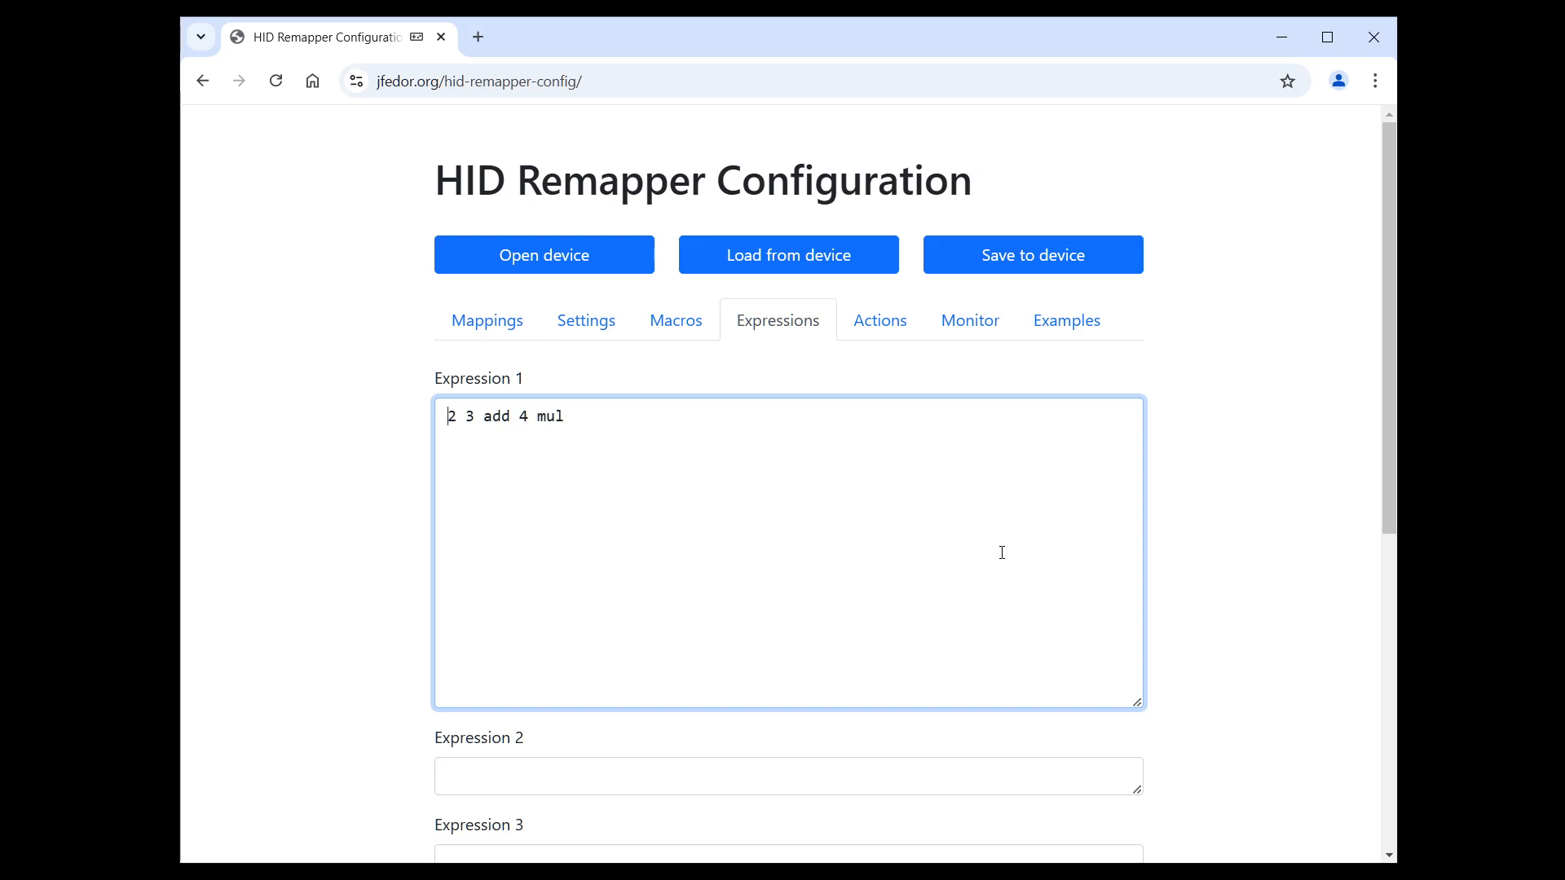
Replace the content of Expression 1 with "0x00010030 input_state".
{"action": "left_click", "coordinate": [451, 416]}
{"action": "left_click_drag", "start_coordinate": [650, 474], "coordinate": [390, 395]}
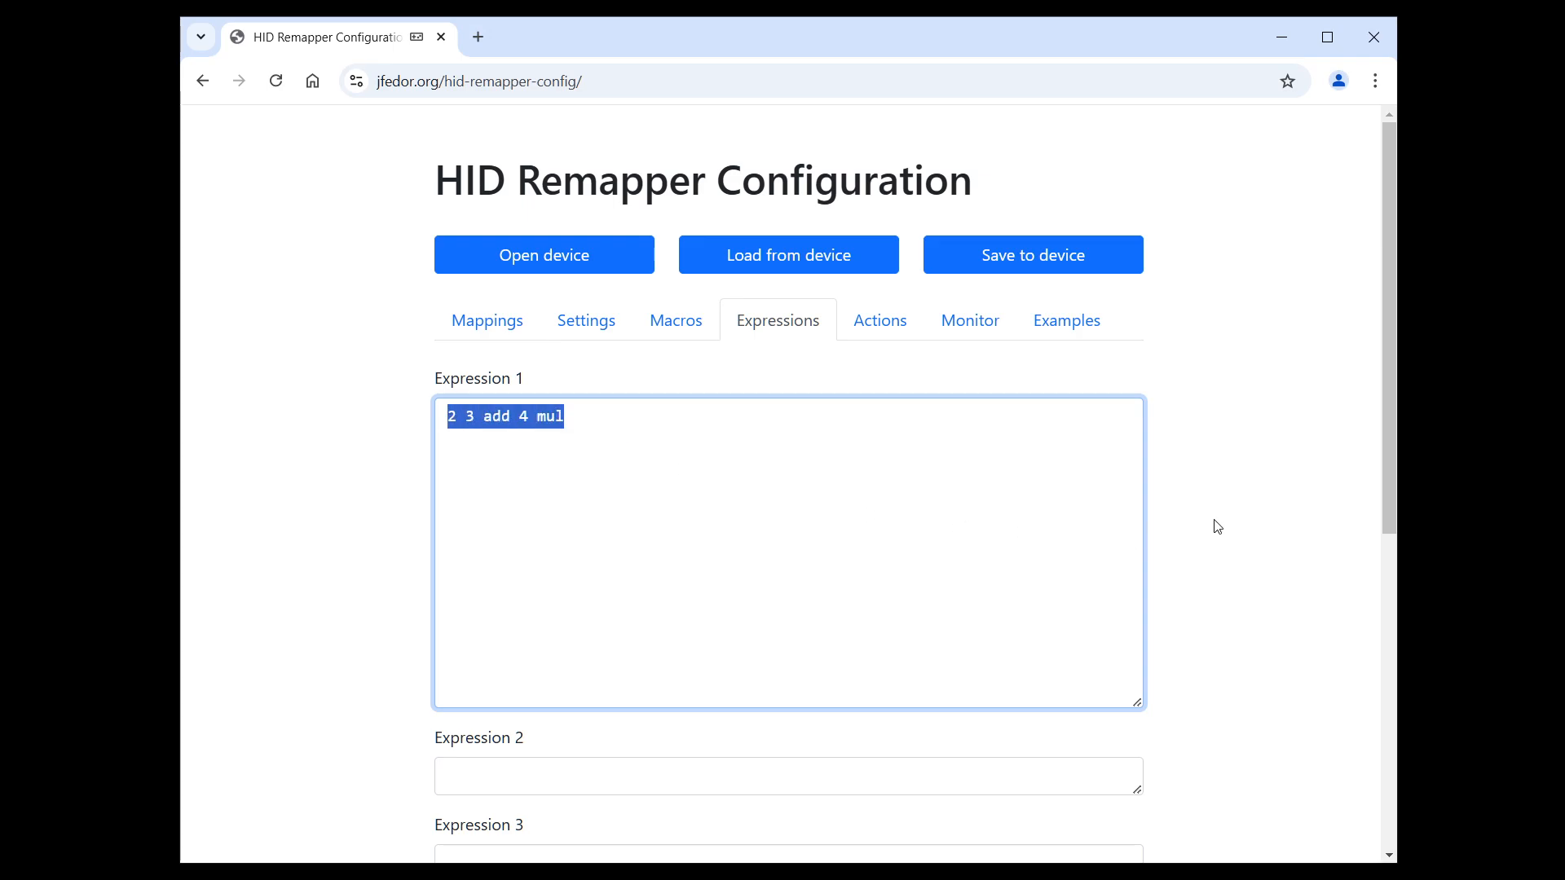
{"action": "key", "text": "Delete"}
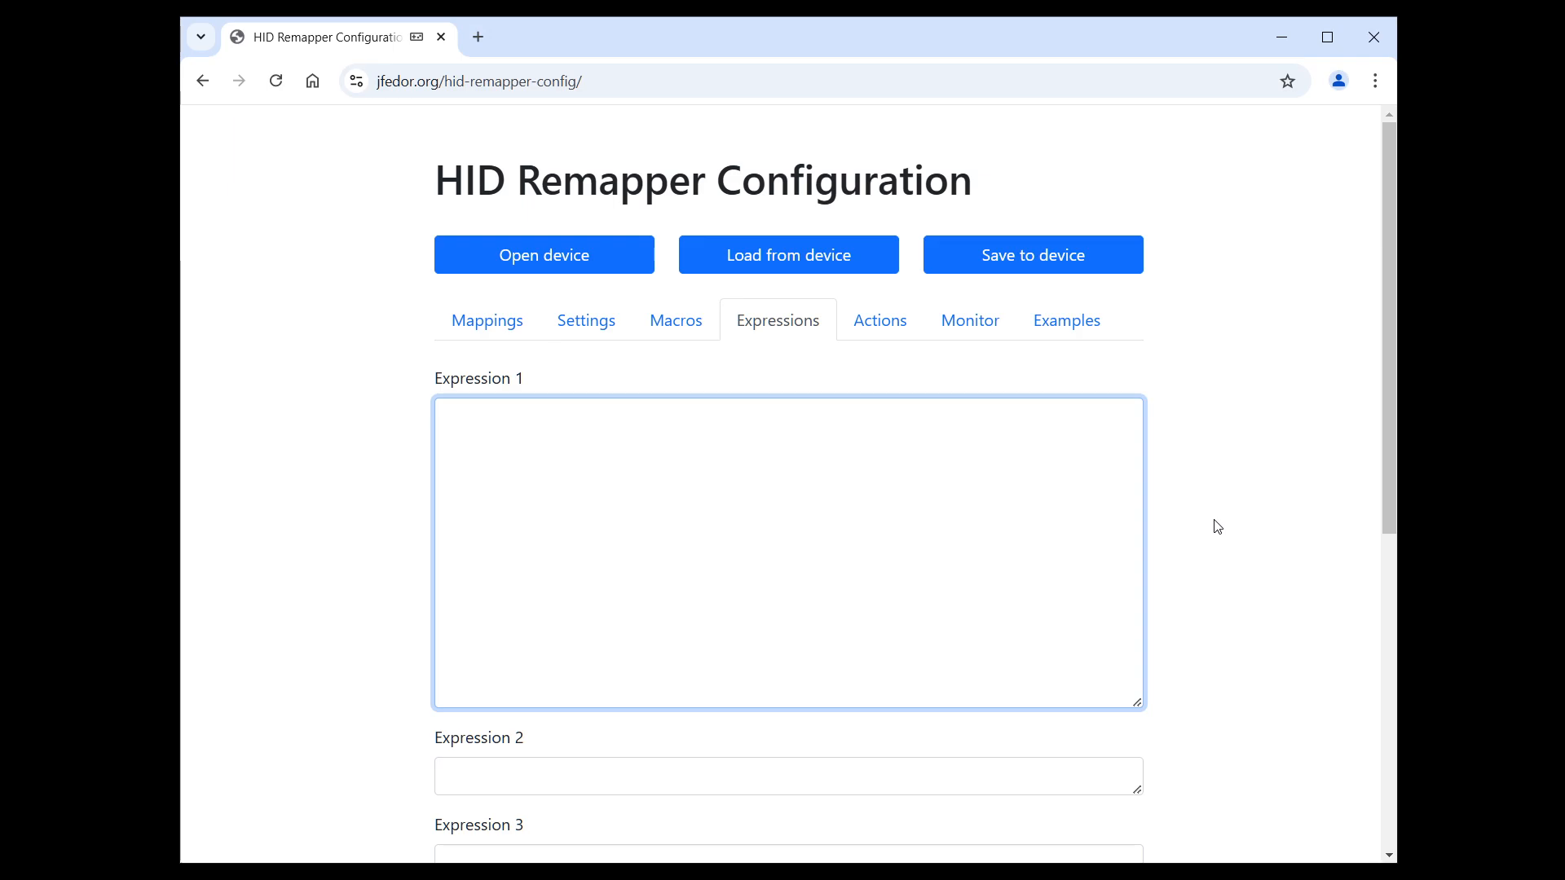
{"action": "type", "text": "0x00010030 inp"}
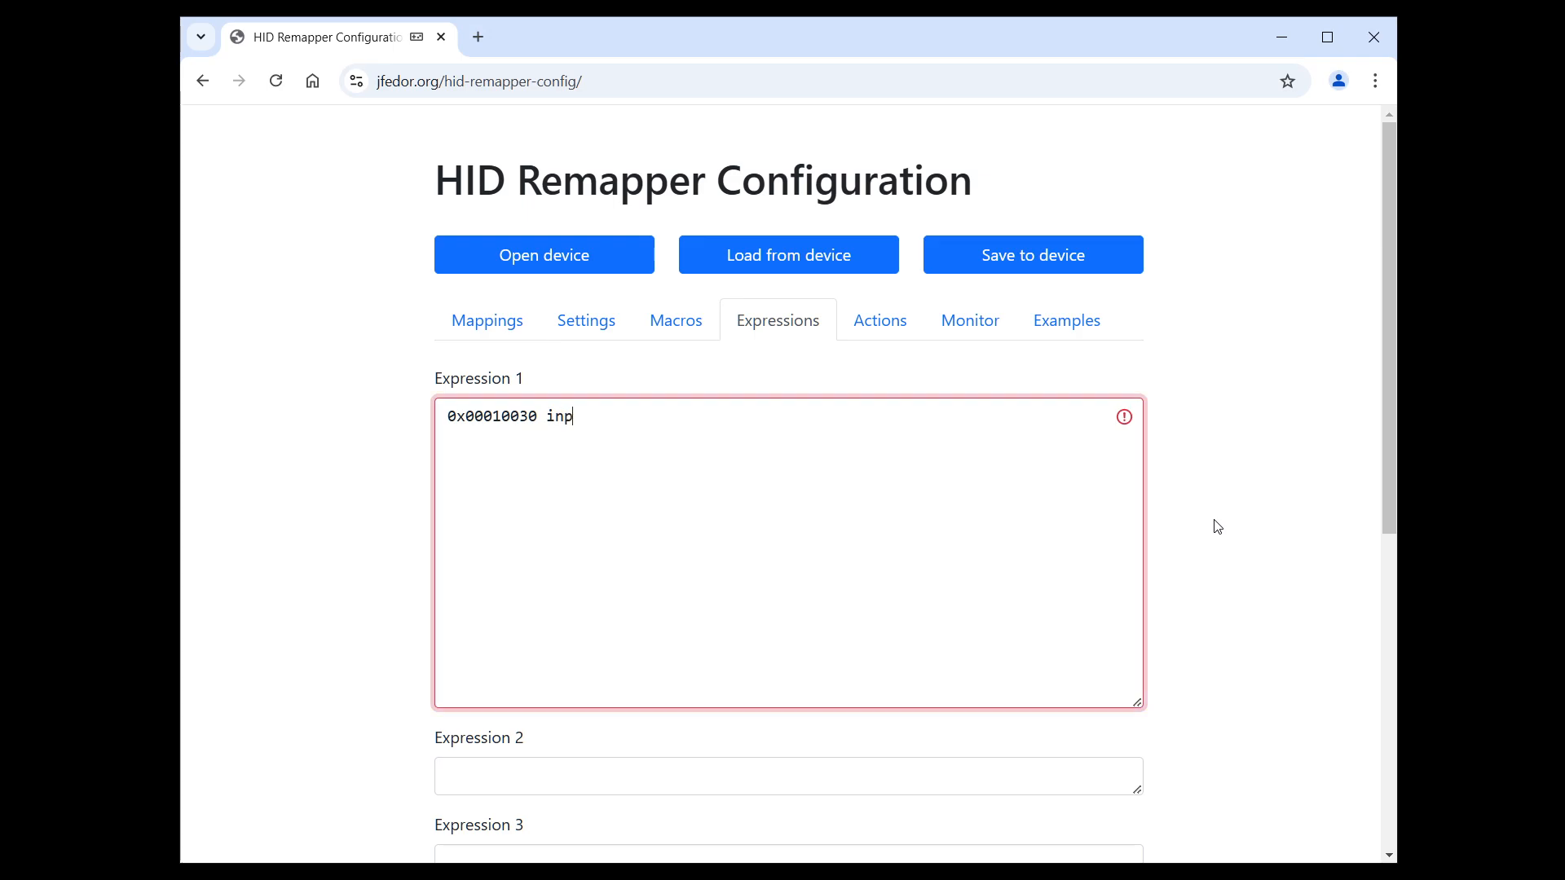
{"action": "type", "text": "ut_state"}
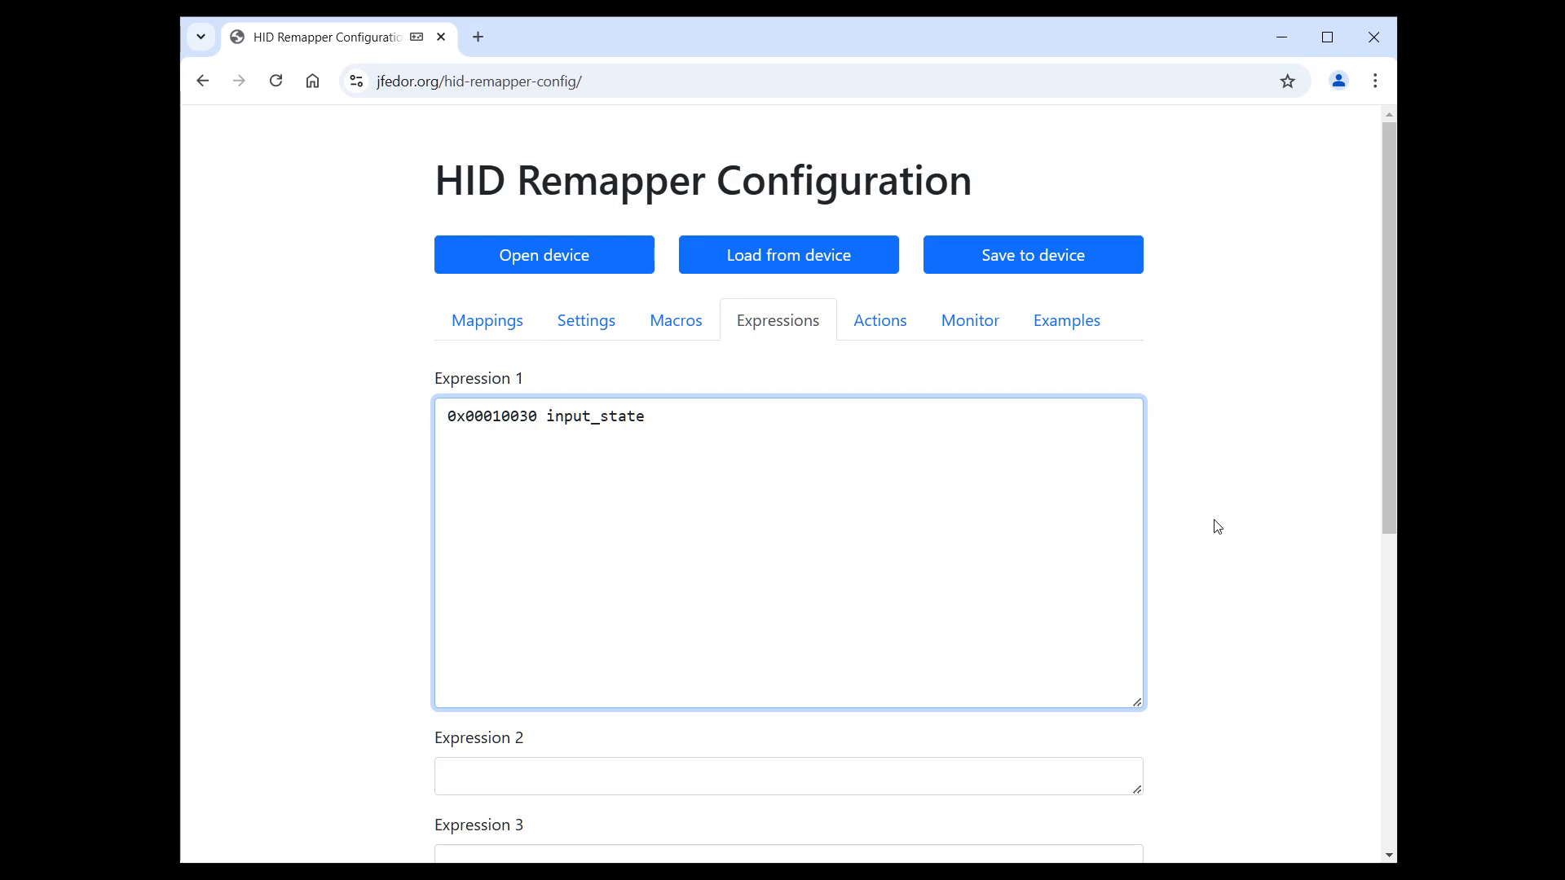
Look up usage codes among the monitored inputs and the mappings, including the one for Cursor X, and return to Expression 1.
{"action": "double_click", "coordinate": [513, 414]}
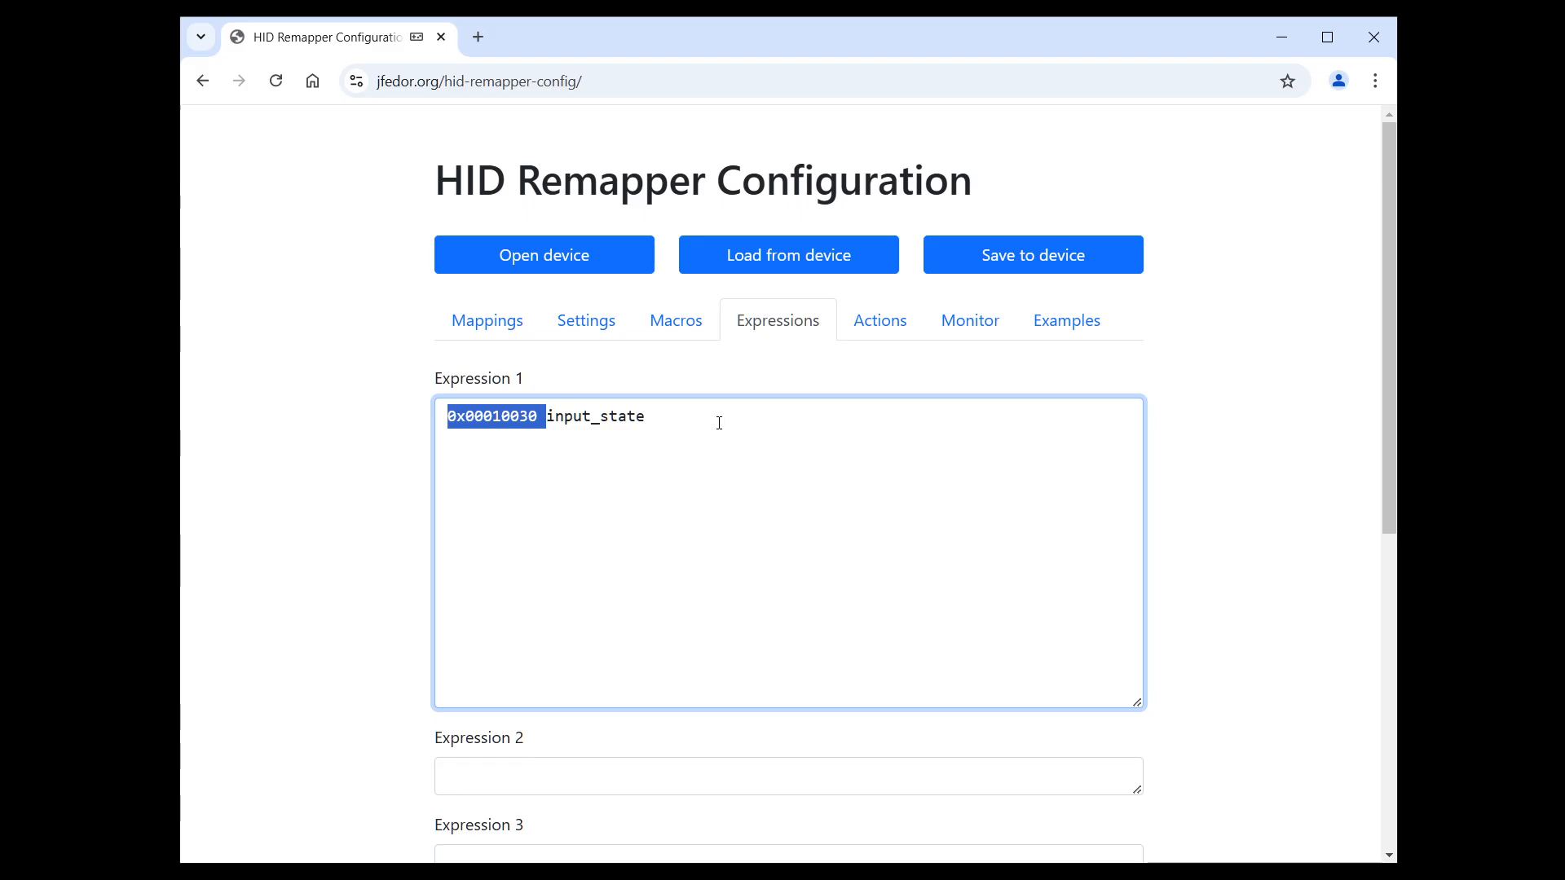
{"action": "left_click", "coordinate": [945, 322]}
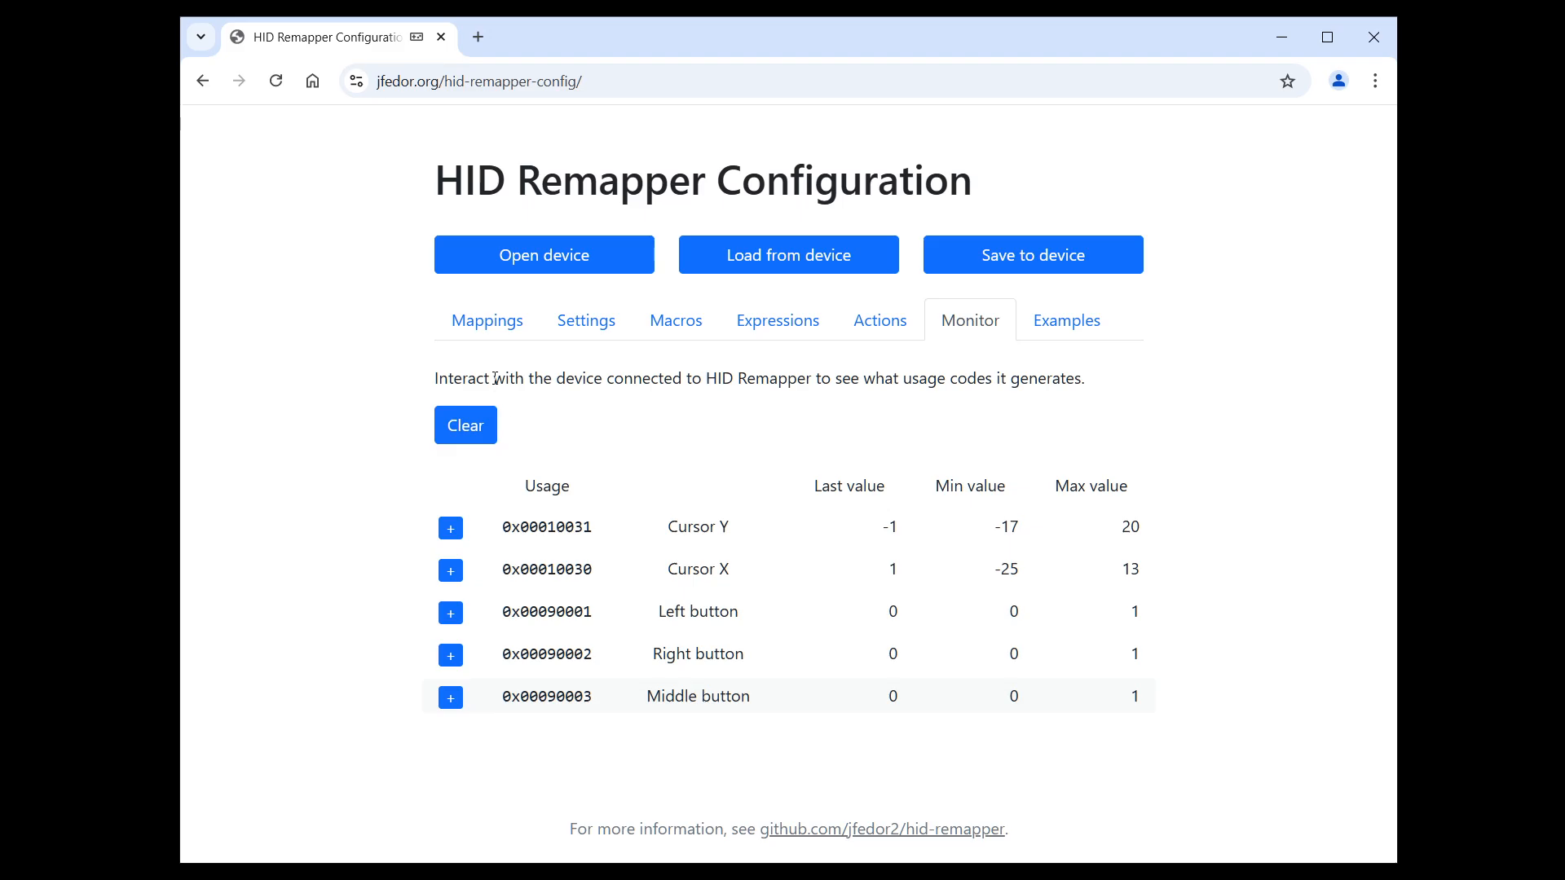
{"action": "left_click", "coordinate": [492, 320]}
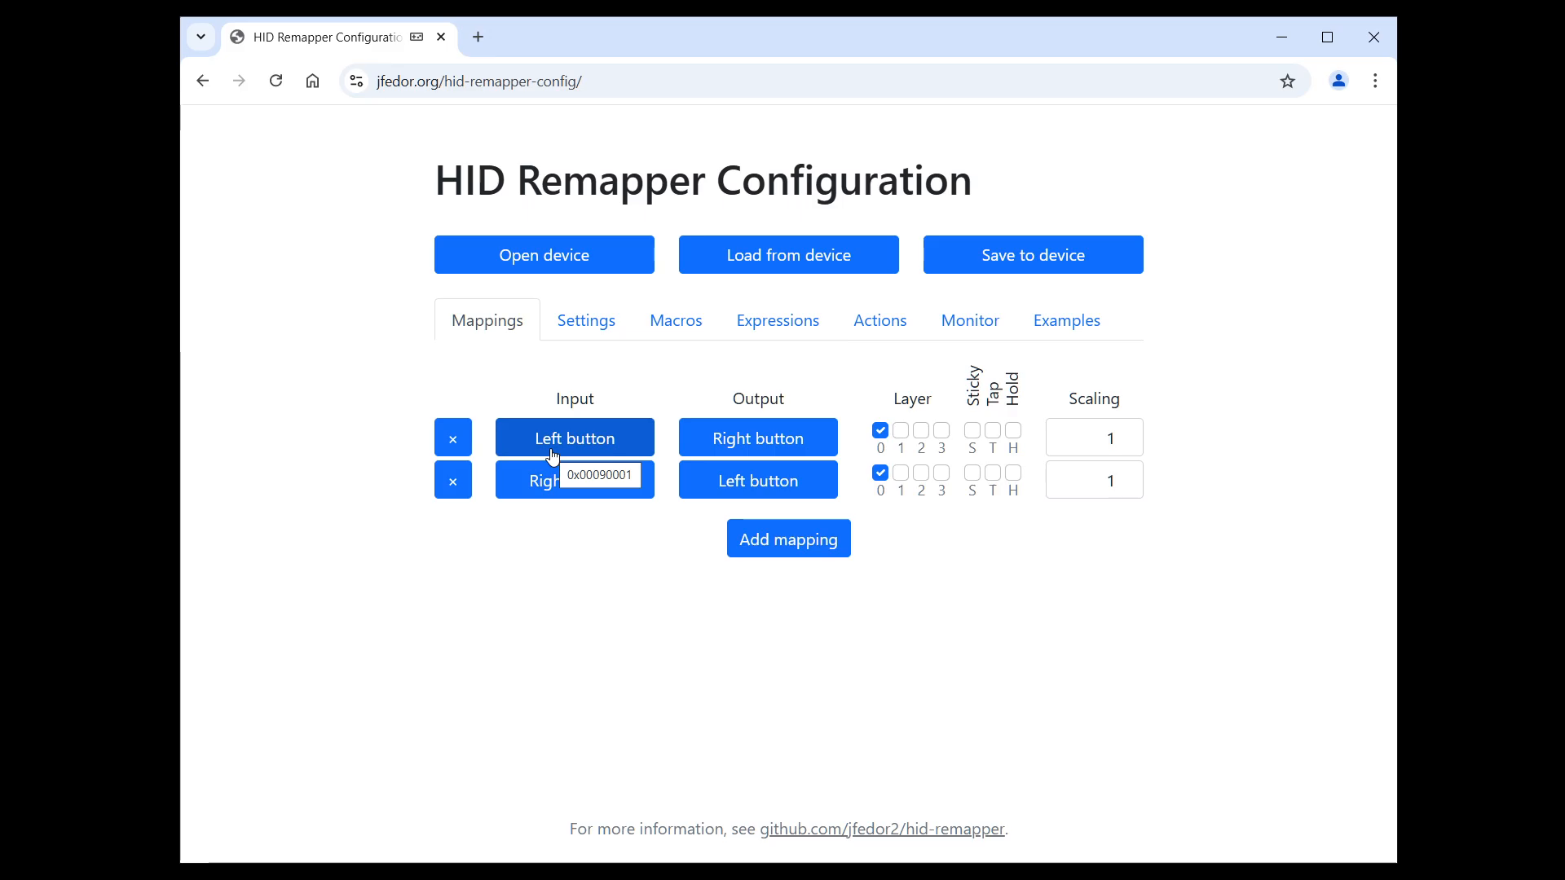
{"action": "left_click", "coordinate": [961, 325]}
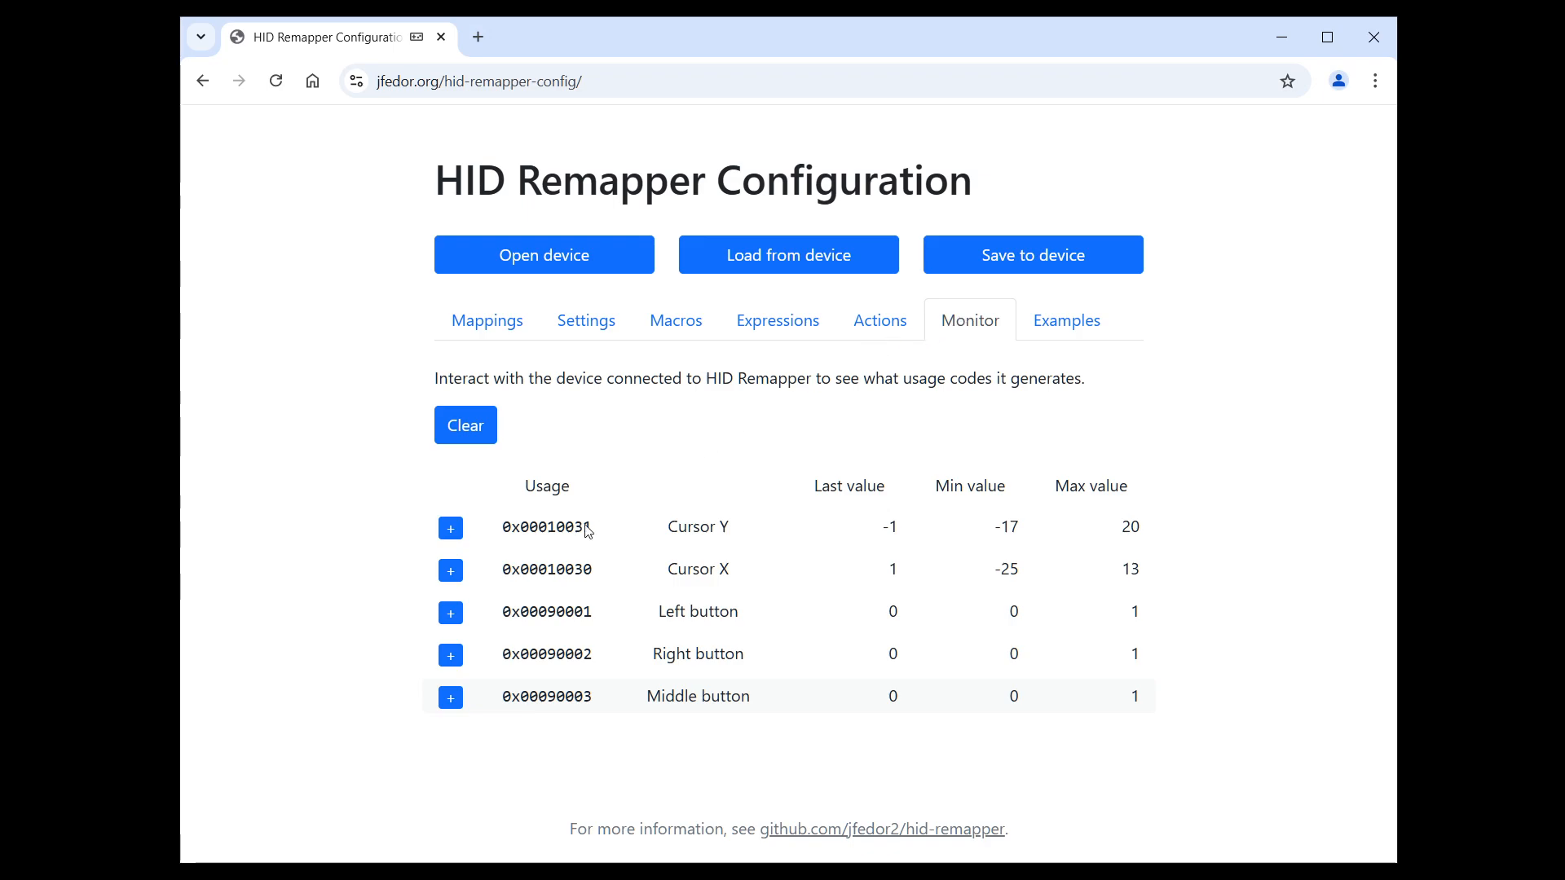
{"action": "double_click", "coordinate": [551, 569]}
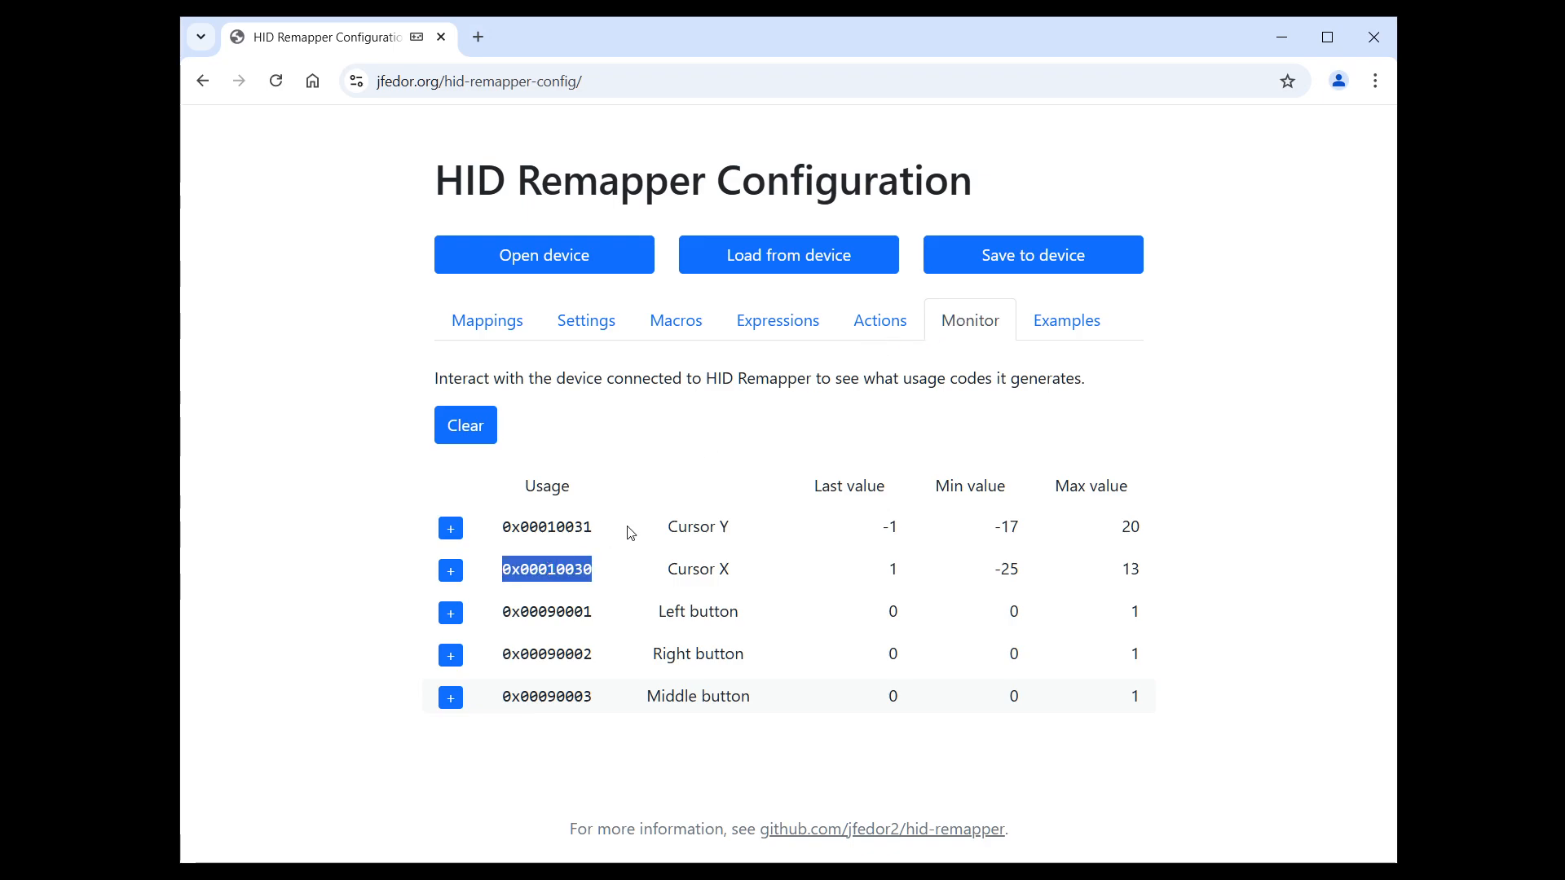
{"action": "left_click", "coordinate": [1240, 422]}
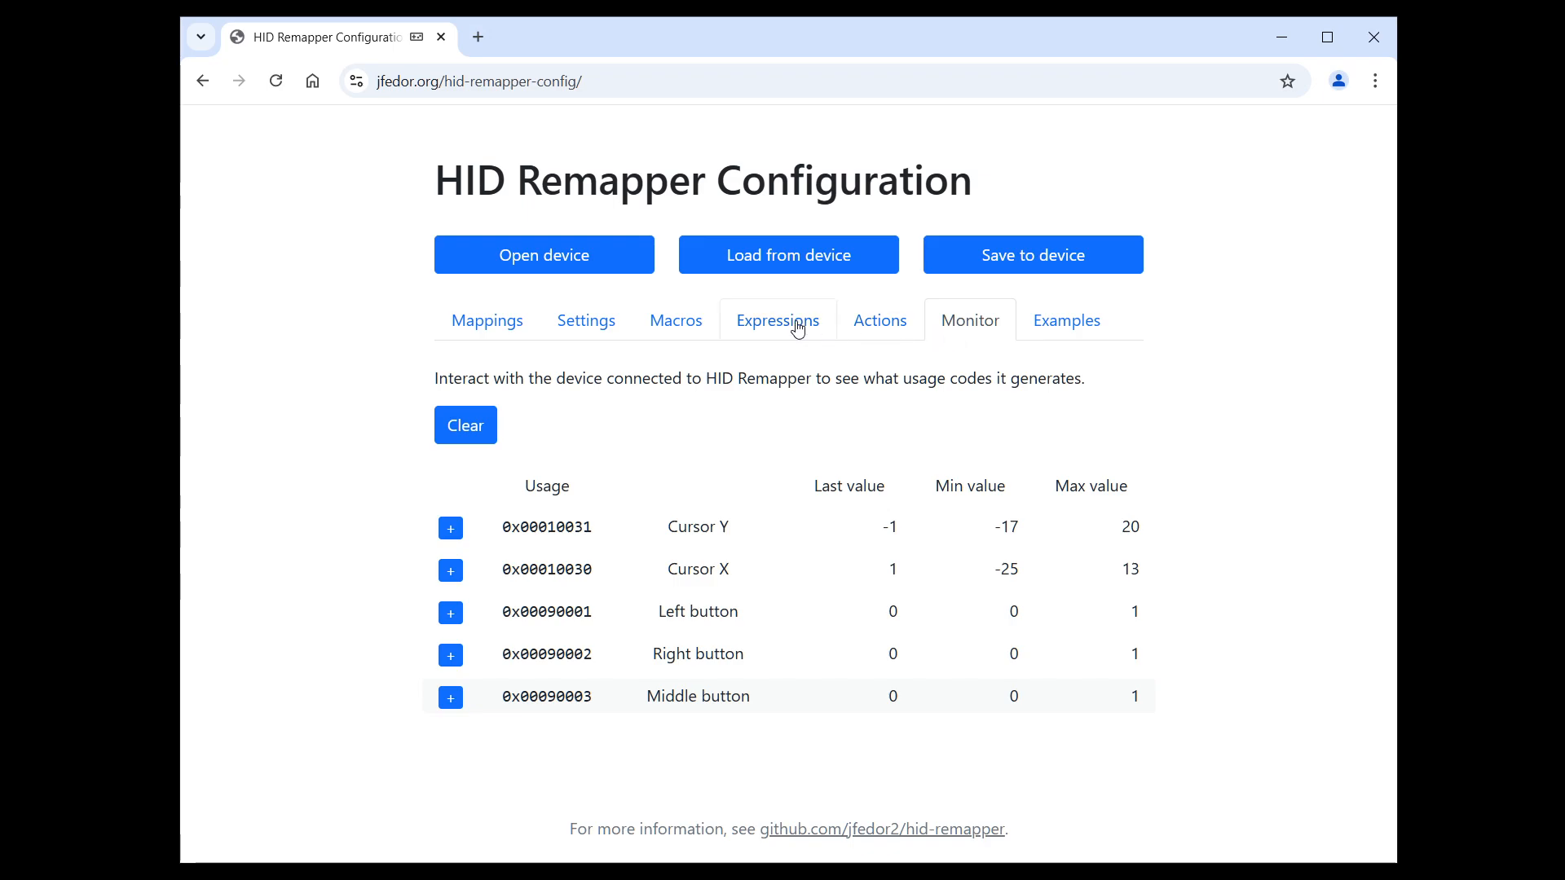
{"action": "left_click", "coordinate": [798, 323]}
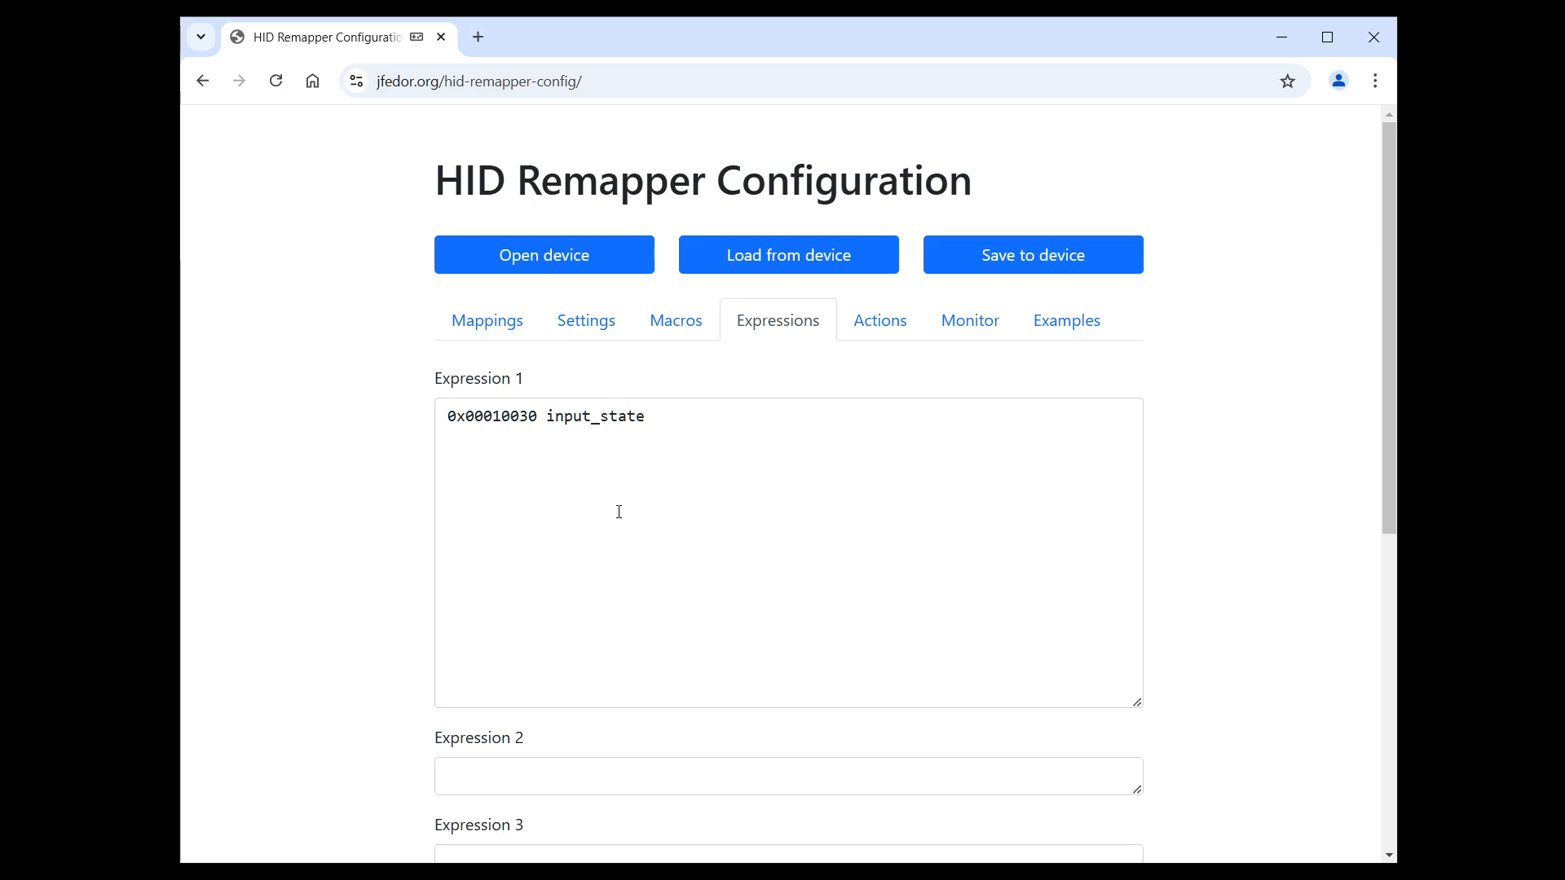
Add "2 mul" on a new line below "0x00010030 input_state" in Expression 1.
{"action": "double_click", "coordinate": [515, 418]}
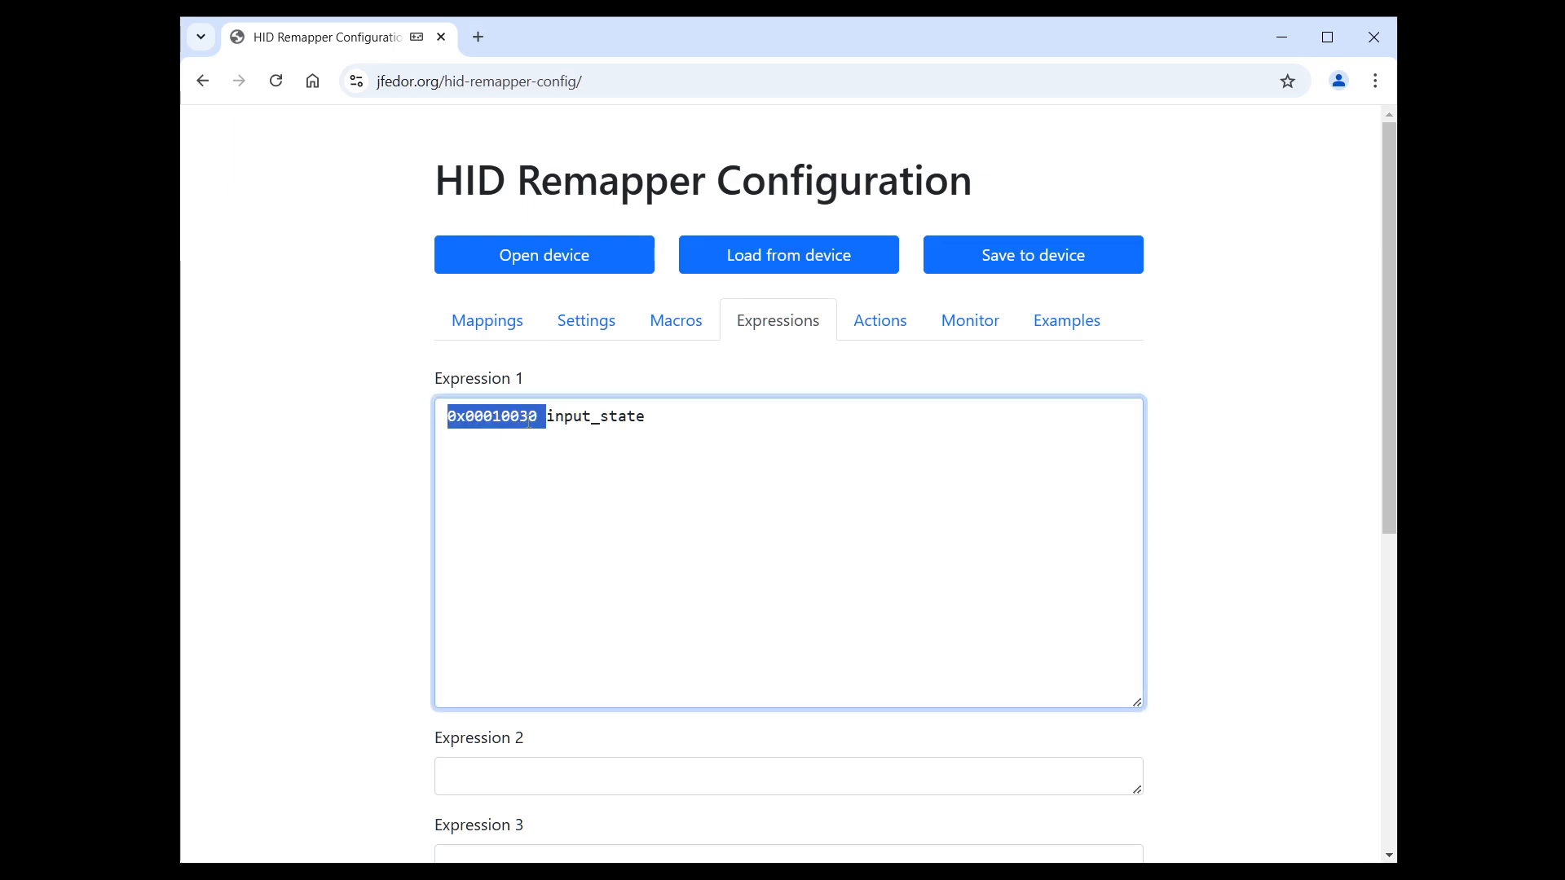
{"action": "double_click", "coordinate": [601, 420]}
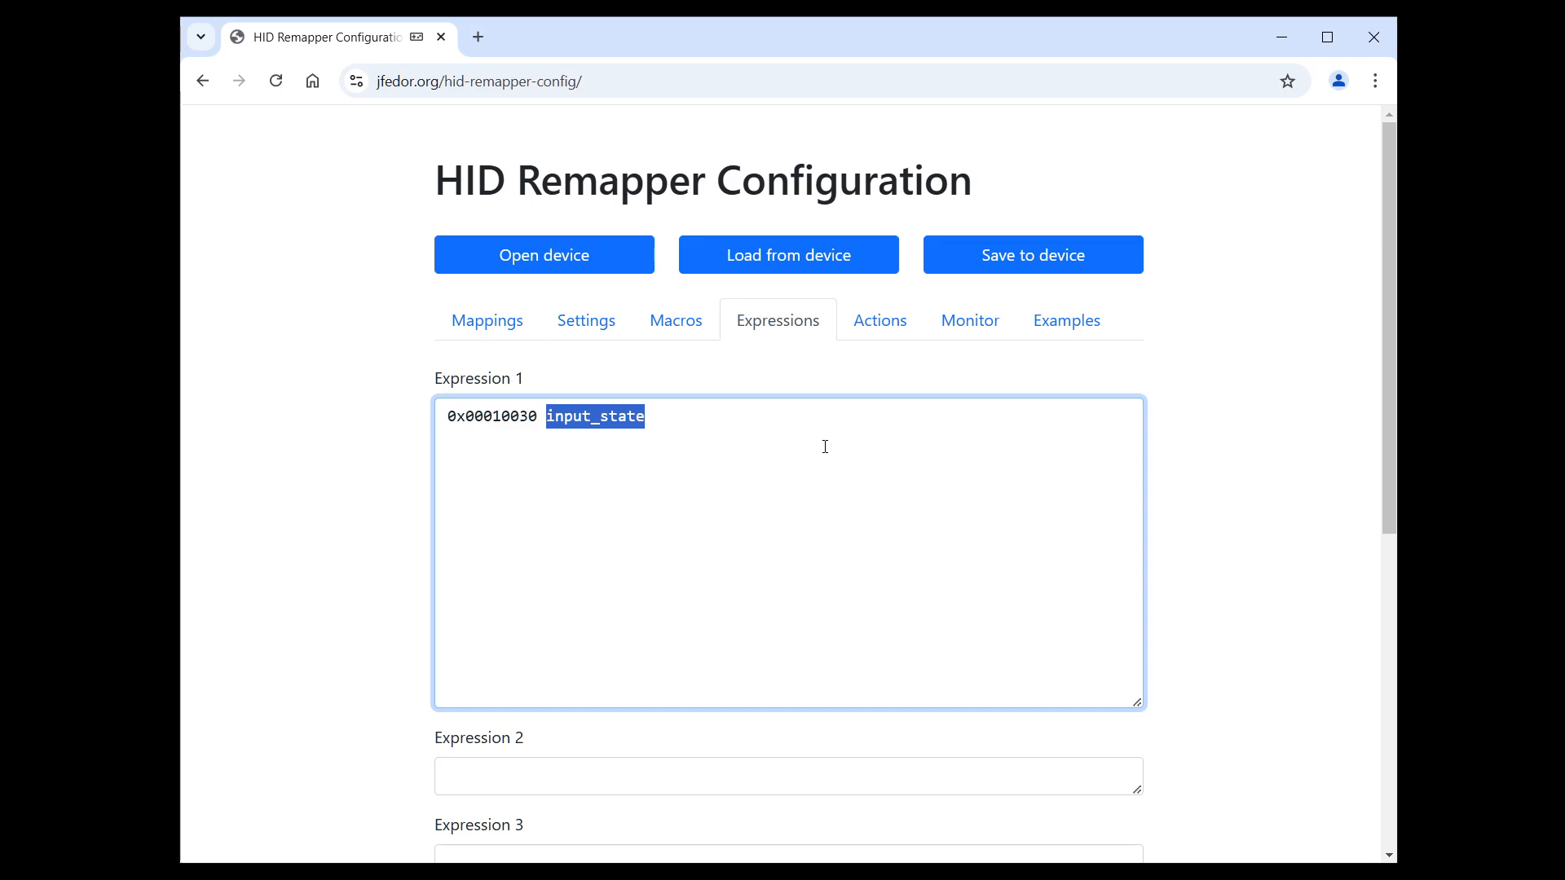
{"action": "key", "text": "End"}
{"action": "key", "text": "Return"}
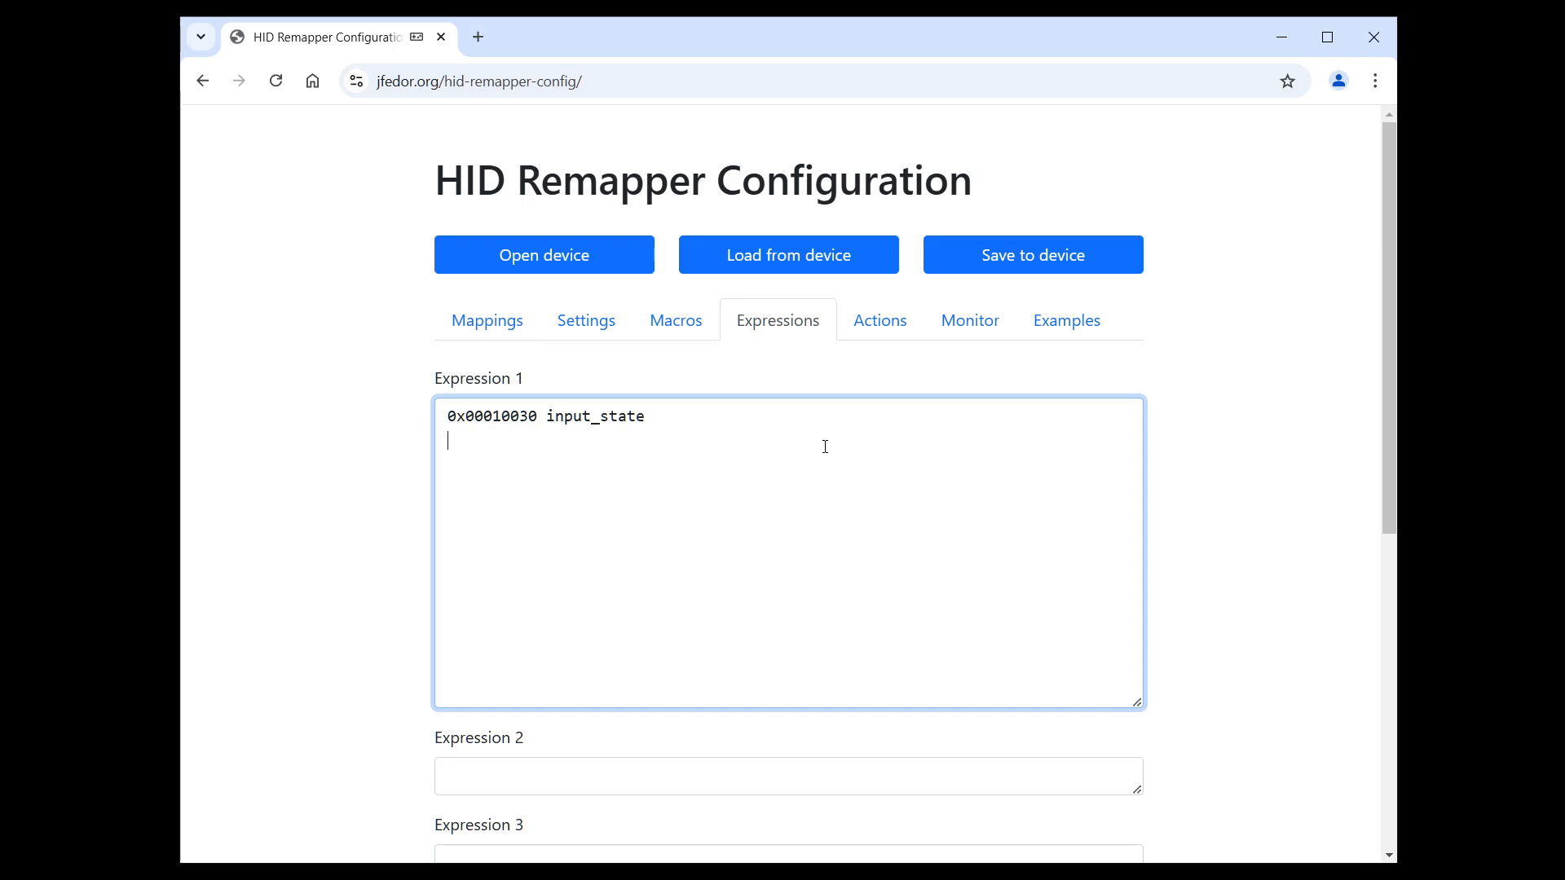
{"action": "type", "text": "2 mul"}
Delete the two mappings that swap the left and right mouse buttons.
{"action": "left_click", "coordinate": [492, 329]}
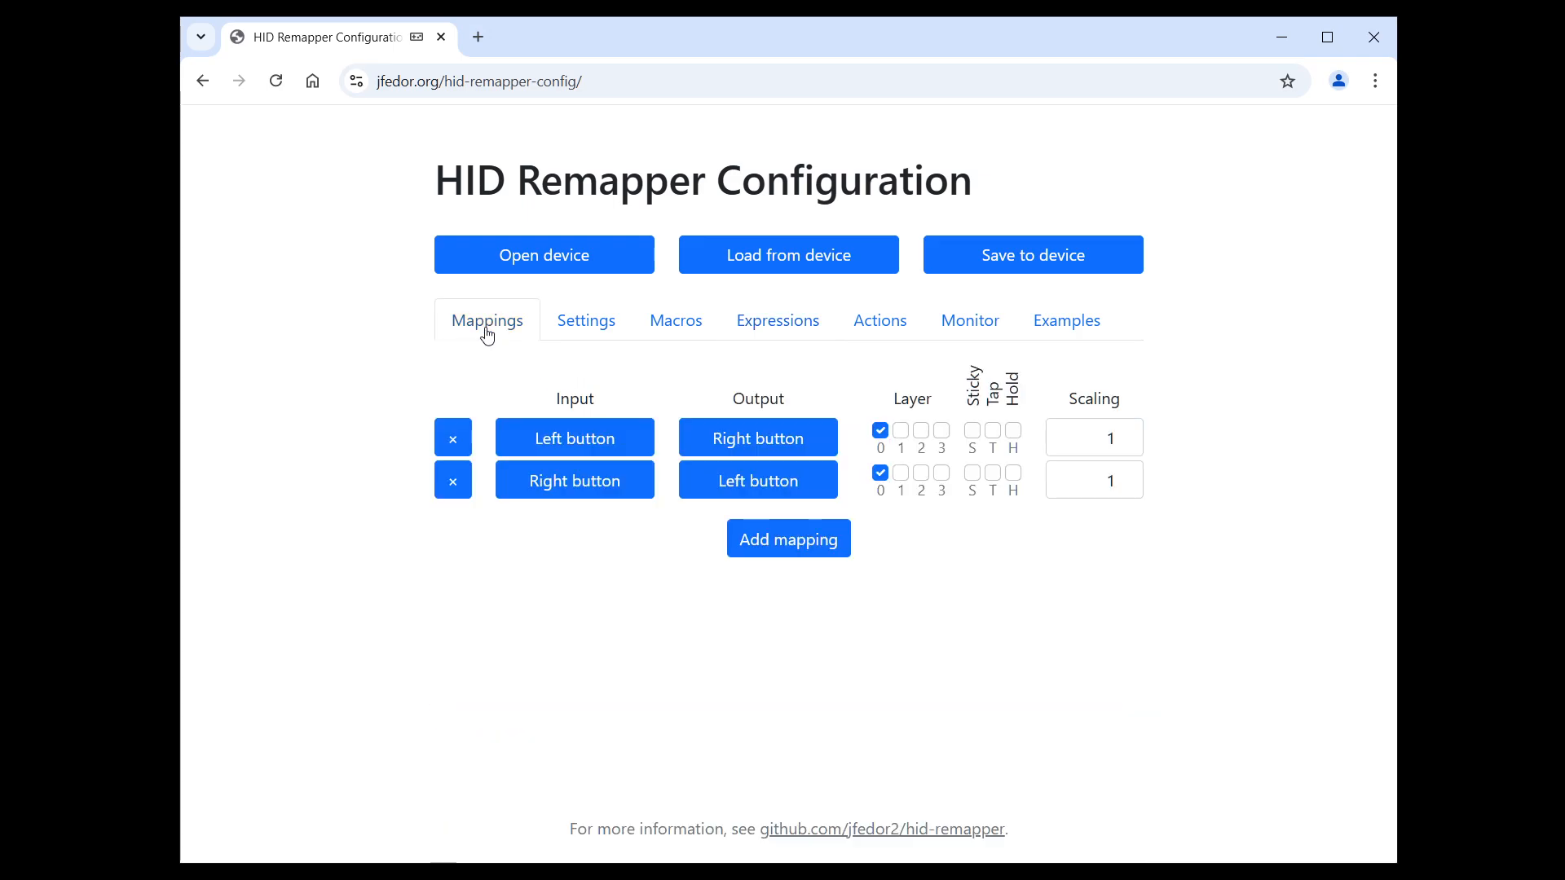
{"action": "left_click", "coordinate": [449, 437]}
{"action": "left_click", "coordinate": [450, 438]}
Add a mapping with Expression 1 as the input and Cursor X as the output.
{"action": "left_click", "coordinate": [762, 455]}
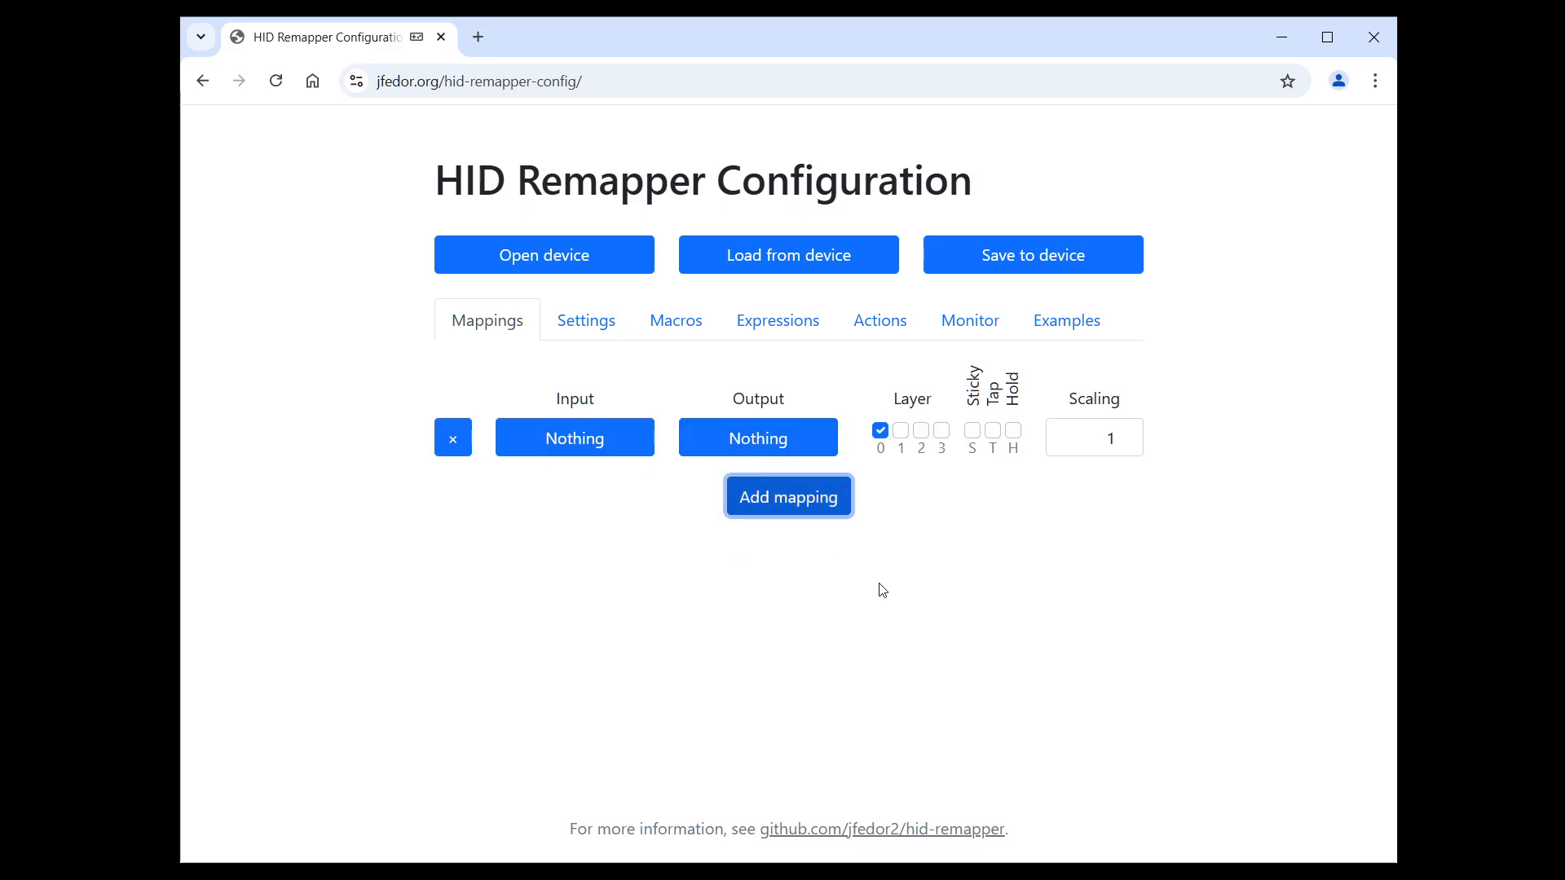
{"action": "left_click", "coordinate": [643, 432]}
{"action": "scroll", "coordinate": [1062, 653], "scroll_direction": "down", "scroll_amount": 6}
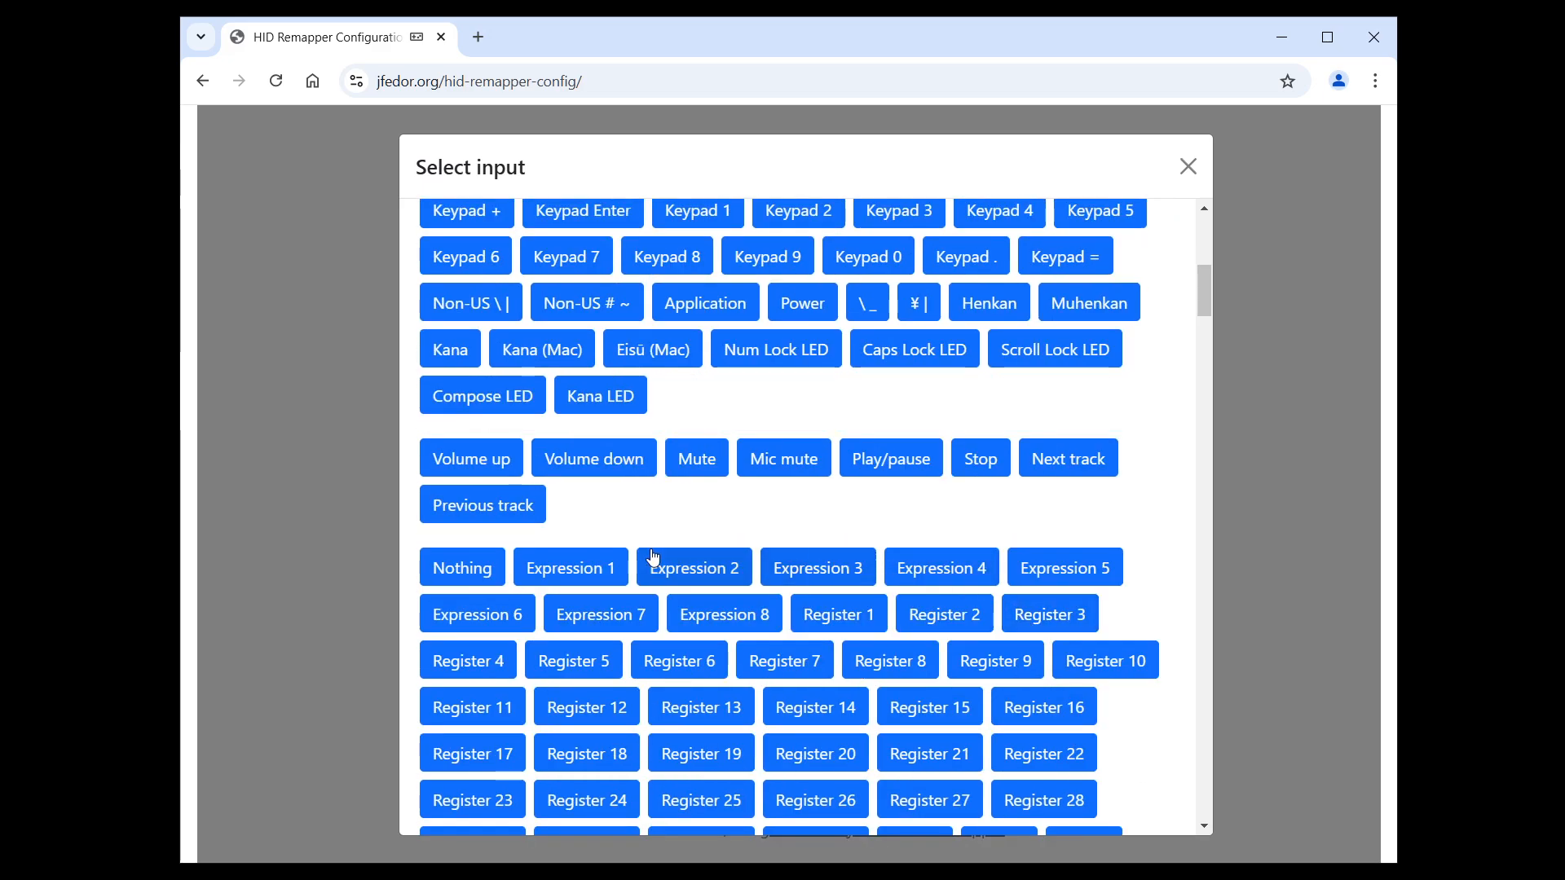
{"action": "left_click", "coordinate": [592, 566]}
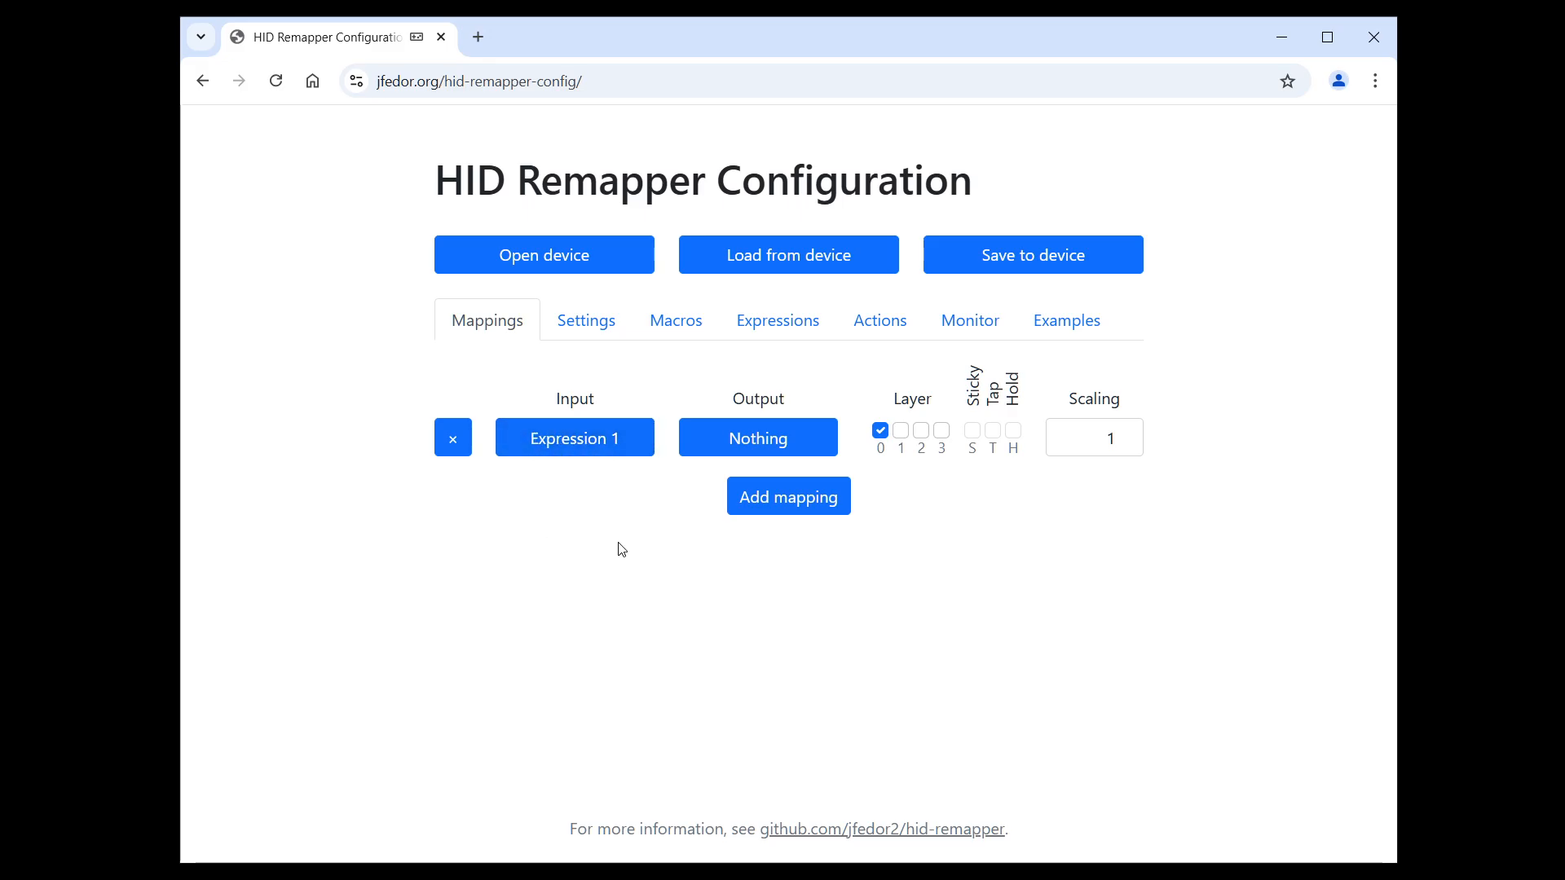
{"action": "left_click", "coordinate": [711, 443]}
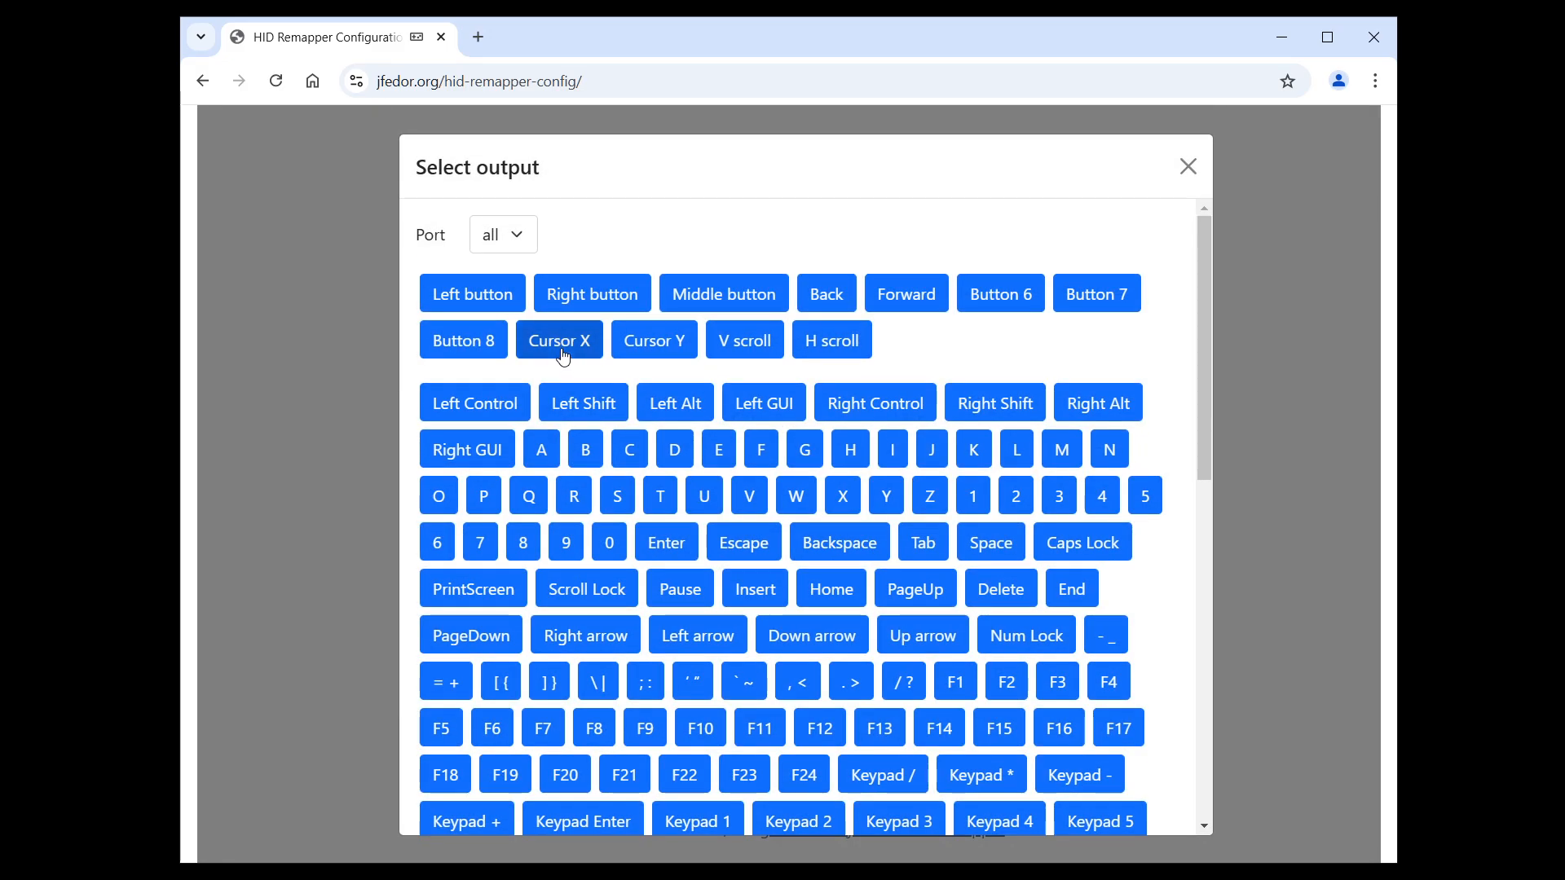
{"action": "left_click", "coordinate": [563, 343]}
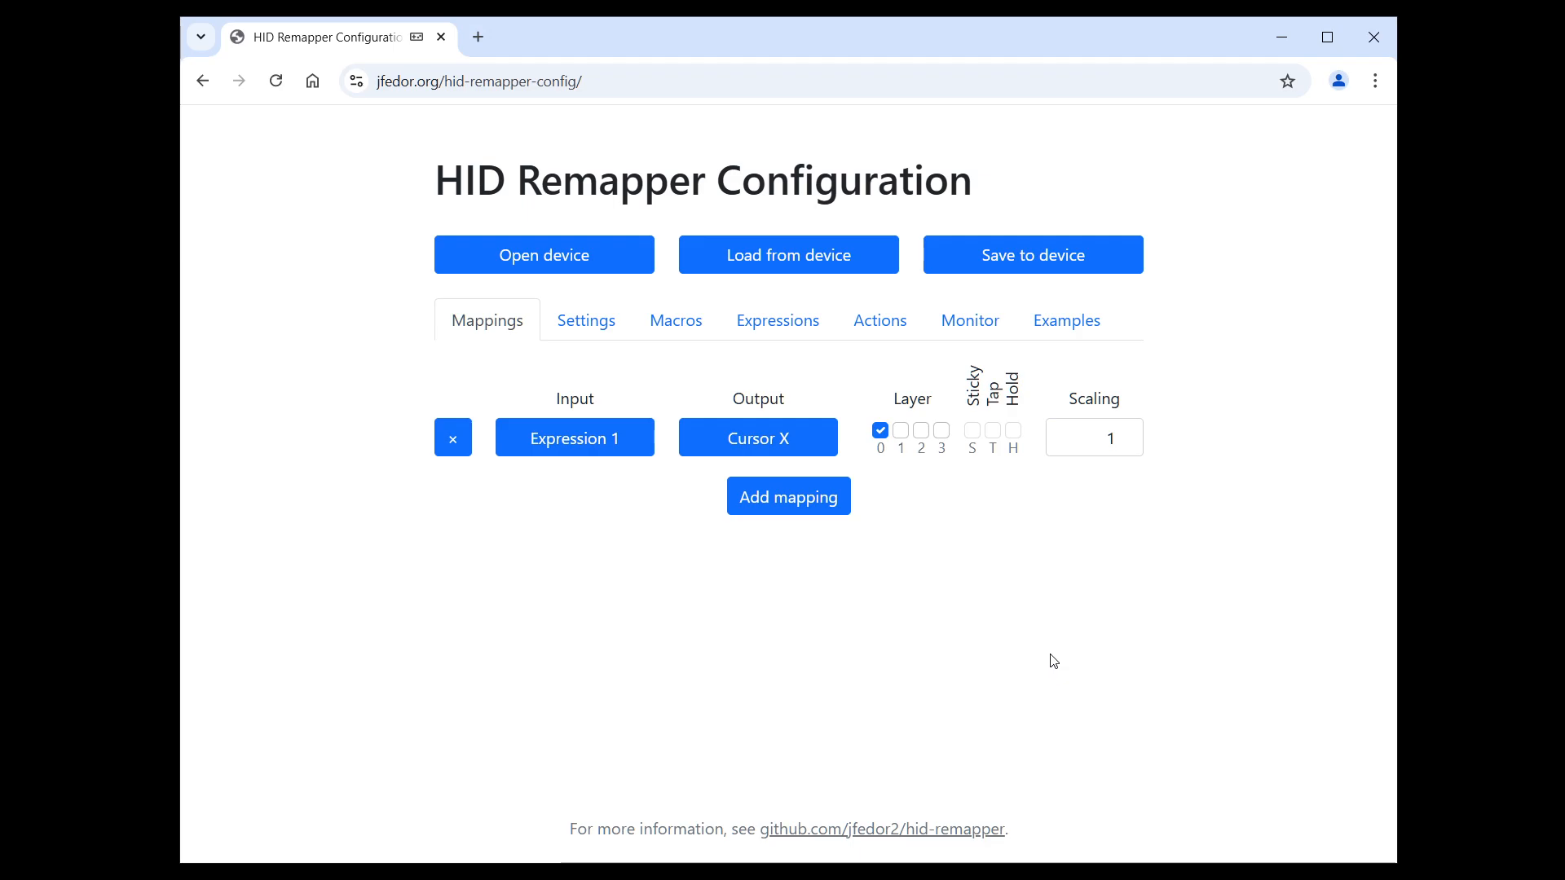
Review Expression 1 and change the input of the Cursor X mapping to Register 5.
{"action": "left_click", "coordinate": [798, 330]}
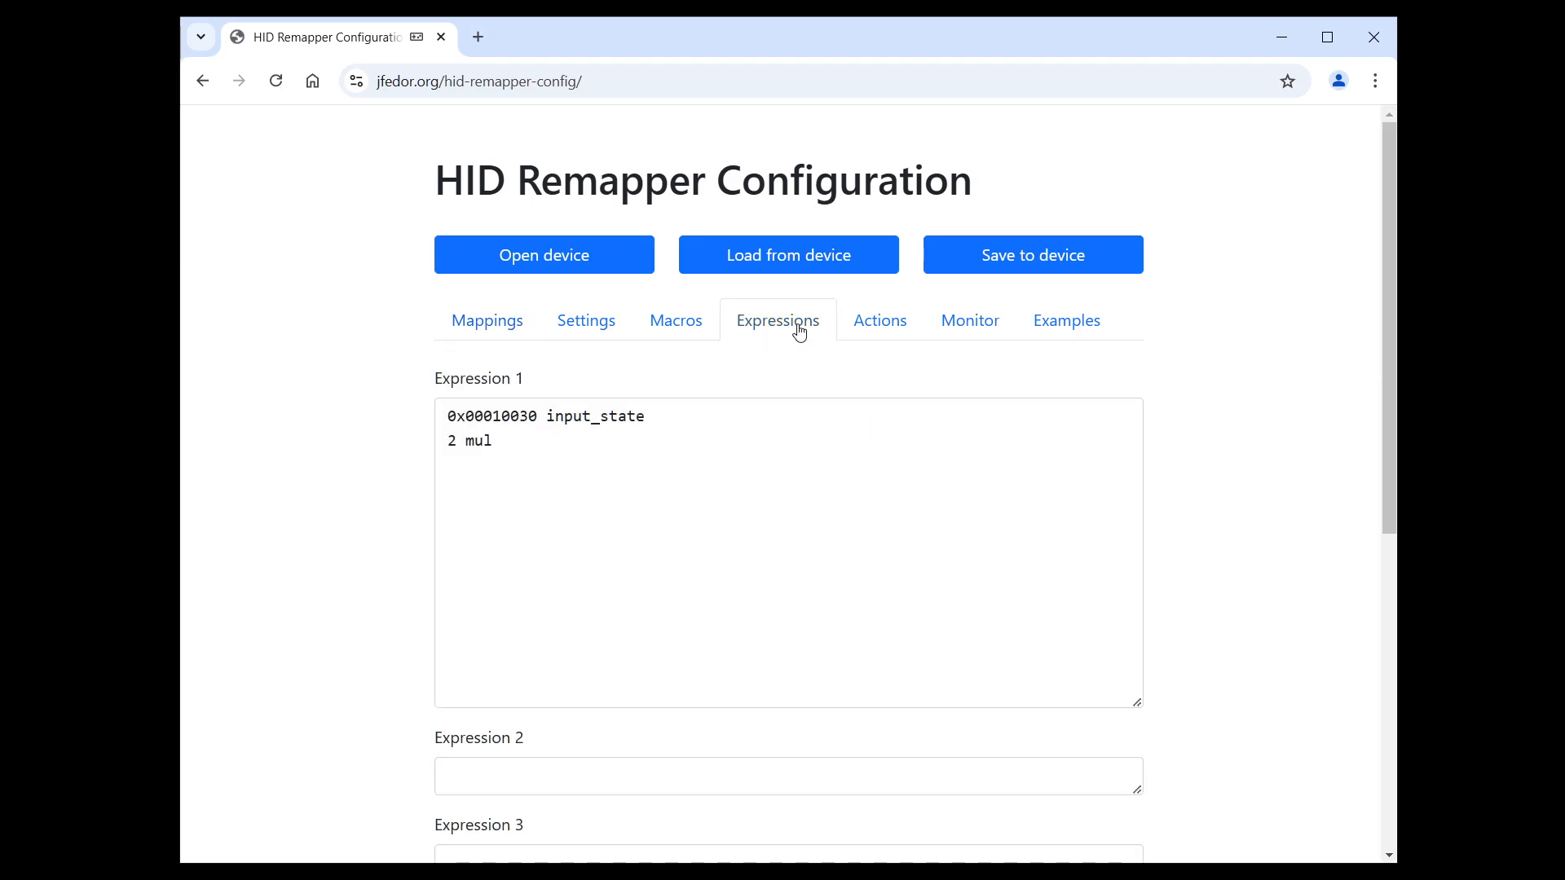
{"action": "left_click", "coordinate": [512, 320]}
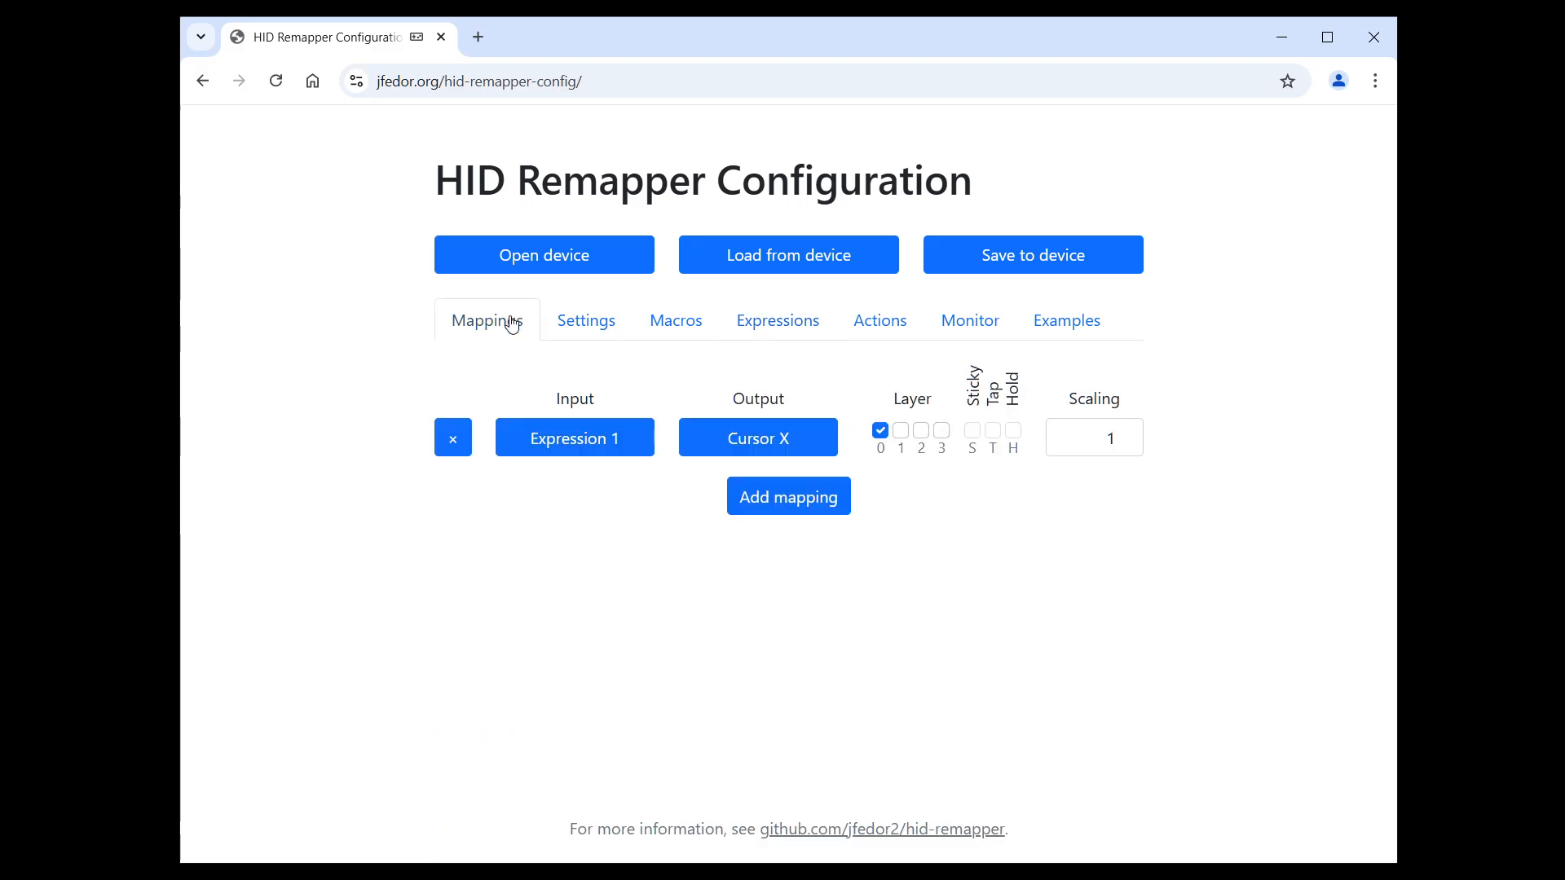
{"action": "left_click", "coordinate": [558, 443]}
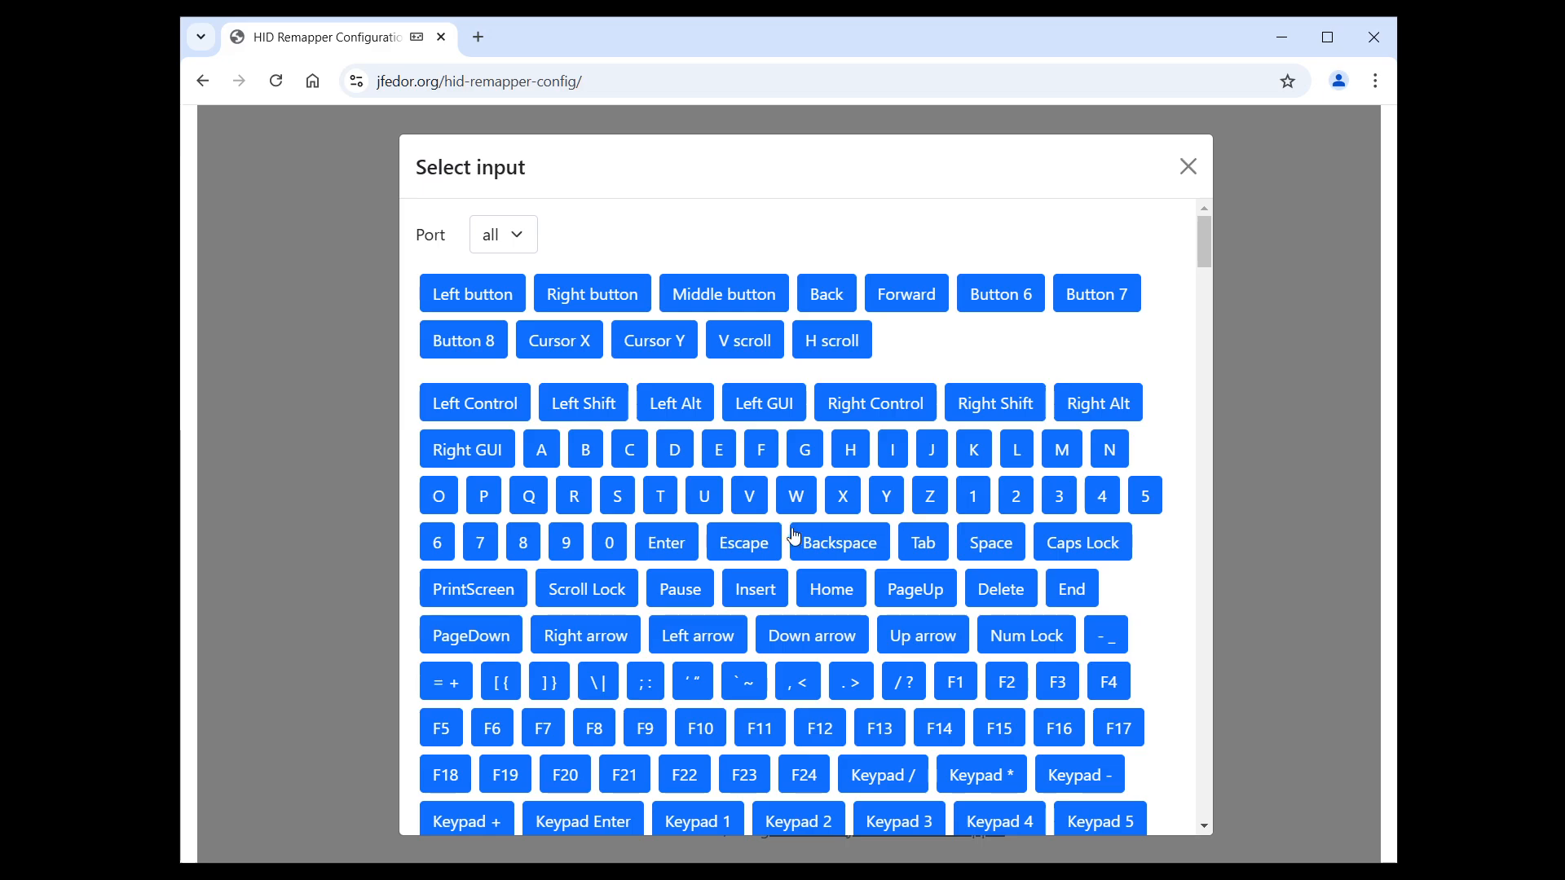
{"action": "scroll", "coordinate": [864, 603], "scroll_direction": "down", "scroll_amount": 5}
{"action": "scroll", "coordinate": [870, 610], "scroll_direction": "down", "scroll_amount": 4}
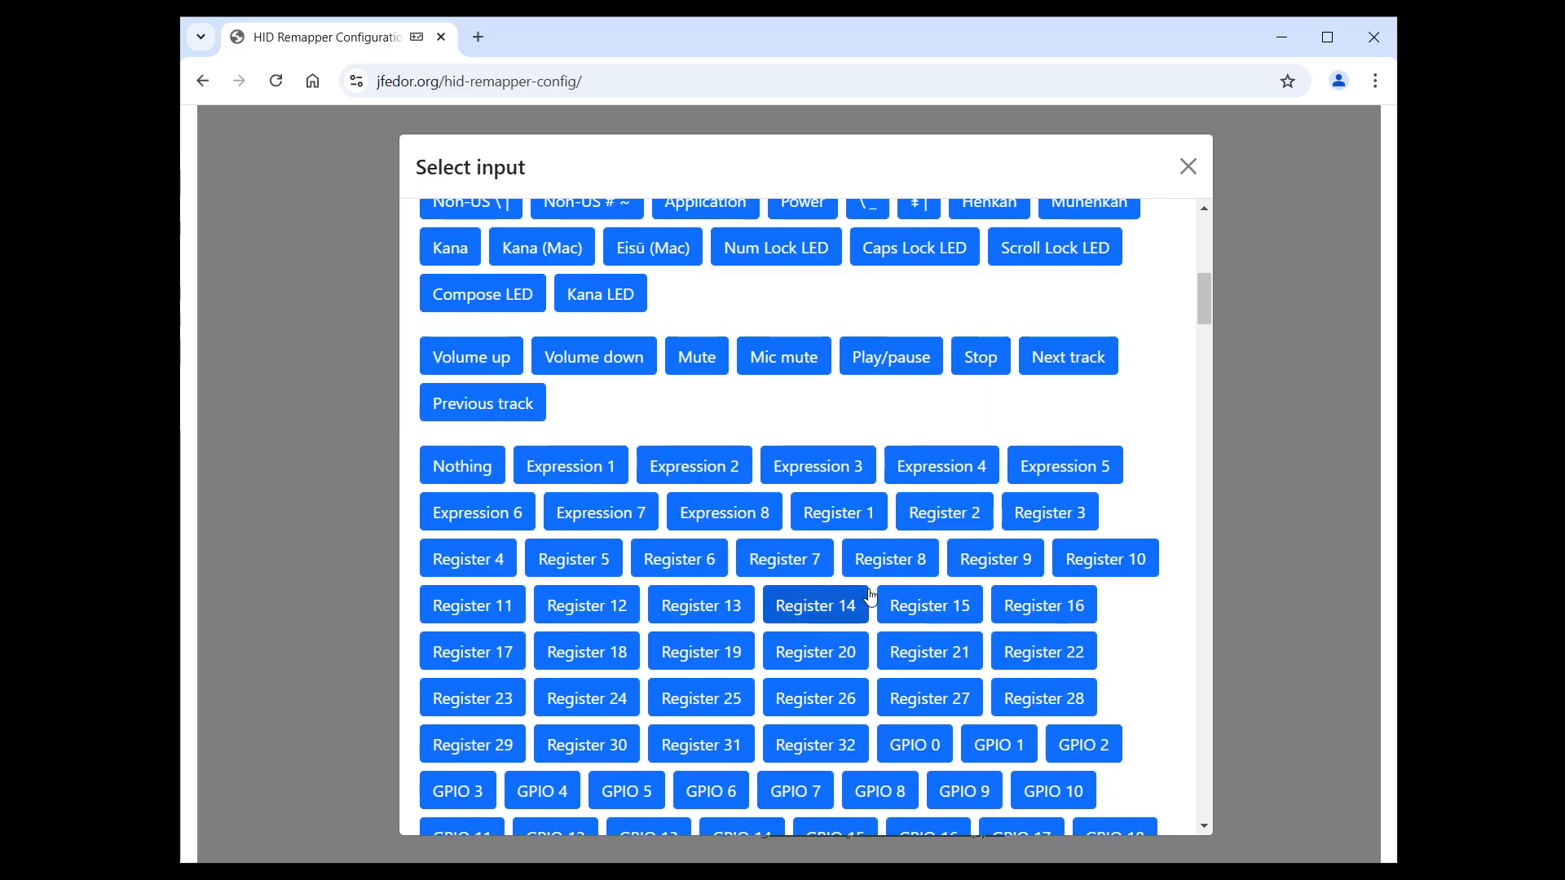
{"action": "left_click", "coordinate": [561, 561]}
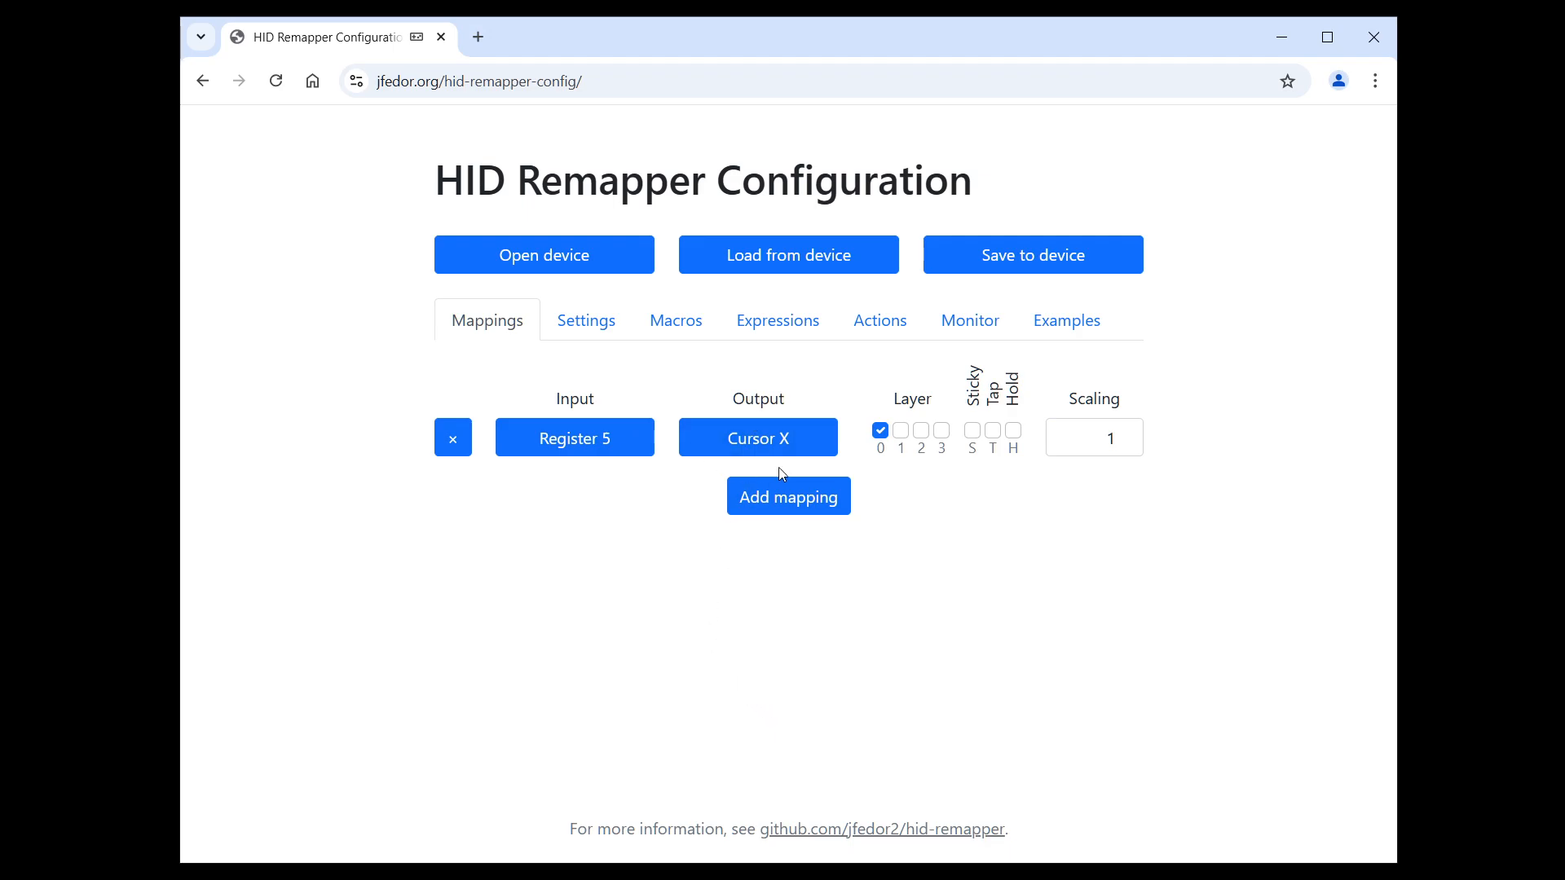
Replace the content of Expression 1 first with "5 store" and finally with "5 recall".
{"action": "left_click", "coordinate": [758, 319]}
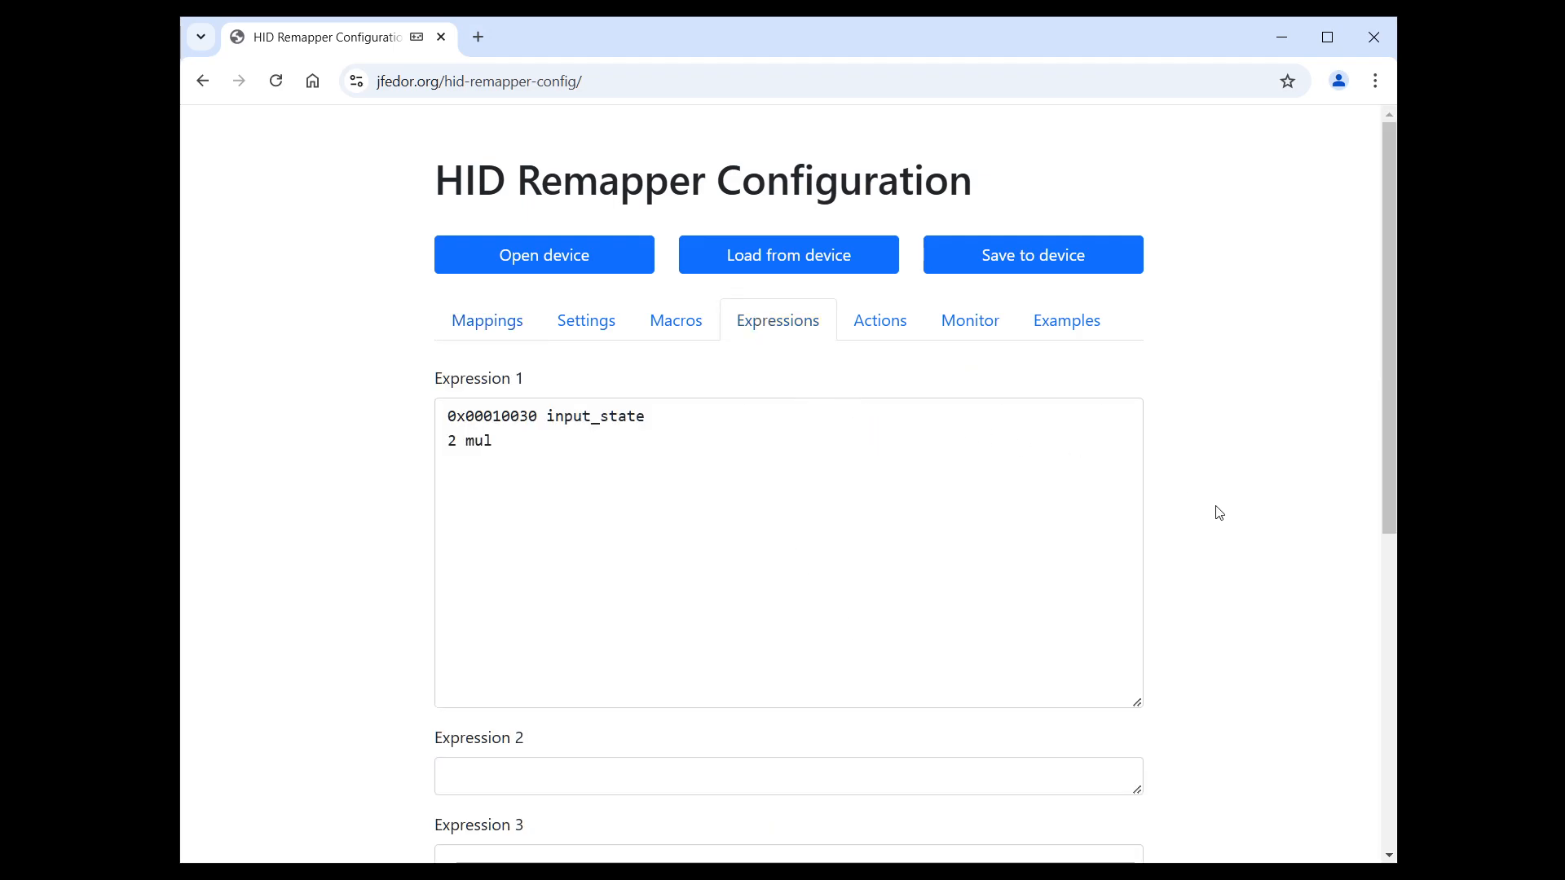
{"action": "left_click", "coordinate": [723, 519]}
{"action": "key", "text": "ctrl+a"}
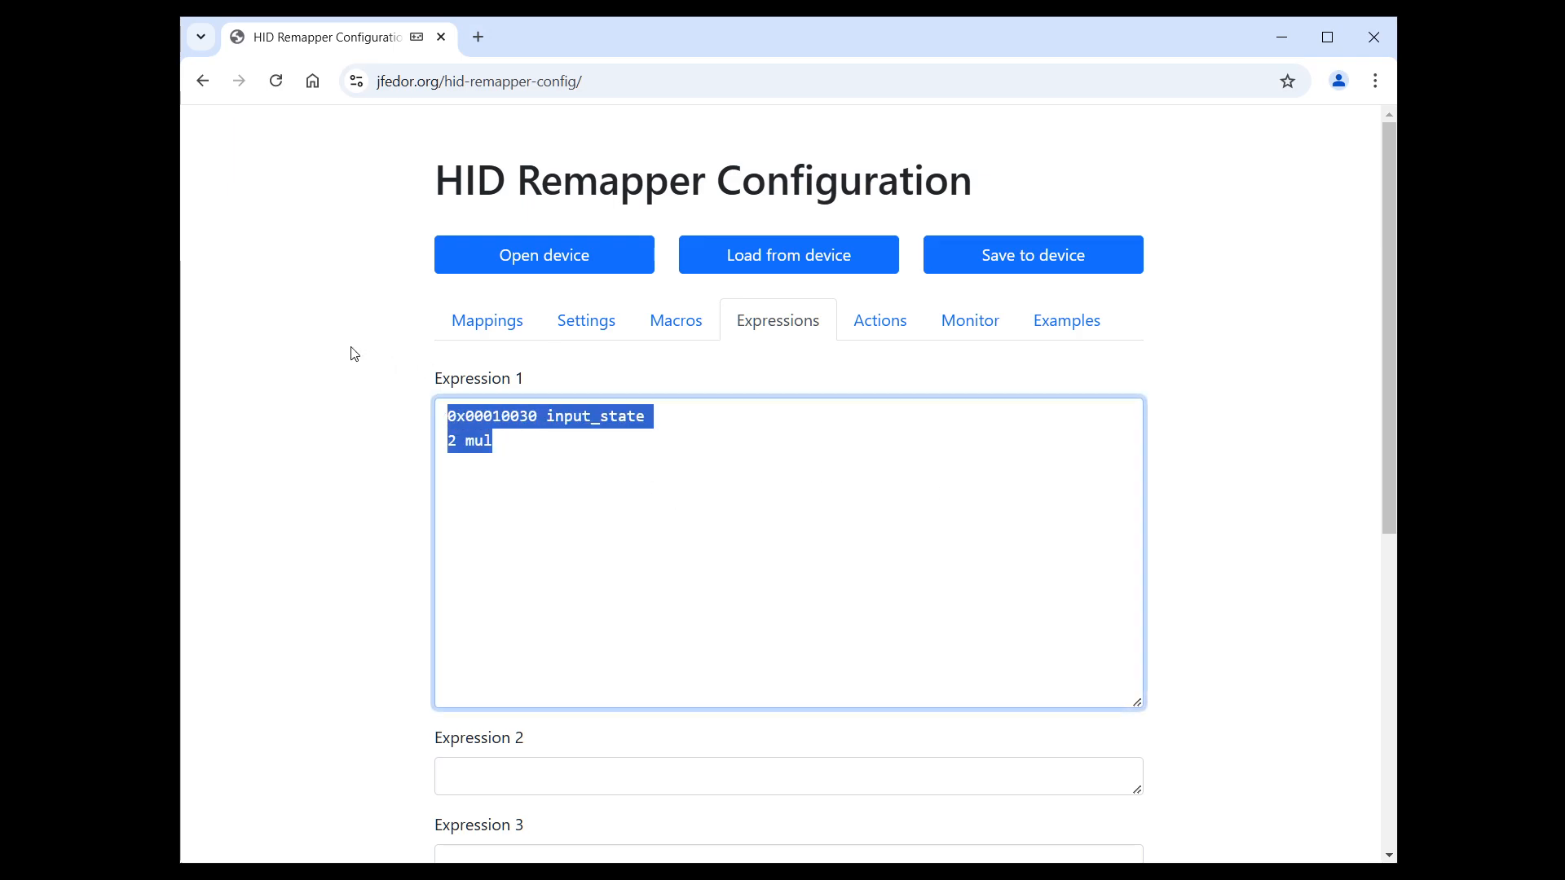
{"action": "type", "text": "5 store"}
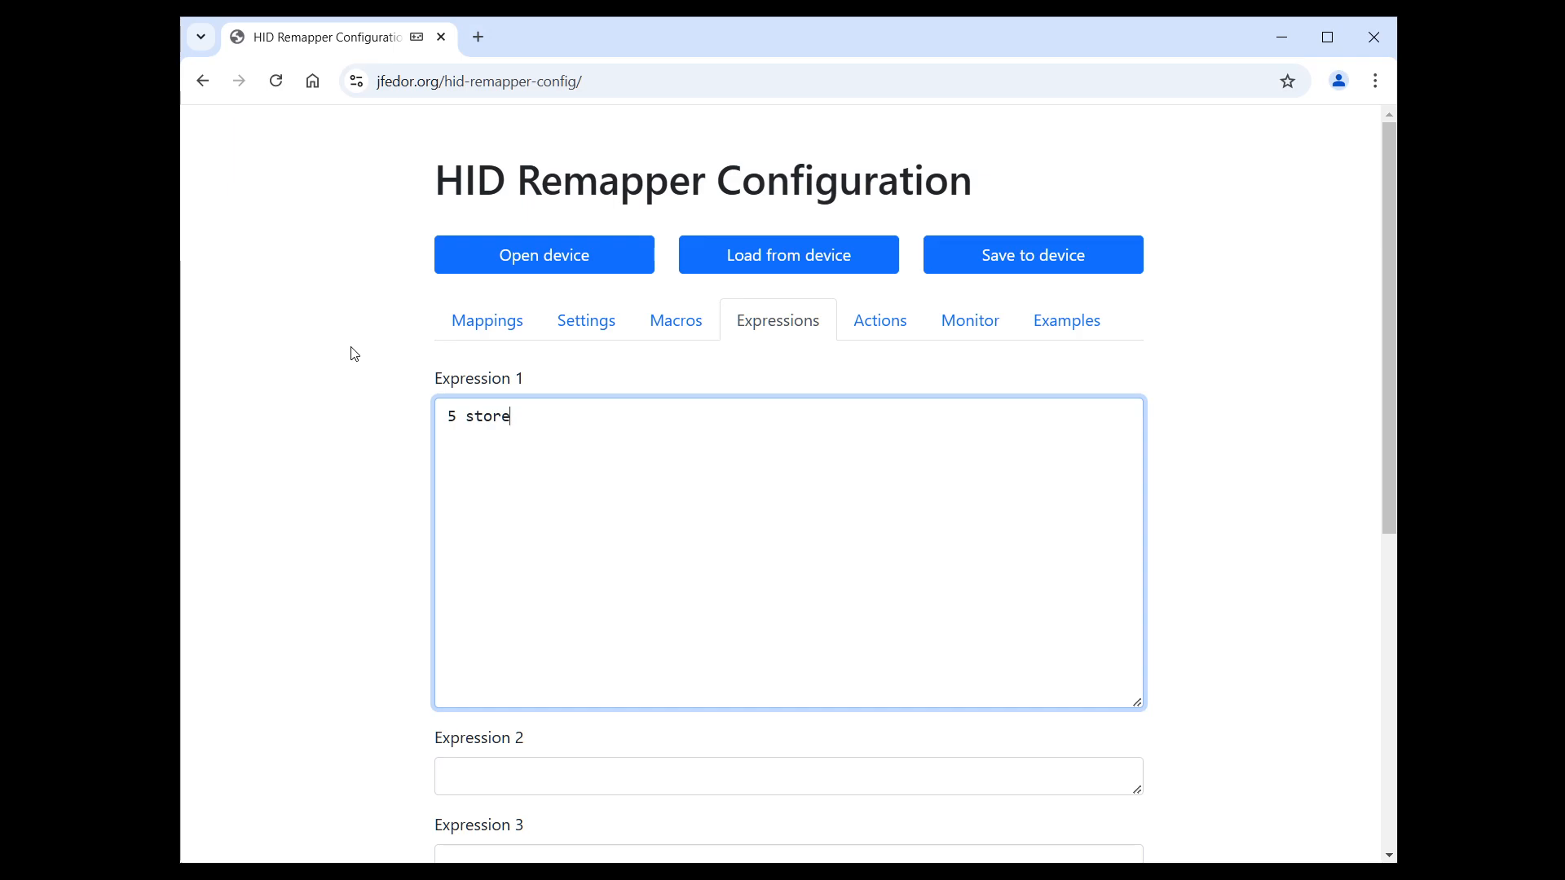
{"action": "key", "text": "ctrl+a"}
{"action": "type", "text": "5 recall"}
Replace the content of Expression 1 with the lines "1 recall", "0x00010030 input_state" and "0 gt".
{"action": "key", "text": "ctrl+a"}
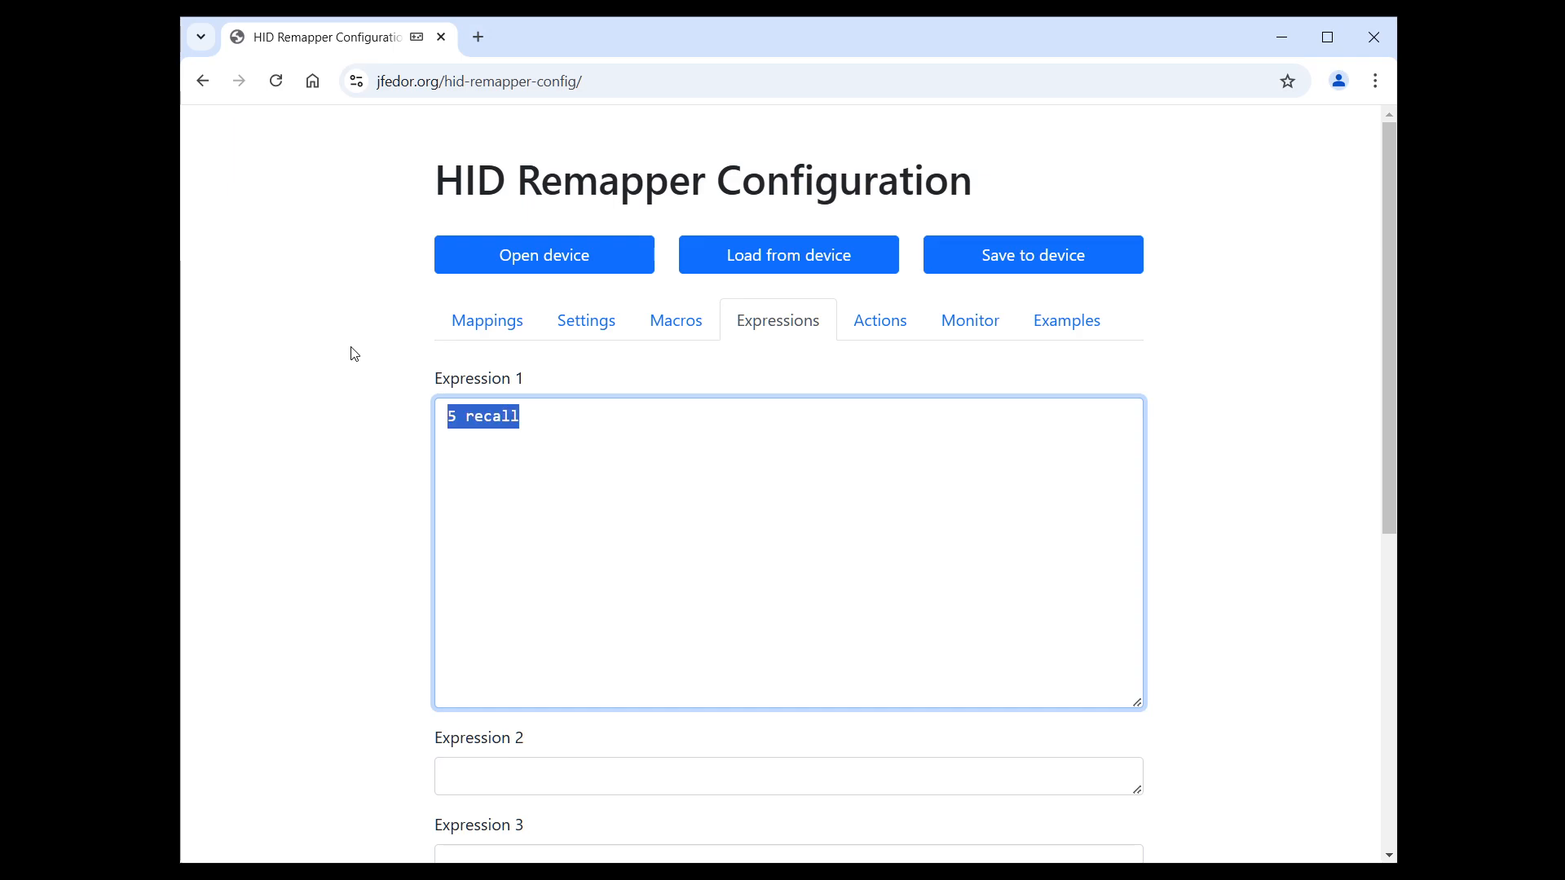
{"action": "key", "text": "BackSpace"}
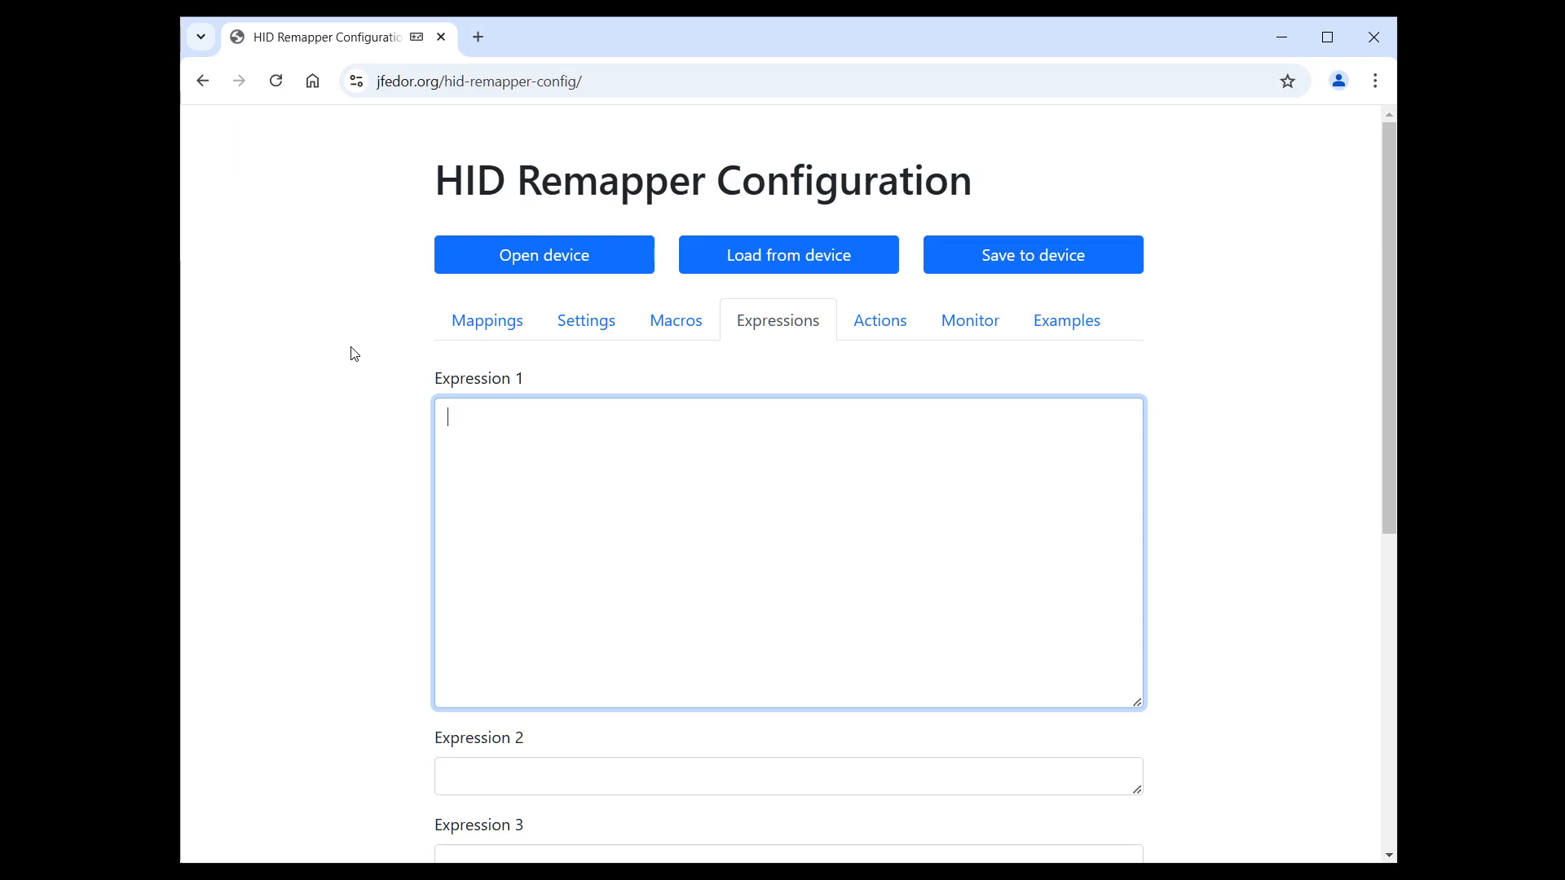
{"action": "type", "text": "1 recall"}
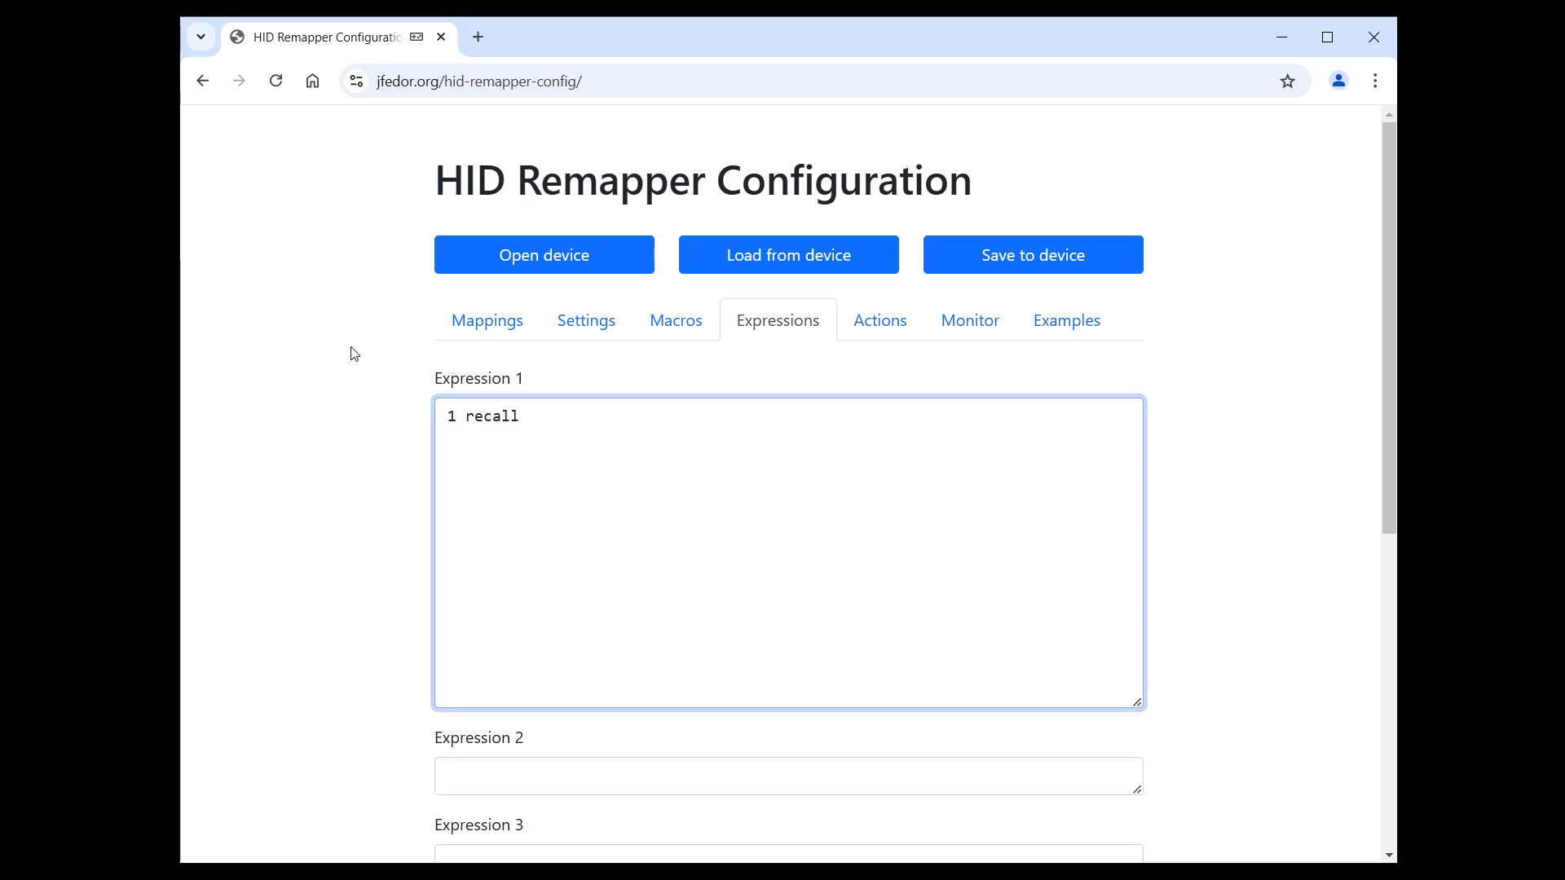
{"action": "key", "text": "Return"}
{"action": "type", "text": "0x00010030 input_"}
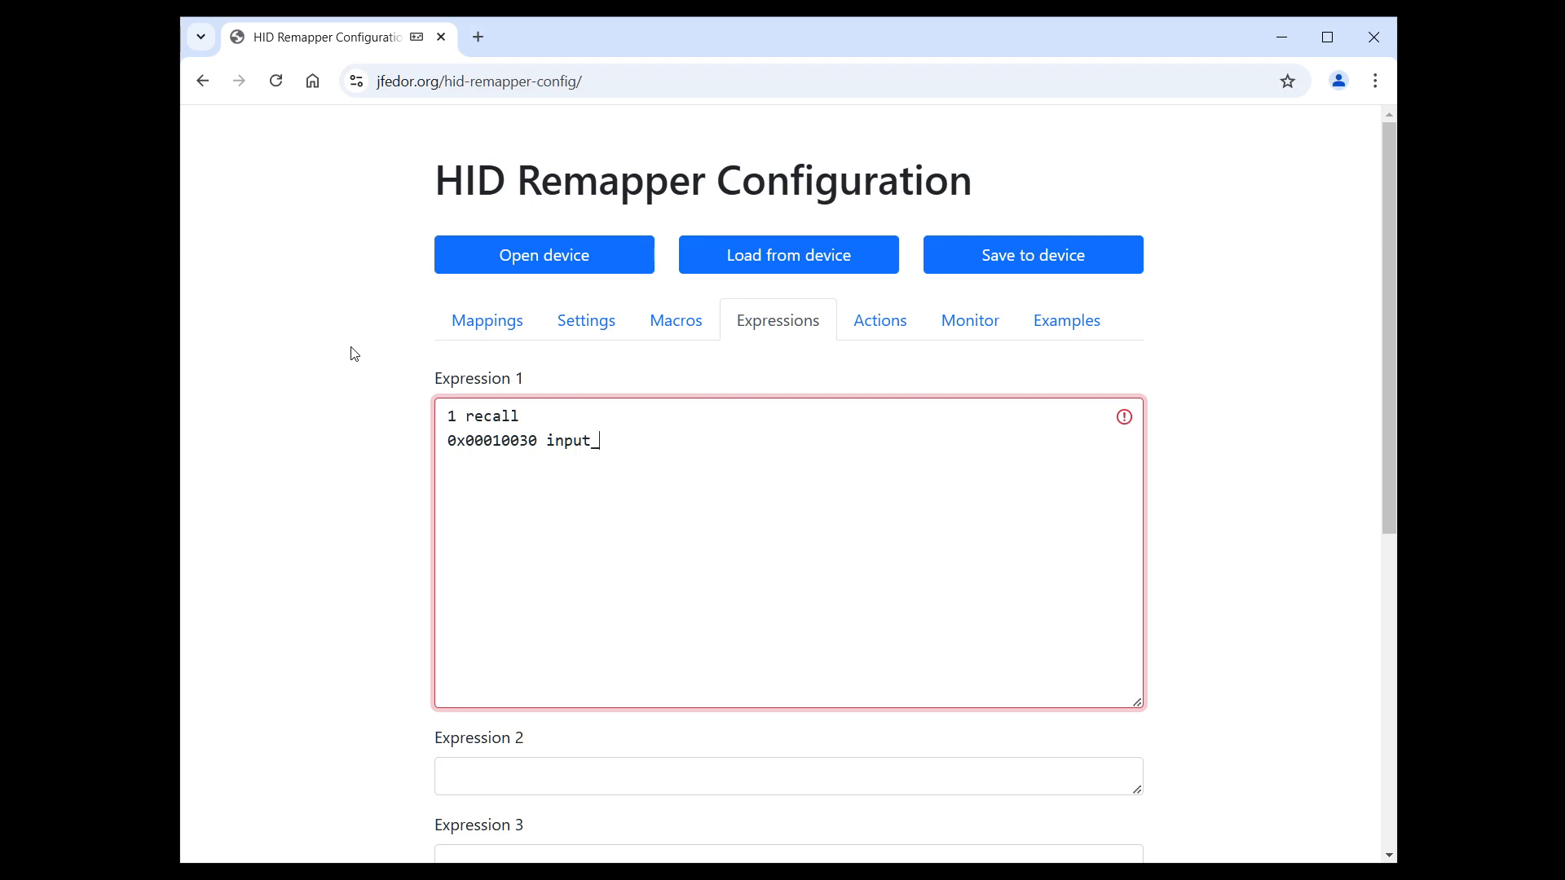
{"action": "type", "text": "state"}
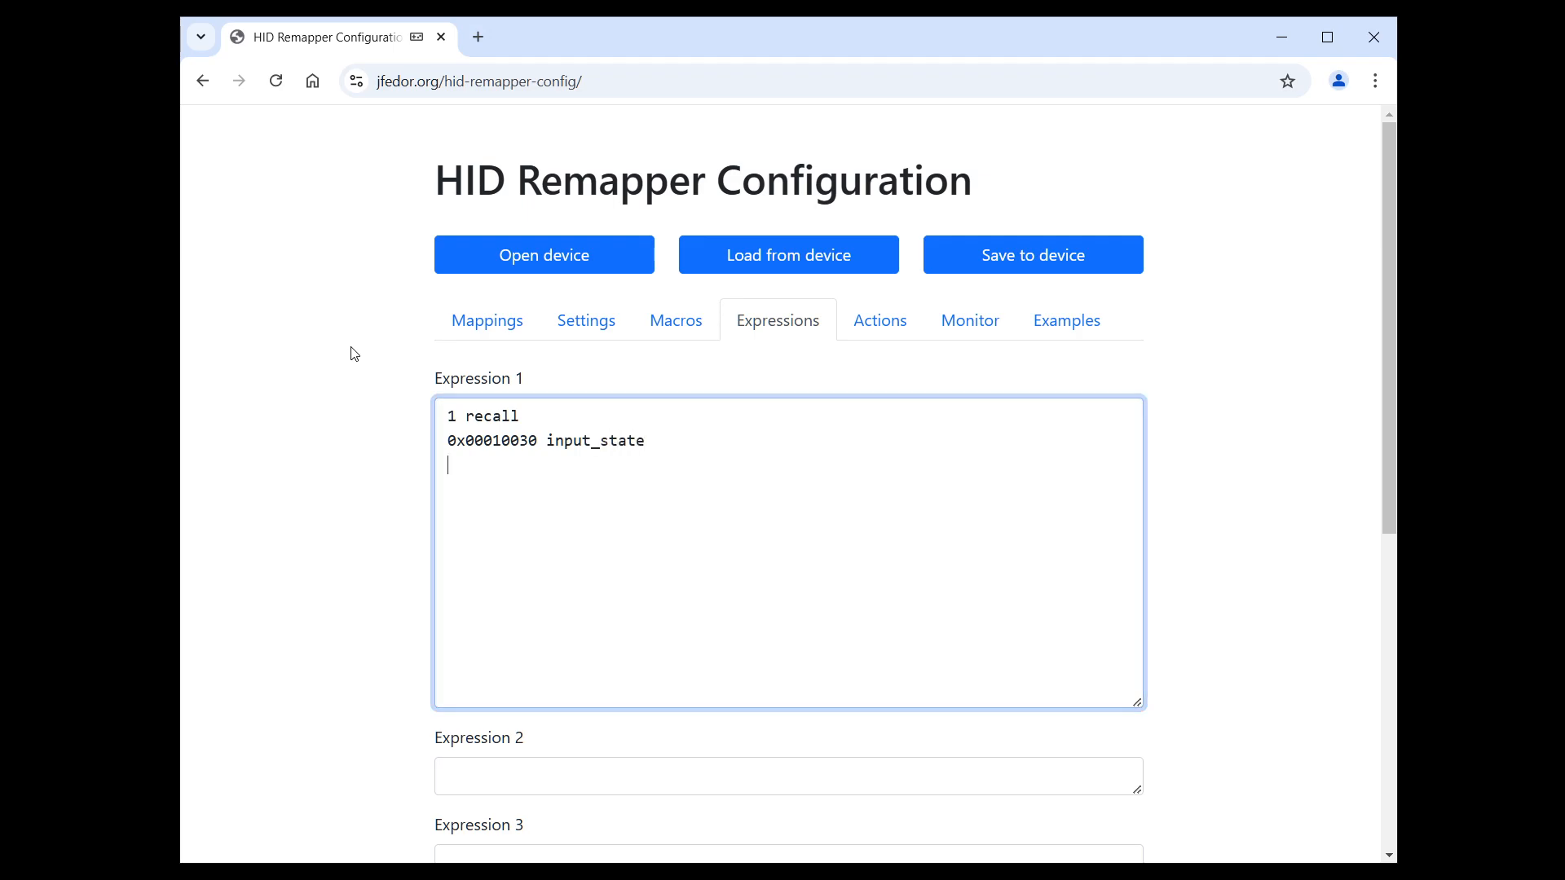
{"action": "key", "text": "Return"}
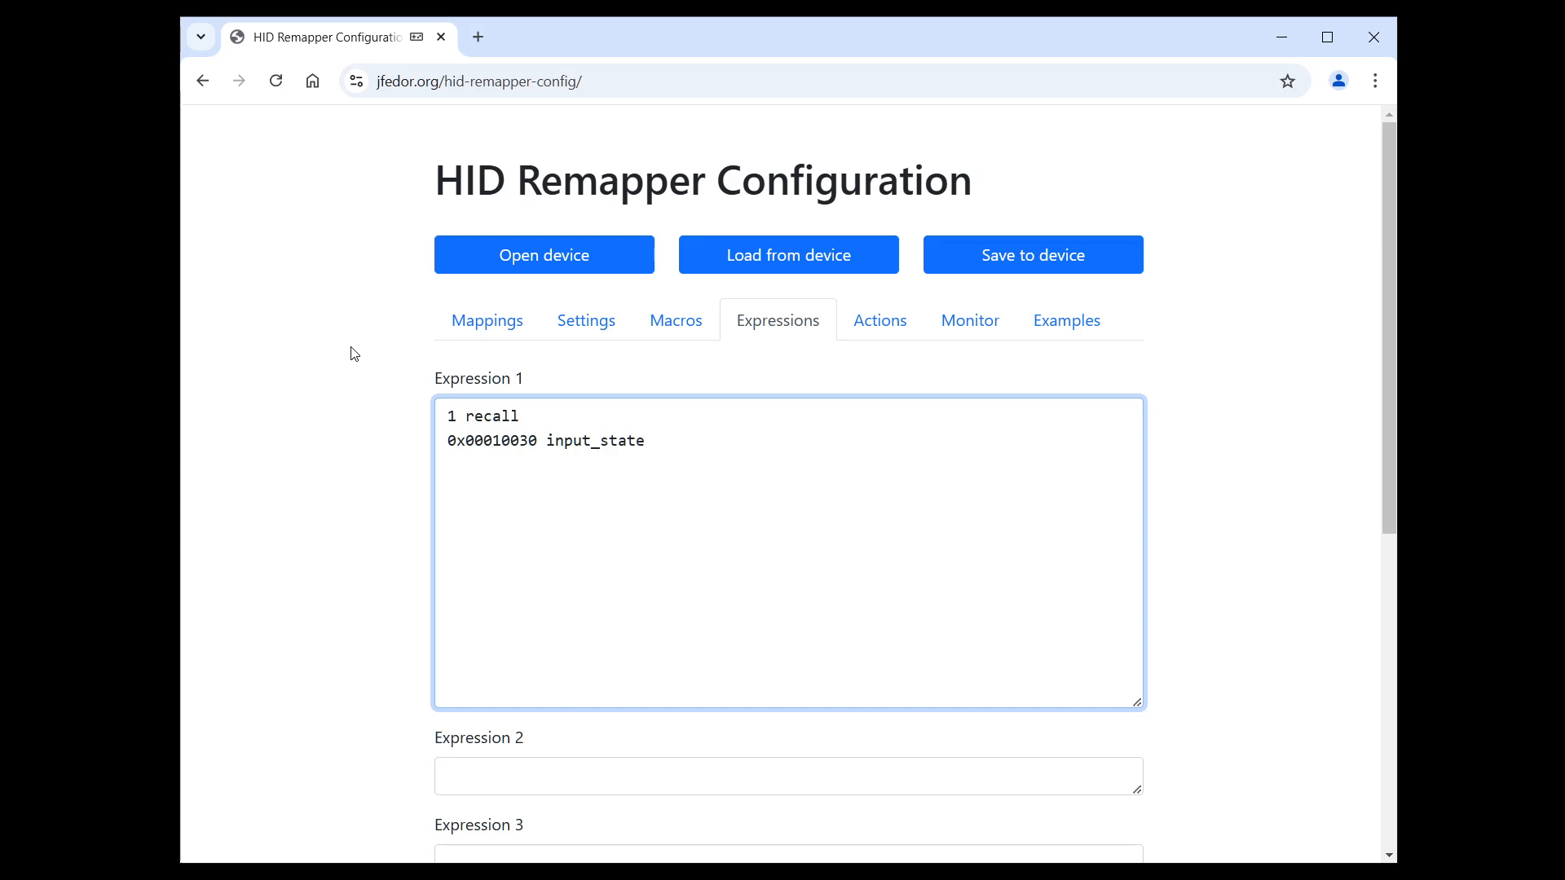
{"action": "type", "text": "0 gt"}
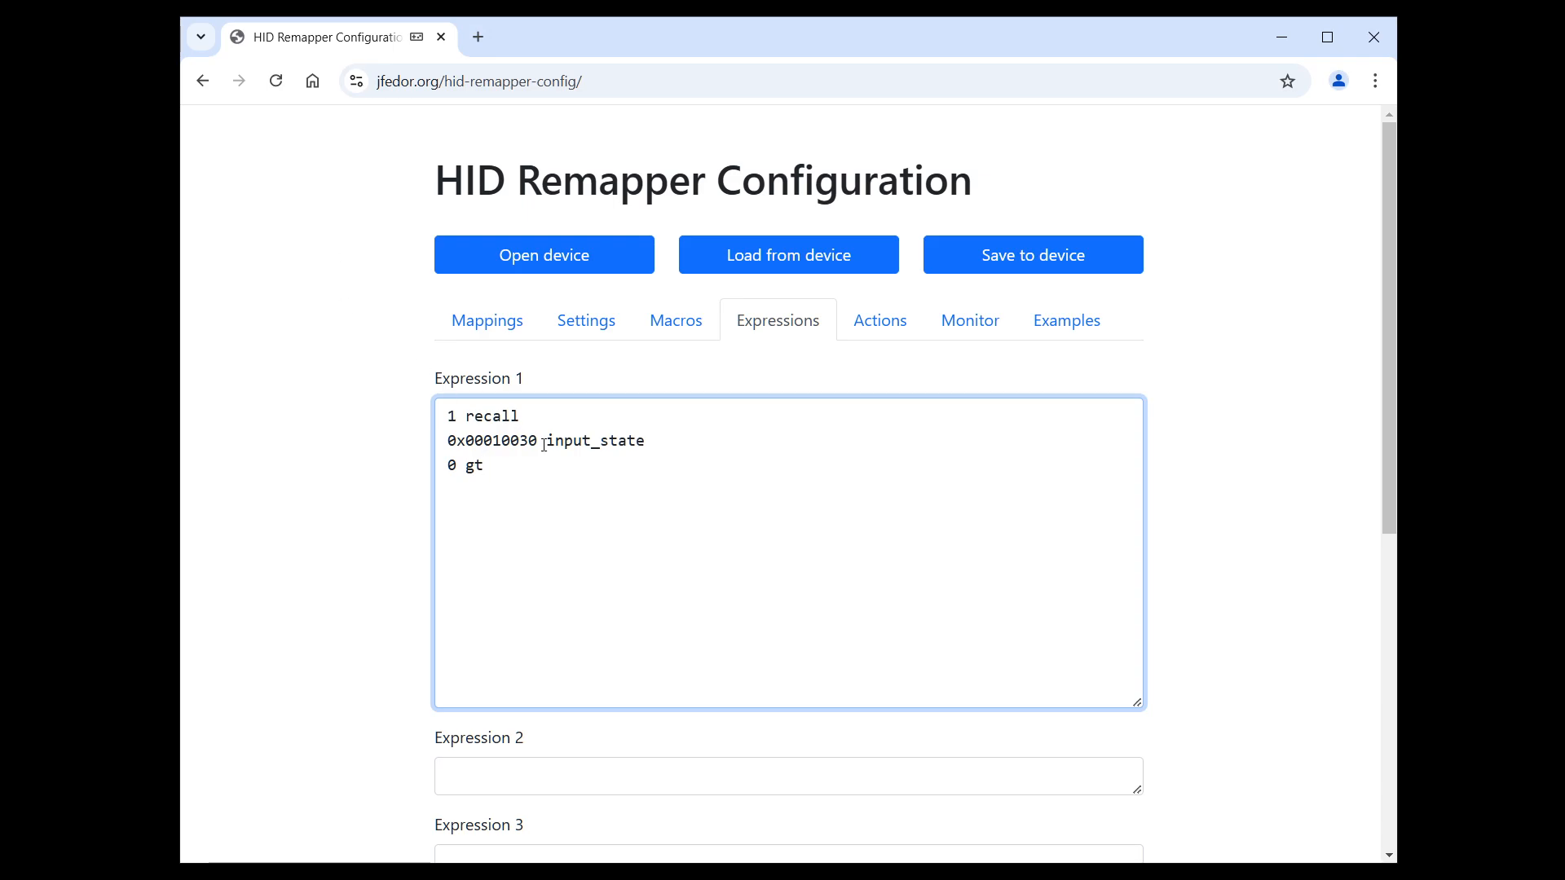
Highlight the two operands in Expression 1 and append the lines "add" and "1 store" below "0 gt".
{"action": "left_click_drag", "start_coordinate": [546, 419], "coordinate": [373, 409]}
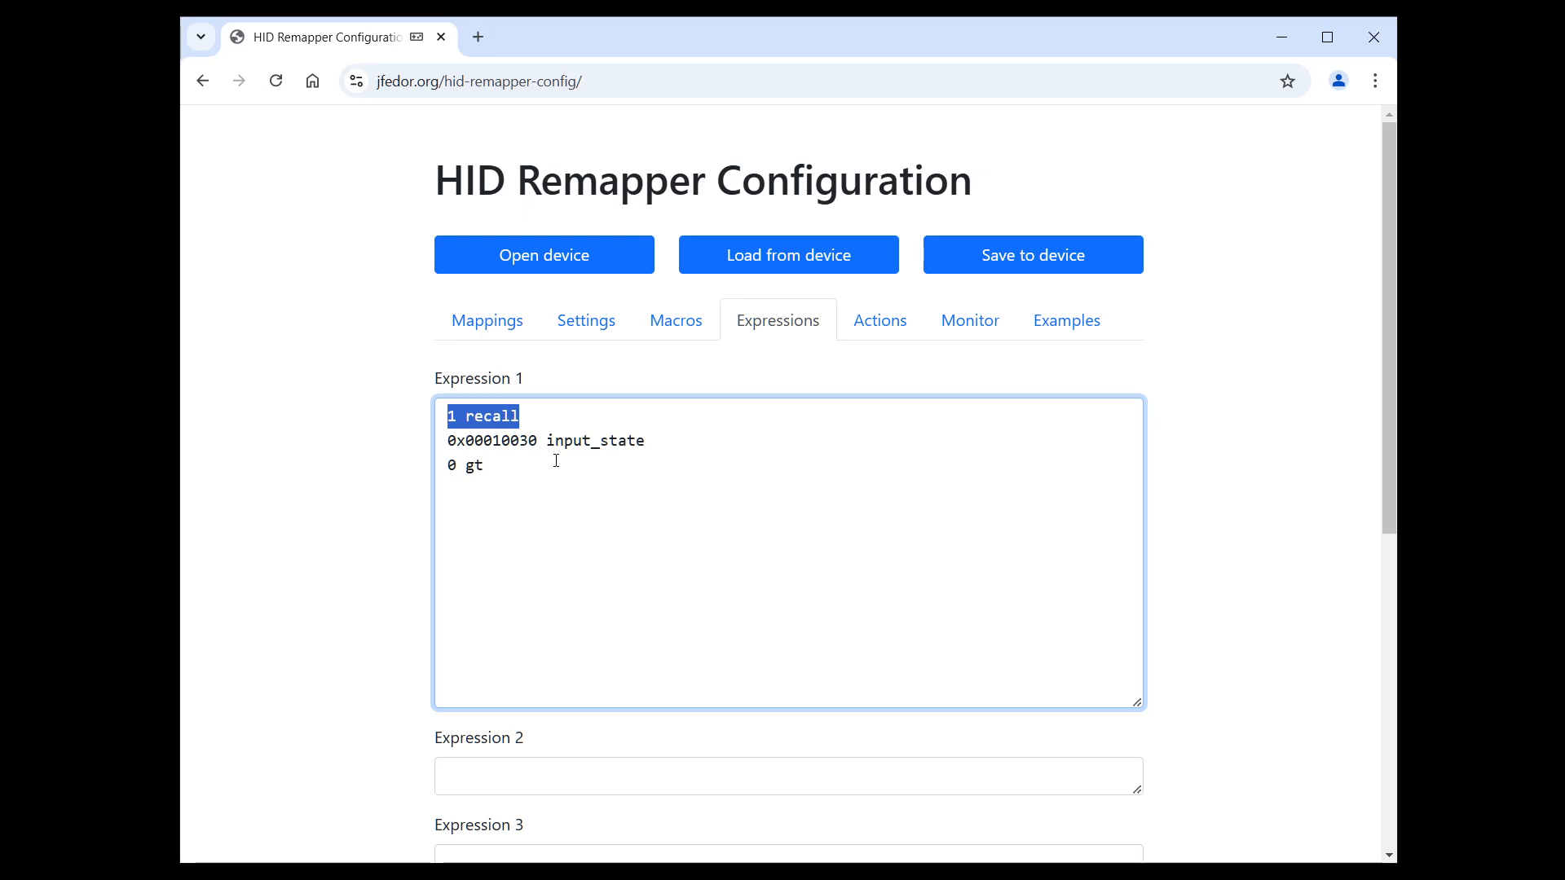
{"action": "left_click_drag", "start_coordinate": [522, 464], "coordinate": [436, 453]}
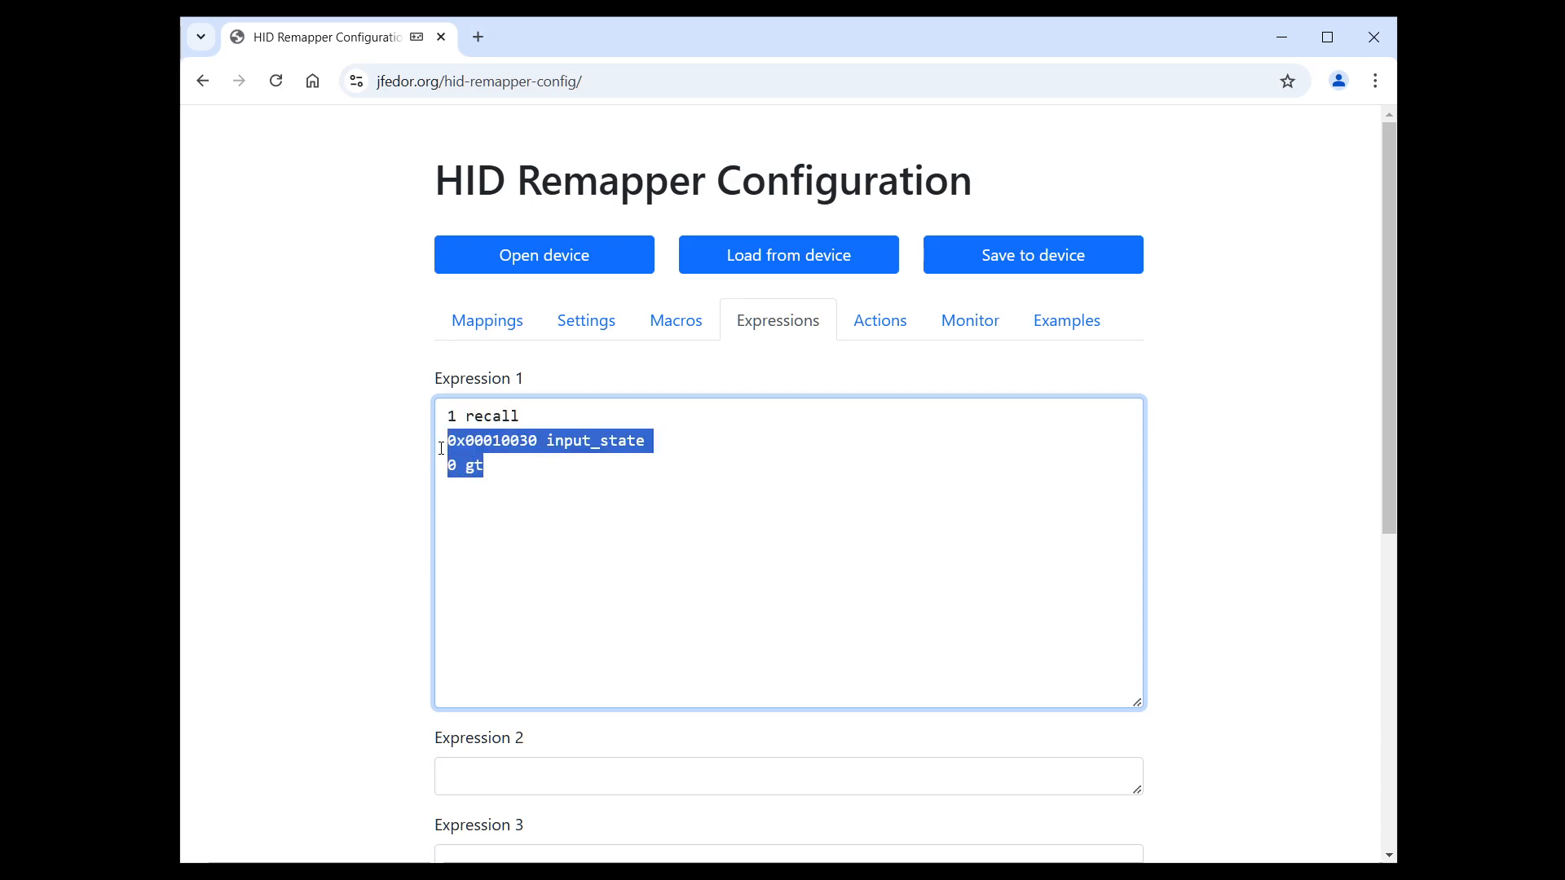
{"action": "left_click", "coordinate": [646, 535]}
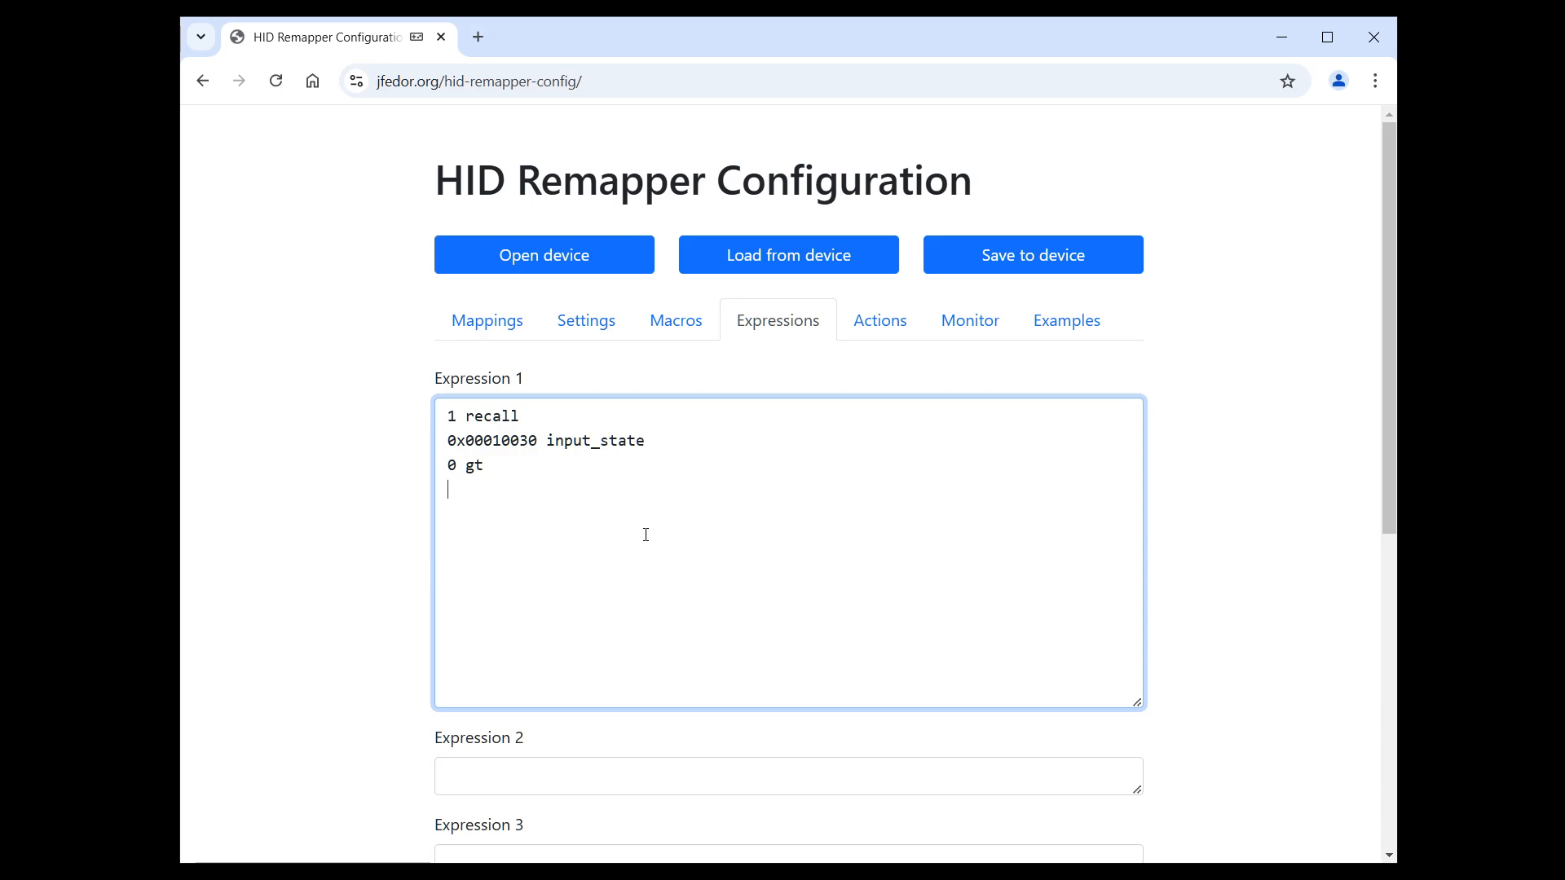
{"action": "type", "text": "add"}
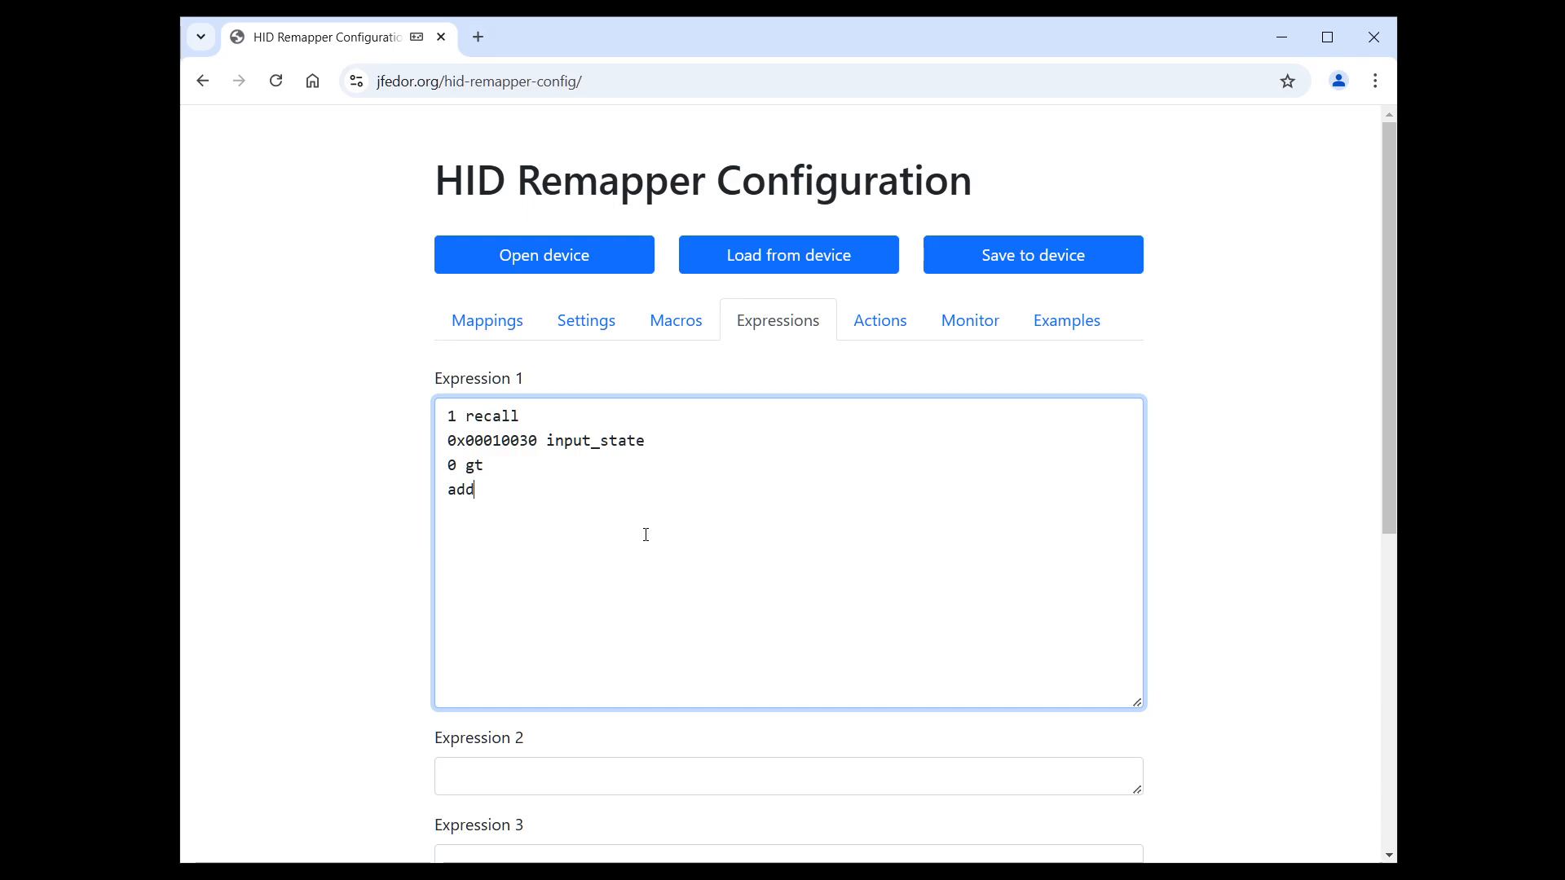
{"action": "key", "text": "Return"}
{"action": "type", "text": "1 store"}
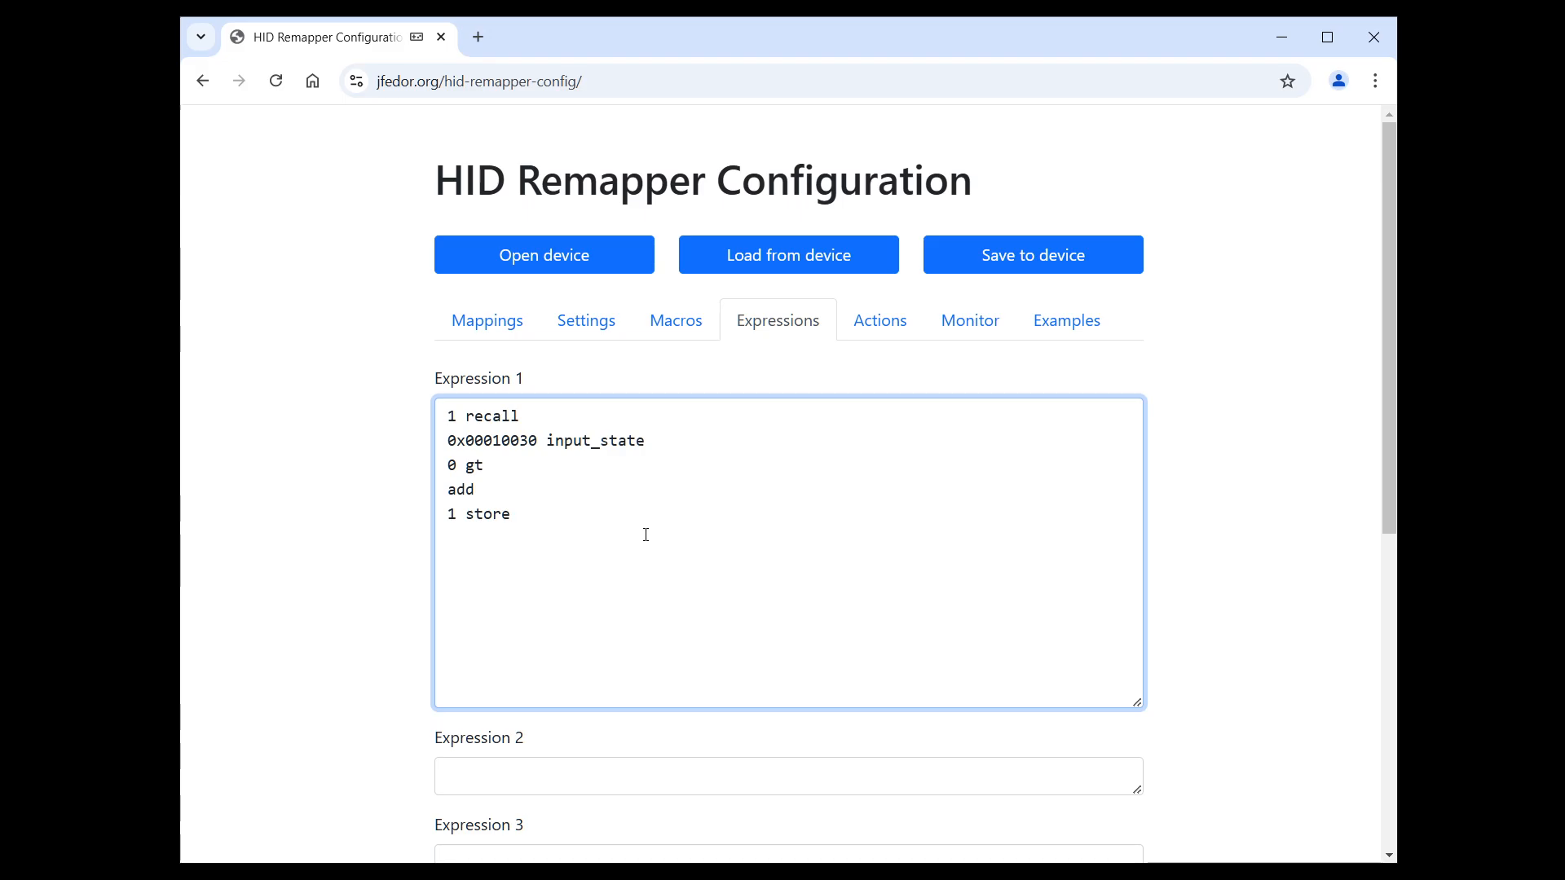
Load the example configuration "custom board v8: analog stick".
{"action": "left_click", "coordinate": [1059, 319]}
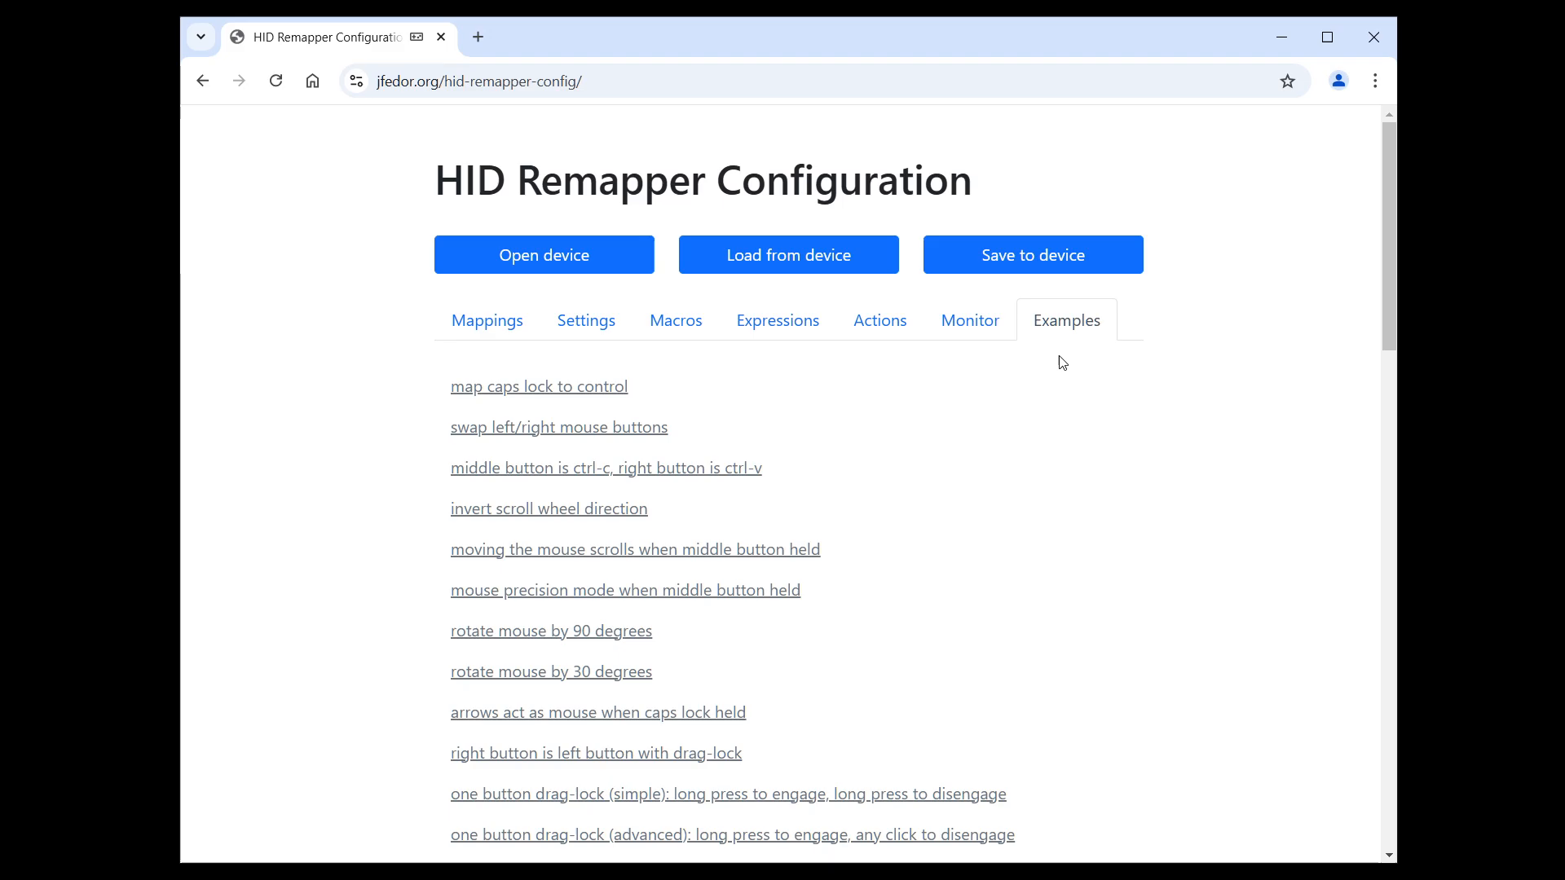
{"action": "scroll", "coordinate": [1122, 594], "scroll_direction": "down", "scroll_amount": 1}
{"action": "scroll", "coordinate": [1122, 594], "scroll_direction": "down", "scroll_amount": 6}
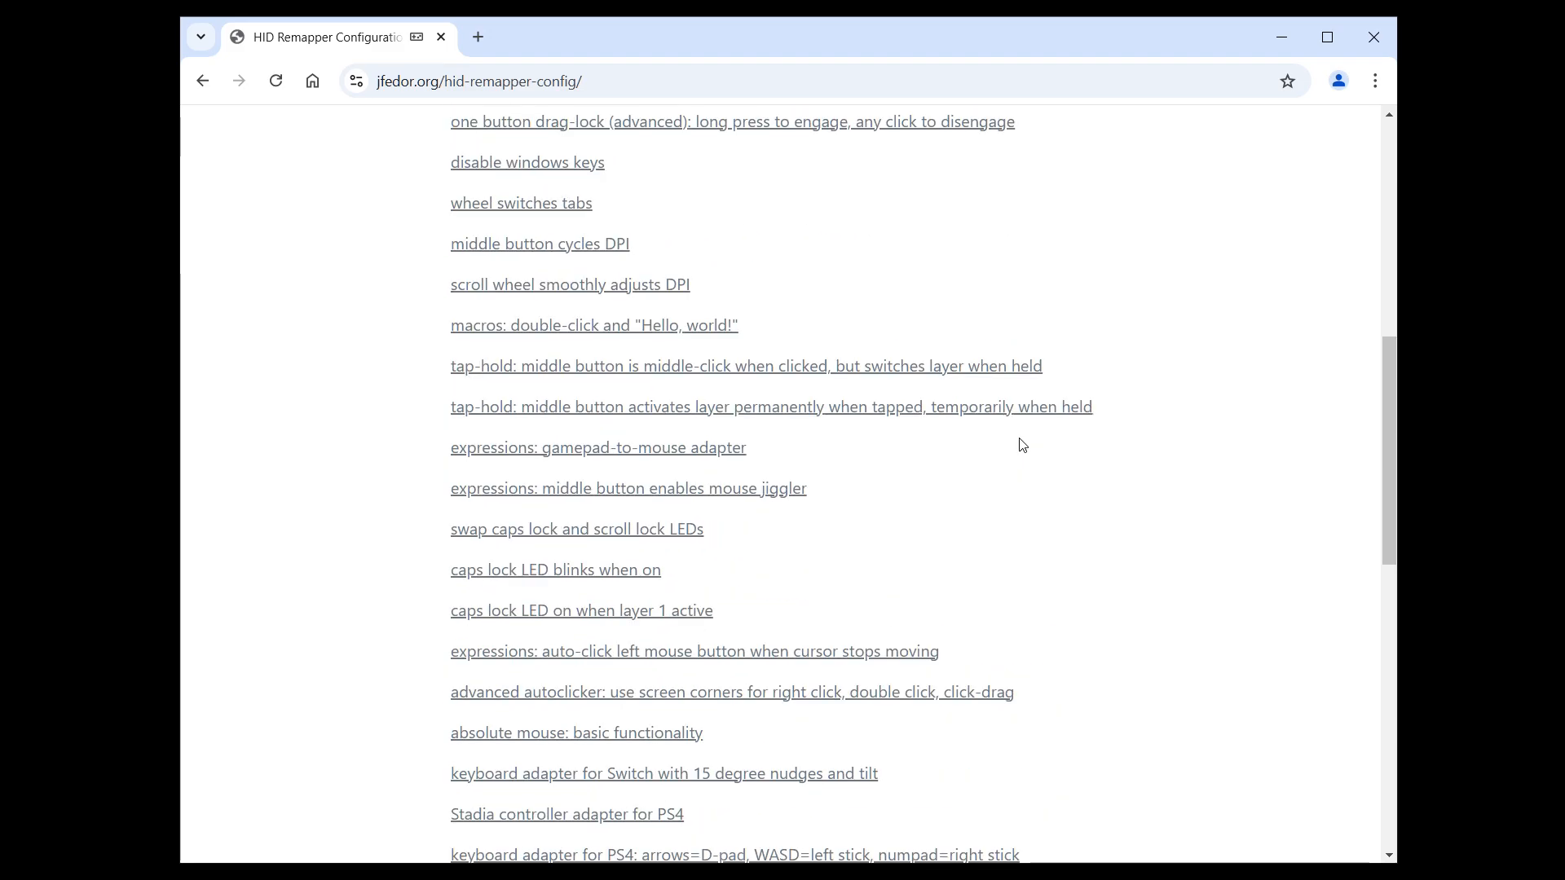
{"action": "scroll", "coordinate": [1020, 441], "scroll_direction": "down", "scroll_amount": 5}
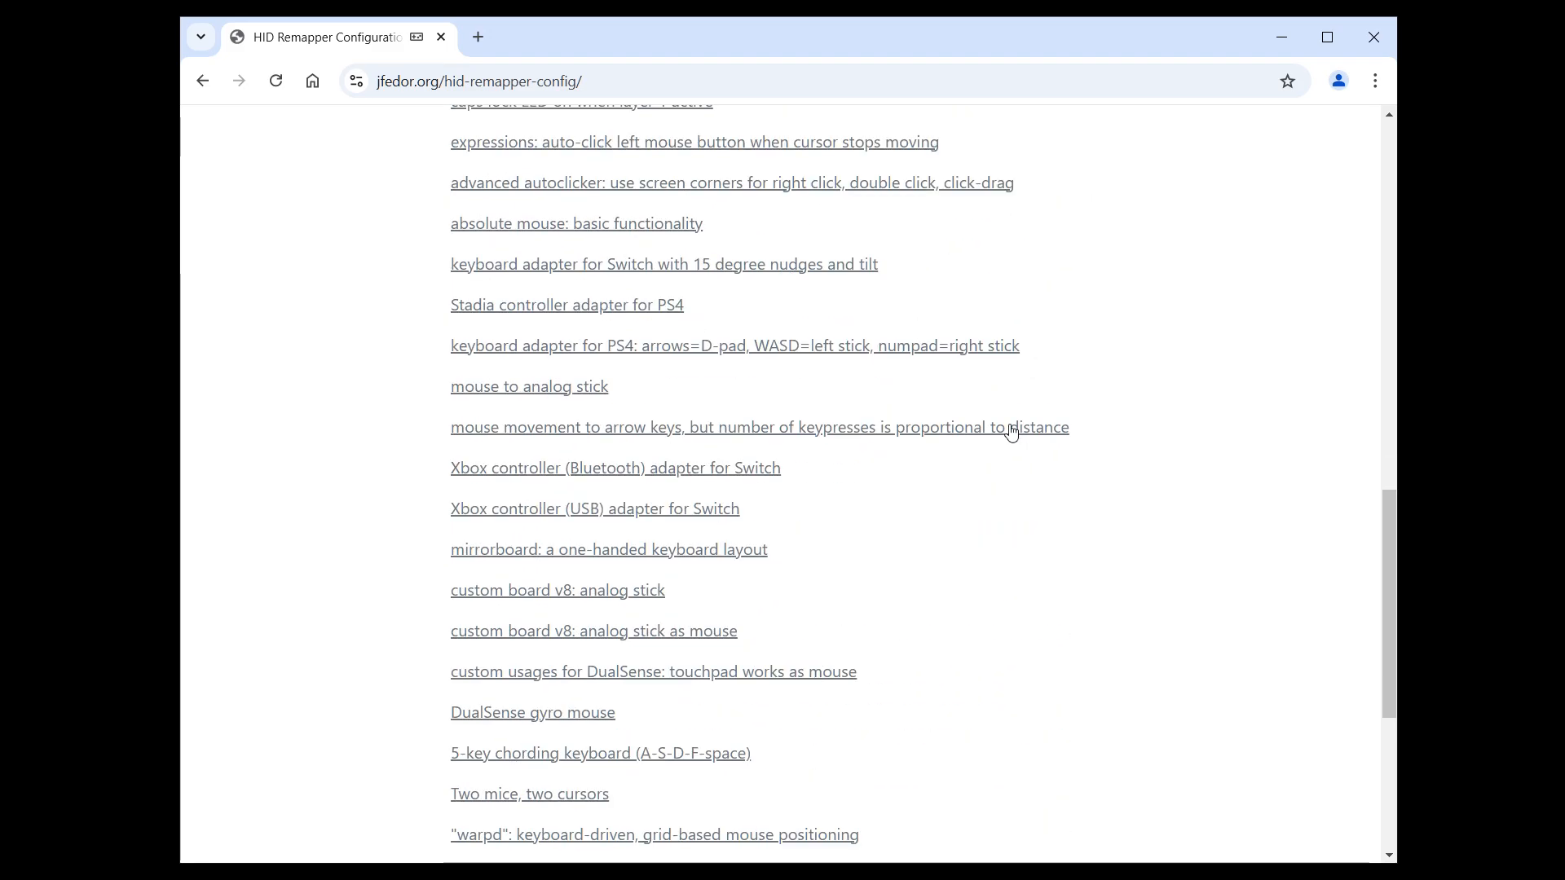
{"action": "left_click", "coordinate": [632, 591]}
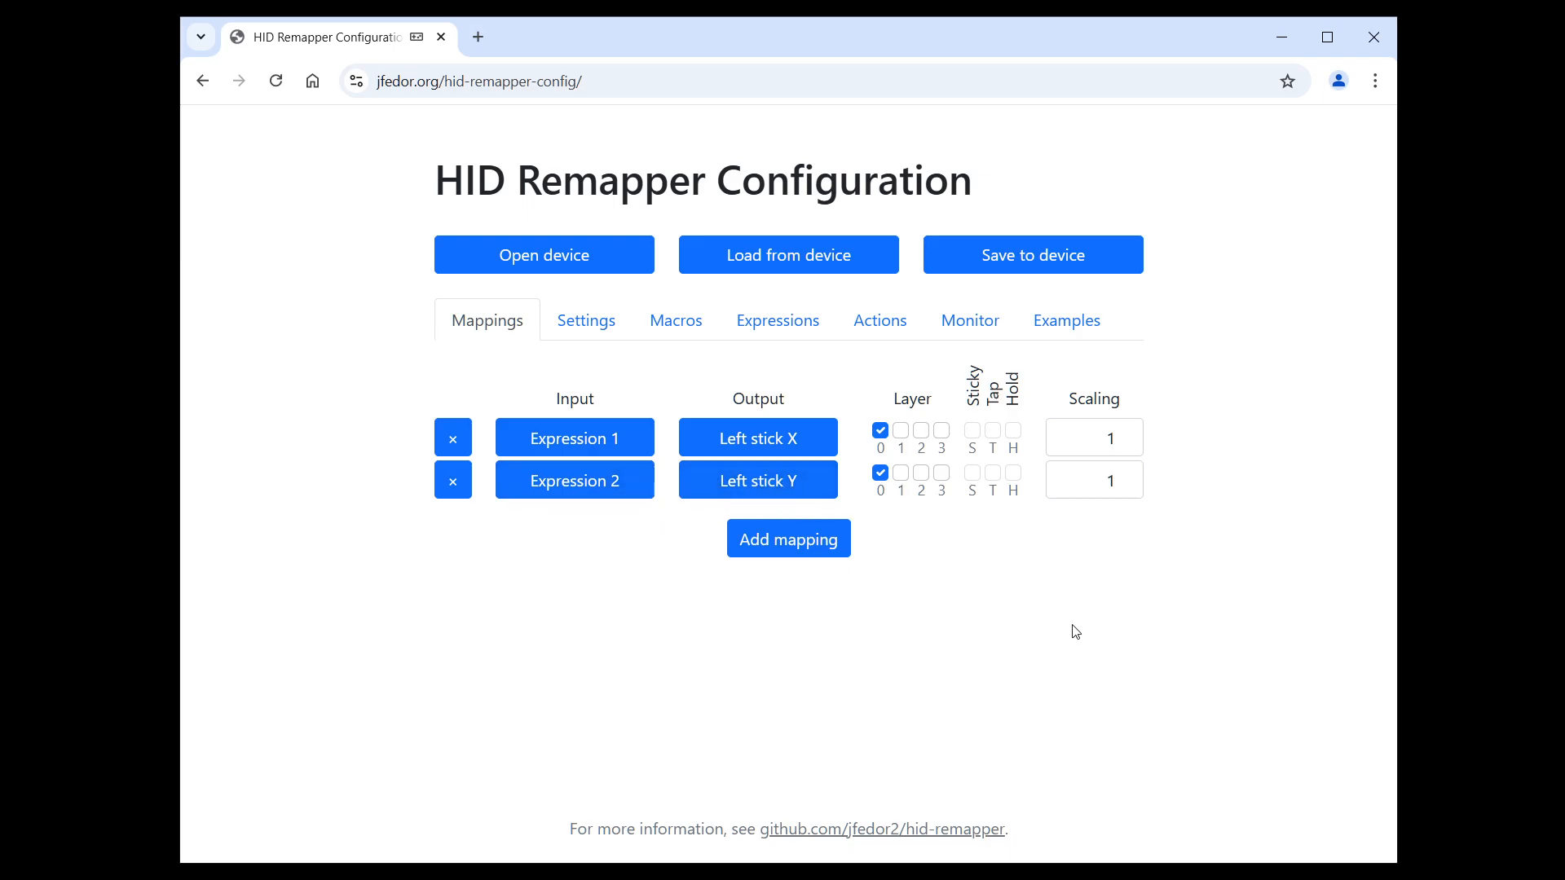
Show the loaded example's expressions and shorten the Expression 1 box to view Expression 2 in full.
{"action": "left_click", "coordinate": [789, 329]}
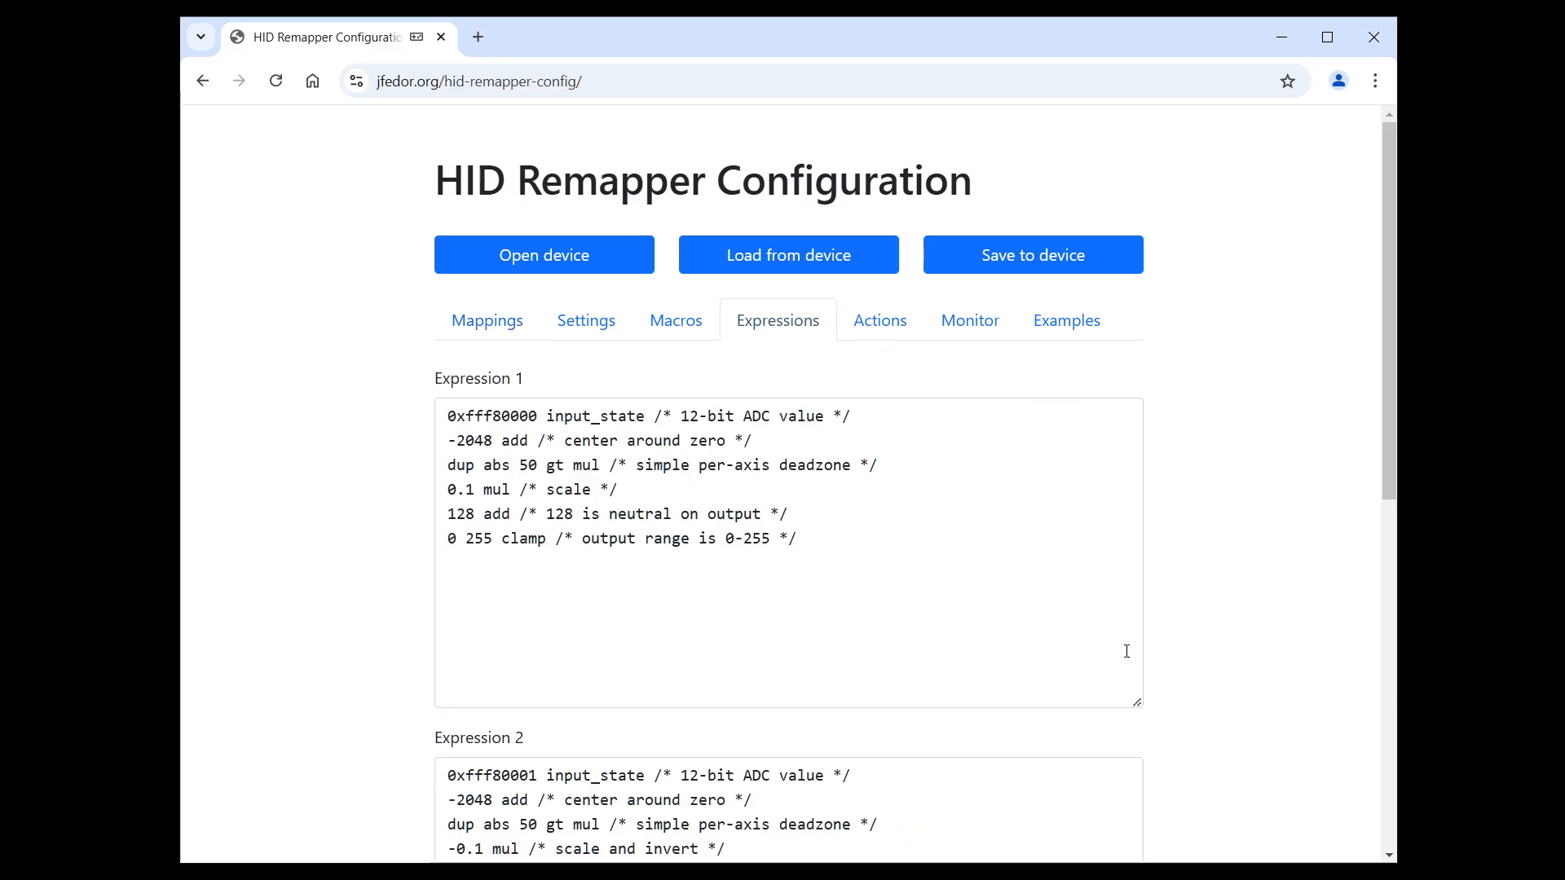
{"action": "left_click_drag", "start_coordinate": [1135, 692], "coordinate": [1172, 573]}
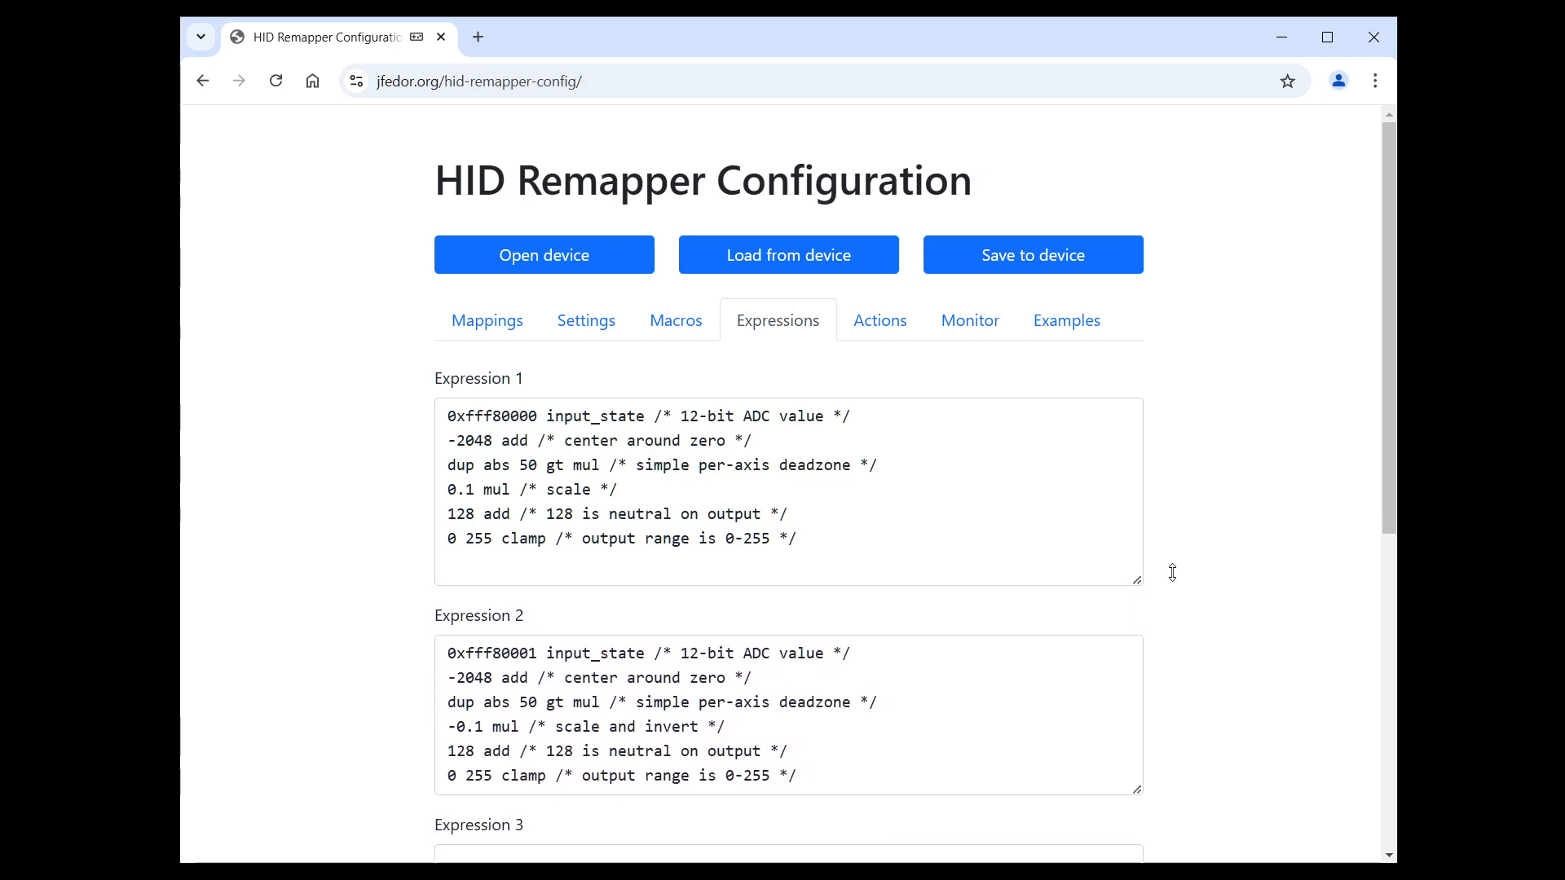